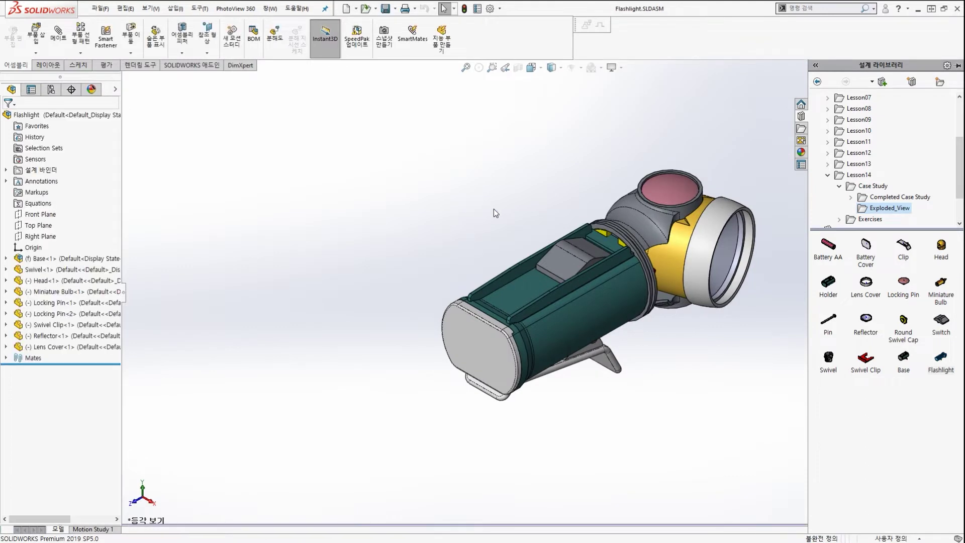
# Run interference detection on the entire Flashlight assembly.
pyautogui.scroll(-2, 623, 292)
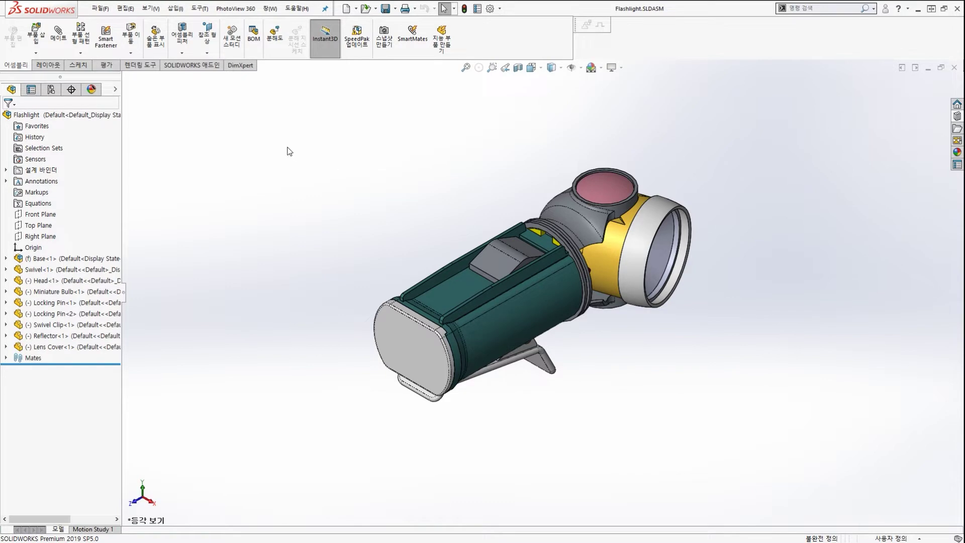
pyautogui.click(100, 67)
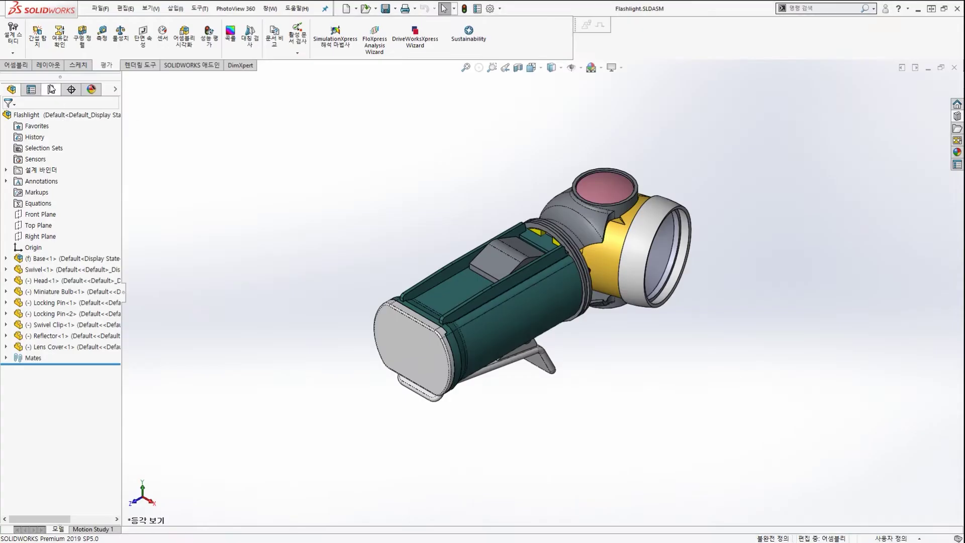
pyautogui.click(51, 51)
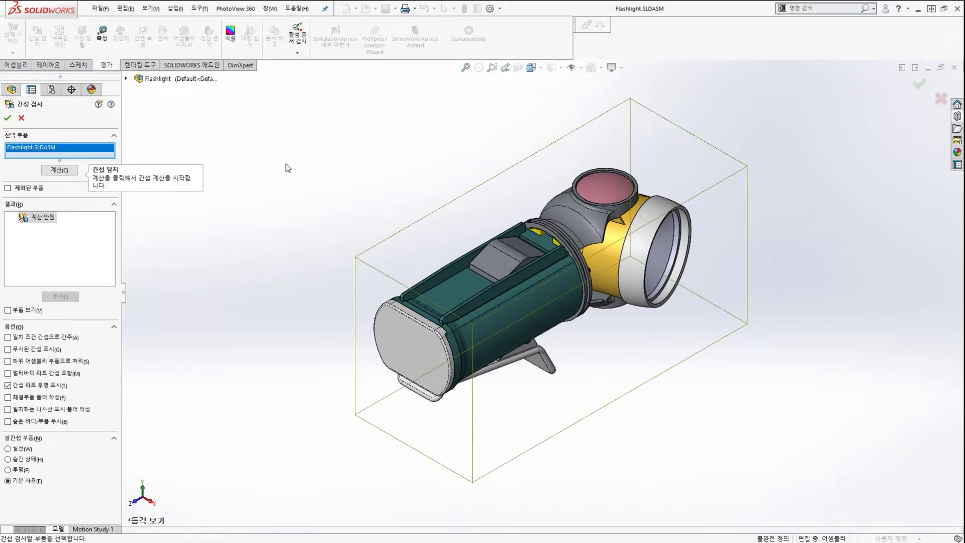
pyautogui.moveTo(421, 395)
pyautogui.mouseDown()
pyautogui.moveTo(463, 100)
pyautogui.moveTo(580, 310)
pyautogui.mouseUp()
pyautogui.moveTo(492, 167)
pyautogui.mouseDown()
pyautogui.moveTo(159, 131)
pyautogui.moveTo(82, 151)
pyautogui.moveTo(117, 153)
pyautogui.mouseUp()
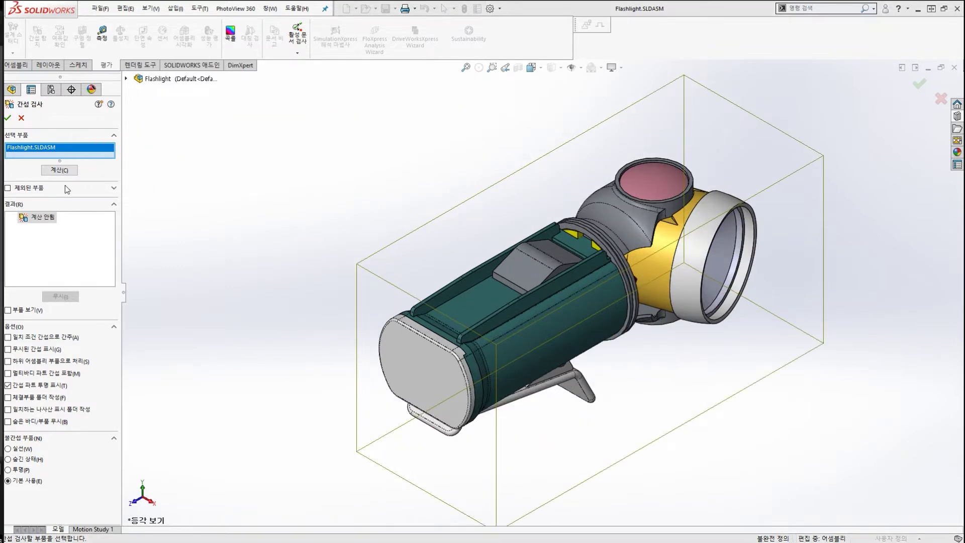
pyautogui.hotkey('ctrl', '2')
pyautogui.moveTo(65, 182); pyautogui.dragTo(63, 182)
pyautogui.keyDown('ctrl'); pyautogui.keyDown('shift'); pyautogui.moveTo(196, 174); pyautogui.dragTo(89, 168); pyautogui.keyUp('shift'); pyautogui.keyUp('ctrl')
pyautogui.press('Escape')
pyautogui.click(58, 171)
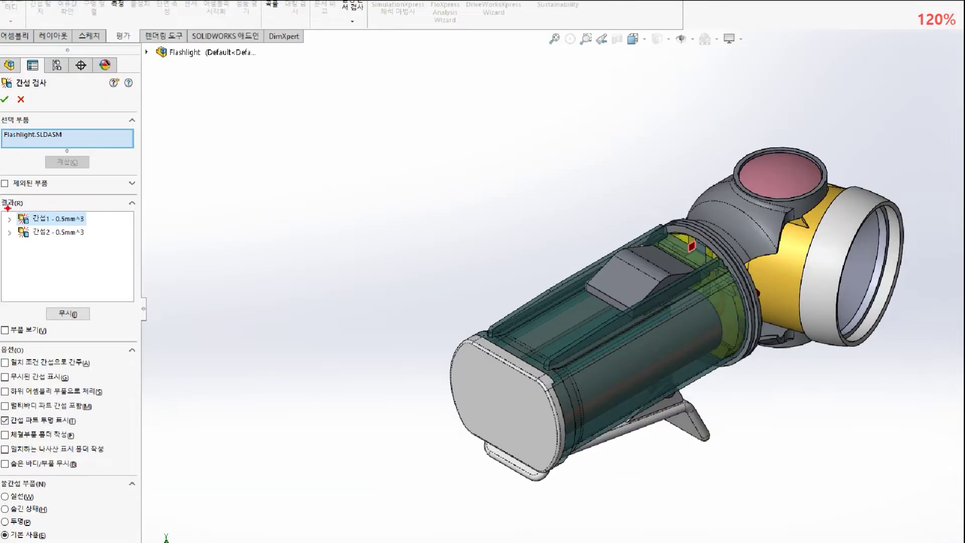
# Examine the first interference result up close and expand it to list the components involved.
pyautogui.moveTo(7, 208)
pyautogui.keyDown('ctrl'); pyautogui.mouseDown()
pyautogui.moveTo(101, 233)
pyautogui.moveTo(29, 228)
pyautogui.moveTo(108, 248)
pyautogui.mouseUp(); pyautogui.keyUp('ctrl')
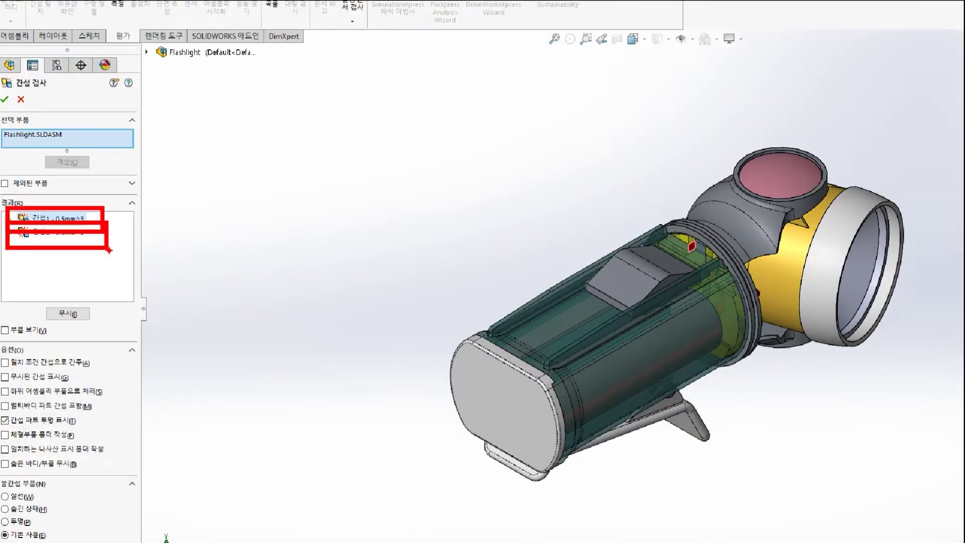
pyautogui.press('Escape')
pyautogui.scroll(-10, 563, 241)
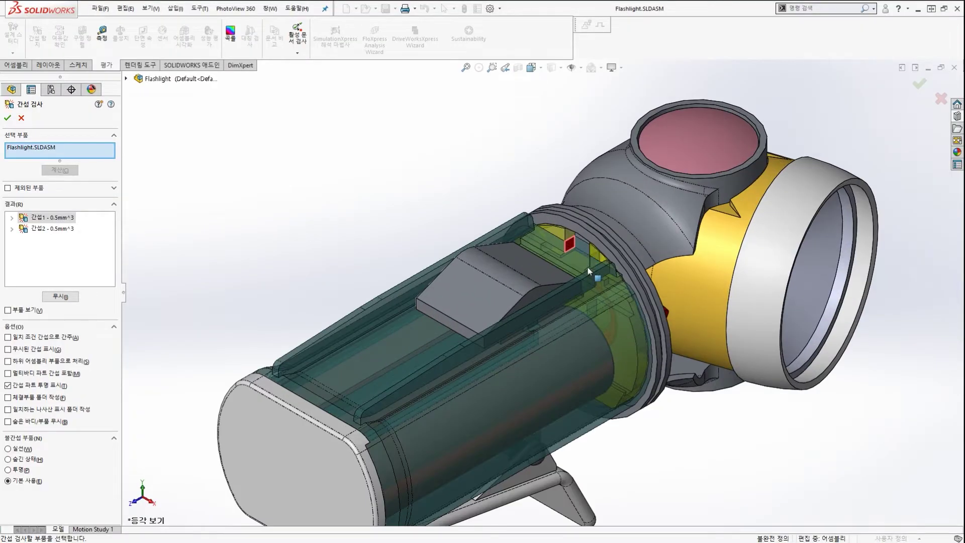
pyautogui.scroll(-4, 553, 242)
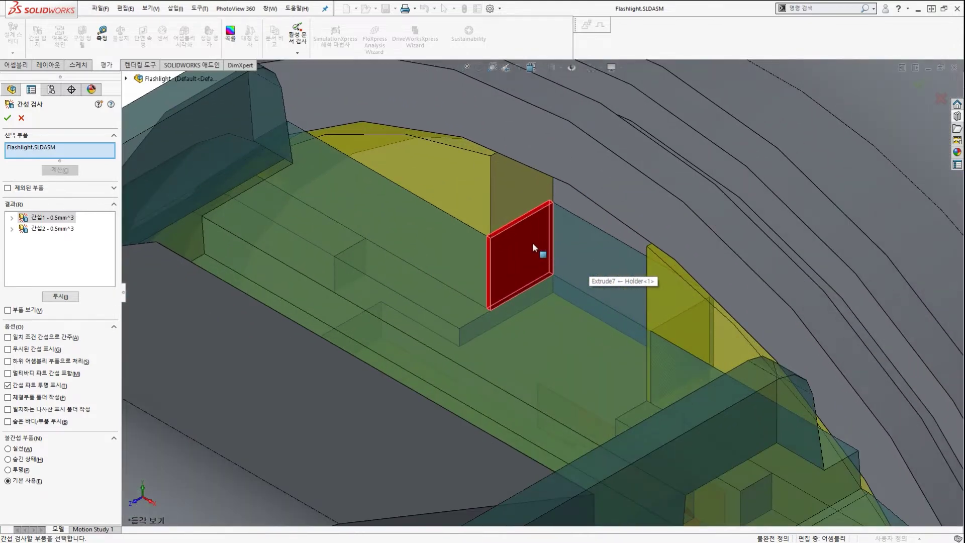
pyautogui.click(13, 218)
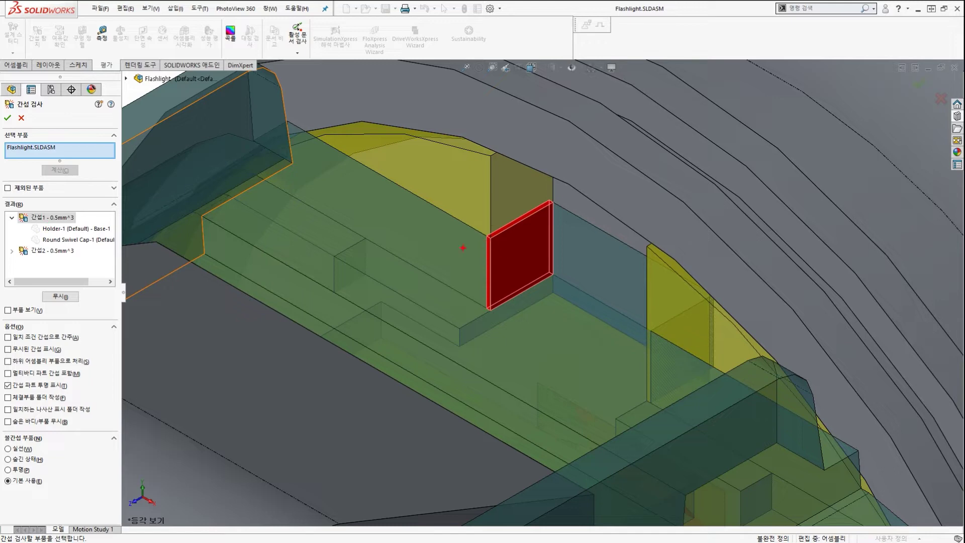
# Highlight the second interference result in the model, compare its location with the first, and close the interference check.
pyautogui.click(52, 251)
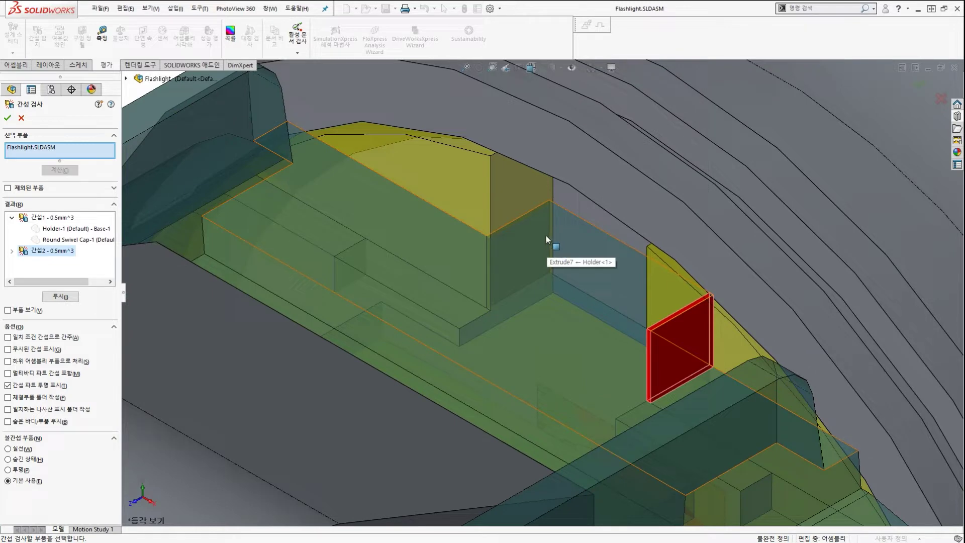
pyautogui.moveTo(539, 184); pyautogui.dragTo(664, 239)
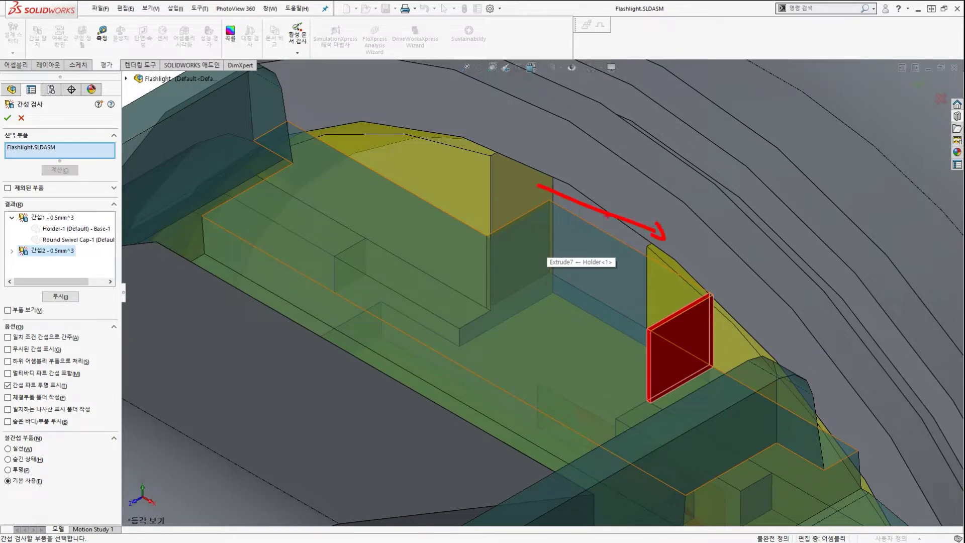
pyautogui.moveTo(527, 169); pyautogui.dragTo(539, 187)
pyautogui.moveTo(528, 222); pyautogui.dragTo(658, 303)
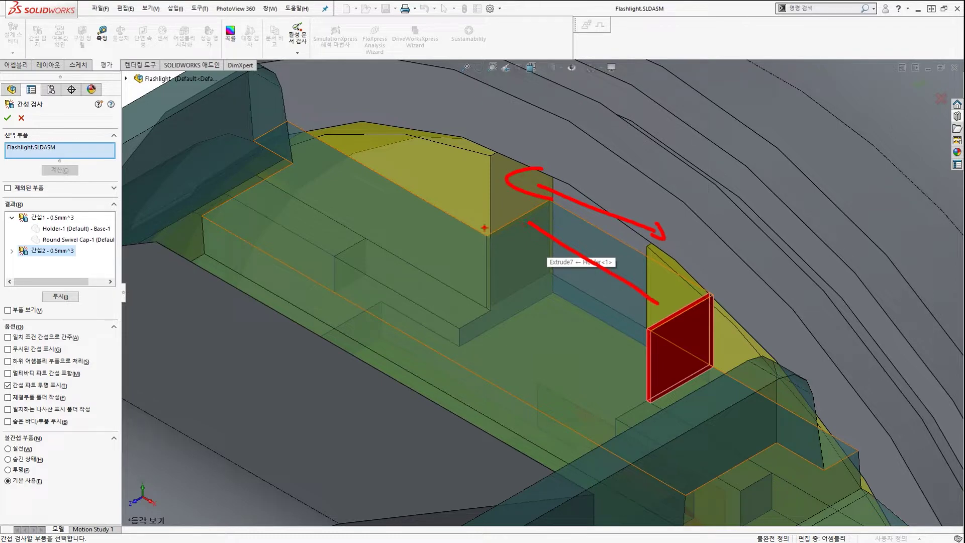
pyautogui.press('Escape')
pyautogui.scroll(3, 479, 216)
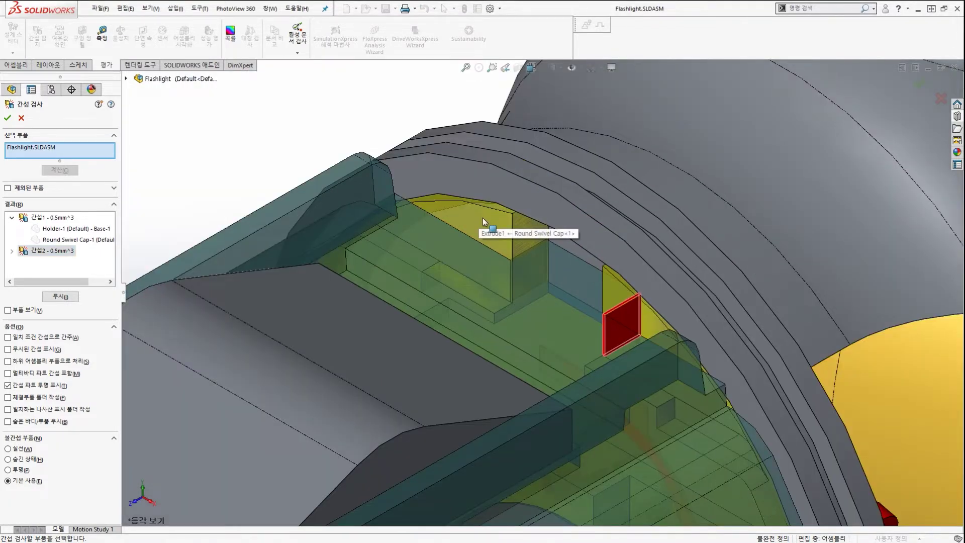
pyautogui.scroll(3, 484, 220)
pyautogui.press('Escape')
pyautogui.scroll(3, 546, 289)
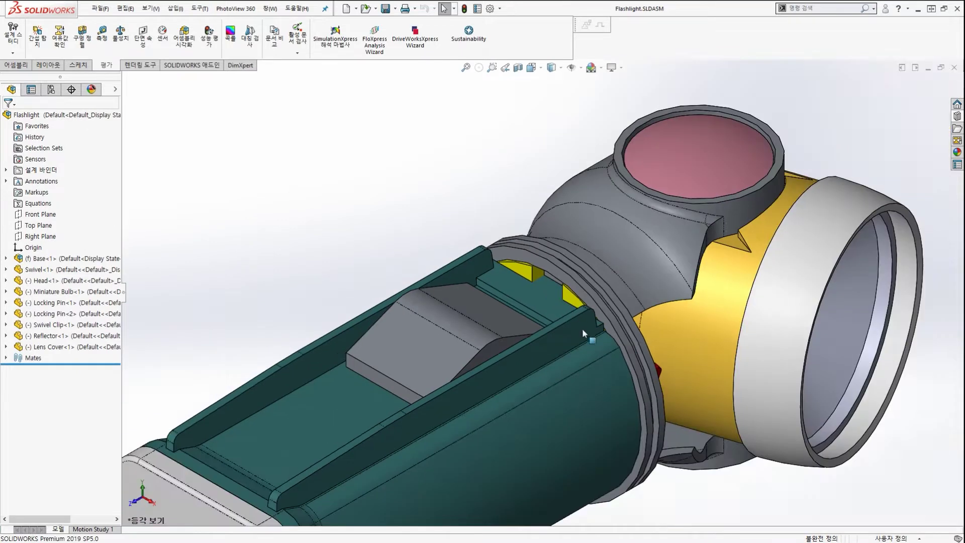
# Isolate the Holder component of the Base subassembly so only it is displayed.
pyautogui.scroll(-2, 582, 328)
pyautogui.scroll(-2, 535, 291)
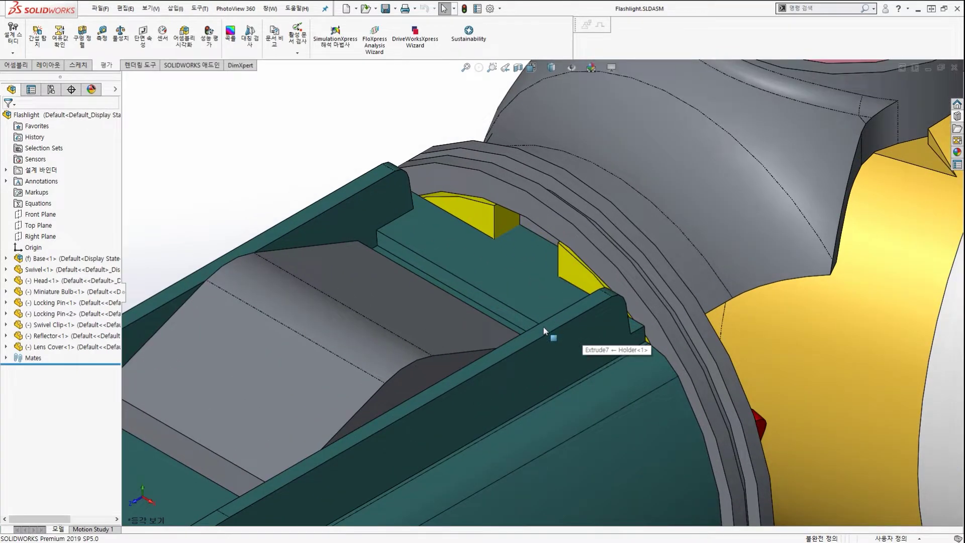
pyautogui.rightClick(521, 249)
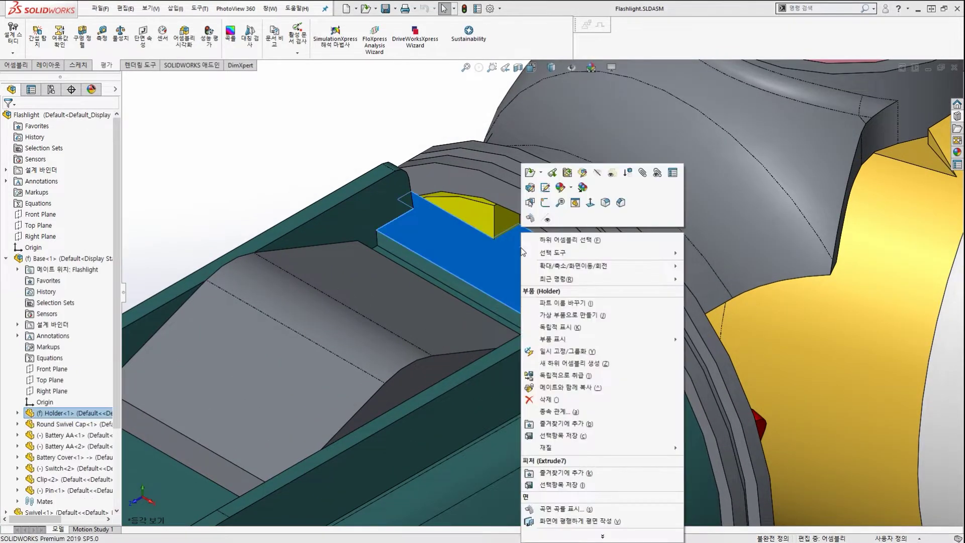
pyautogui.click(566, 327)
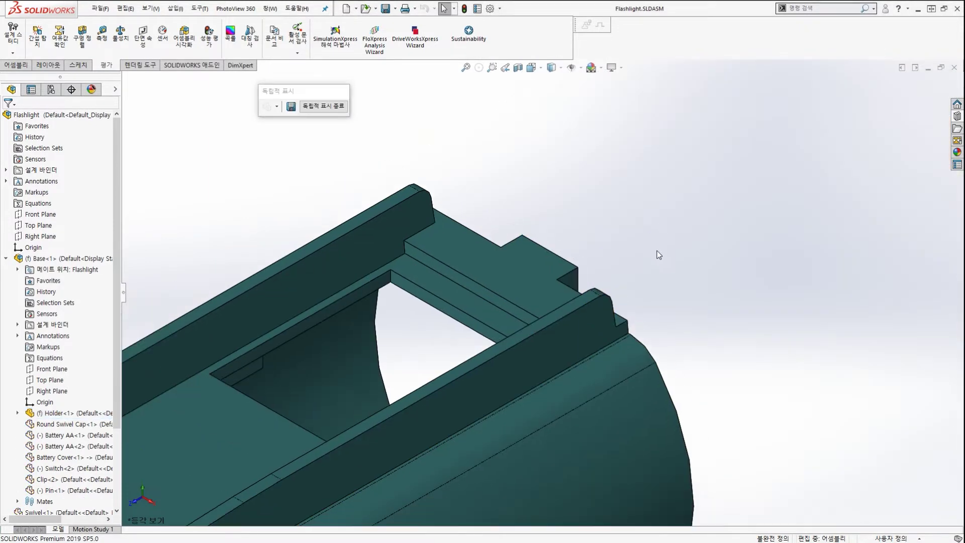
# Set the width of the small protruding tab on the Holder's open end to 5 mm.
pyautogui.moveTo(556, 336); pyautogui.dragTo(494, 389, button='middle')
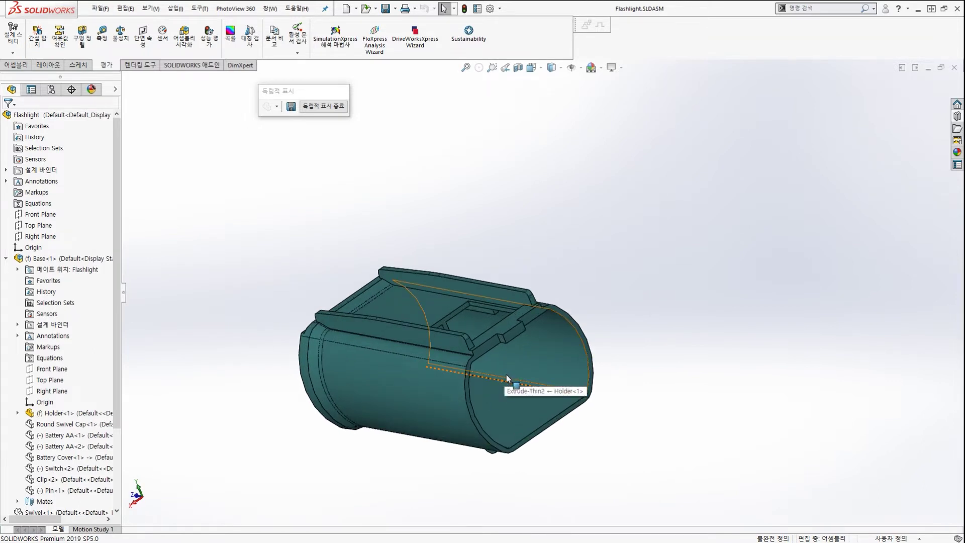
pyautogui.scroll(-3, 506, 372)
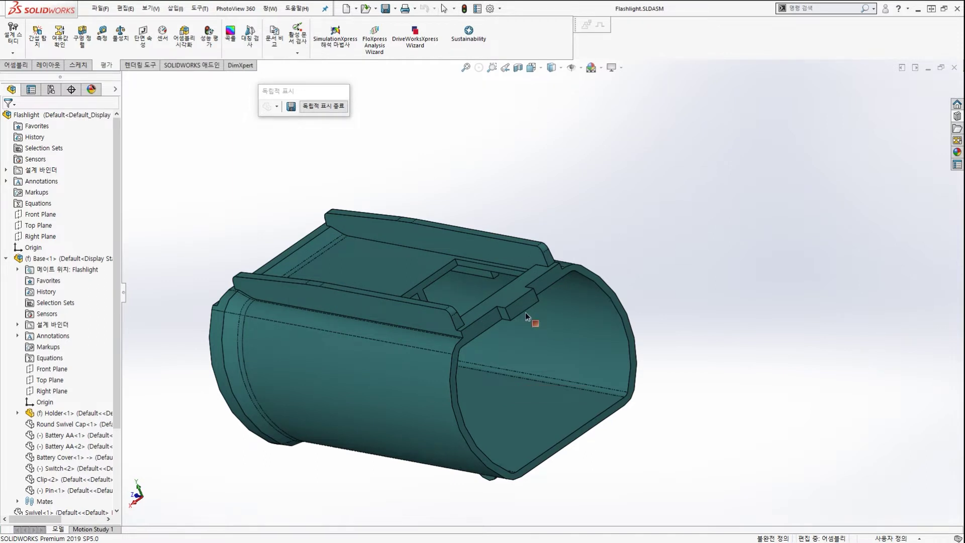
pyautogui.scroll(-2, 544, 321)
pyautogui.scroll(-2, 544, 321)
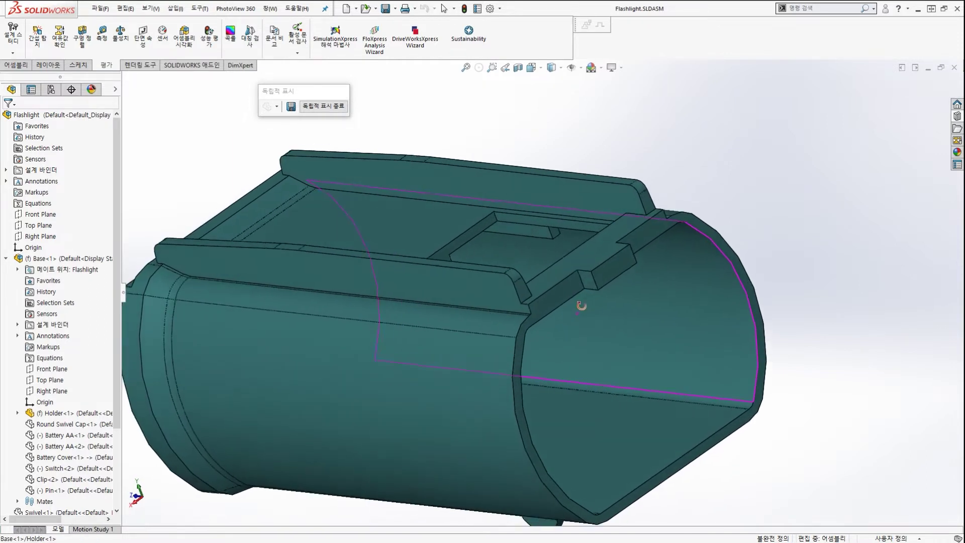
pyautogui.doubleClick(618, 261)
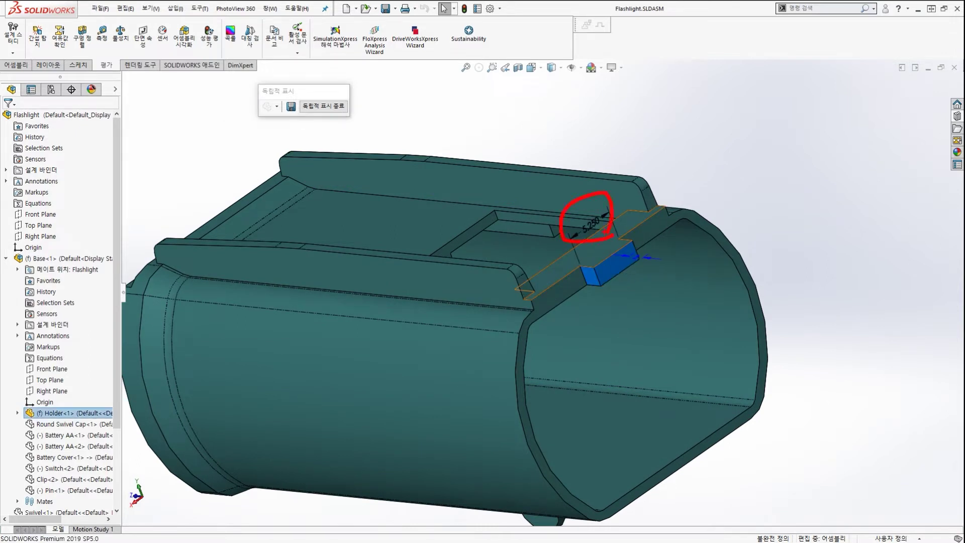
pyautogui.moveTo(664, 98)
pyautogui.mouseDown()
pyautogui.moveTo(623, 147)
pyautogui.moveTo(606, 189)
pyautogui.mouseUp()
pyautogui.press('Escape')
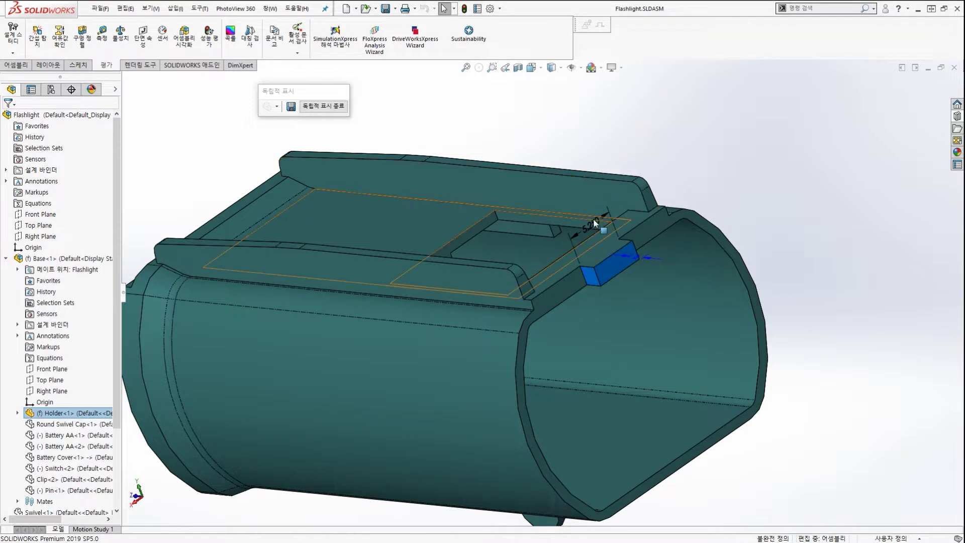
pyautogui.click(591, 224)
pyautogui.doubleClick(591, 224)
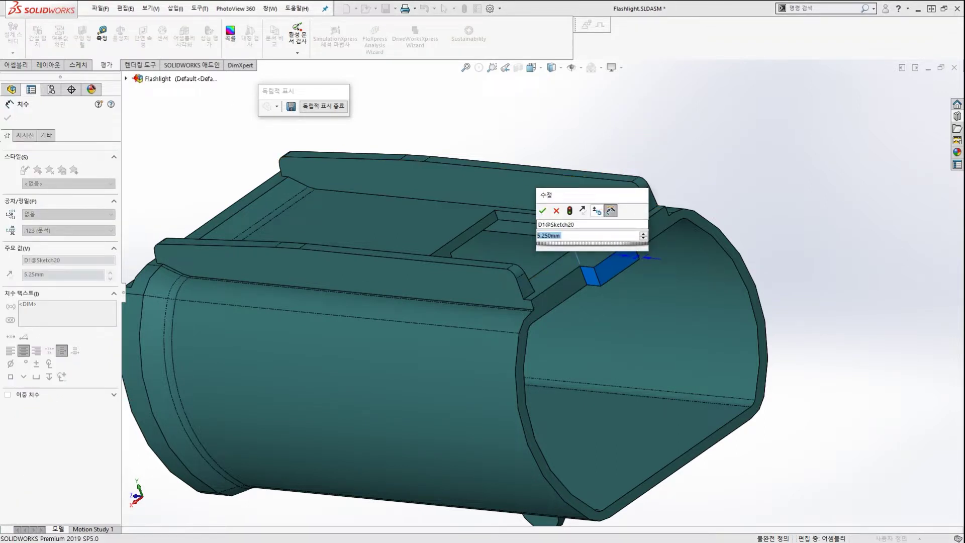
pyautogui.moveTo(126, 78)
pyautogui.mouseDown()
pyautogui.moveTo(15, 80)
pyautogui.moveTo(184, 6)
pyautogui.moveTo(156, 79)
pyautogui.mouseUp()
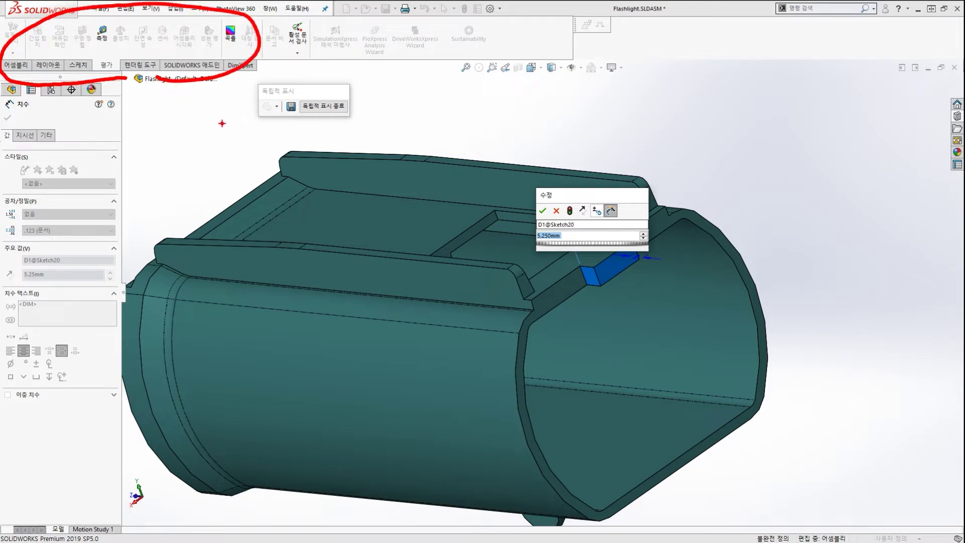
pyautogui.press('Escape')
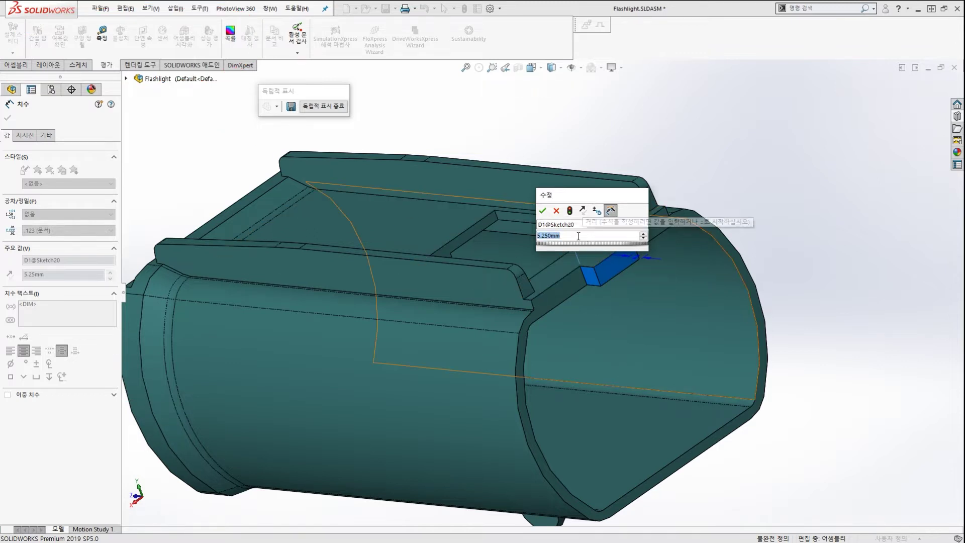
pyautogui.write('5')
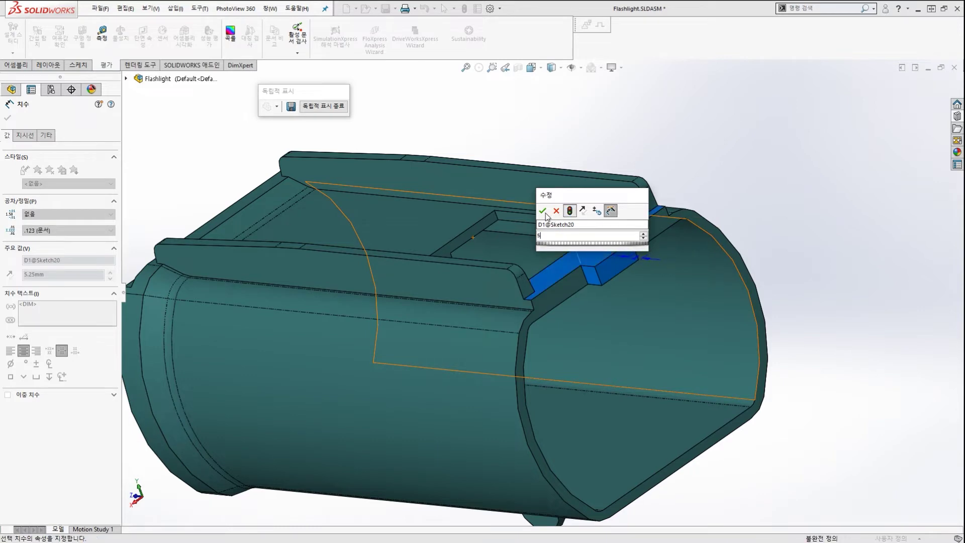
pyautogui.click(542, 210)
pyautogui.click(488, 118)
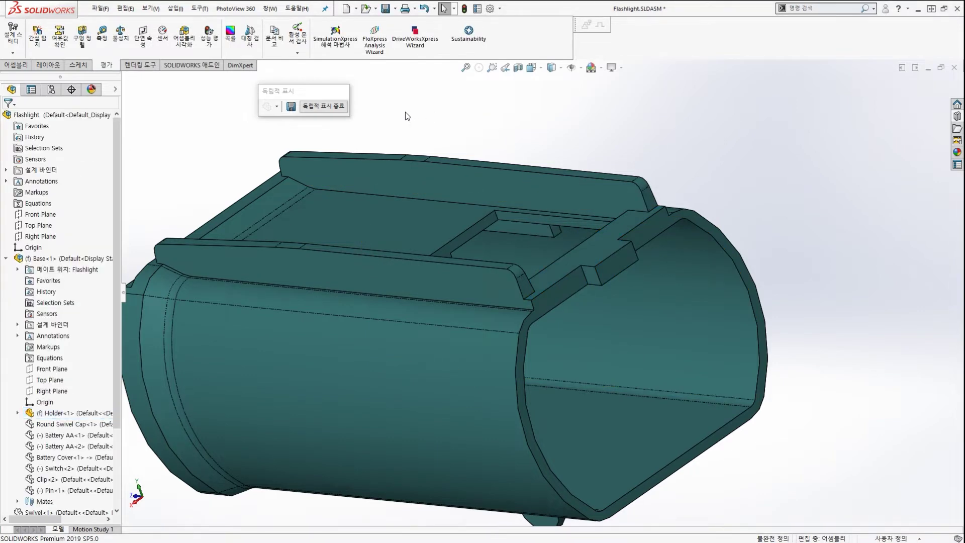
# Exit the isolated display of the Holder and bring the switch side of the full flashlight into view.
pyautogui.click(322, 107)
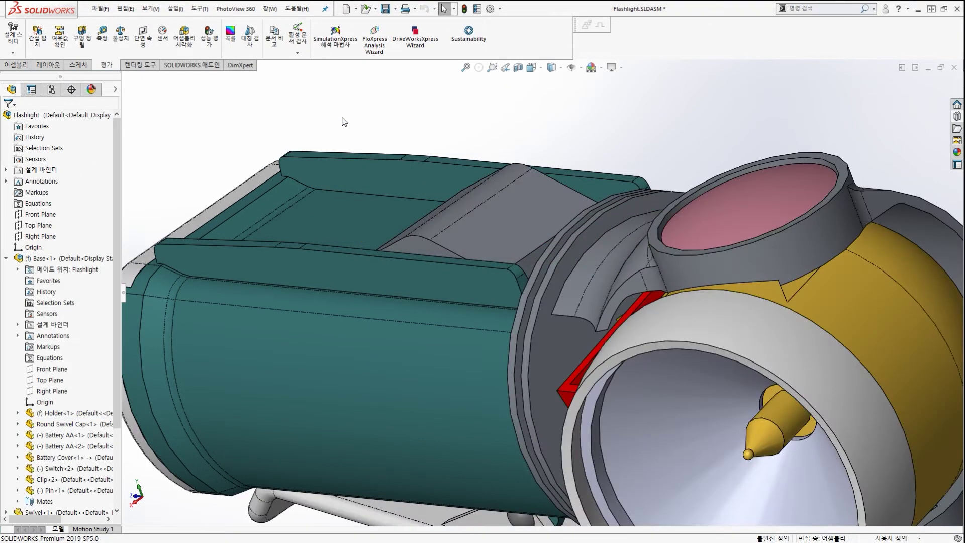
pyautogui.scroll(2, 311, 103)
pyautogui.hotkey('ctrl', '2')
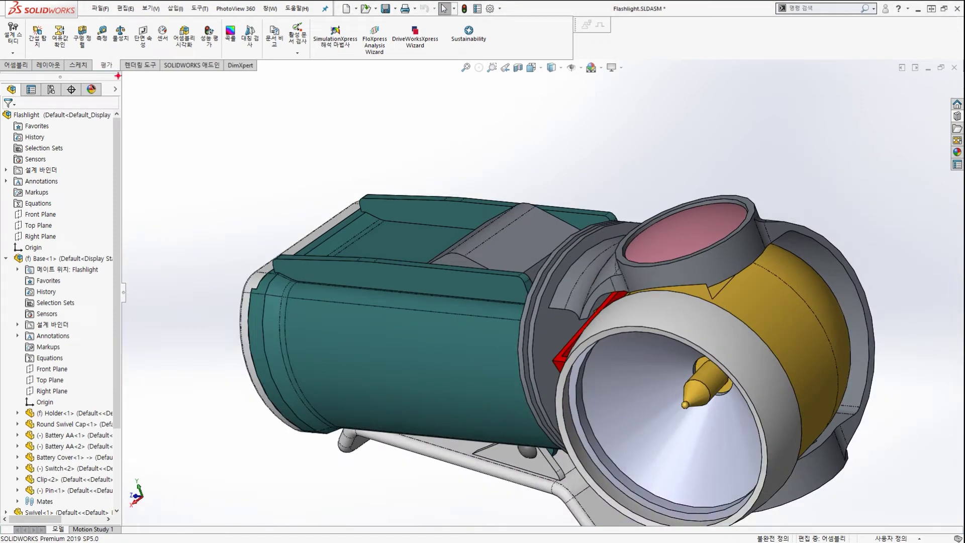
pyautogui.moveTo(117, 76)
pyautogui.mouseDown()
pyautogui.moveTo(71, 14)
pyautogui.moveTo(262, 68)
pyautogui.mouseUp()
pyautogui.press('Escape')
pyautogui.moveTo(525, 219); pyautogui.dragTo(610, 274, button='middle')
pyautogui.scroll(-1, 611, 274)
pyautogui.scroll(-2, 610, 274)
pyautogui.scroll(7, 584, 252)
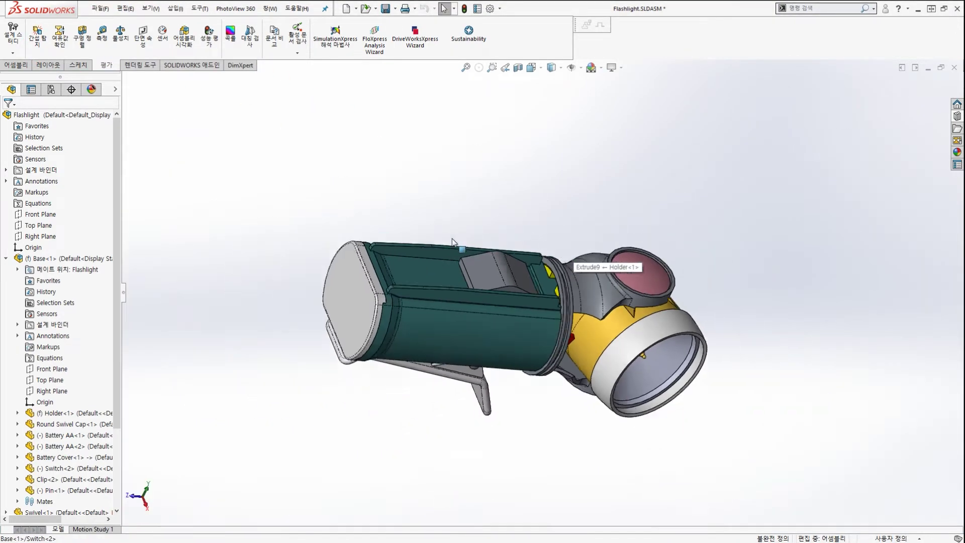
pyautogui.moveTo(454, 242); pyautogui.dragTo(437, 288, button='middle')
pyautogui.scroll(-2, 508, 315)
pyautogui.moveTo(508, 316)
pyautogui.mouseDown(button='middle')
pyautogui.moveTo(596, 308)
pyautogui.moveTo(531, 329)
pyautogui.moveTo(526, 315)
pyautogui.mouseUp(button='middle')
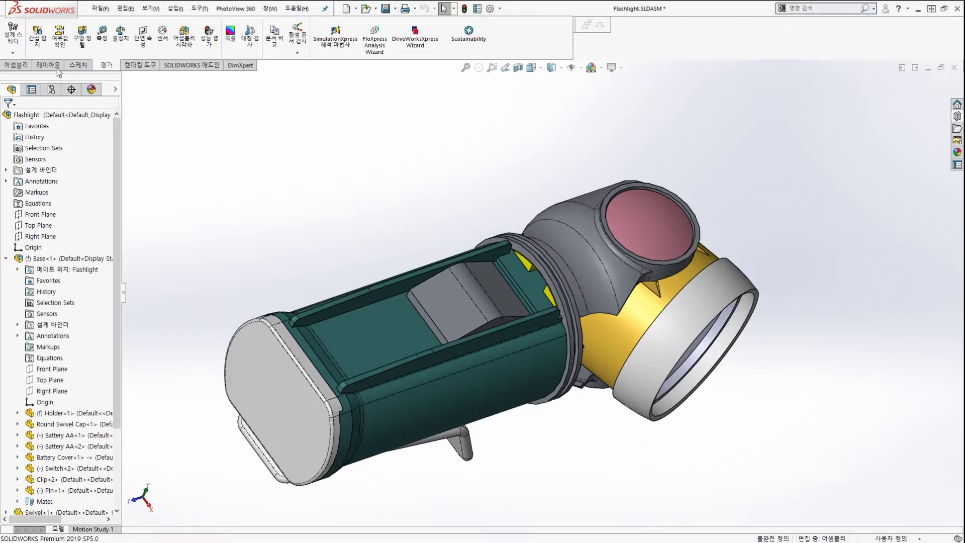
# Recalculate interference detection for the whole Flashlight assembly and close the check.
pyautogui.click(37, 34)
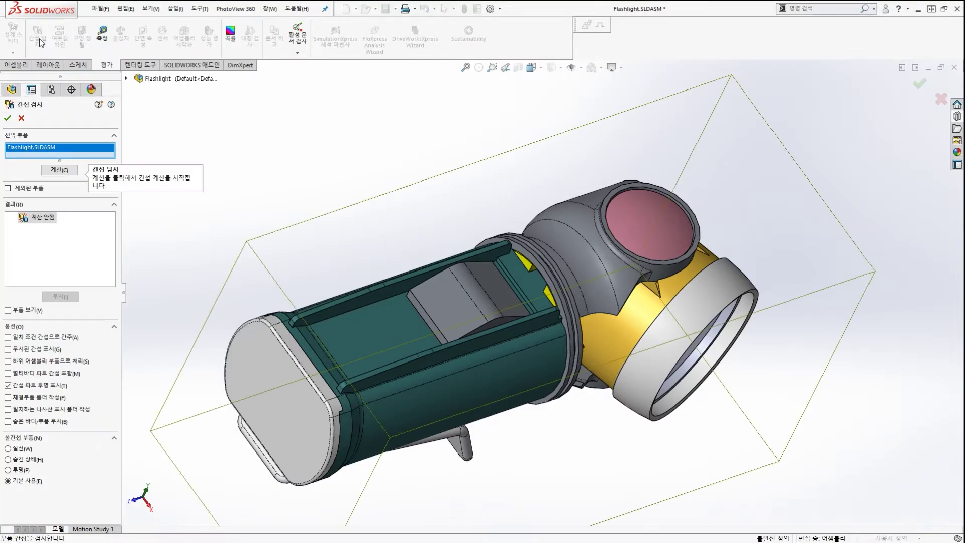
pyautogui.click(70, 171)
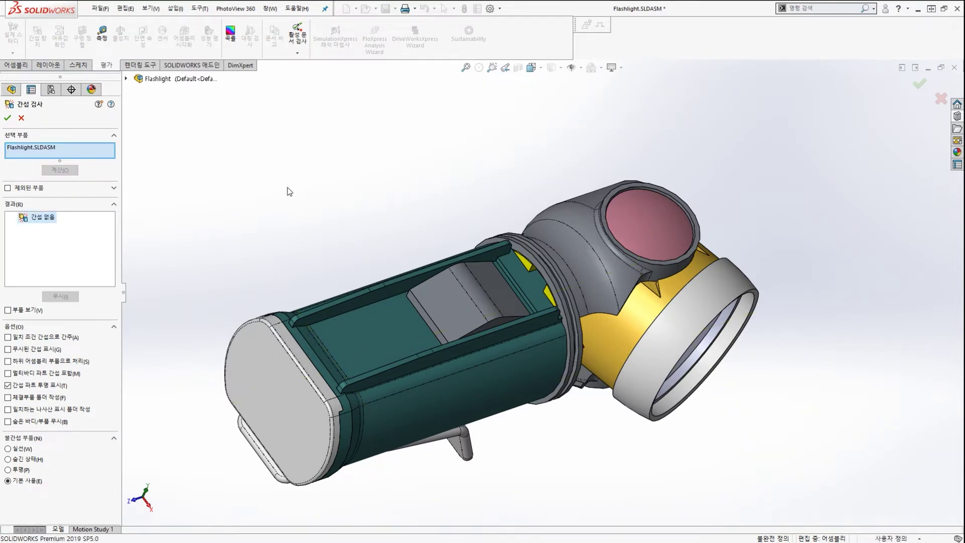
pyautogui.press('Escape')
pyautogui.press('z')
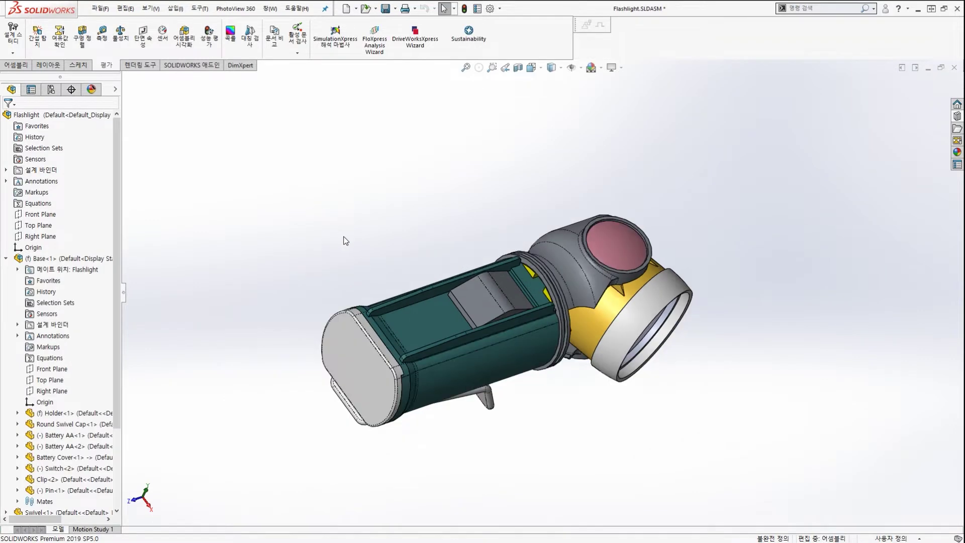
pyautogui.scroll(-5, 384, 358)
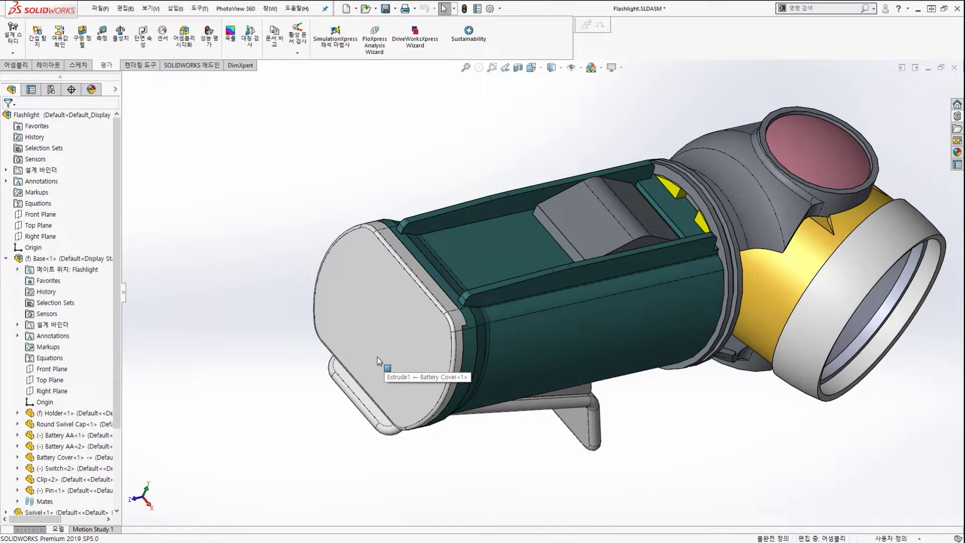
# Hide the Battery Cover and set up a clearance verification between the two AA batteries inside the Holder.
pyautogui.press('Tab')
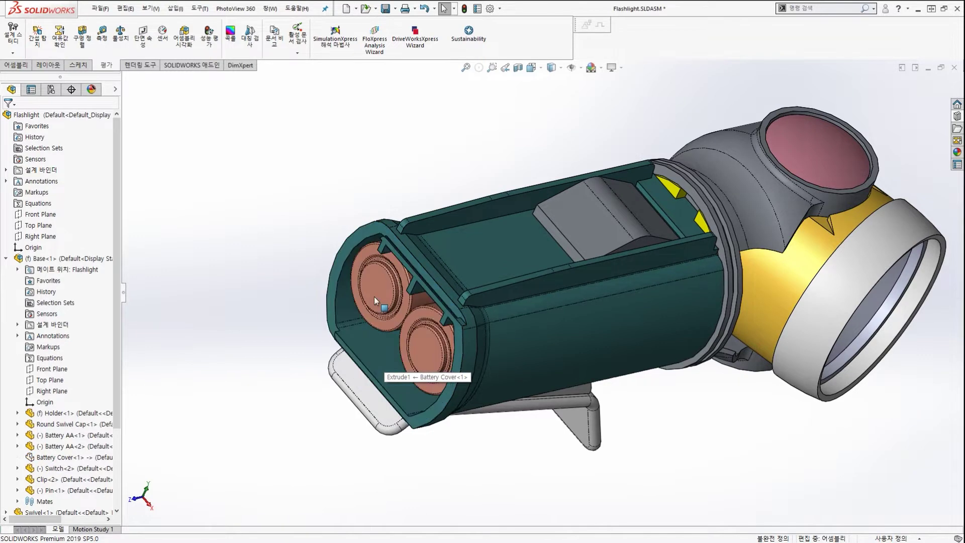
pyautogui.moveTo(379, 303); pyautogui.dragTo(433, 275, button='middle')
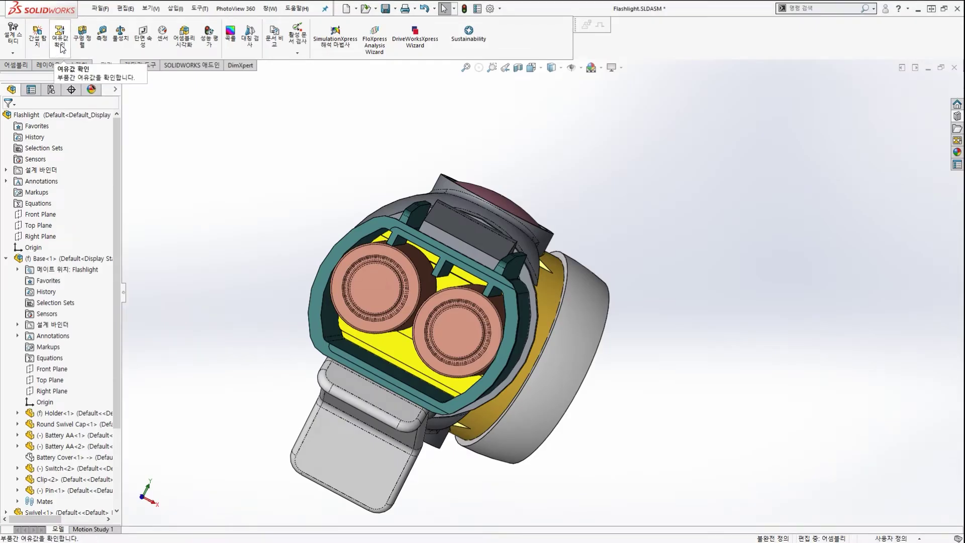
pyautogui.click(89, 57)
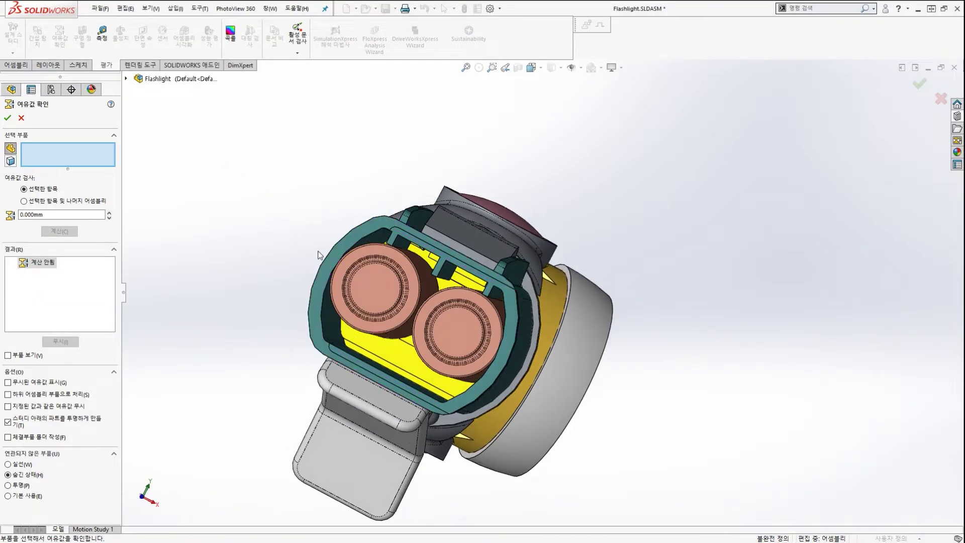
pyautogui.scroll(-3, 390, 294)
pyautogui.click(394, 262)
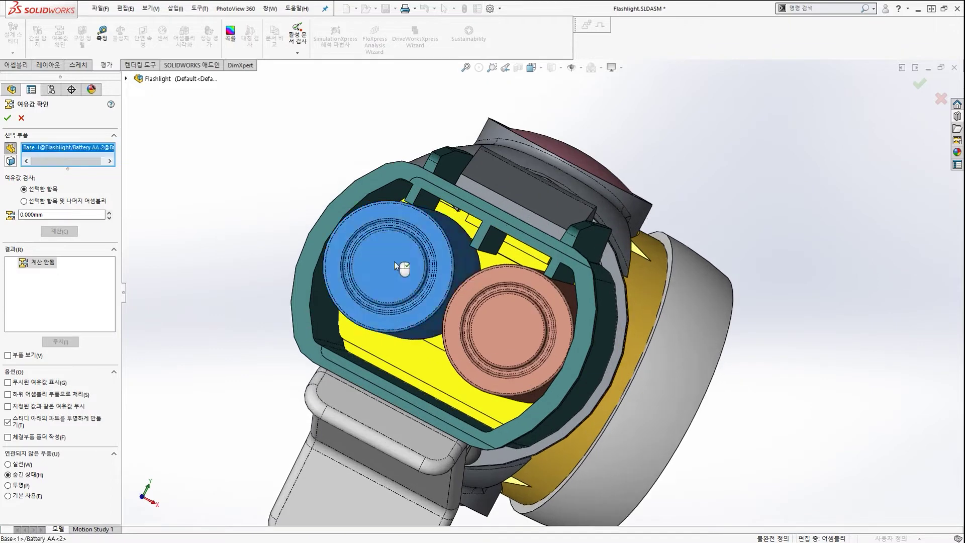
pyautogui.click(503, 312)
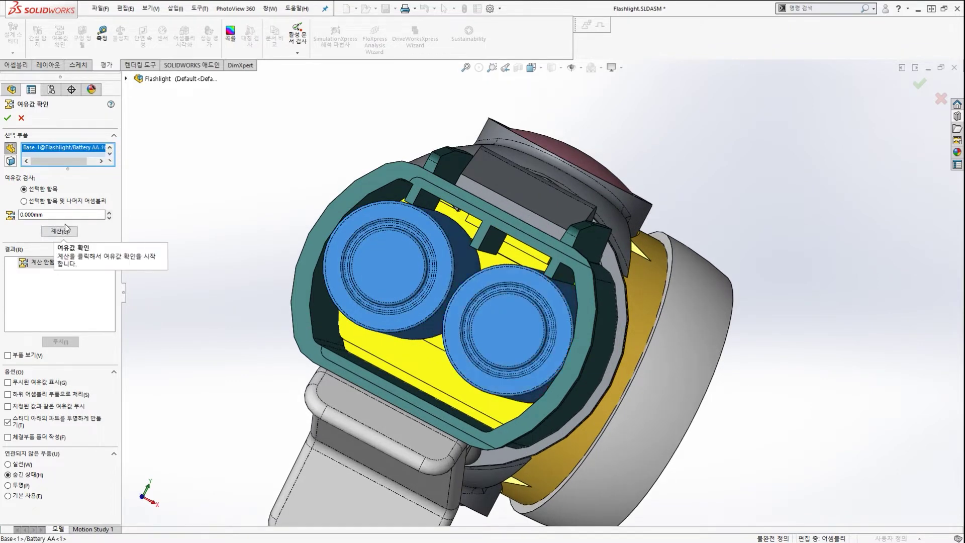
# Calculate the clearance between the two AA batteries, examine the gap dimension up close, and close the check.
pyautogui.hotkey('ctrl', 'a')
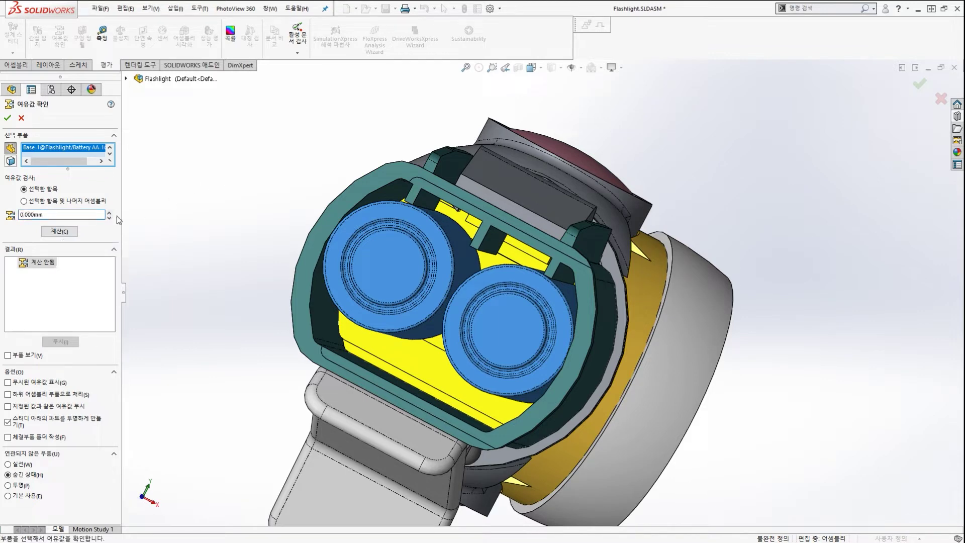
pyautogui.click(62, 233)
pyautogui.click(62, 232)
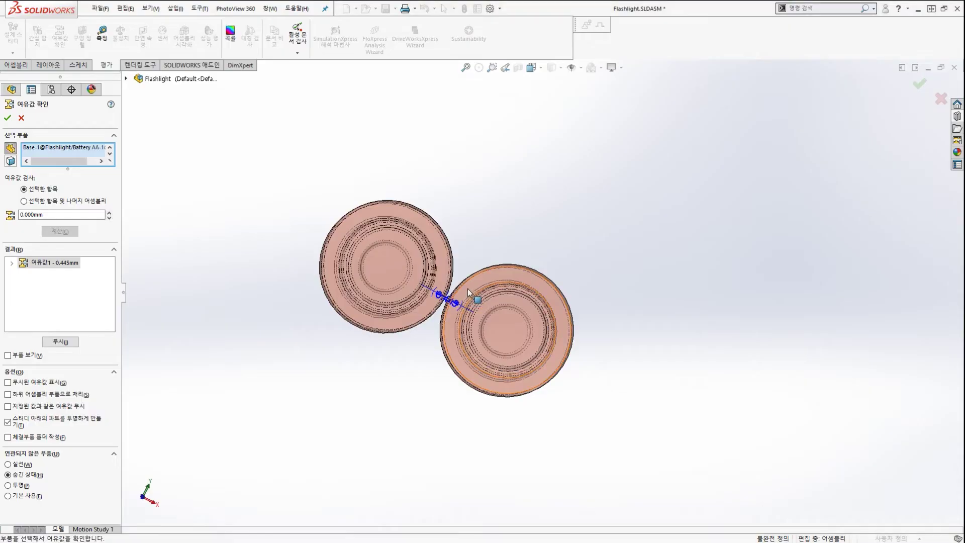
pyautogui.scroll(-5, 468, 288)
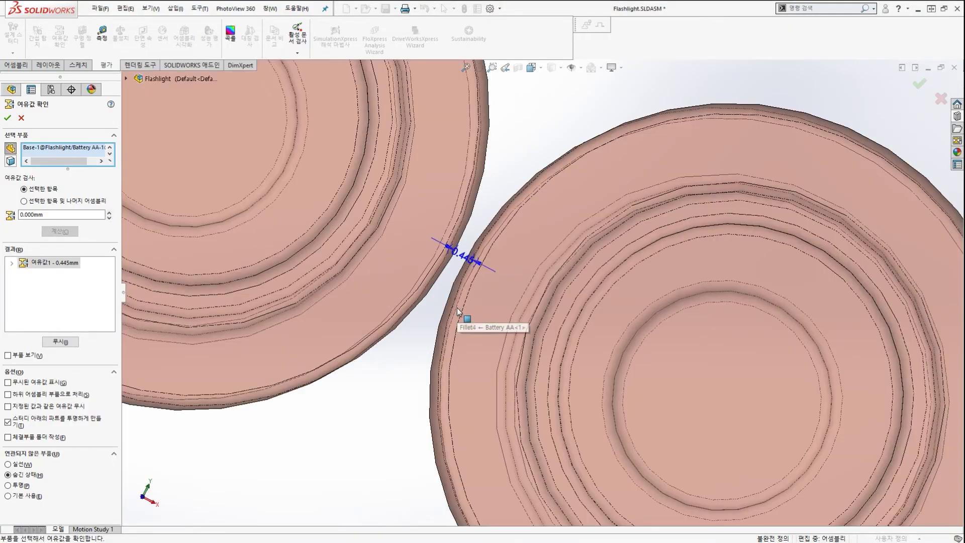
pyautogui.scroll(3, 467, 280)
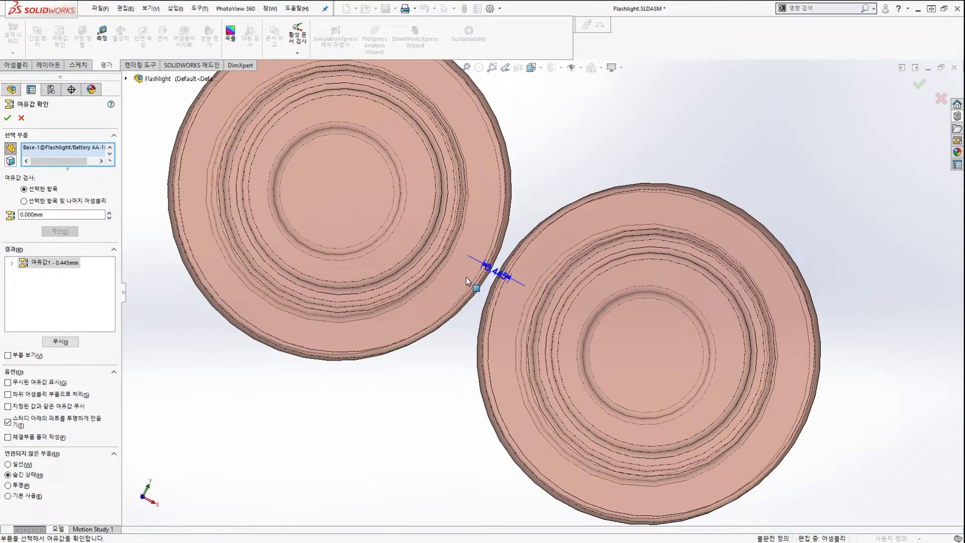
pyautogui.press('Escape')
# Show the Battery Cover again on the open end of the Holder.
pyautogui.scroll(5, 484, 243)
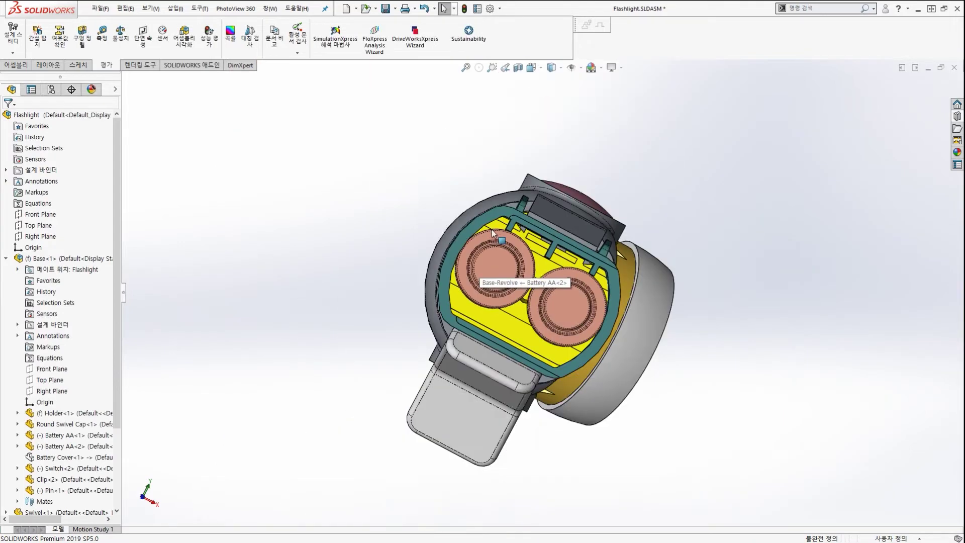
pyautogui.moveTo(490, 300); pyautogui.dragTo(447, 312, button='middle')
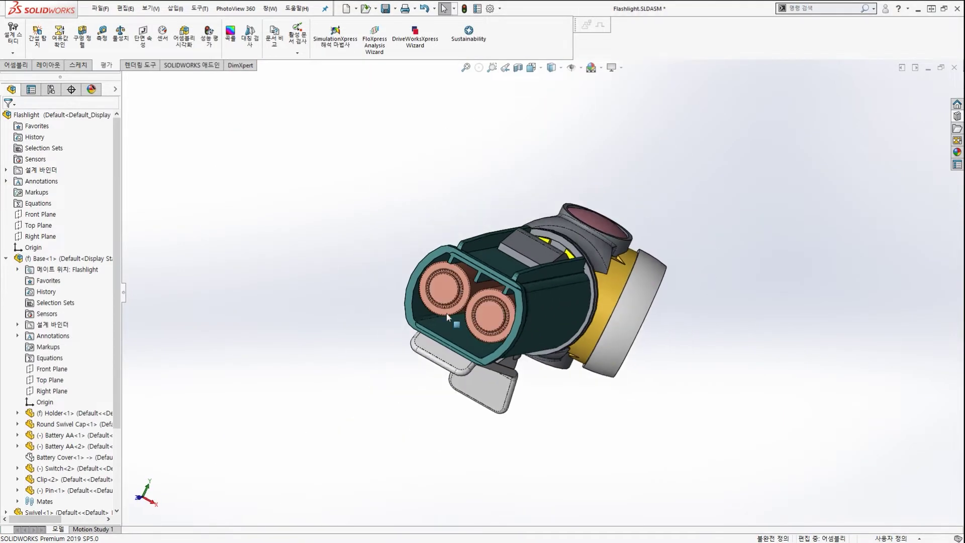
pyautogui.scroll(-5, 442, 324)
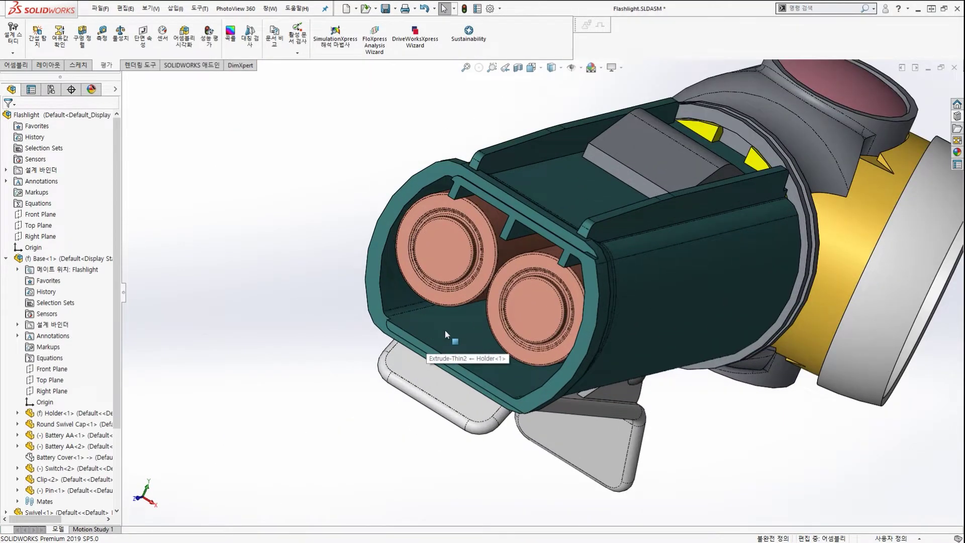
pyautogui.hotkey('shift', 'Tab')
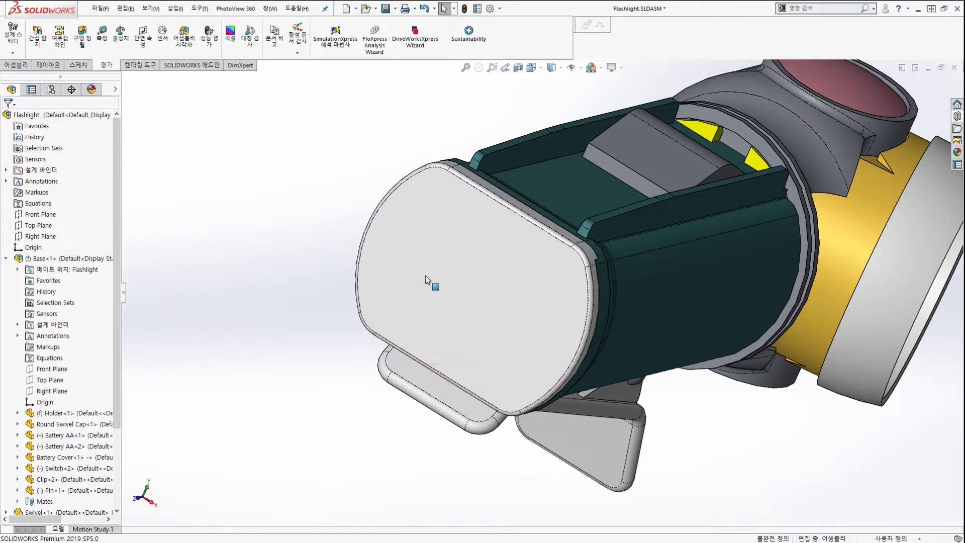
pyautogui.scroll(2, 484, 256)
pyautogui.scroll(2, 517, 226)
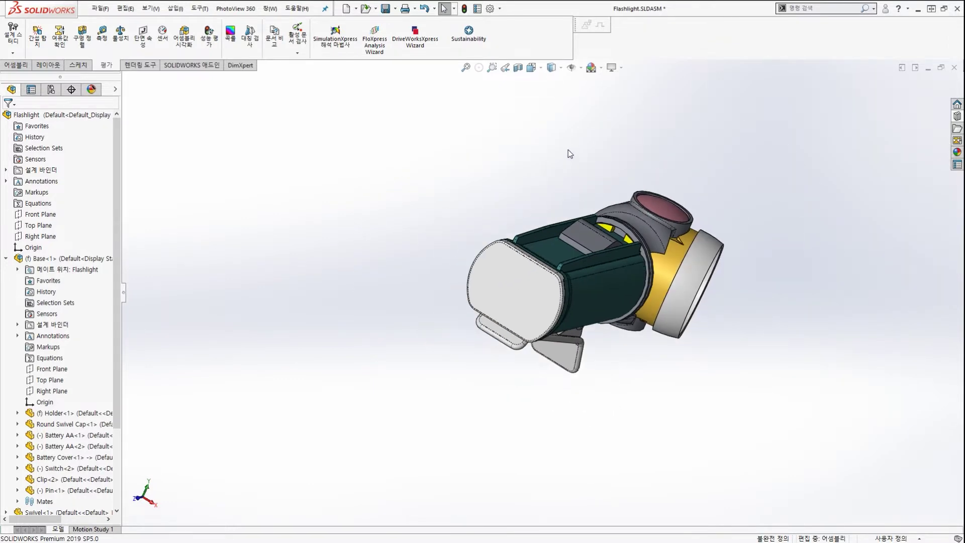
# Tilt the Head on the Swivel to an intermediate angle between sideways and upright, seen from the side of the round pivot.
pyautogui.moveTo(568, 150); pyautogui.dragTo(534, 425, button='middle')
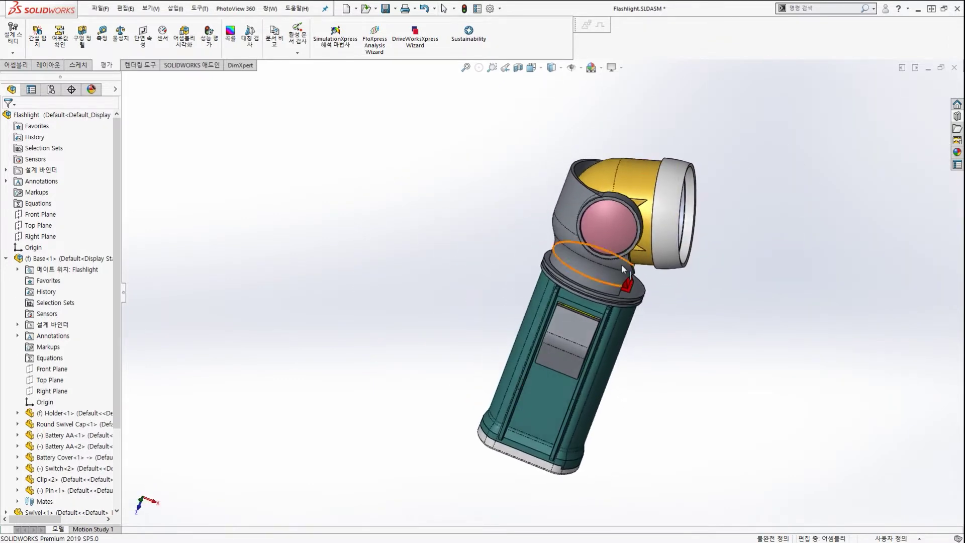
pyautogui.moveTo(622, 268); pyautogui.dragTo(642, 192, button='middle')
pyautogui.moveTo(645, 170); pyautogui.dragTo(597, 192)
pyautogui.click(436, 193)
pyautogui.scroll(2, 527, 194)
pyautogui.moveTo(527, 194); pyautogui.dragTo(607, 221, button='middle')
pyautogui.scroll(-5, 607, 218)
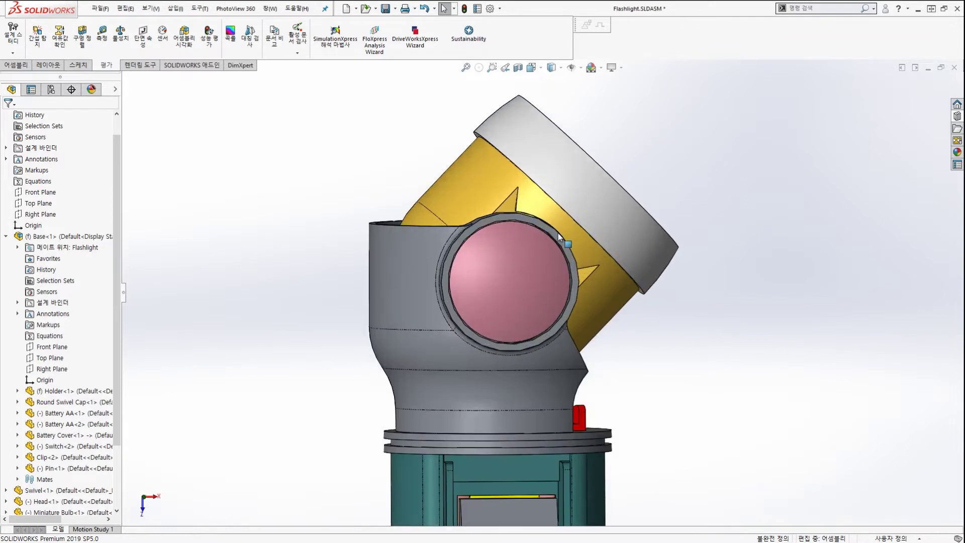
pyautogui.scroll(1, 557, 242)
pyautogui.scroll(-2, 500, 295)
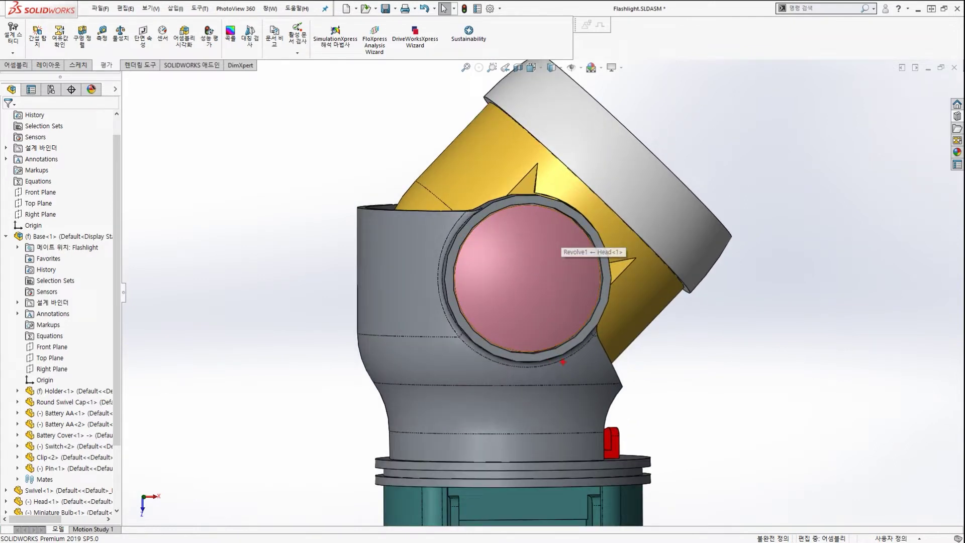
pyautogui.moveTo(526, 300); pyautogui.dragTo(679, 438)
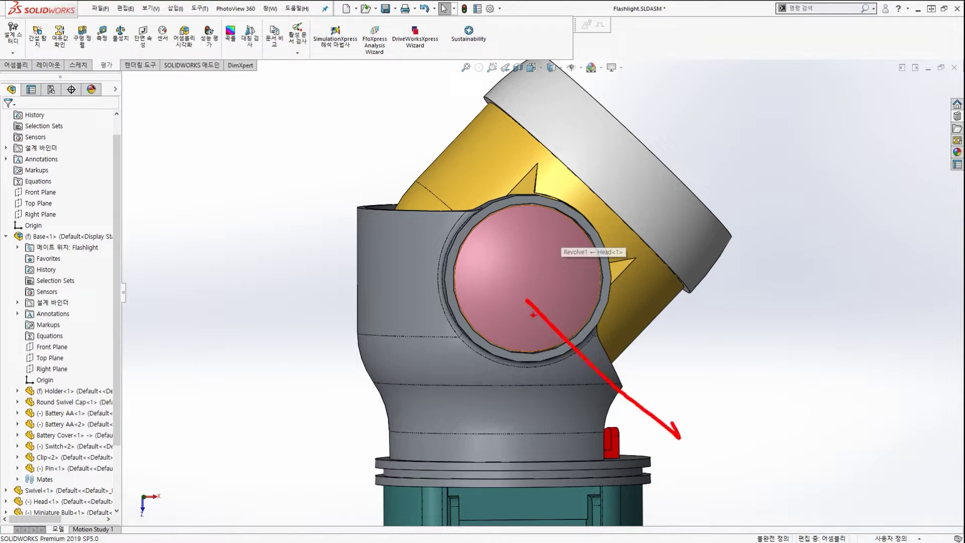
pyautogui.moveTo(510, 286); pyautogui.dragTo(302, 179)
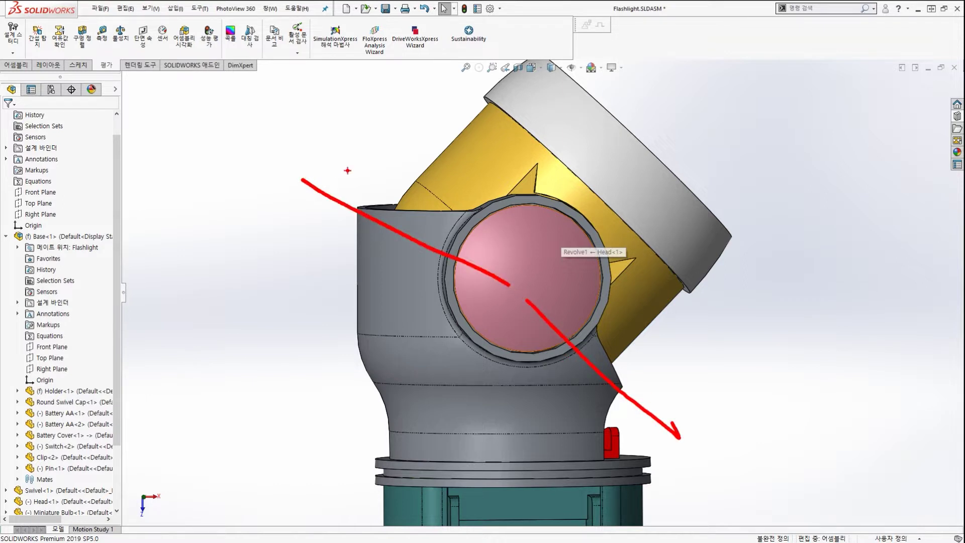
pyautogui.moveTo(528, 157)
pyautogui.mouseDown()
pyautogui.moveTo(394, 167)
pyautogui.moveTo(391, 201)
pyautogui.mouseUp()
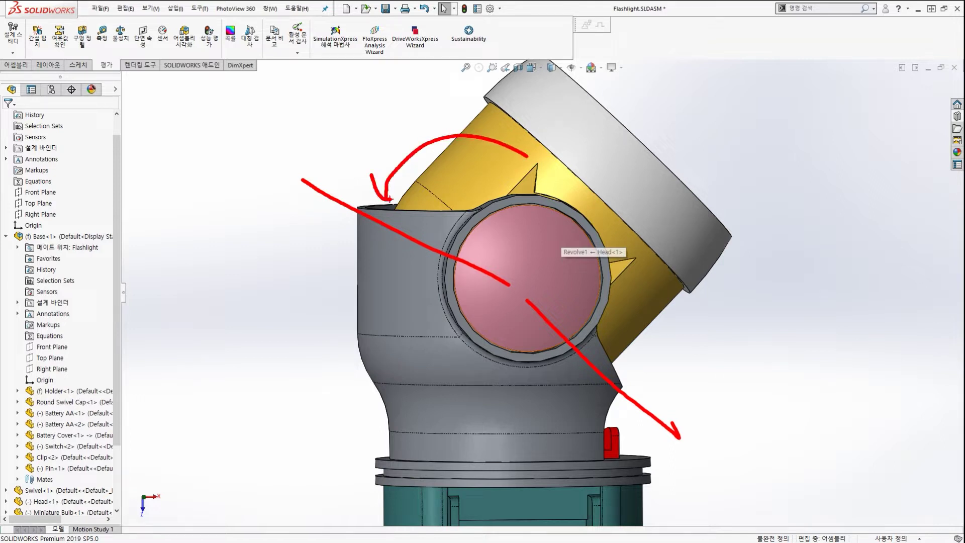
pyautogui.press('Escape')
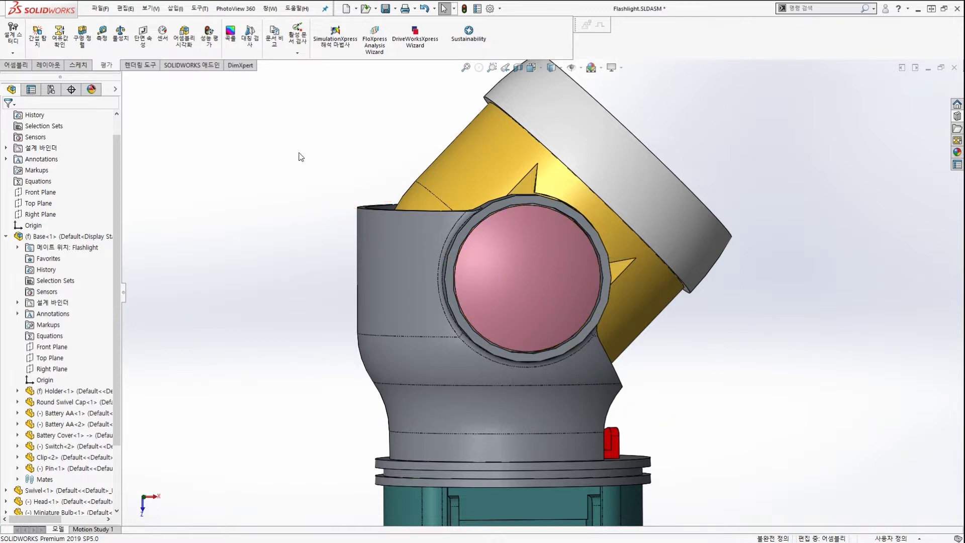
# Set up Move Component with collision detection limited to the Head and Swivel, stopping at collision, and resume dragging.
pyautogui.click(8, 65)
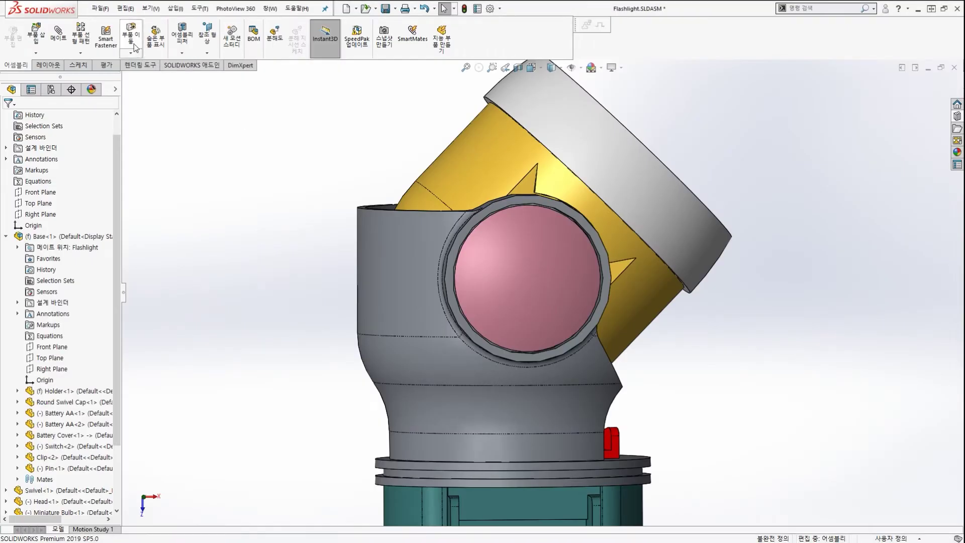
pyautogui.click(204, 53)
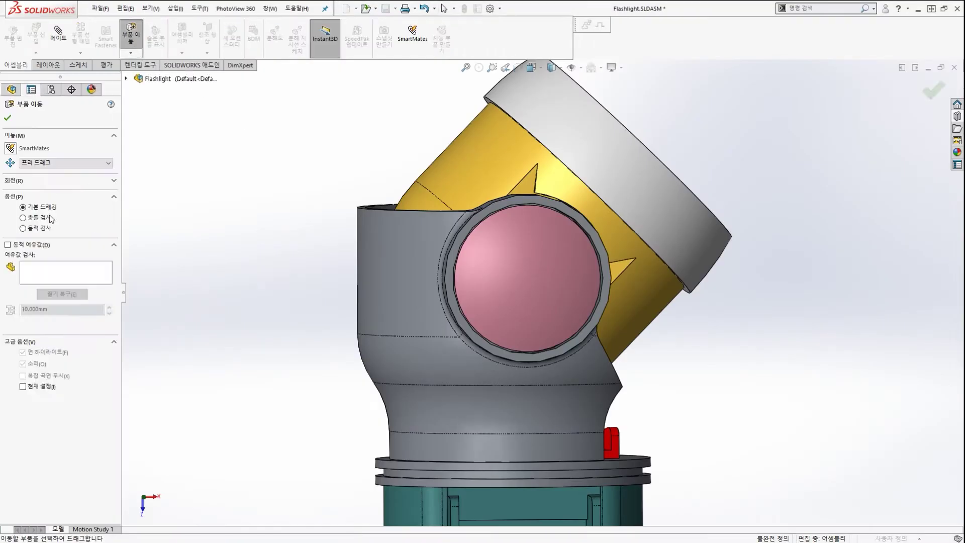
pyautogui.click(23, 218)
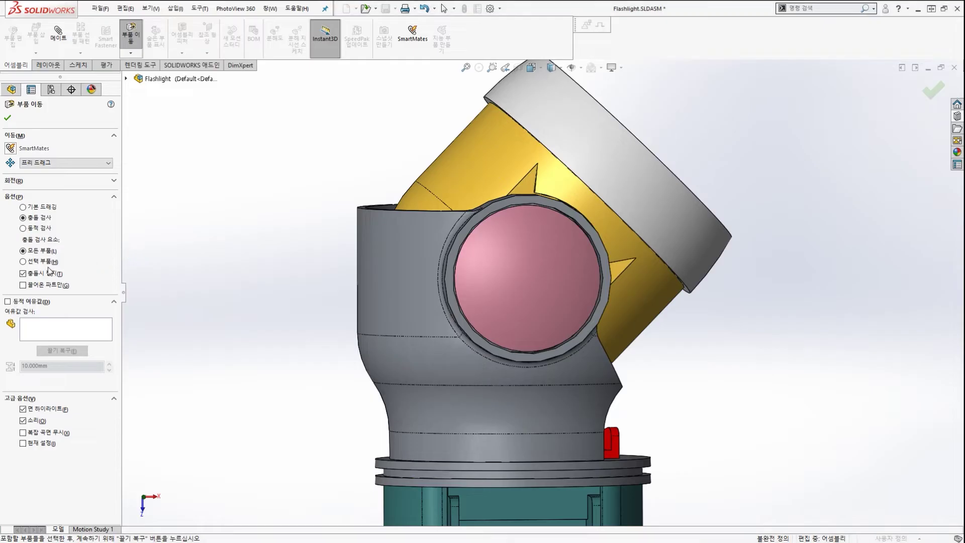
pyautogui.click(22, 261)
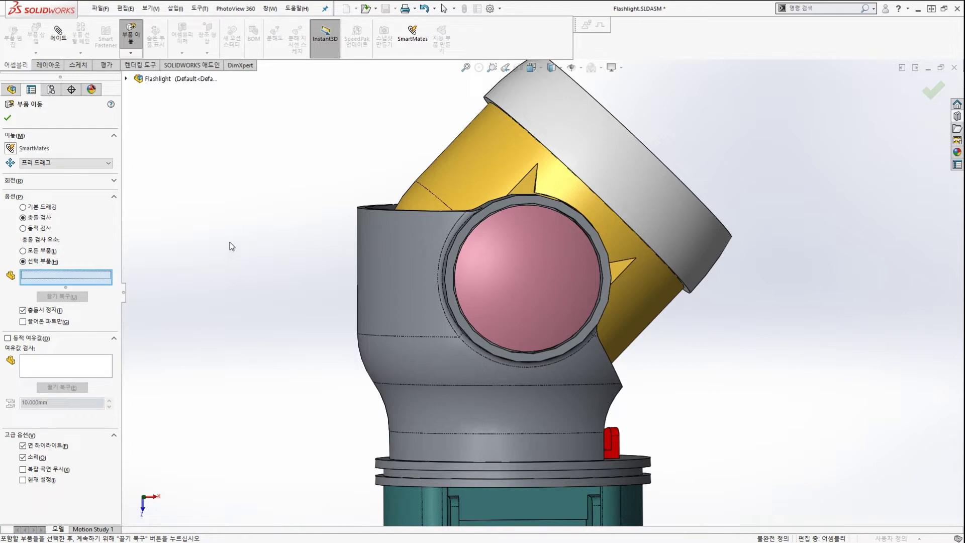
pyautogui.click(463, 155)
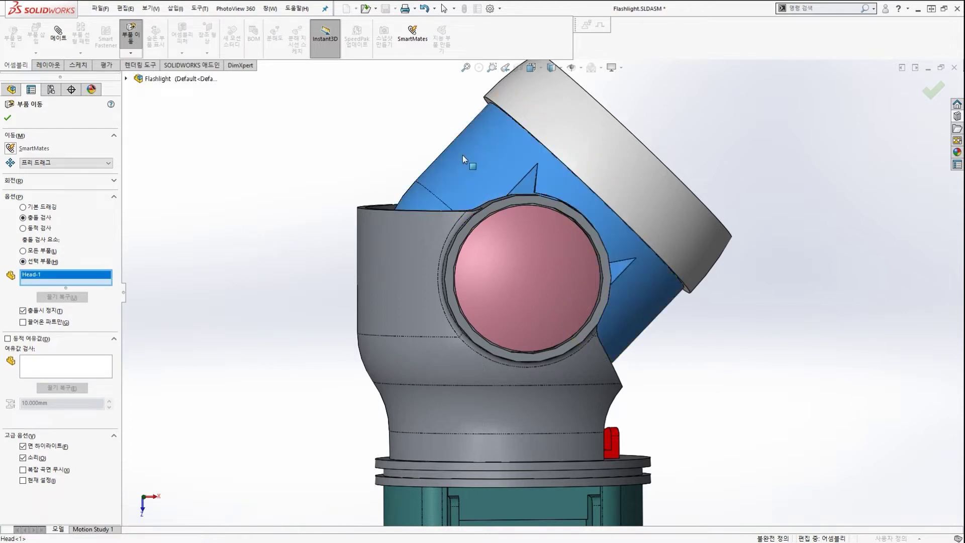
pyautogui.click(394, 230)
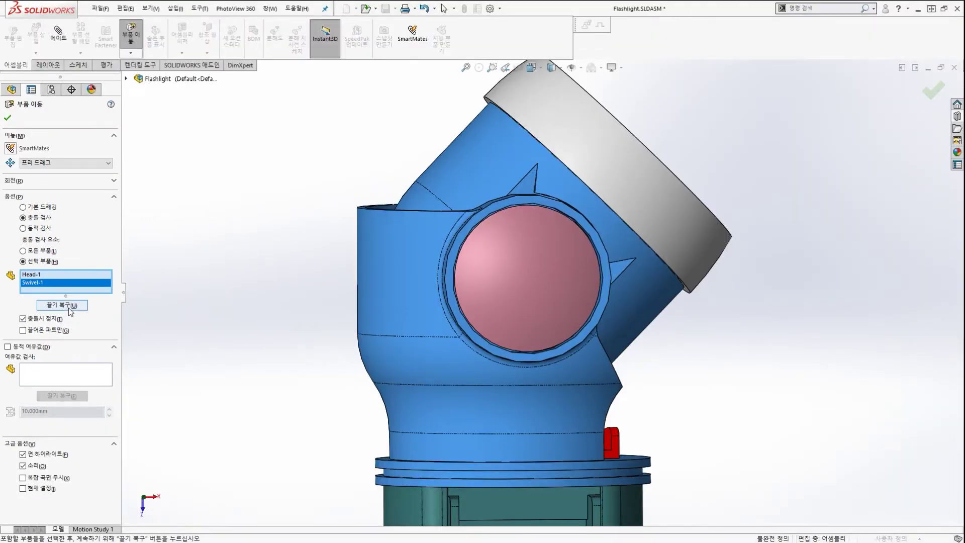
pyautogui.click(69, 307)
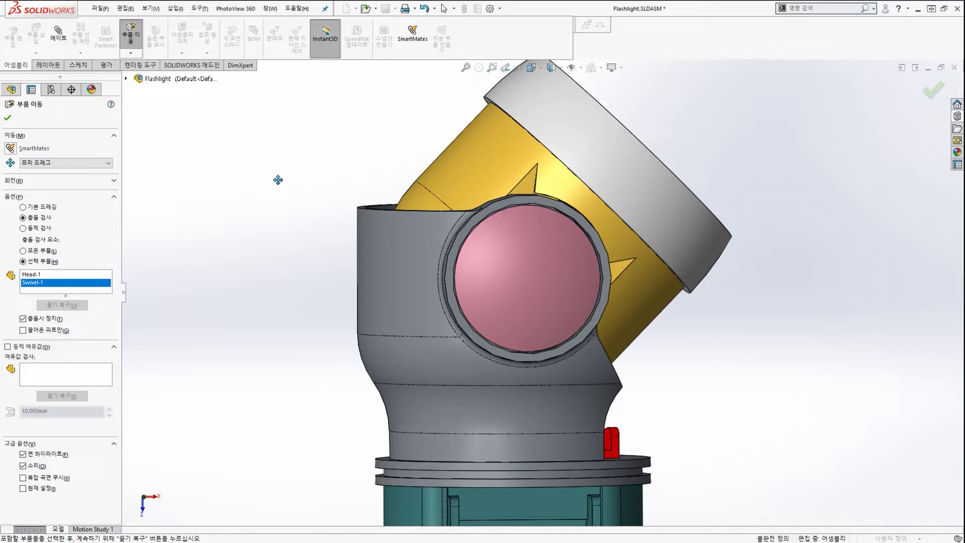
# Swing the Head upright until it meets the Swivel and examine the contact from several angles.
pyautogui.click(504, 142)
pyautogui.moveTo(504, 143); pyautogui.dragTo(365, 189)
pyautogui.moveTo(520, 270); pyautogui.dragTo(519, 263, button='middle')
pyautogui.scroll(-3, 481, 194)
pyautogui.scroll(2, 481, 194)
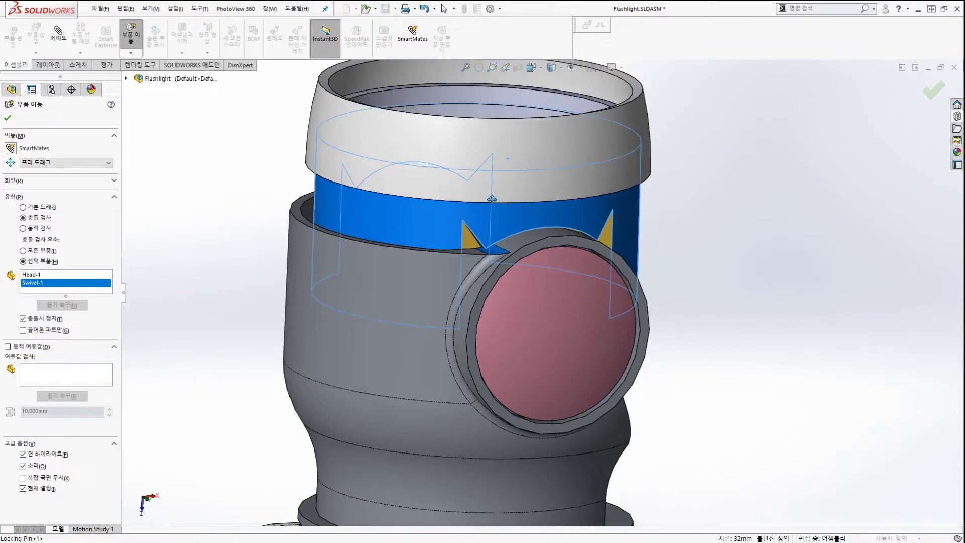
pyautogui.scroll(2, 504, 214)
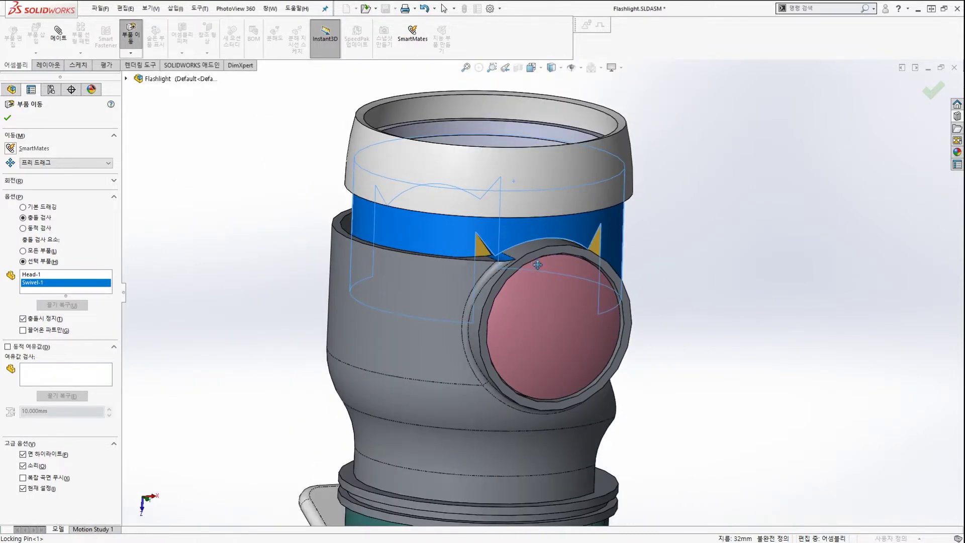
pyautogui.moveTo(694, 299); pyautogui.dragTo(652, 285, button='middle')
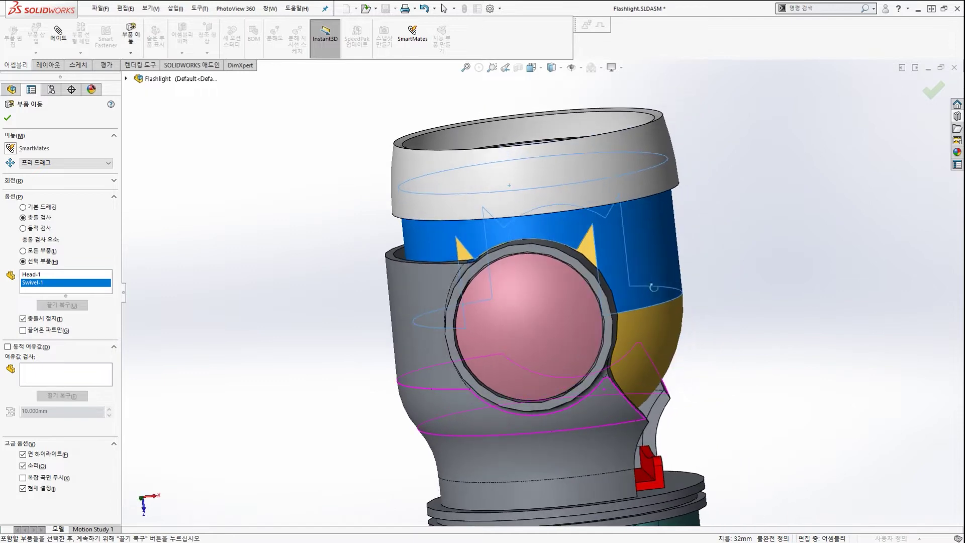
# Swing the Head down toward the Locking Pin side to its other collision limit and exit Move Component.
pyautogui.moveTo(623, 227); pyautogui.dragTo(609, 431)
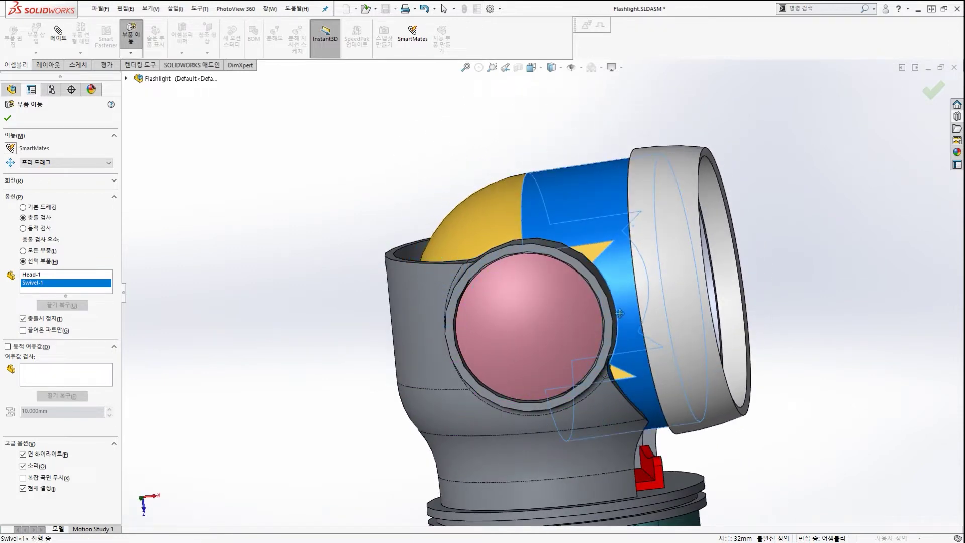
pyautogui.moveTo(367, 163)
pyautogui.mouseDown()
pyautogui.moveTo(500, 301)
pyautogui.moveTo(722, 360)
pyautogui.mouseUp()
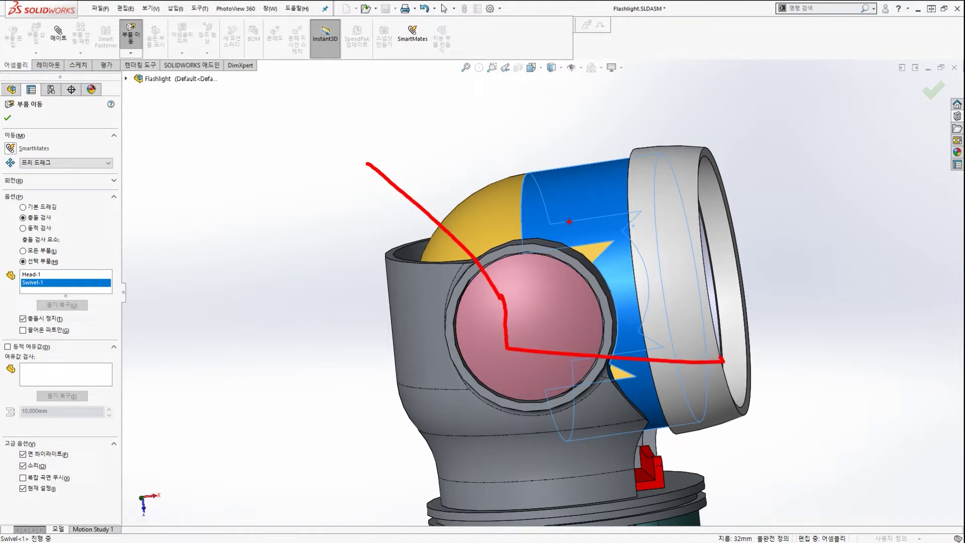
pyautogui.press('Escape')
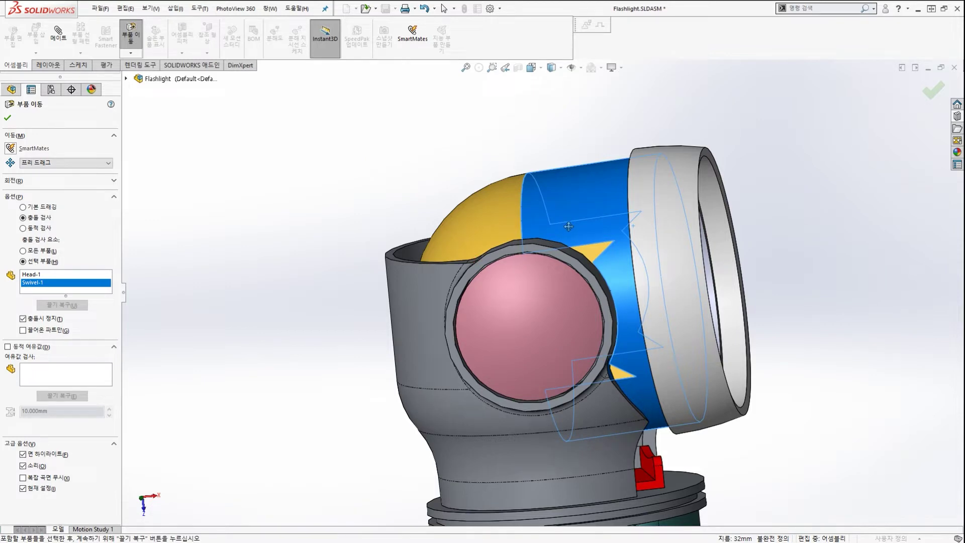
pyautogui.press('Escape')
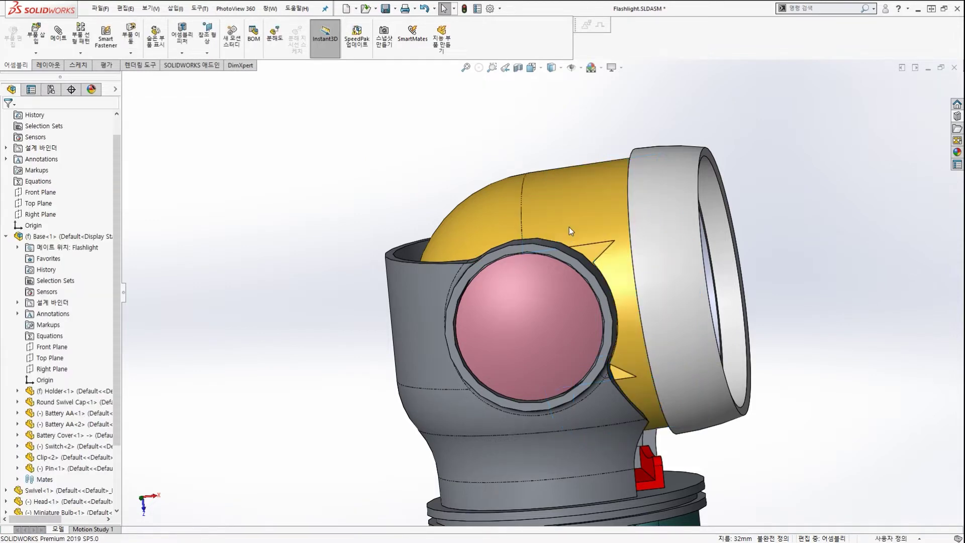
# Tilt the Head partway upright on the Swivel and examine the Head's pointed details around the round pivot.
pyautogui.moveTo(569, 227); pyautogui.dragTo(490, 169)
pyautogui.press('Escape')
pyautogui.scroll(-8, 514, 247)
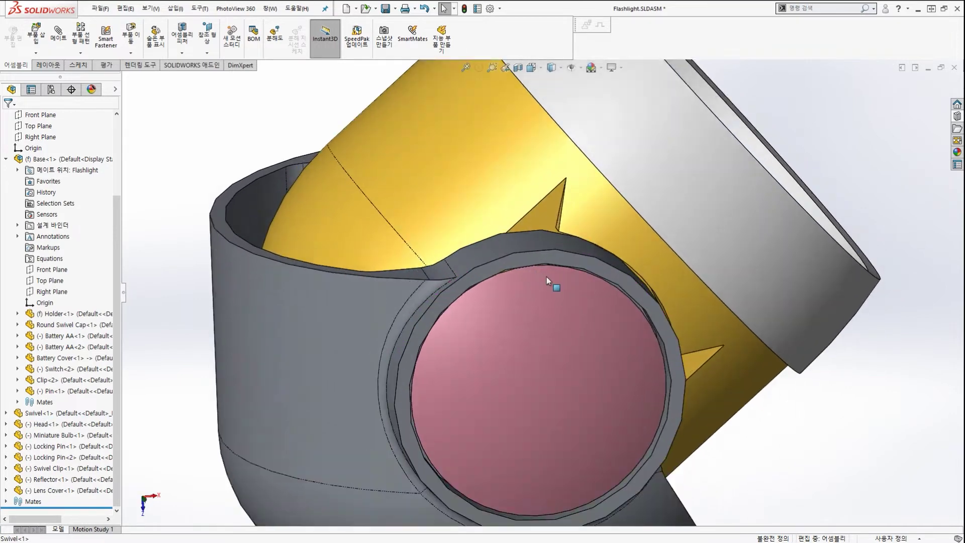
pyautogui.scroll(-3, 567, 219)
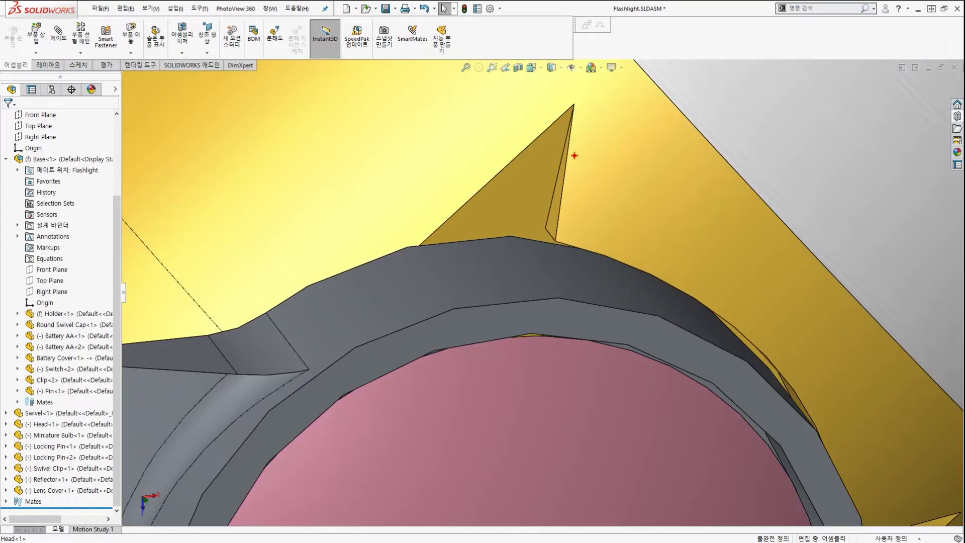
pyautogui.moveTo(569, 156); pyautogui.dragTo(608, 250)
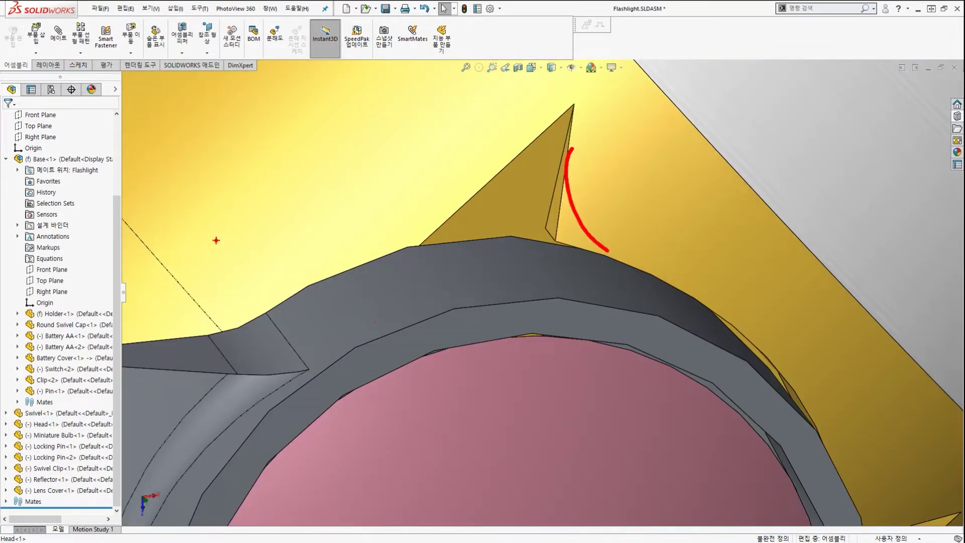
pyautogui.scroll(10, 518, 216)
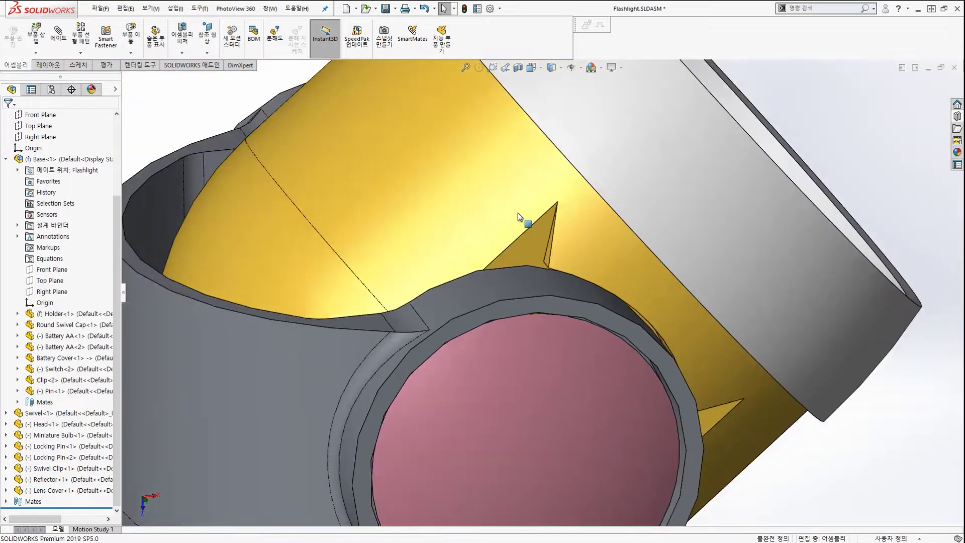
pyautogui.scroll(4, 522, 264)
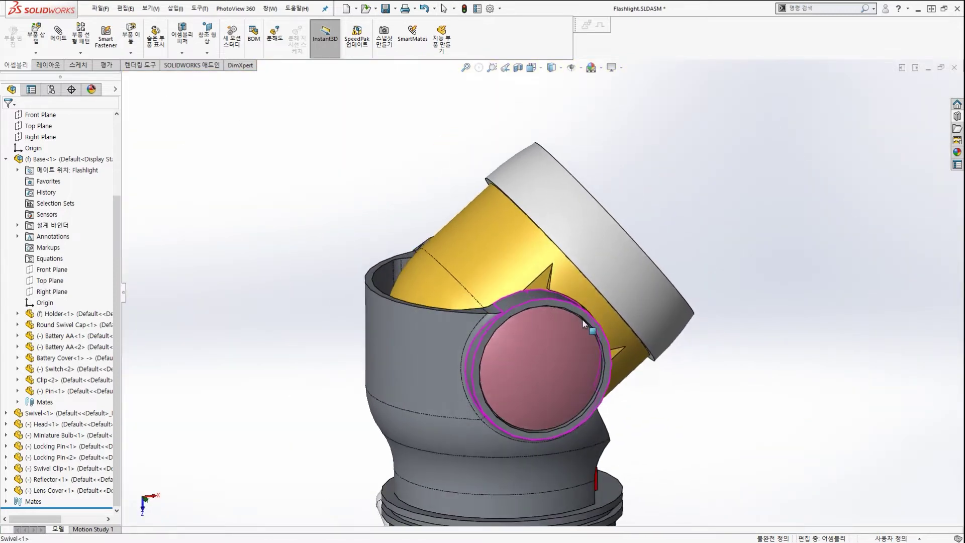
pyautogui.moveTo(564, 308); pyautogui.dragTo(401, 327, button='middle')
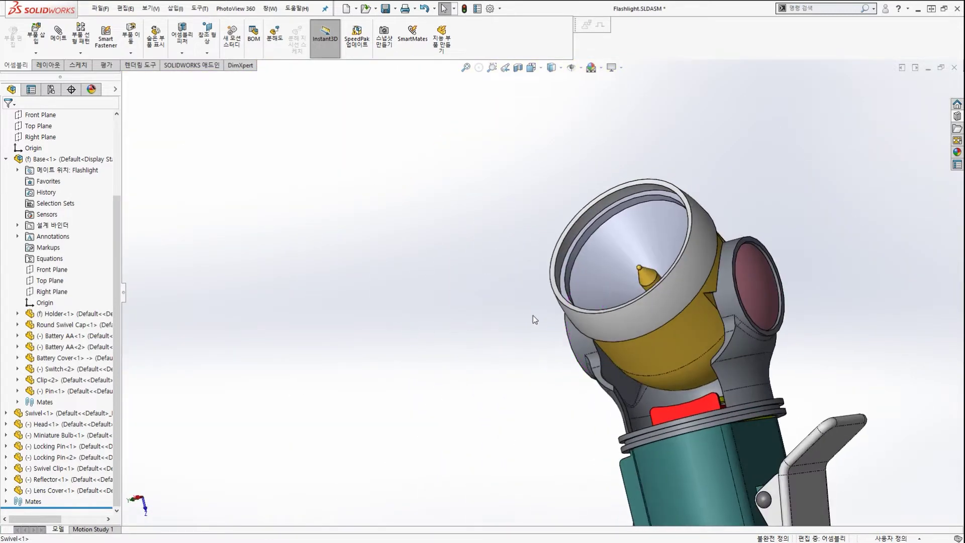
pyautogui.scroll(3, 536, 313)
pyautogui.moveTo(544, 313); pyautogui.dragTo(701, 344, button='middle')
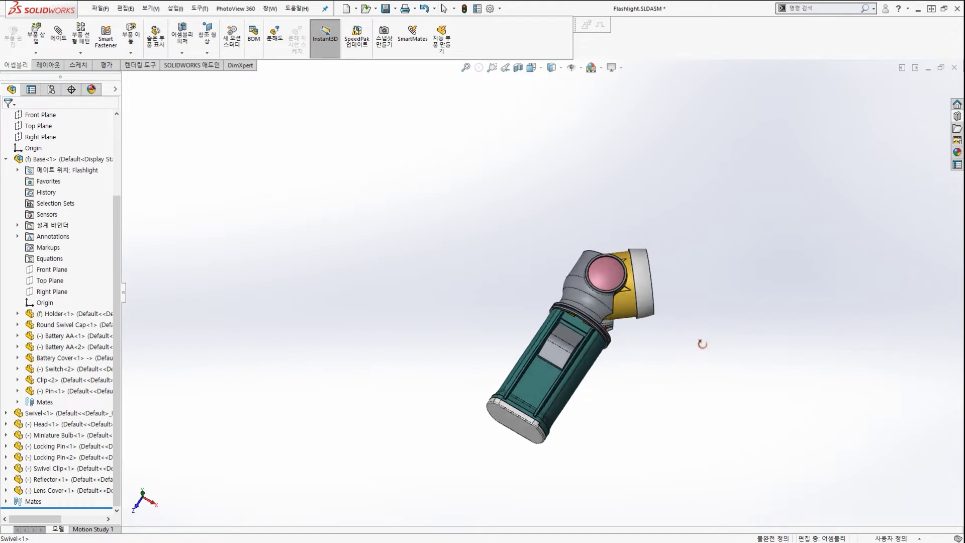
pyautogui.scroll(-1, 702, 344)
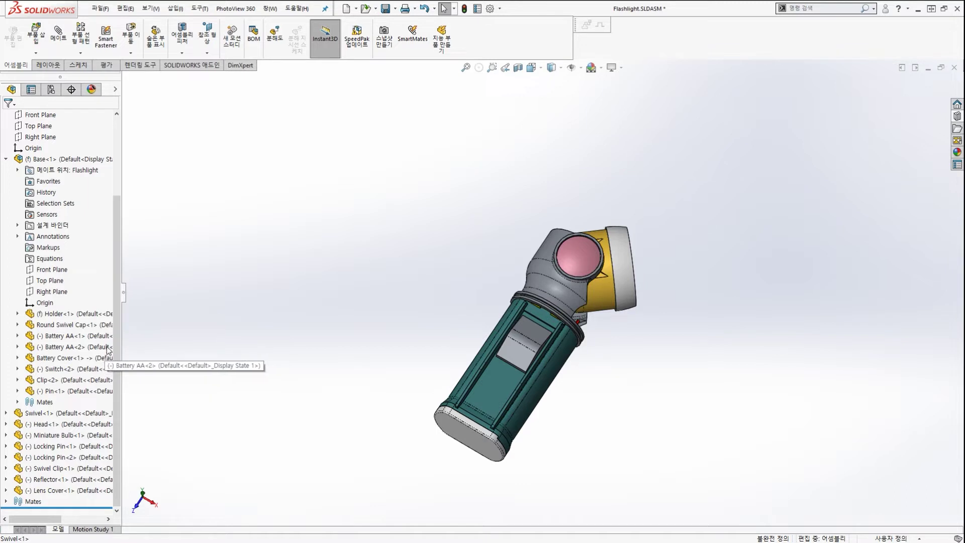
# Add a new configuration named 분해도 to the Flashlight assembly.
pyautogui.moveTo(108, 350)
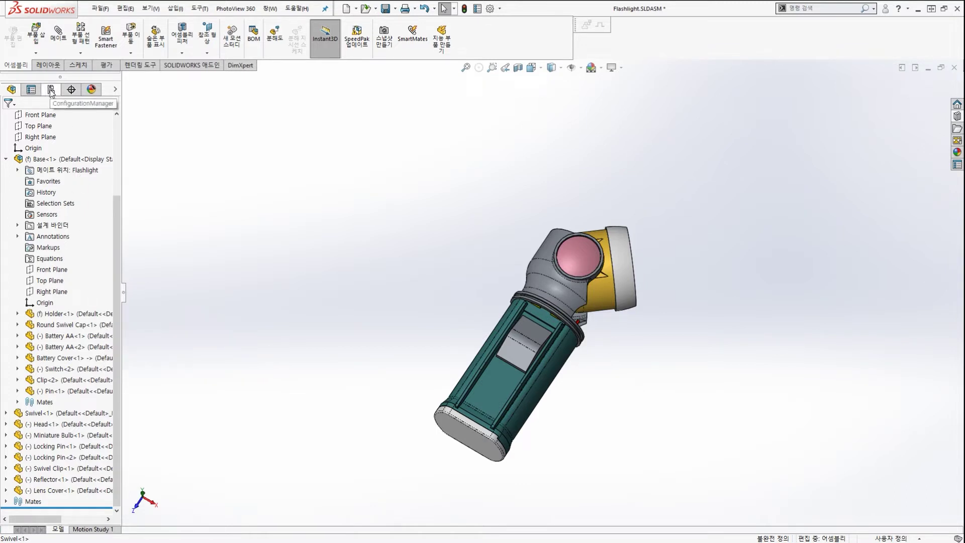
pyautogui.click(51, 90)
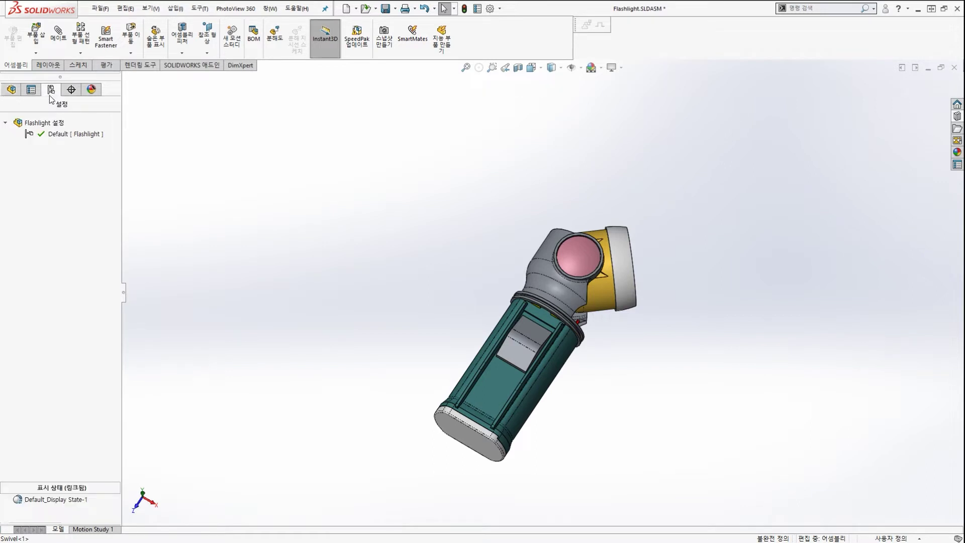
pyautogui.click(45, 122)
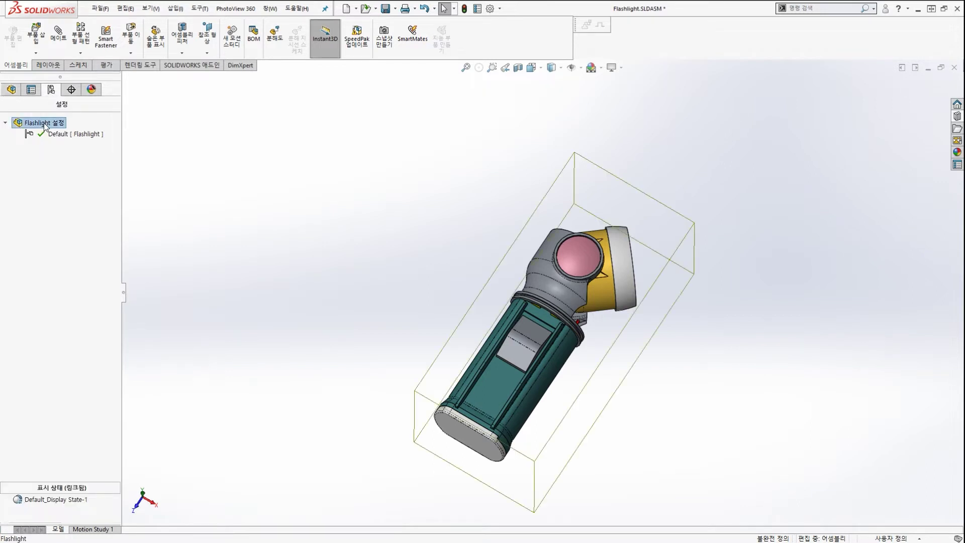
pyautogui.rightClick(44, 124)
pyautogui.press('Escape')
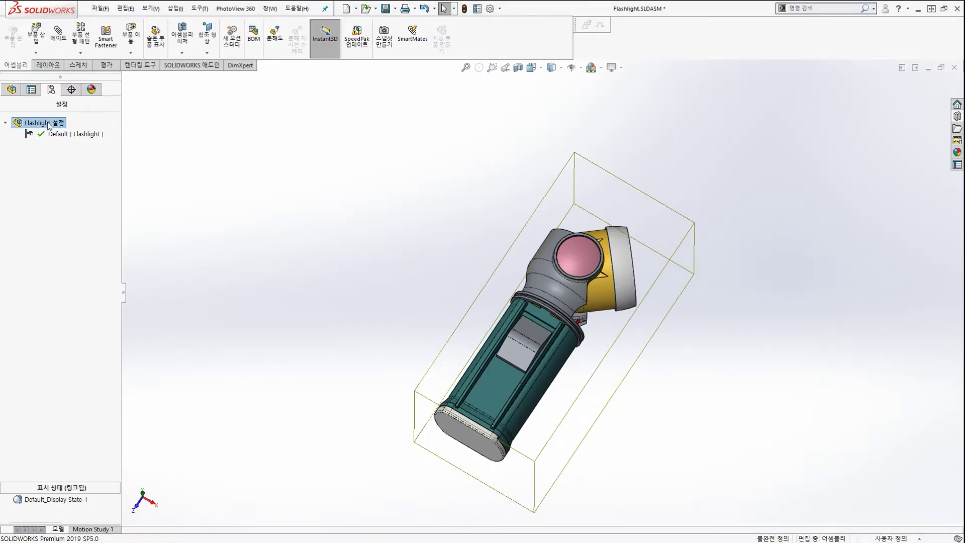
pyautogui.rightClick(49, 126)
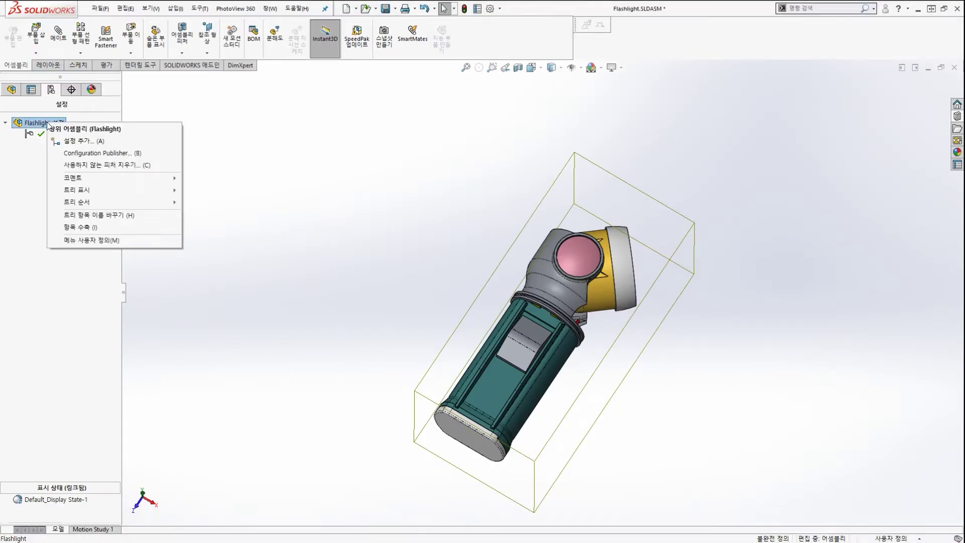
pyautogui.click(83, 142)
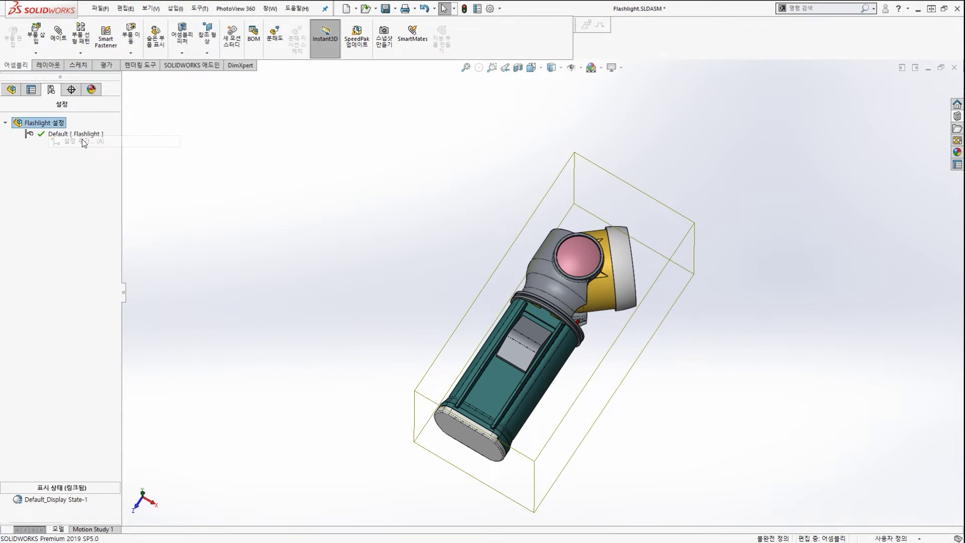
pyautogui.write('블')
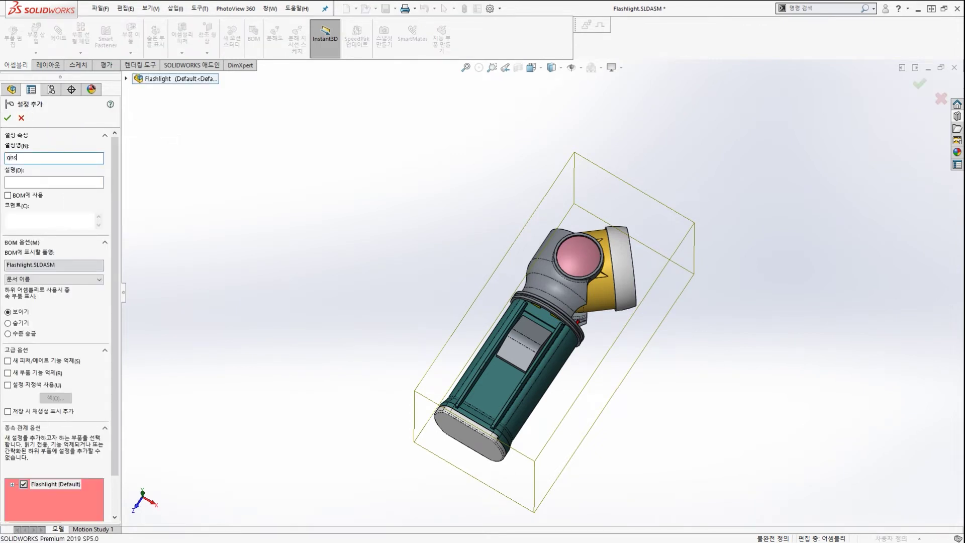
pyautogui.write('해도')
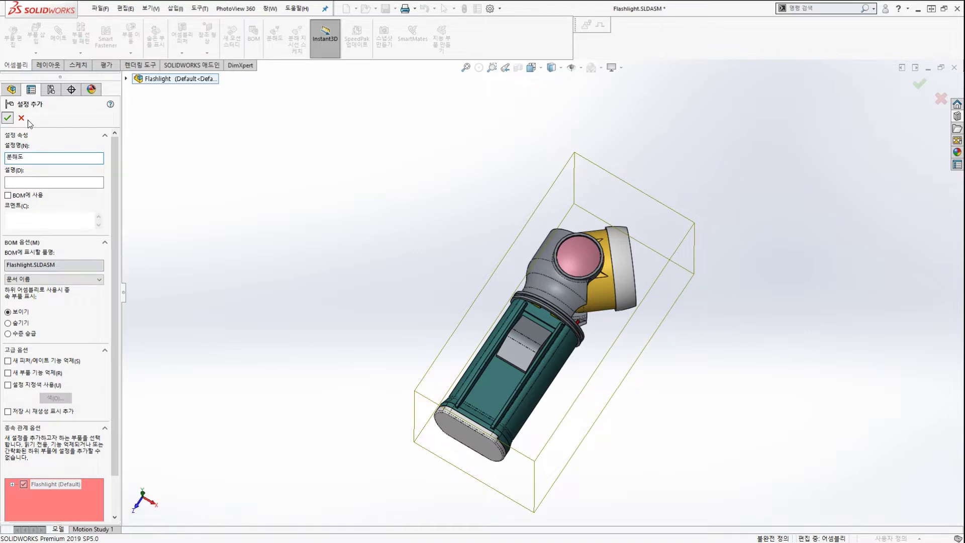
pyautogui.click(7, 118)
pyautogui.moveTo(45, 98); pyautogui.dragTo(58, 106)
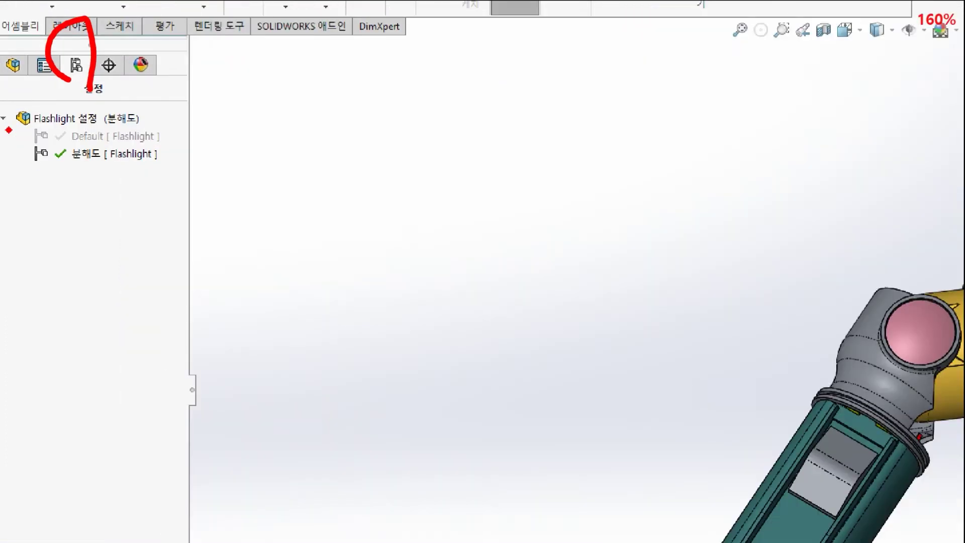
pyautogui.moveTo(95, 136)
pyautogui.mouseDown()
pyautogui.moveTo(30, 131)
pyautogui.moveTo(66, 128)
pyautogui.moveTo(15, 153)
pyautogui.moveTo(45, 152)
pyautogui.moveTo(25, 183)
pyautogui.mouseUp()
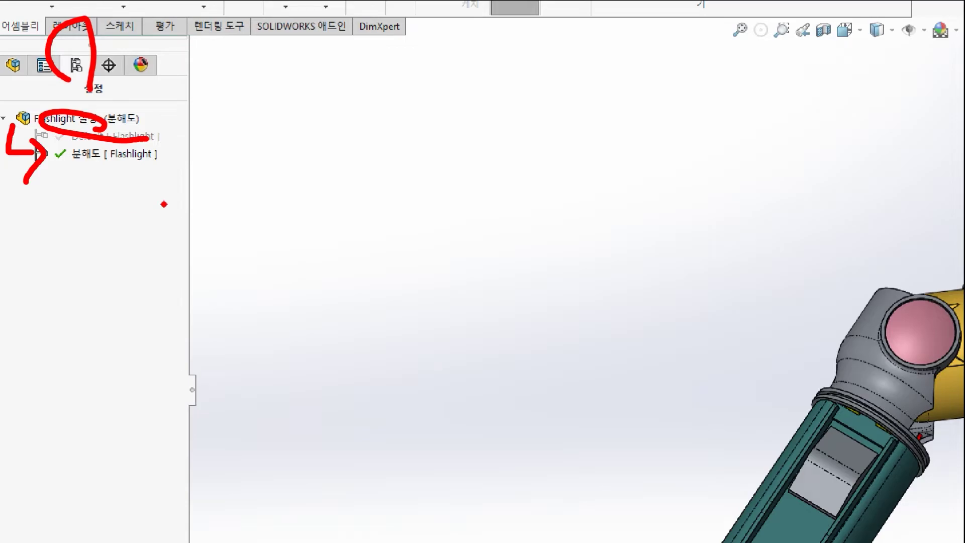
pyautogui.press('Escape')
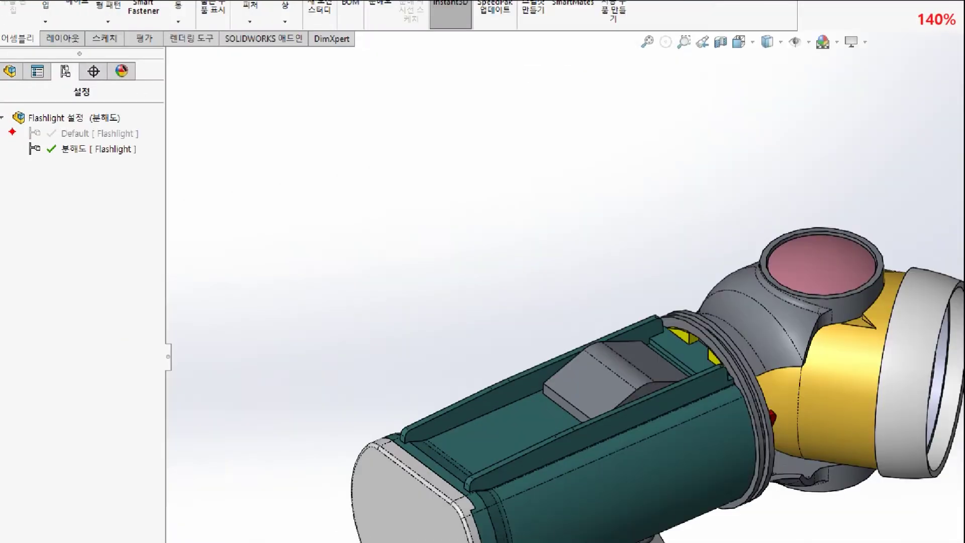
pyautogui.moveTo(11, 132)
pyautogui.keyDown('ctrl'); pyautogui.mouseDown()
pyautogui.moveTo(62, 158)
pyautogui.moveTo(108, 163)
pyautogui.mouseUp(); pyautogui.keyUp('ctrl')
pyautogui.press('Escape')
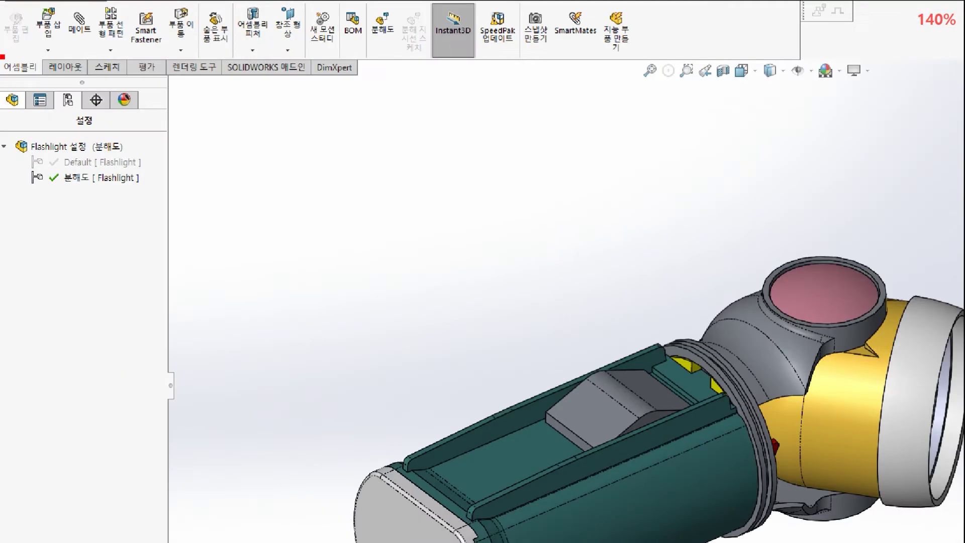
pyautogui.keyDown('ctrl'); pyautogui.moveTo(0, 27); pyautogui.dragTo(42, 65); pyautogui.keyUp('ctrl')
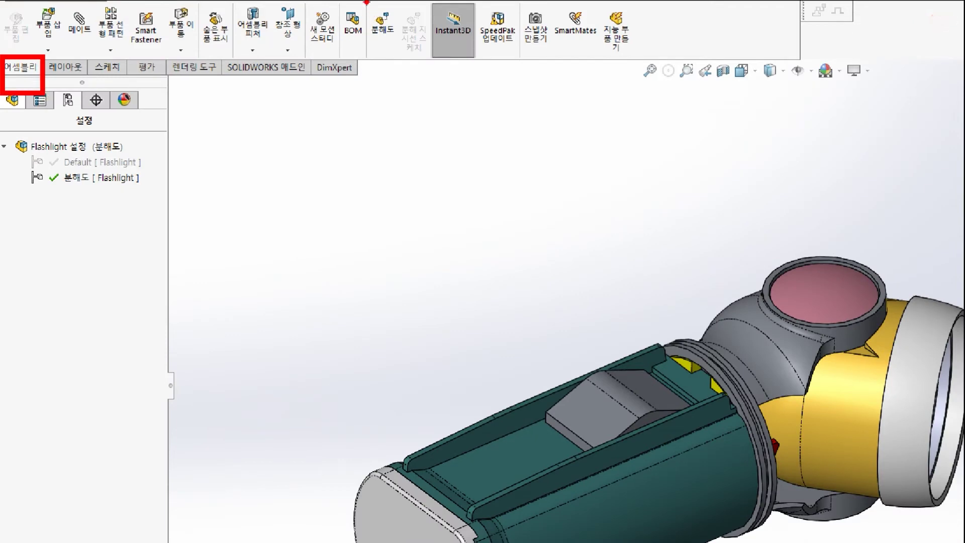
pyautogui.keyDown('ctrl'); pyautogui.moveTo(366, 2); pyautogui.dragTo(407, 62); pyautogui.keyUp('ctrl')
pyautogui.keyDown('ctrl'); pyautogui.keyDown('shift'); pyautogui.moveTo(457, 155); pyautogui.dragTo(408, 91); pyautogui.keyUp('shift'); pyautogui.keyUp('ctrl')
pyautogui.press('Escape')
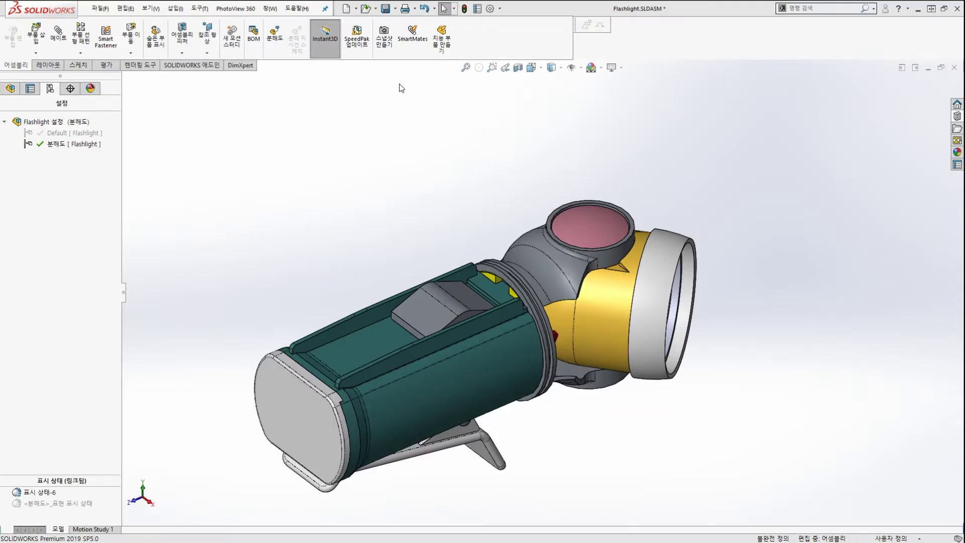
# Start an exploded view of the assembly in the 분해도 configuration.
pyautogui.click(274, 39)
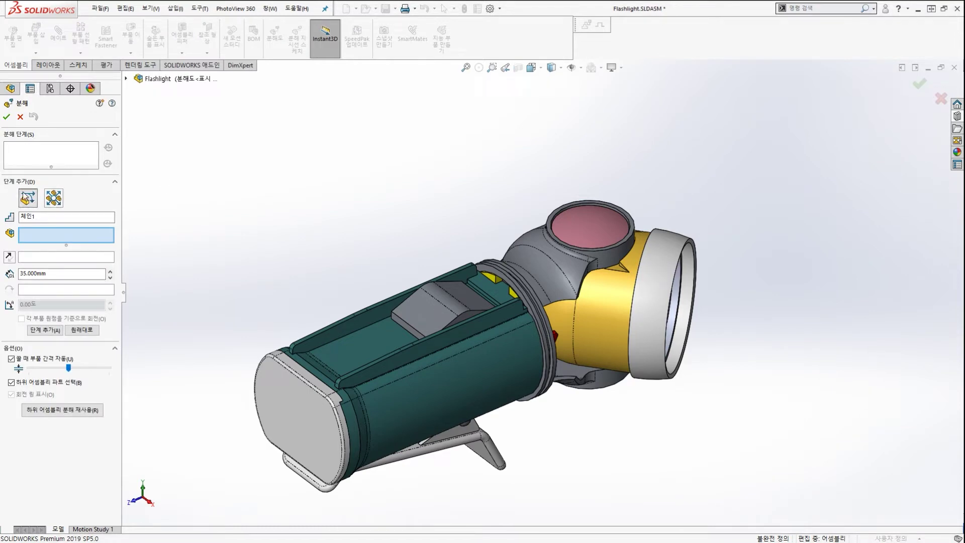
pyautogui.hotkey('ctrl', '2')
pyautogui.scroll(3, 7, 186)
pyautogui.keyDown('ctrl'); pyautogui.moveTo(14, 182); pyautogui.dragTo(41, 211); pyautogui.keyUp('ctrl')
pyautogui.moveTo(91, 144)
pyautogui.keyDown('ctrl'); pyautogui.keyDown('shift'); pyautogui.mouseDown()
pyautogui.moveTo(46, 181)
pyautogui.moveTo(62, 183)
pyautogui.mouseUp(); pyautogui.keyUp('shift'); pyautogui.keyUp('ctrl')
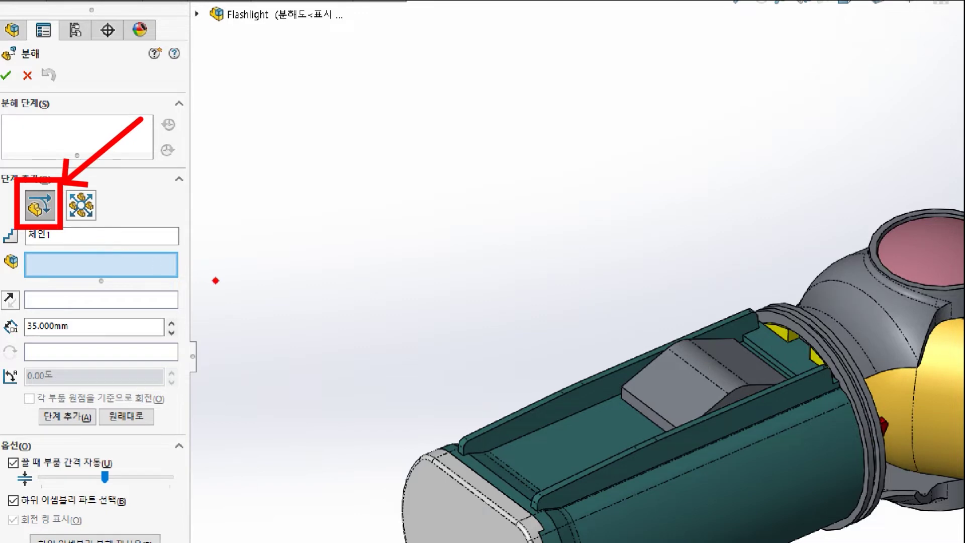
pyautogui.keyDown('ctrl'); pyautogui.keyDown('shift'); pyautogui.moveTo(350, 268); pyautogui.dragTo(192, 268); pyautogui.keyUp('shift'); pyautogui.keyUp('ctrl')
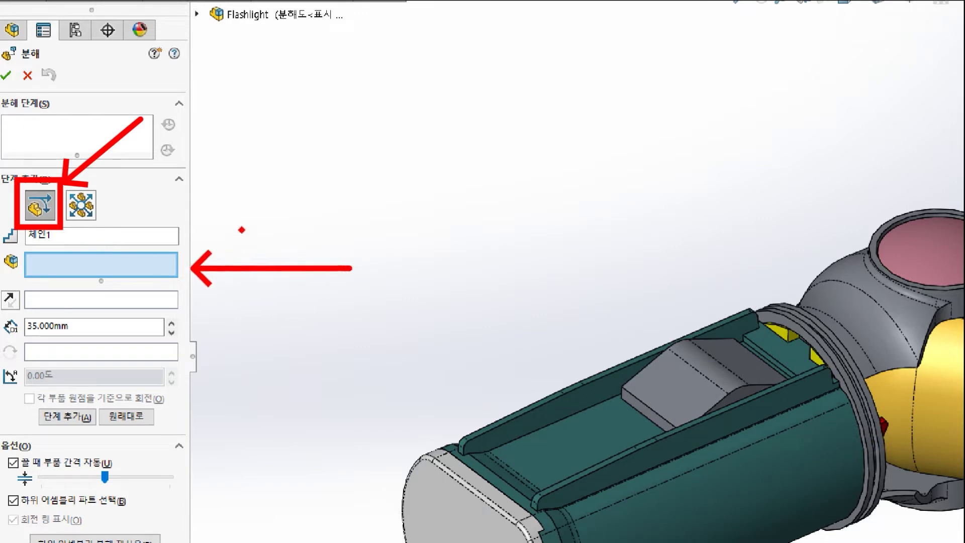
pyautogui.press('Escape')
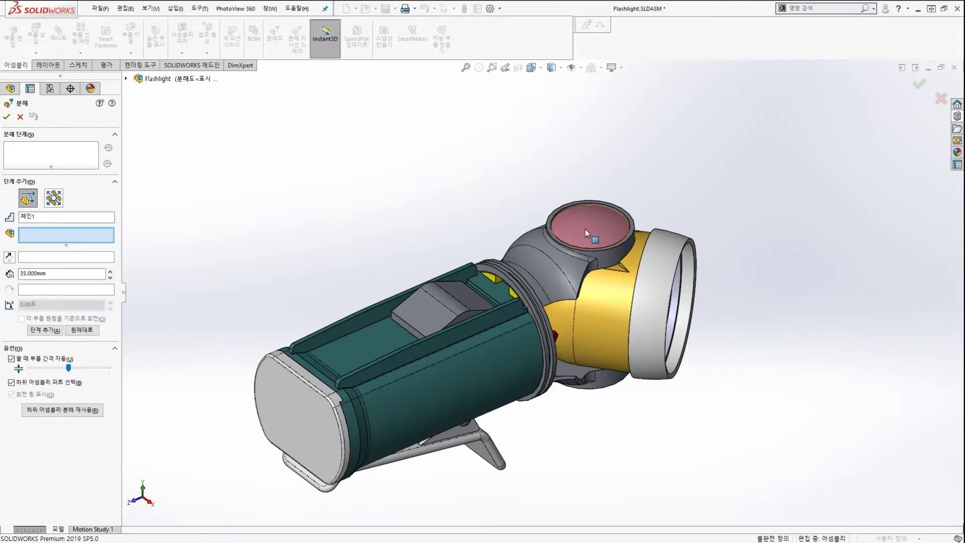
# Explode the pink Locking Pin on top of the Swivel 30 mm along the Y axis and add the explode step.
pyautogui.moveTo(593, 223); pyautogui.dragTo(591, 224, button='middle')
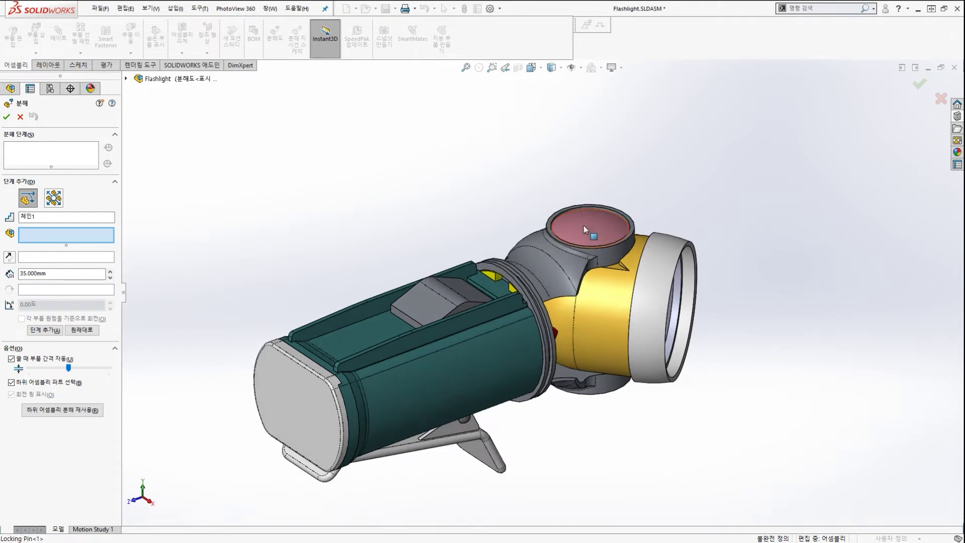
pyautogui.click(584, 226)
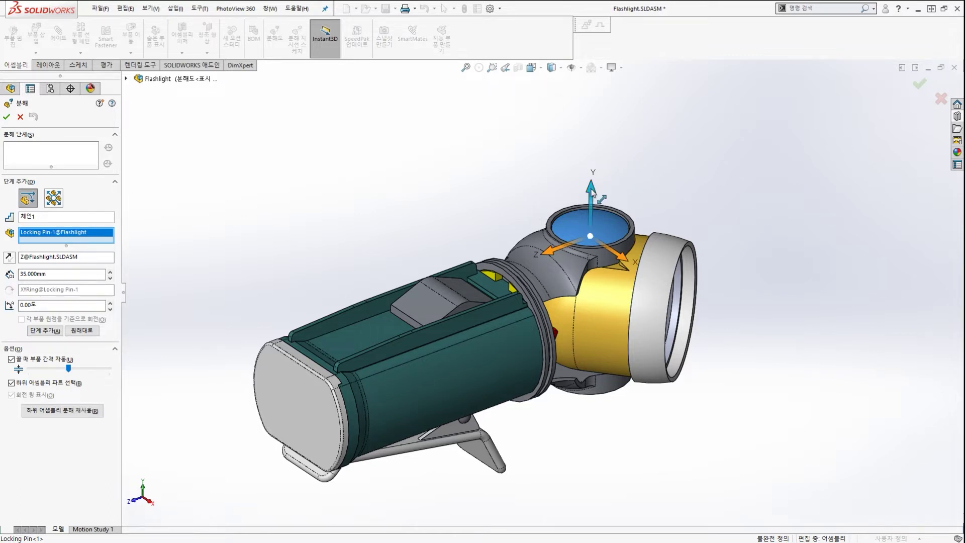
pyautogui.moveTo(592, 191); pyautogui.dragTo(594, 184, button='middle')
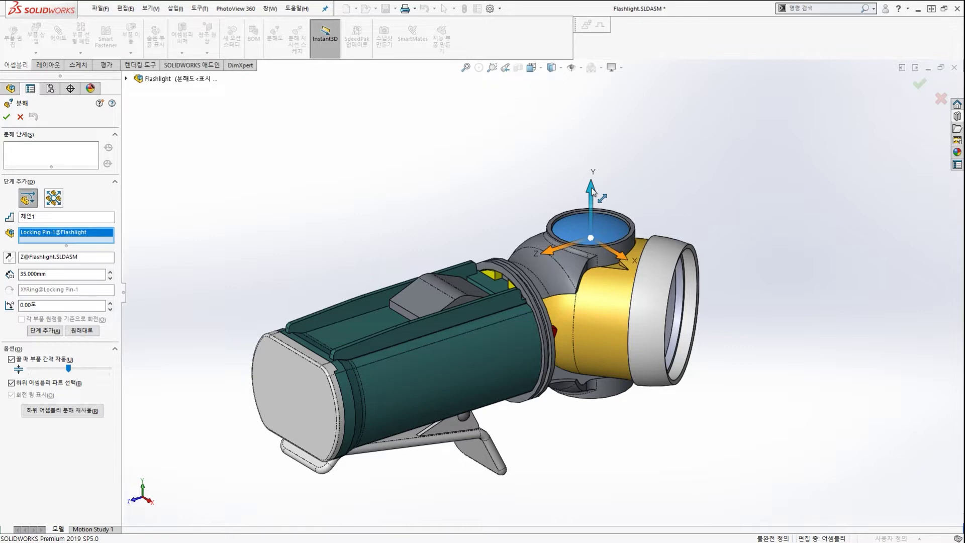
pyautogui.click(592, 191)
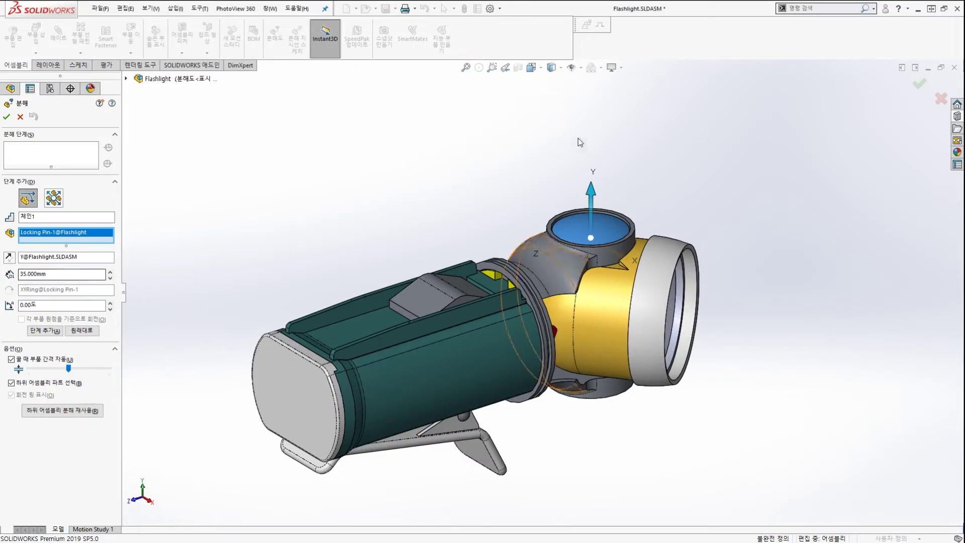
pyautogui.doubleClick(85, 274)
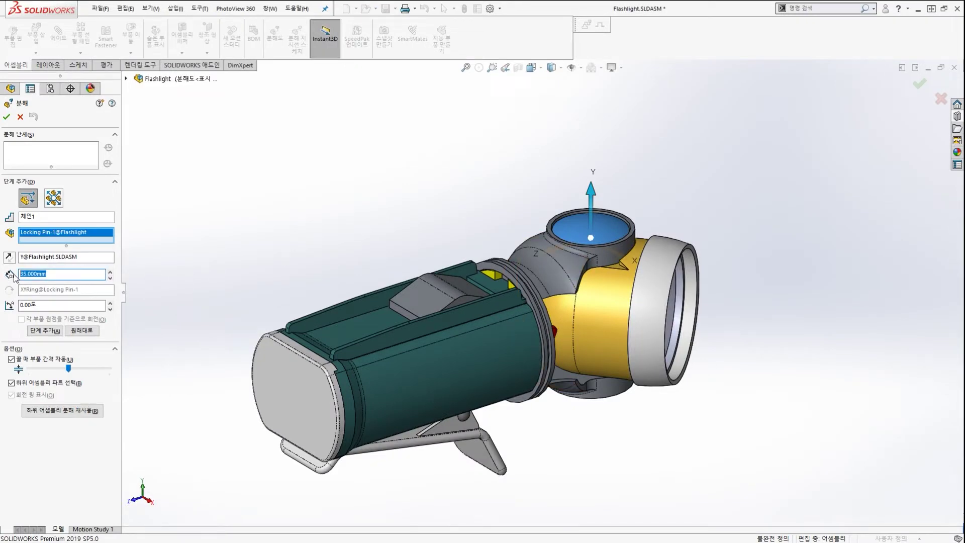
pyautogui.write('30')
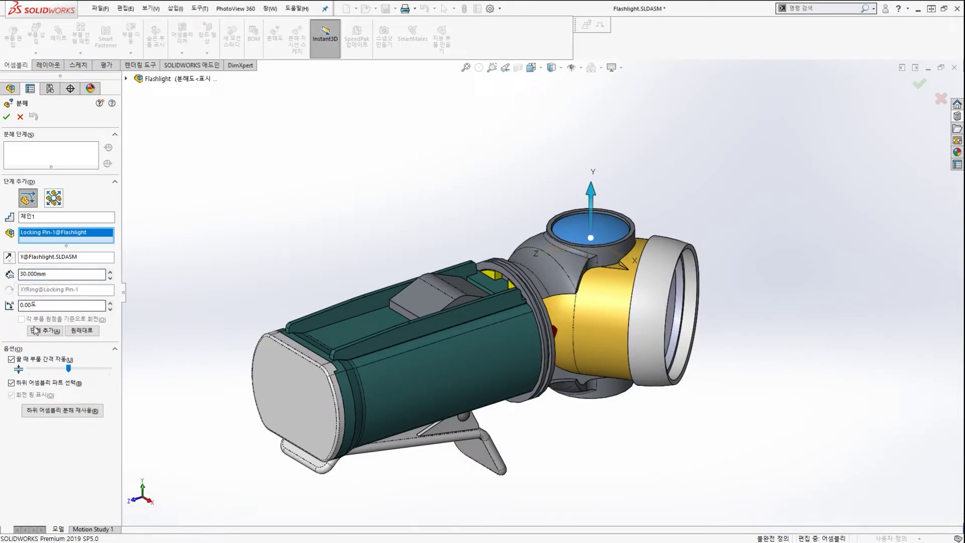
pyautogui.click(38, 332)
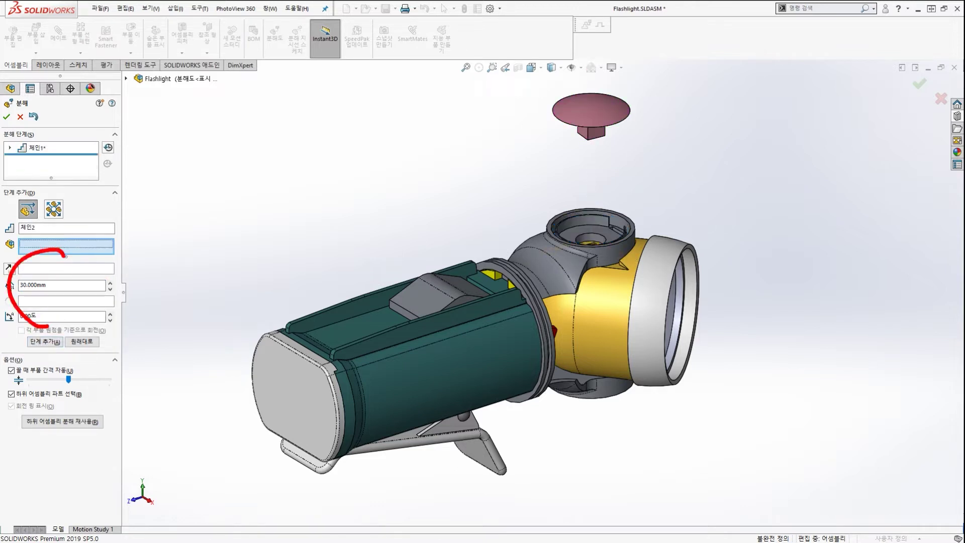
pyautogui.moveTo(128, 207)
pyautogui.mouseDown()
pyautogui.moveTo(58, 150)
pyautogui.moveTo(78, 171)
pyautogui.mouseUp()
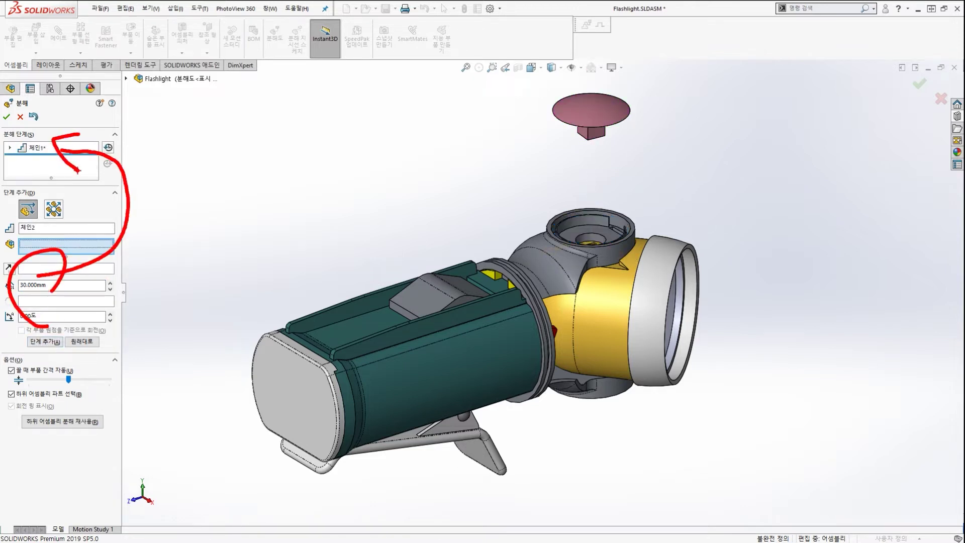
pyautogui.press('Escape')
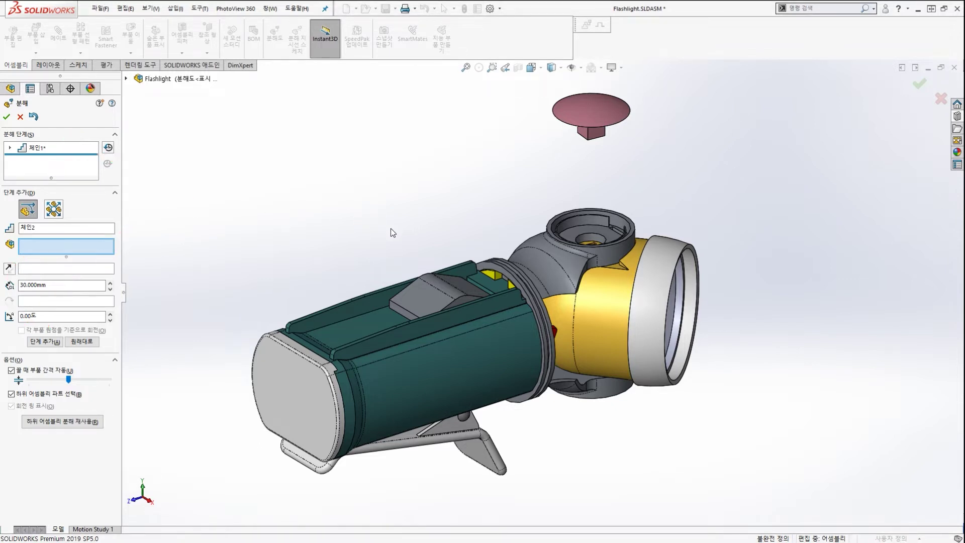
# Explode the Locking Pin on the underside of the Swivel by -30 mm along the Y axis and add the explode step.
pyautogui.moveTo(528, 317); pyautogui.dragTo(491, 163, button='middle')
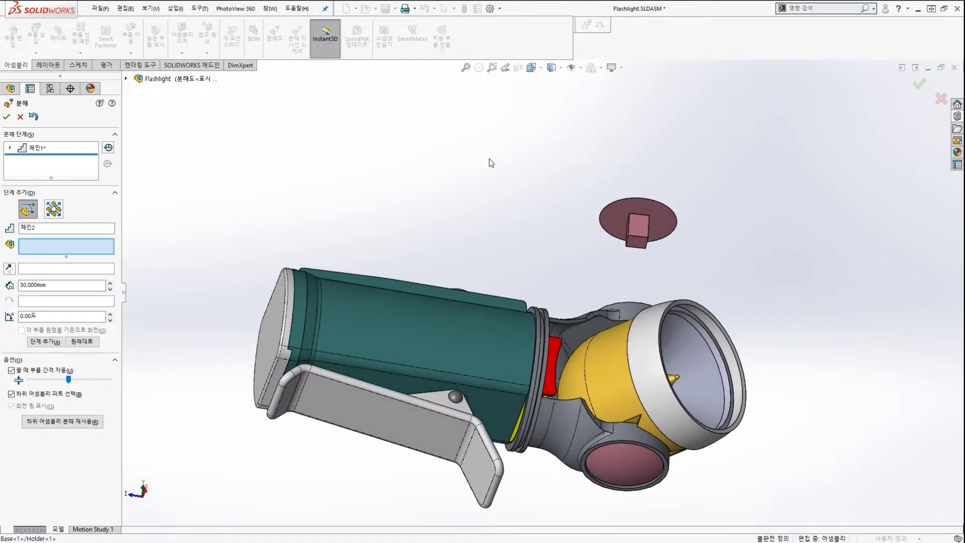
pyautogui.scroll(5, 534, 297)
pyautogui.scroll(-3, 561, 369)
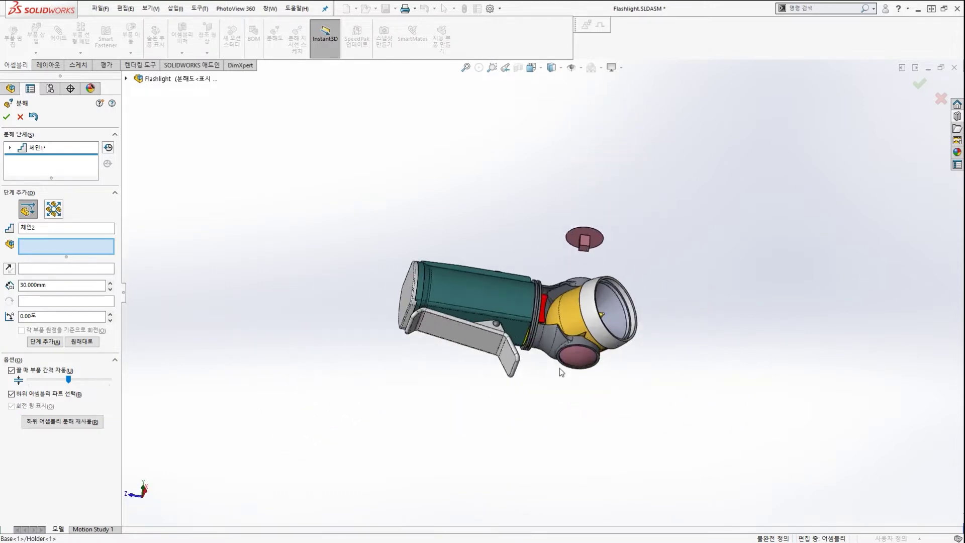
pyautogui.click(584, 351)
pyautogui.moveTo(583, 351); pyautogui.dragTo(571, 374, button='middle')
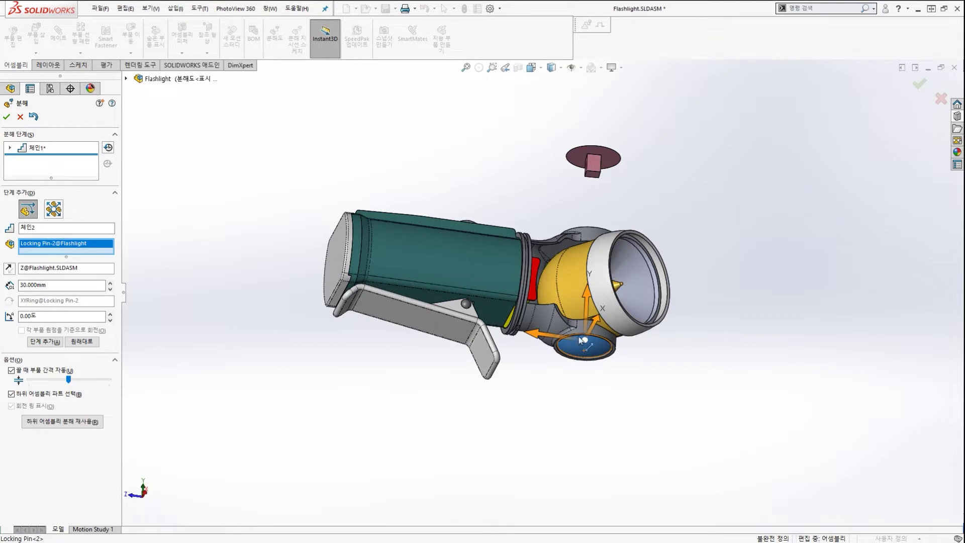
pyautogui.click(586, 296)
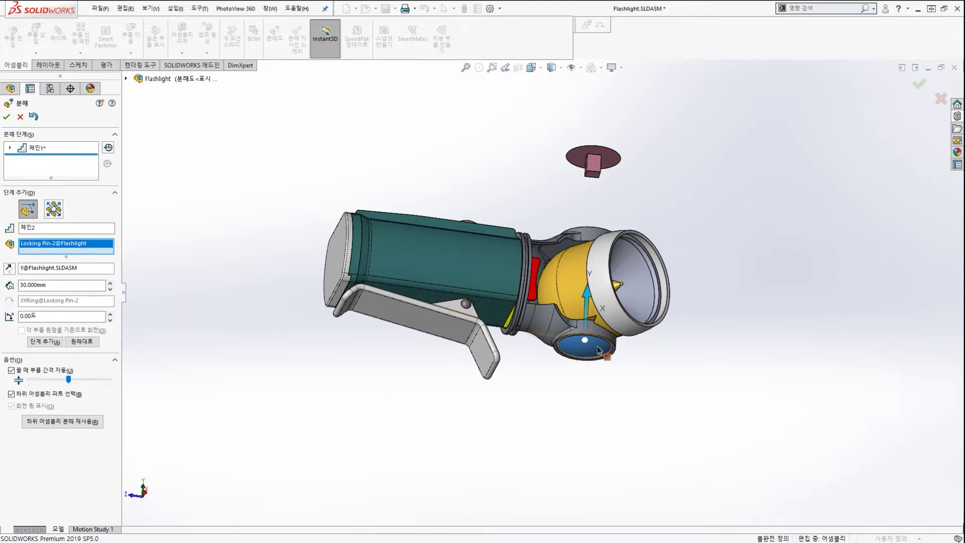
pyautogui.moveTo(598, 357); pyautogui.dragTo(625, 416, button='middle')
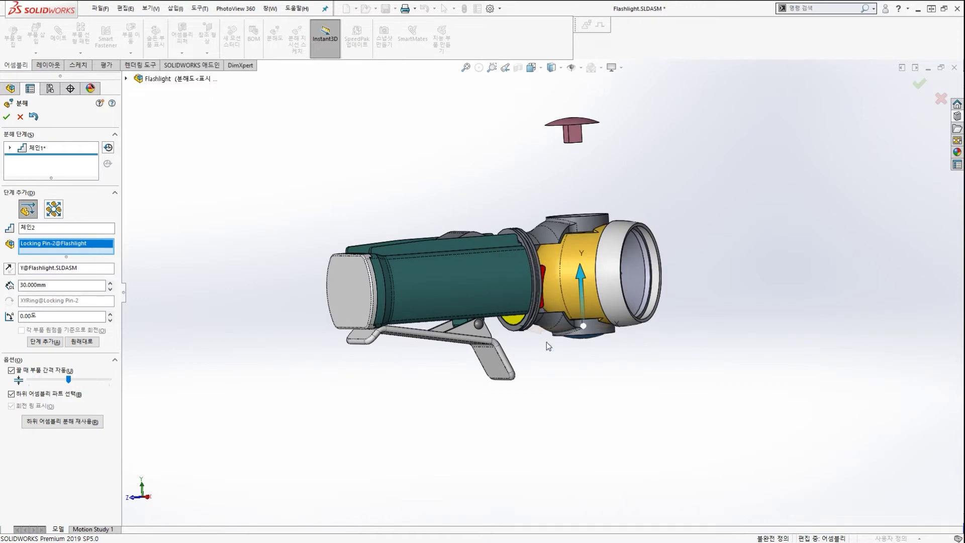
pyautogui.moveTo(579, 347); pyautogui.dragTo(583, 196)
pyautogui.moveTo(541, 219); pyautogui.dragTo(584, 212)
pyautogui.moveTo(591, 199); pyautogui.dragTo(606, 230)
pyautogui.moveTo(546, 308)
pyautogui.mouseDown()
pyautogui.moveTo(542, 393)
pyautogui.moveTo(570, 395)
pyautogui.mouseUp()
pyautogui.press('Escape')
pyautogui.doubleClick(31, 285)
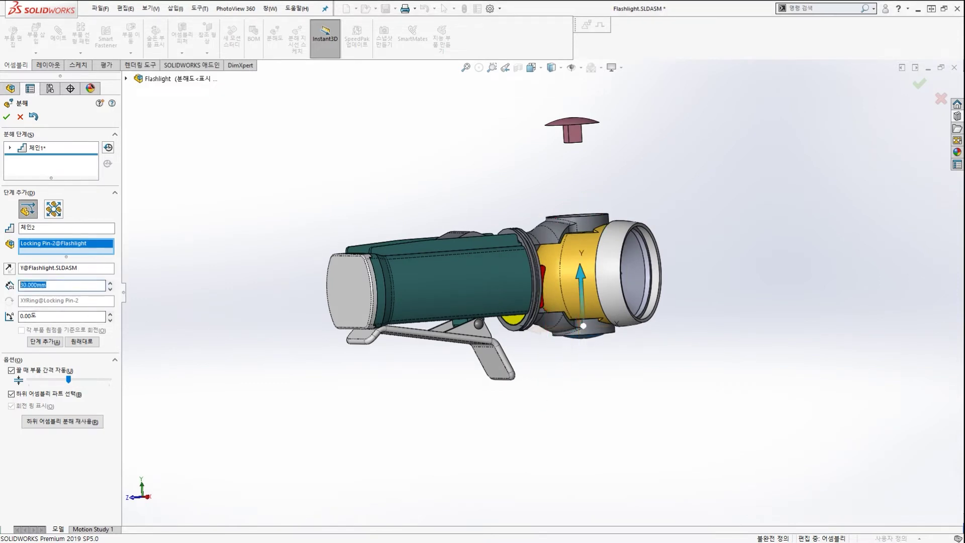
pyautogui.write('-30')
pyautogui.click(45, 342)
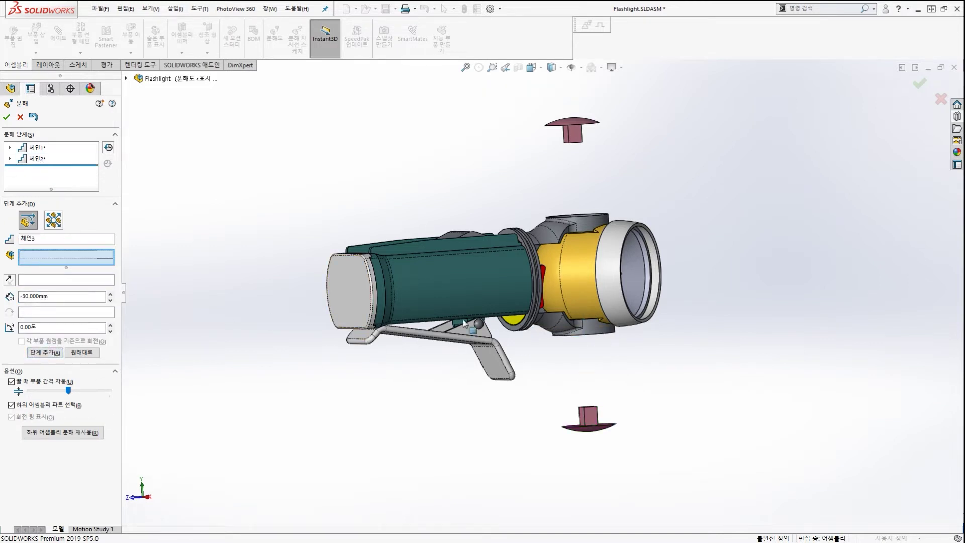
# Accept the exploded view containing the two Locking Pin explode steps.
pyautogui.moveTo(475, 188); pyautogui.dragTo(429, 217, button='middle')
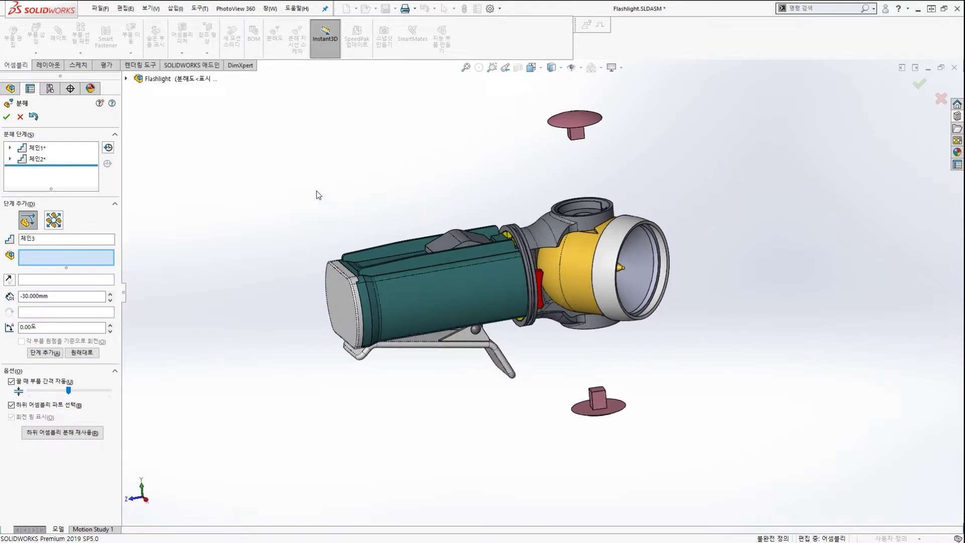
pyautogui.moveTo(77, 134); pyautogui.dragTo(96, 217)
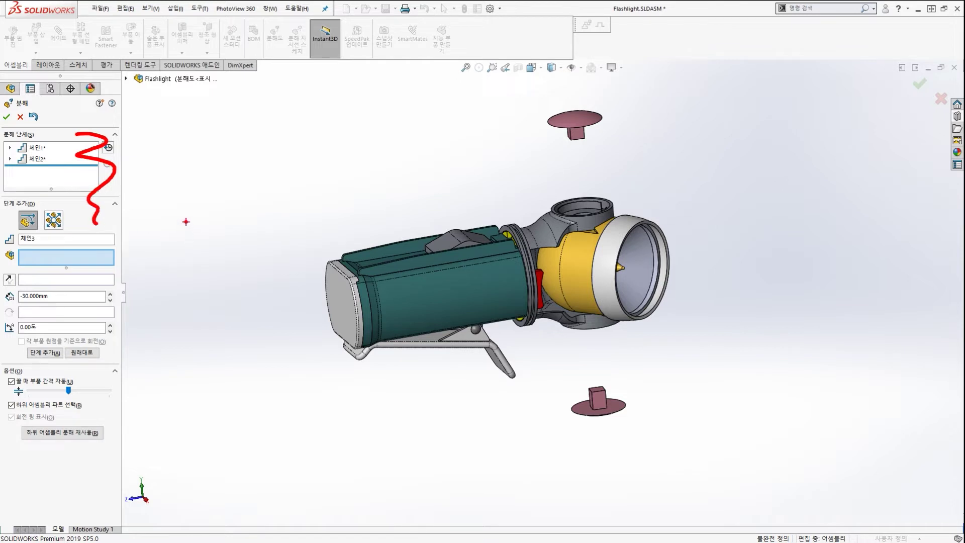
pyautogui.press('Escape')
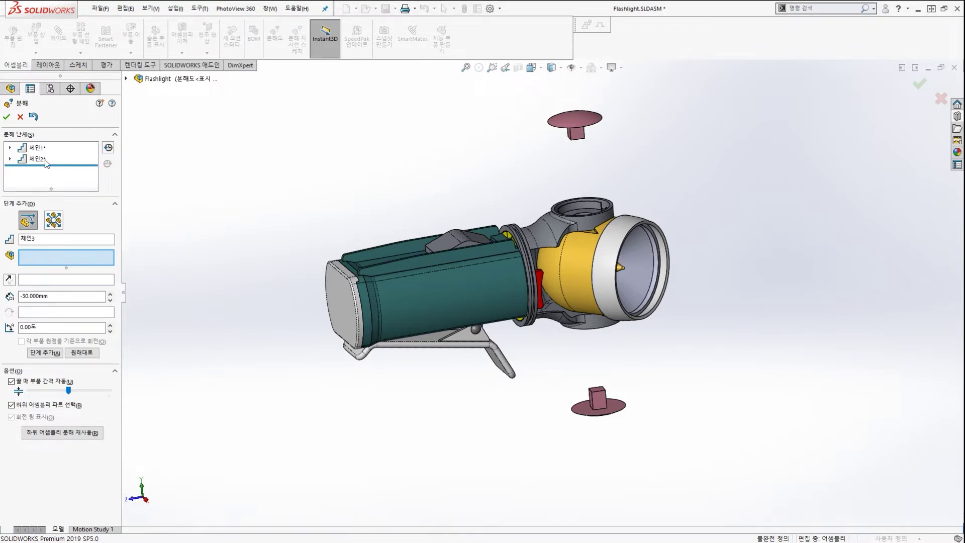
pyautogui.hotkey('ctrl', '2')
pyautogui.moveTo(5, 125)
pyautogui.mouseDown()
pyautogui.moveTo(19, 112)
pyautogui.moveTo(4, 132)
pyautogui.mouseUp()
pyautogui.moveTo(88, 100); pyautogui.dragTo(28, 111)
pyautogui.moveTo(41, 102)
pyautogui.mouseDown()
pyautogui.moveTo(30, 111)
pyautogui.moveTo(78, 127)
pyautogui.mouseUp()
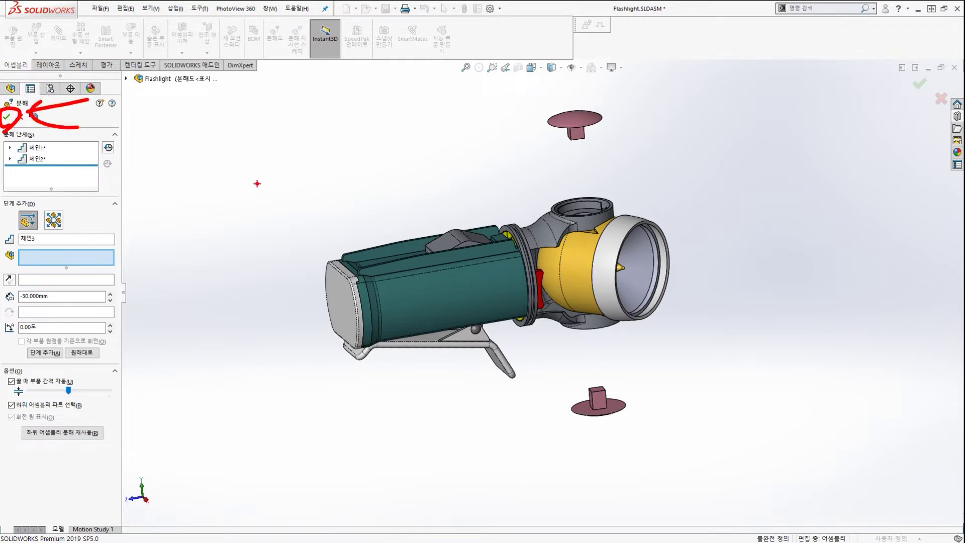
pyautogui.press('Escape')
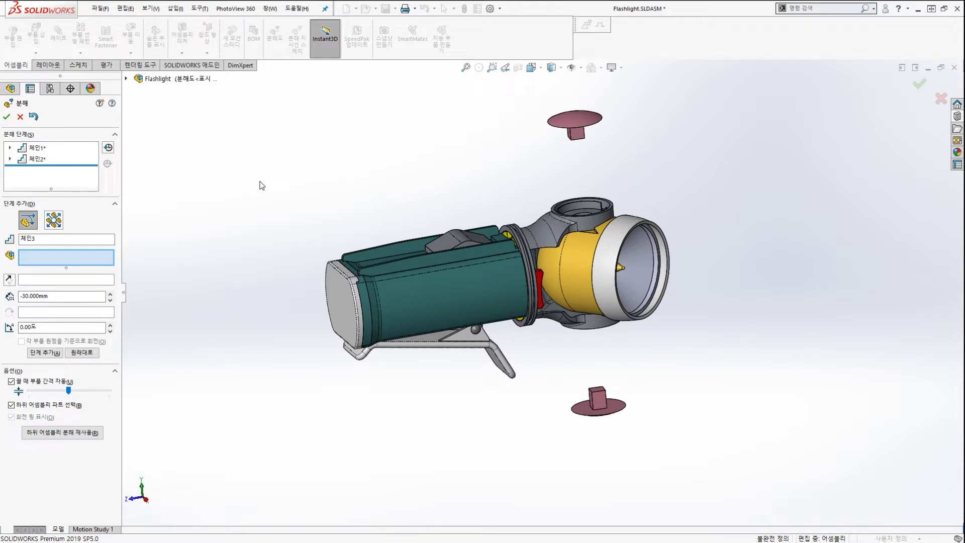
pyautogui.click(7, 117)
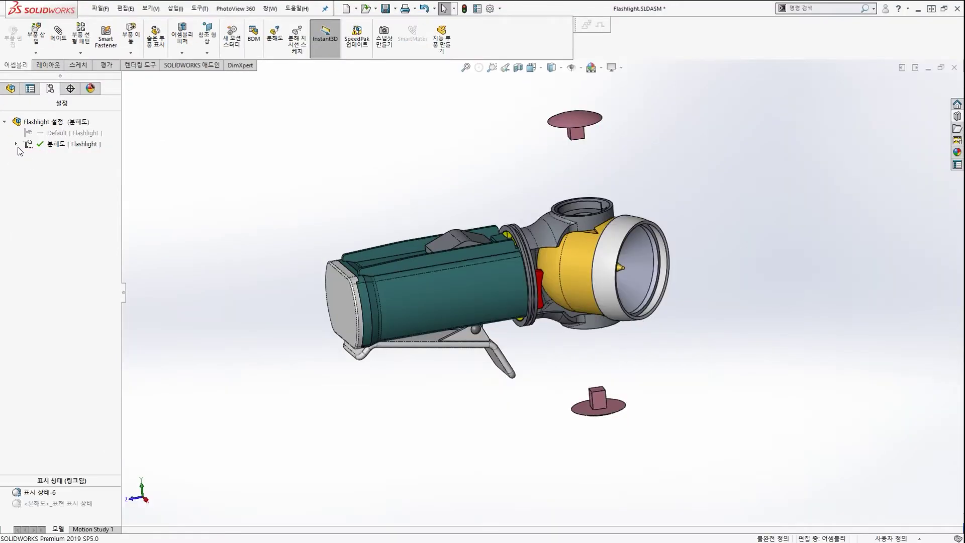
# Expand the 분해도 configuration, collapse its exploded view 분해도1, and explode it again.
pyautogui.click(16, 144)
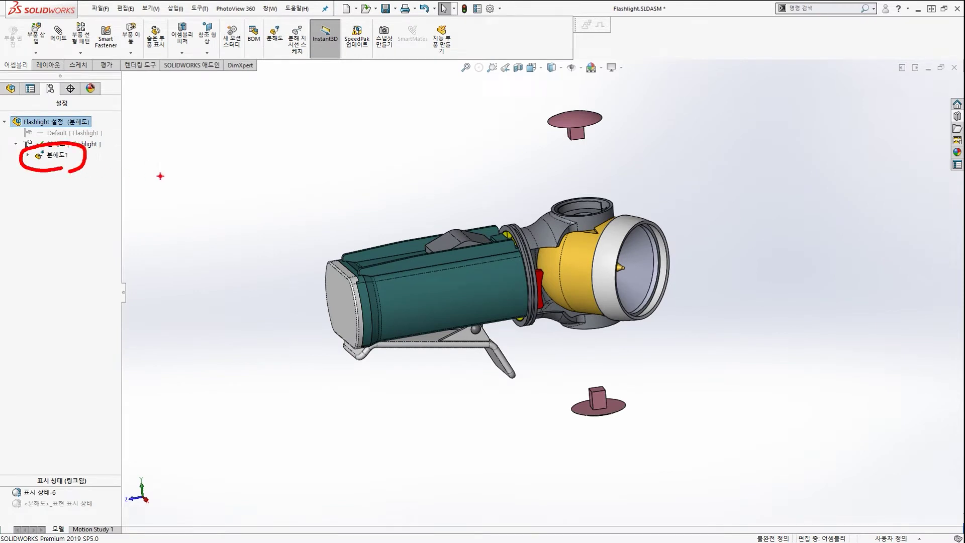
pyautogui.doubleClick(53, 156)
pyautogui.click(132, 166)
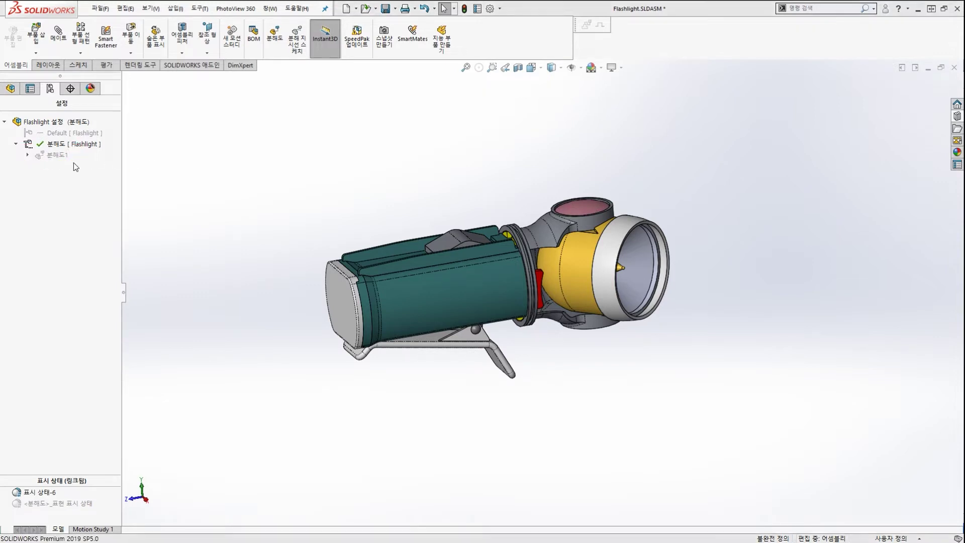
pyautogui.doubleClick(56, 155)
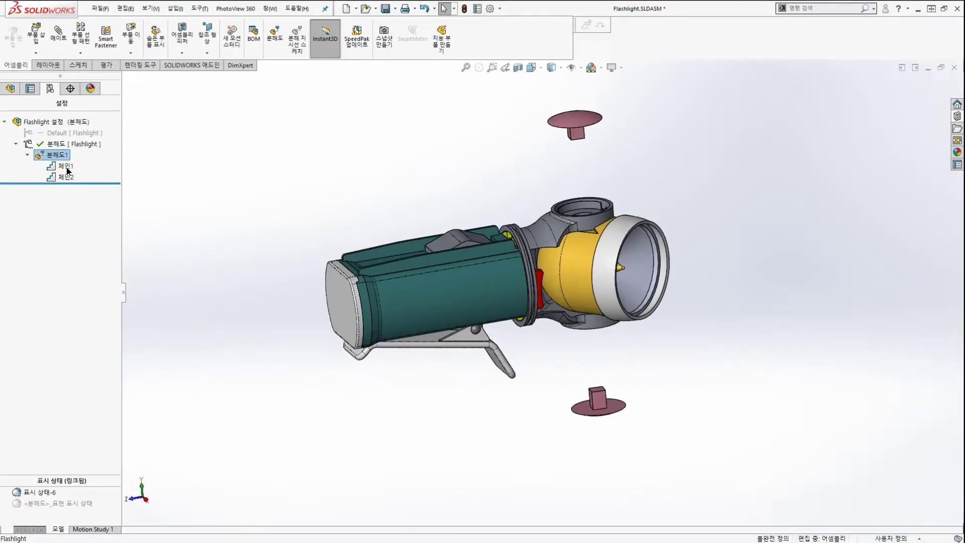
# Examine which component and direction belong to each of the explode steps 체인1 and 체인2.
pyautogui.click(66, 166)
pyautogui.click(66, 177)
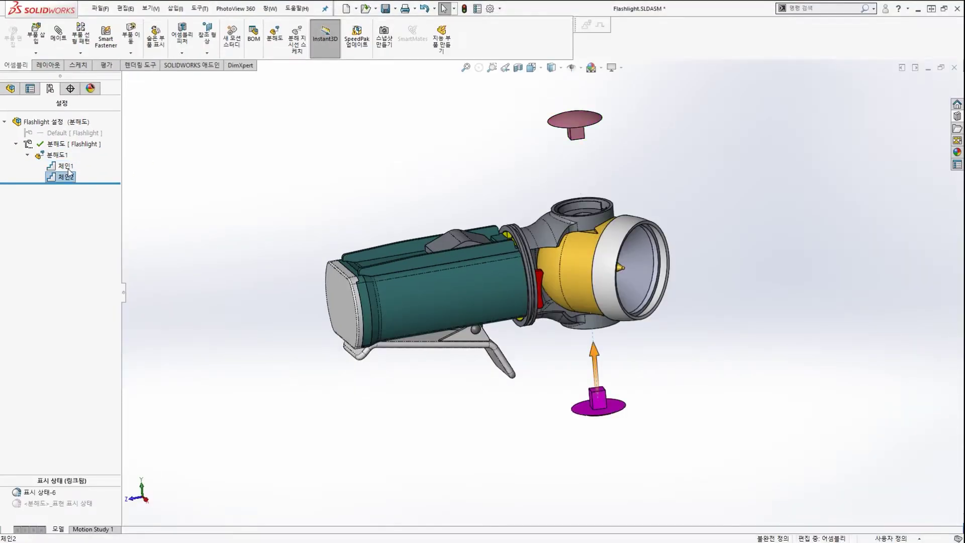
pyautogui.click(67, 166)
pyautogui.click(68, 177)
pyautogui.click(67, 166)
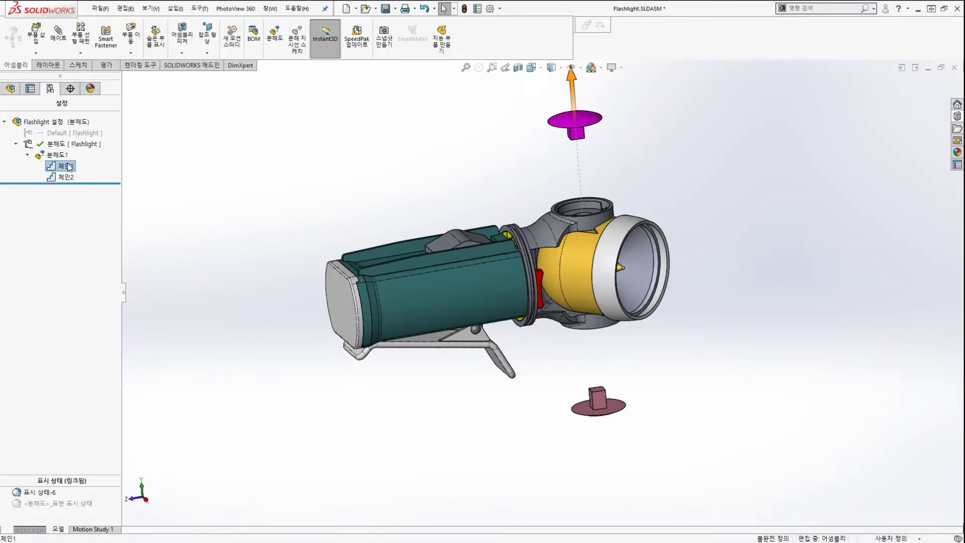
pyautogui.click(67, 177)
pyautogui.click(68, 166)
pyautogui.click(66, 177)
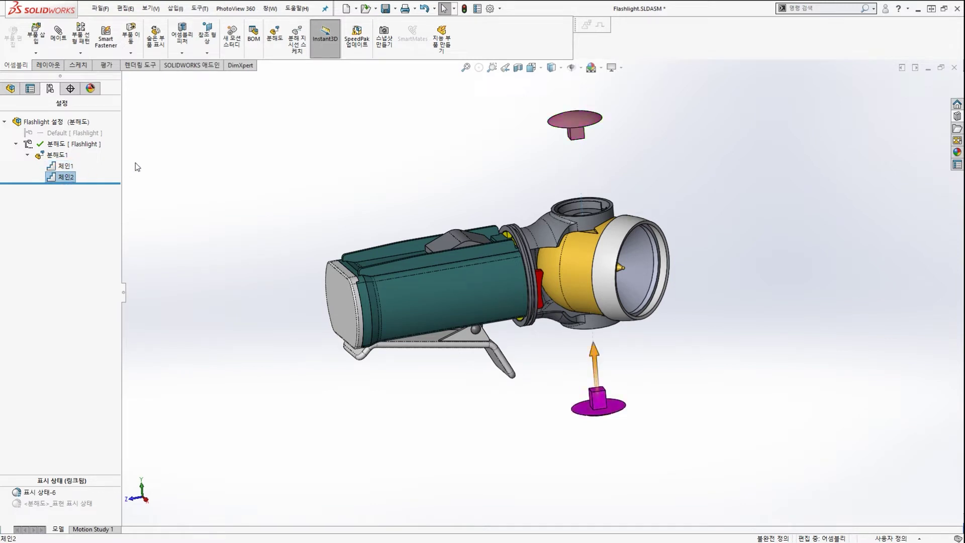
pyautogui.click(136, 166)
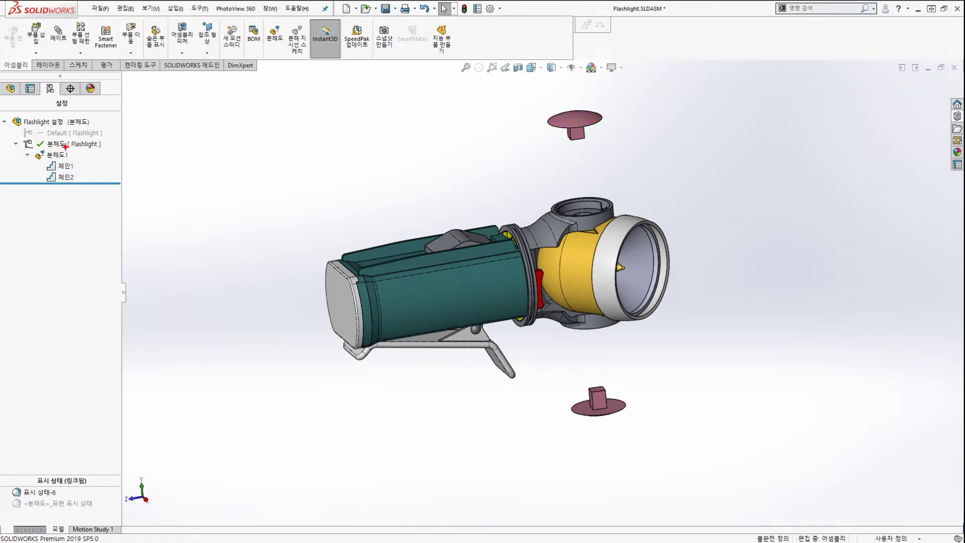
pyautogui.hotkey('ctrl', '2')
pyautogui.moveTo(55, 188)
pyautogui.mouseDown()
pyautogui.moveTo(65, 164)
pyautogui.moveTo(62, 180)
pyautogui.mouseUp()
pyautogui.moveTo(306, 218); pyautogui.dragTo(421, 240)
pyautogui.moveTo(411, 225)
pyautogui.mouseDown()
pyautogui.moveTo(428, 234)
pyautogui.moveTo(389, 243)
pyautogui.mouseUp()
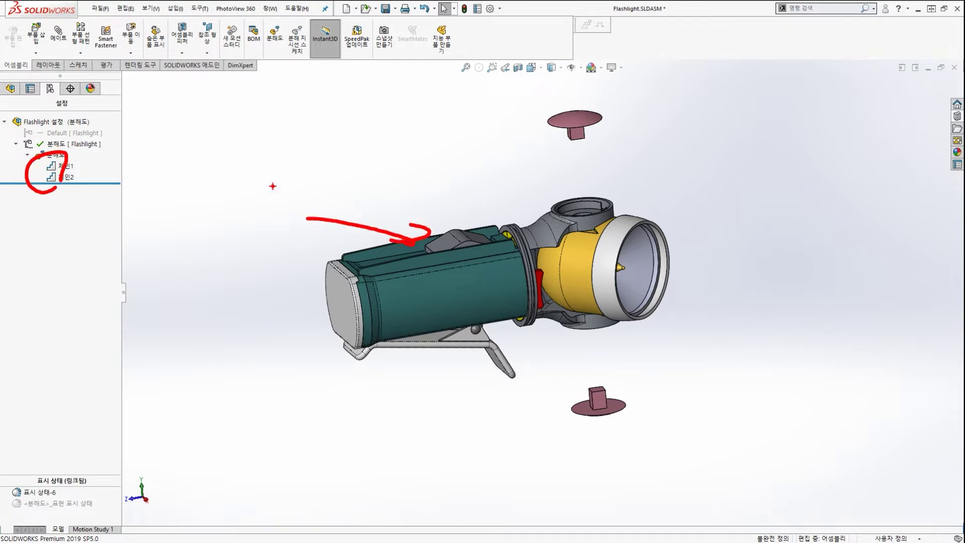
pyautogui.press('Escape')
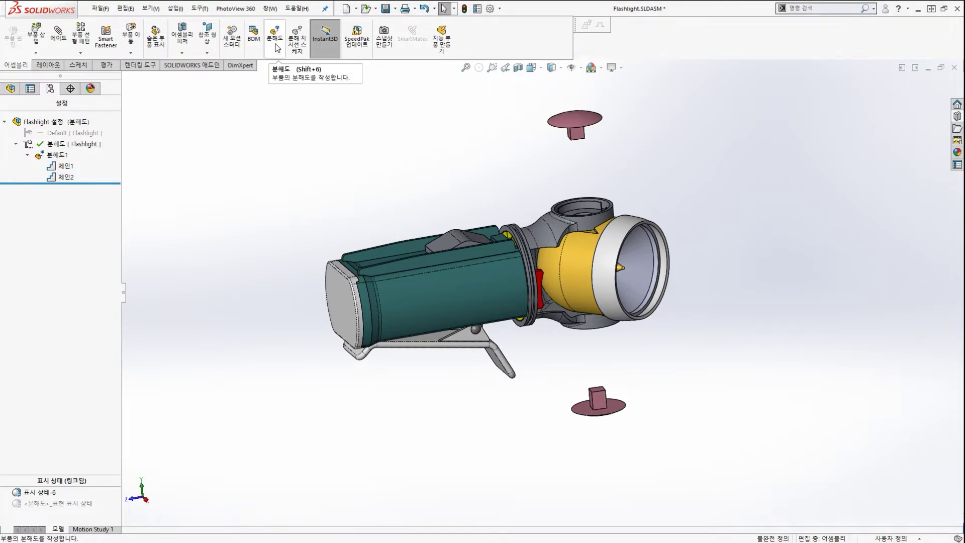
# Create a second exploded view in the 분해도 configuration with the Battery Cover pulled away from the Base along the Z axis.
pyautogui.click(276, 44)
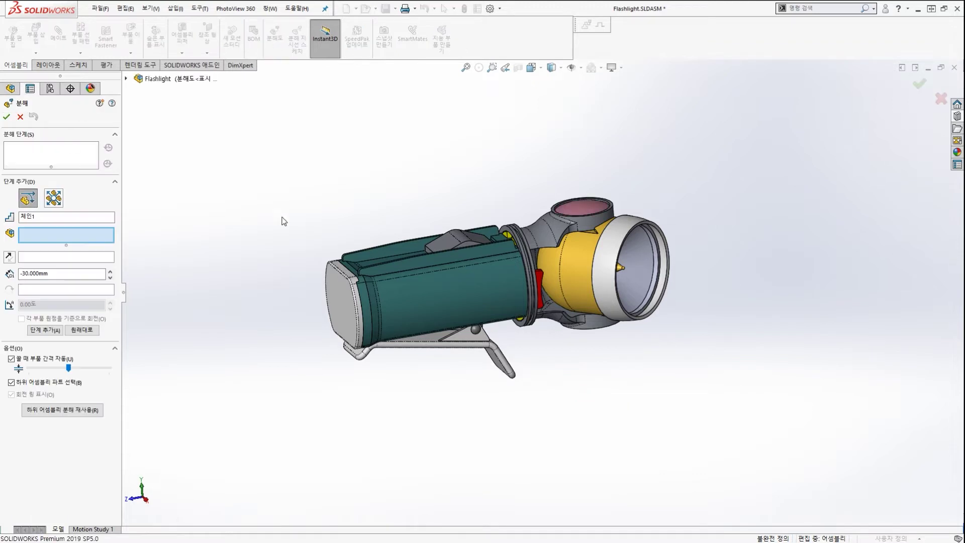
pyautogui.click(343, 294)
pyautogui.moveTo(297, 315); pyautogui.dragTo(201, 326)
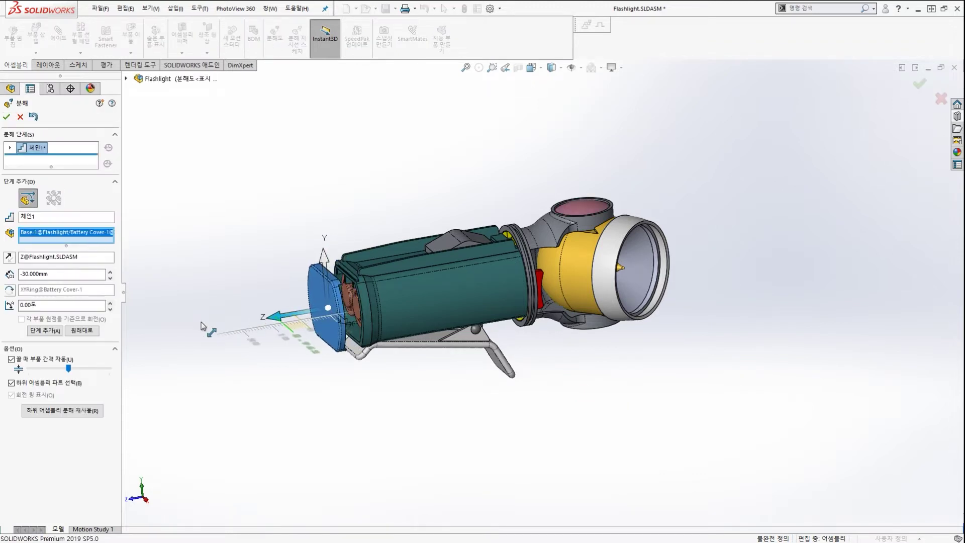
pyautogui.click(6, 116)
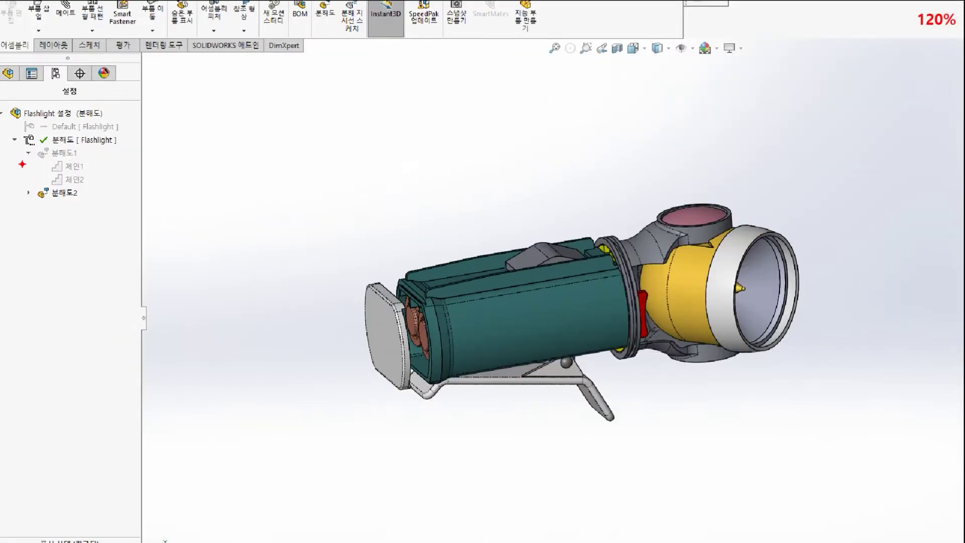
# Delete the exploded view 분해도2 from the 분해도 configuration.
pyautogui.moveTo(66, 163)
pyautogui.mouseDown()
pyautogui.moveTo(20, 154)
pyautogui.moveTo(79, 161)
pyautogui.mouseUp()
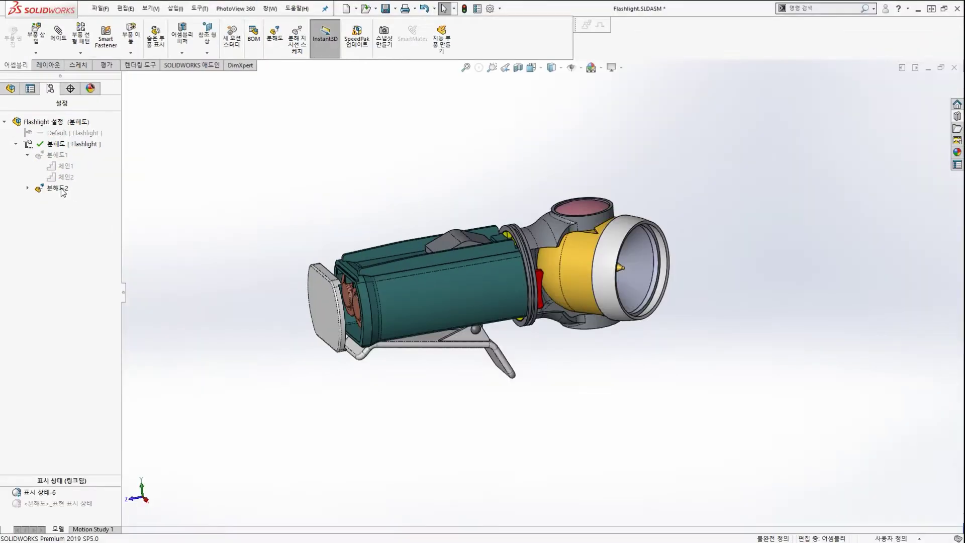
pyautogui.click(64, 192)
pyautogui.press('Delete')
pyautogui.press('Return')
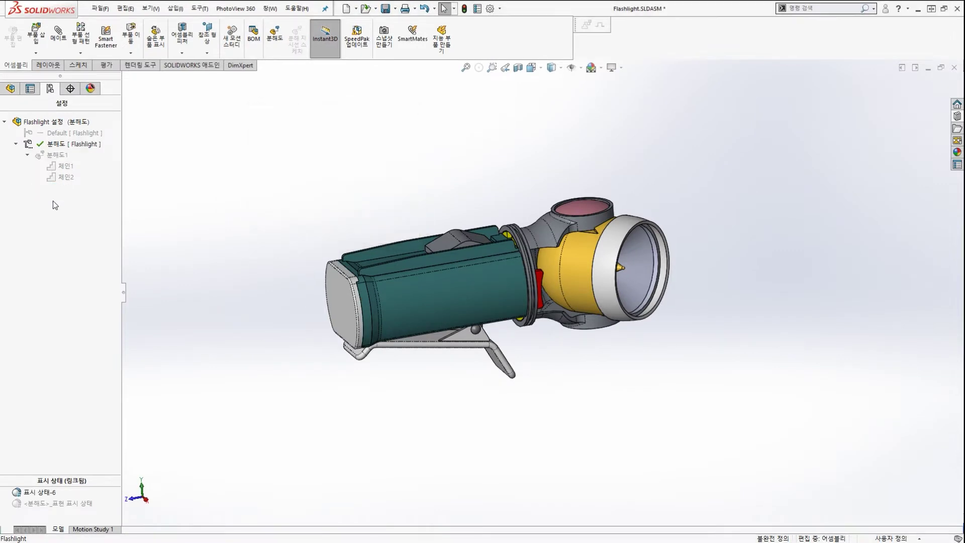
# Show the exploded view 분해도1 and open its feature for editing.
pyautogui.doubleClick(51, 156)
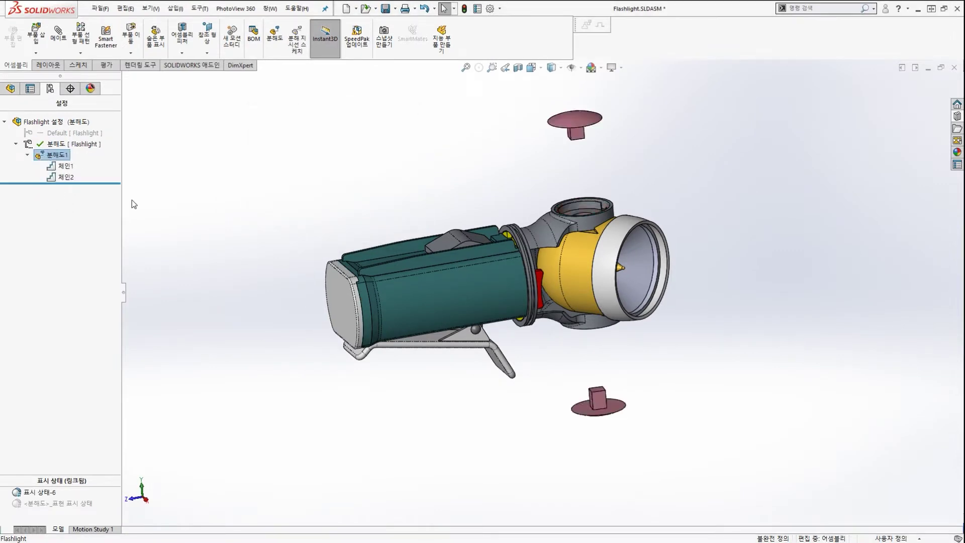
pyautogui.moveTo(96, 145); pyautogui.dragTo(73, 196)
pyautogui.press('Escape')
pyautogui.rightClick(55, 159)
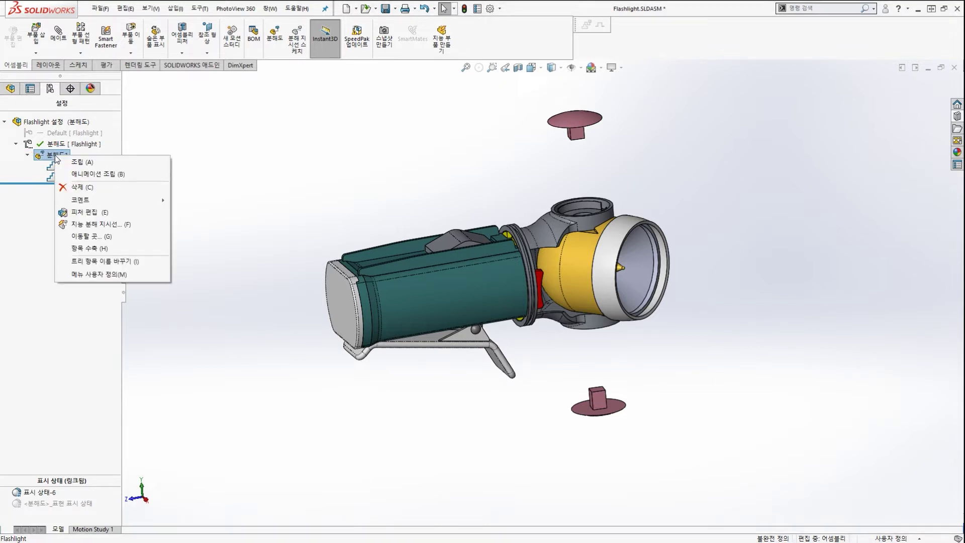
pyautogui.click(78, 212)
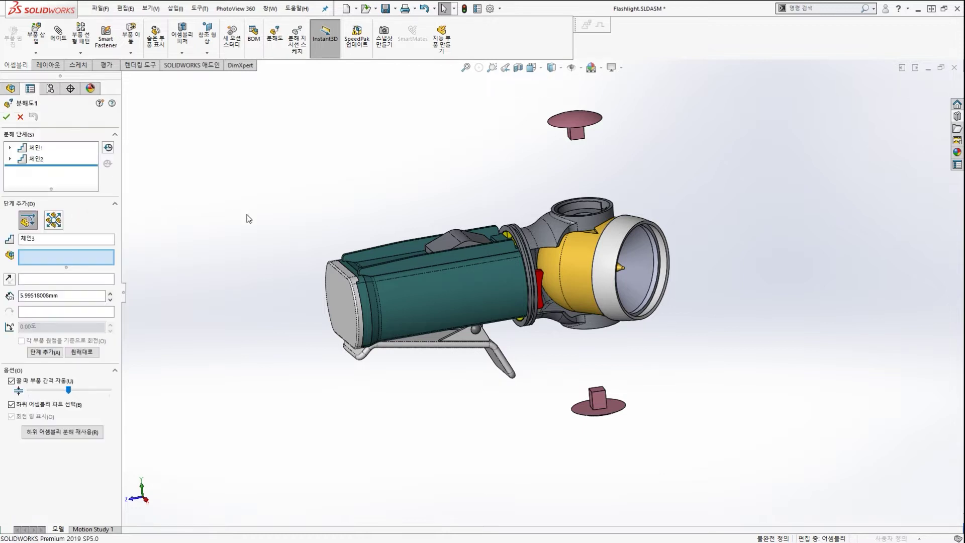
pyautogui.moveTo(65, 153)
pyautogui.mouseDown()
pyautogui.moveTo(61, 176)
pyautogui.moveTo(95, 167)
pyautogui.mouseUp()
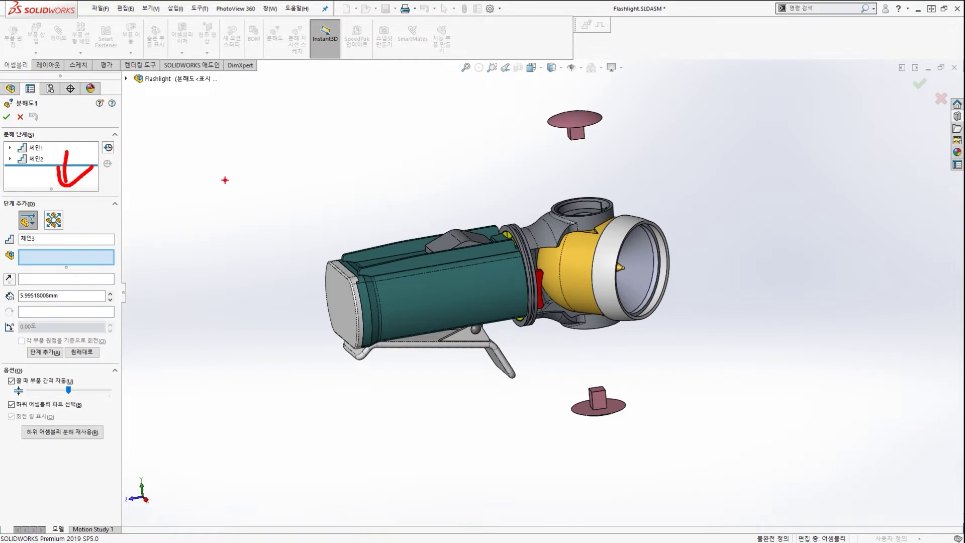
pyautogui.press('Escape')
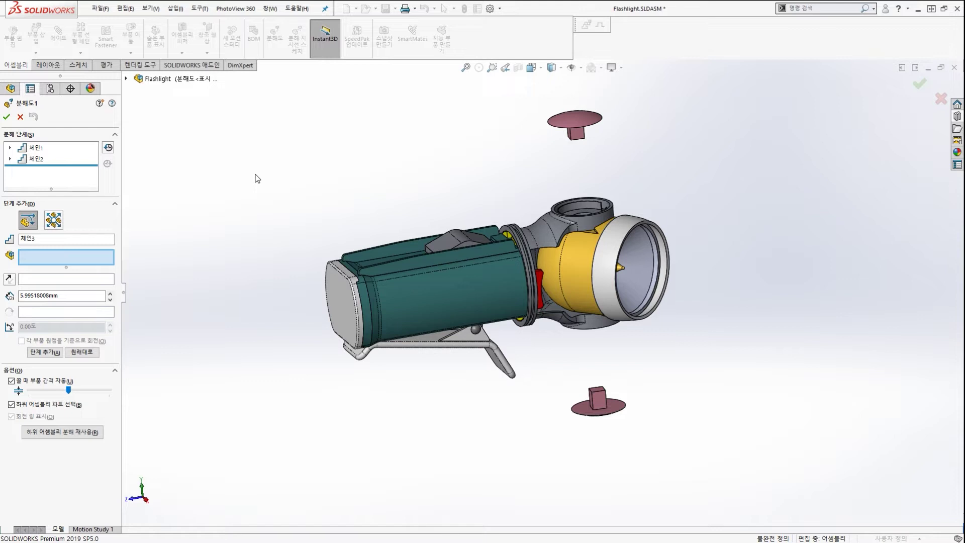
# Expand the Flashlight component tree beside the model while the 분해도1 exploded view is being edited.
pyautogui.keyDown('shift'); pyautogui.moveTo(375, 218); pyautogui.dragTo(407, 199, button='middle'); pyautogui.keyUp('shift')
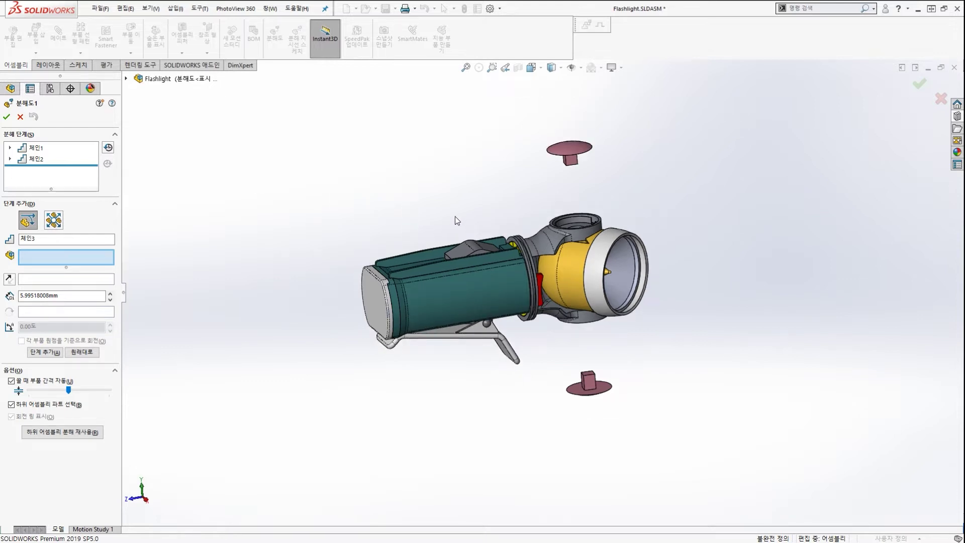
pyautogui.moveTo(457, 219)
pyautogui.mouseDown(button='middle')
pyautogui.moveTo(456, 242)
pyautogui.moveTo(450, 227)
pyautogui.mouseUp(button='middle')
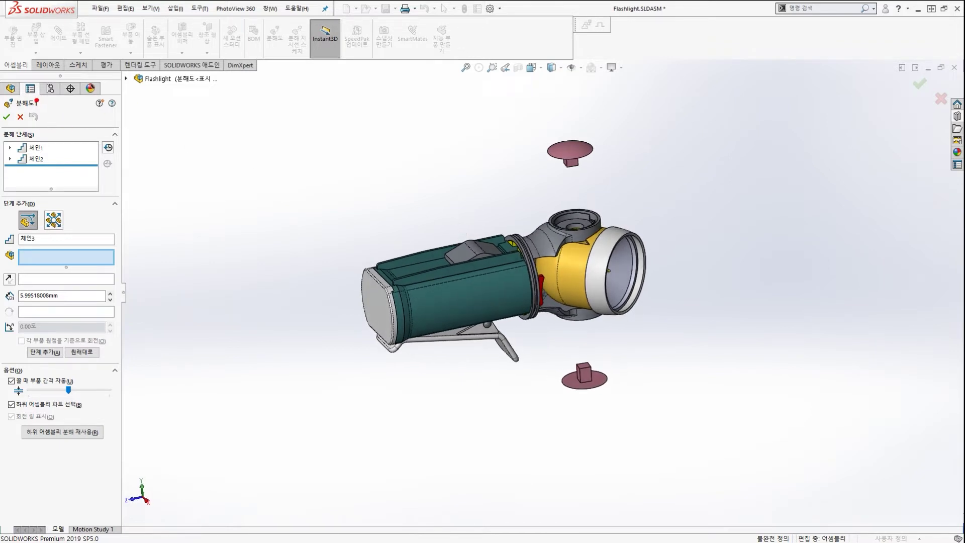
pyautogui.moveTo(36, 102)
pyautogui.mouseDown()
pyautogui.moveTo(25, 81)
pyautogui.moveTo(38, 100)
pyautogui.moveTo(63, 59)
pyautogui.moveTo(120, 65)
pyautogui.moveTo(139, 87)
pyautogui.mouseUp()
pyautogui.press('Escape')
pyautogui.click(127, 79)
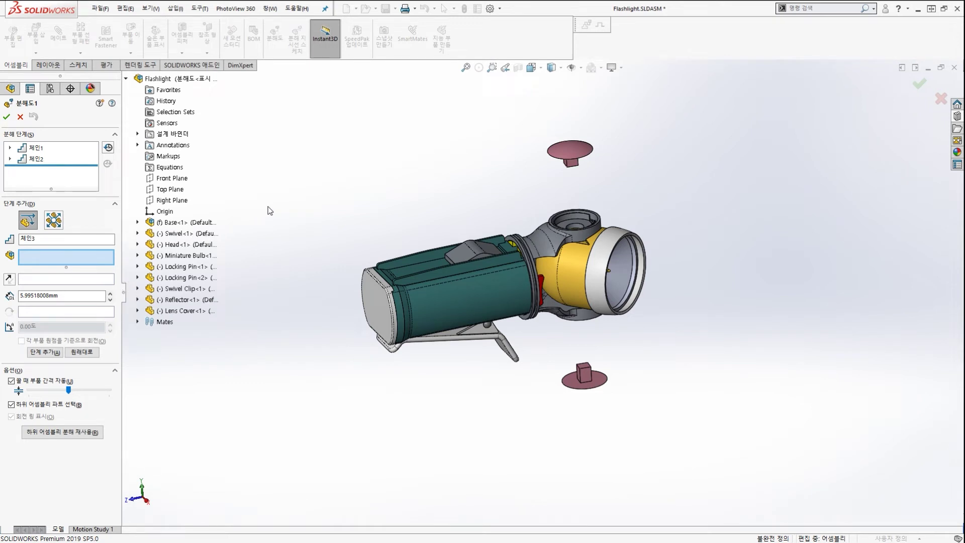
pyautogui.keyDown('ctrl'); pyautogui.moveTo(137, 213); pyautogui.dragTo(221, 227); pyautogui.keyUp('ctrl')
pyautogui.moveTo(319, 208)
pyautogui.keyDown('ctrl'); pyautogui.mouseDown()
pyautogui.moveTo(435, 300)
pyautogui.moveTo(517, 349)
pyautogui.mouseUp(); pyautogui.keyUp('ctrl')
pyautogui.moveTo(460, 320)
pyautogui.mouseDown()
pyautogui.moveTo(440, 318)
pyautogui.moveTo(475, 293)
pyautogui.mouseUp()
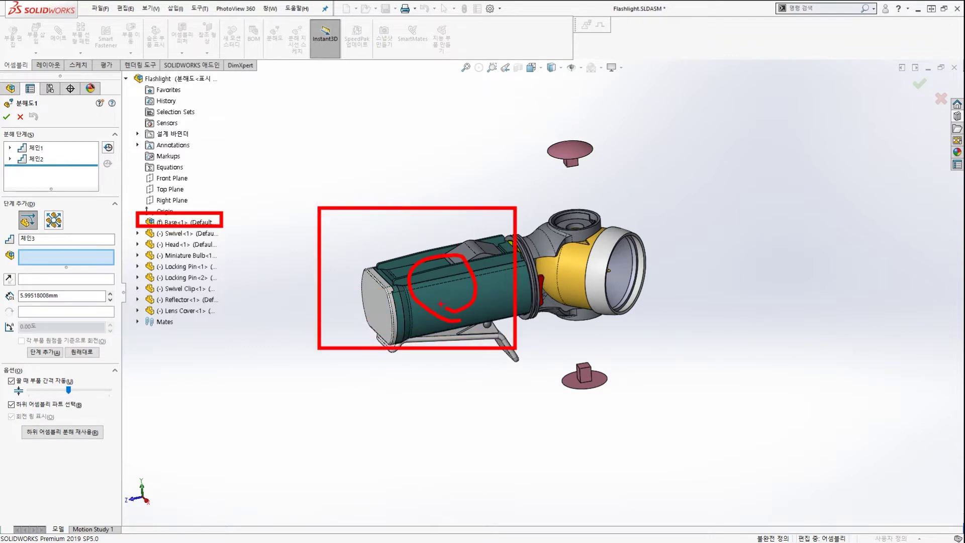
pyautogui.press('Escape')
pyautogui.scroll(1, 420, 209)
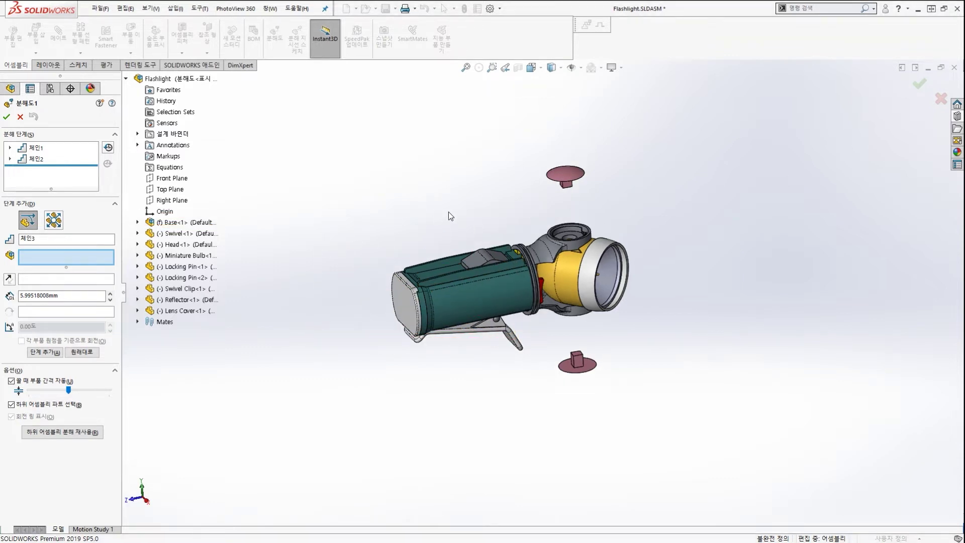
pyautogui.moveTo(460, 208); pyautogui.dragTo(501, 227, button='middle')
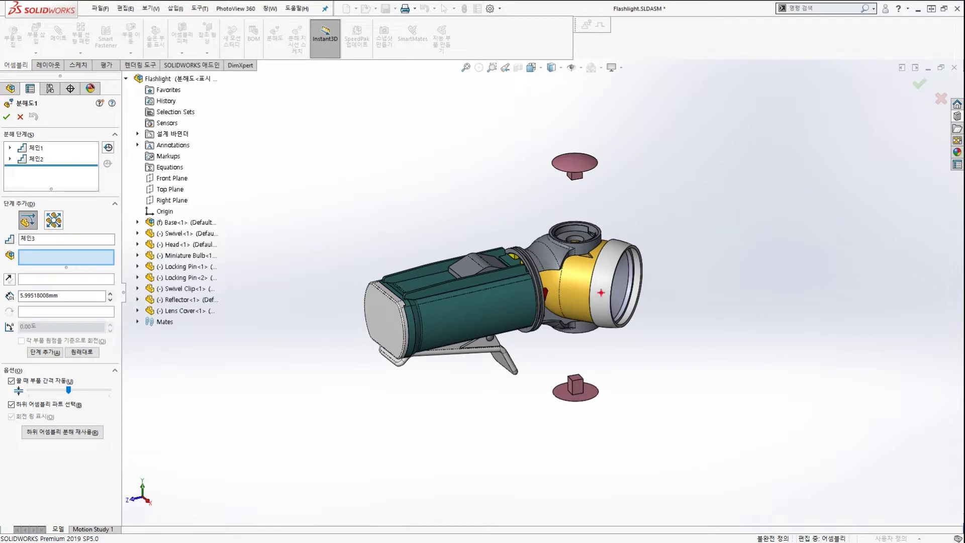
pyautogui.moveTo(598, 284); pyautogui.dragTo(743, 305)
pyautogui.moveTo(415, 328); pyautogui.dragTo(332, 340)
pyautogui.moveTo(336, 318)
pyautogui.mouseDown()
pyautogui.moveTo(328, 352)
pyautogui.moveTo(433, 342)
pyautogui.mouseUp()
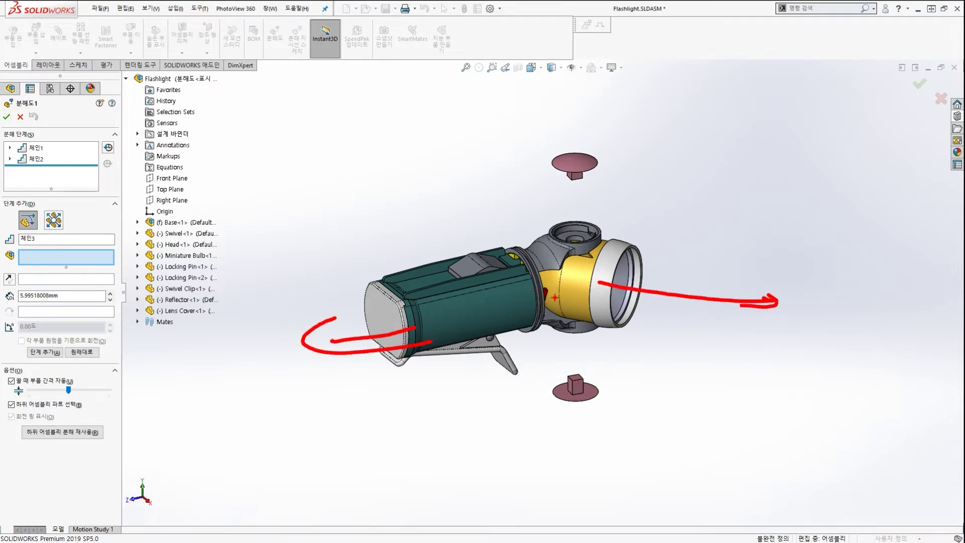
pyautogui.moveTo(553, 297)
pyautogui.mouseDown()
pyautogui.moveTo(561, 284)
pyautogui.moveTo(467, 297)
pyautogui.mouseUp()
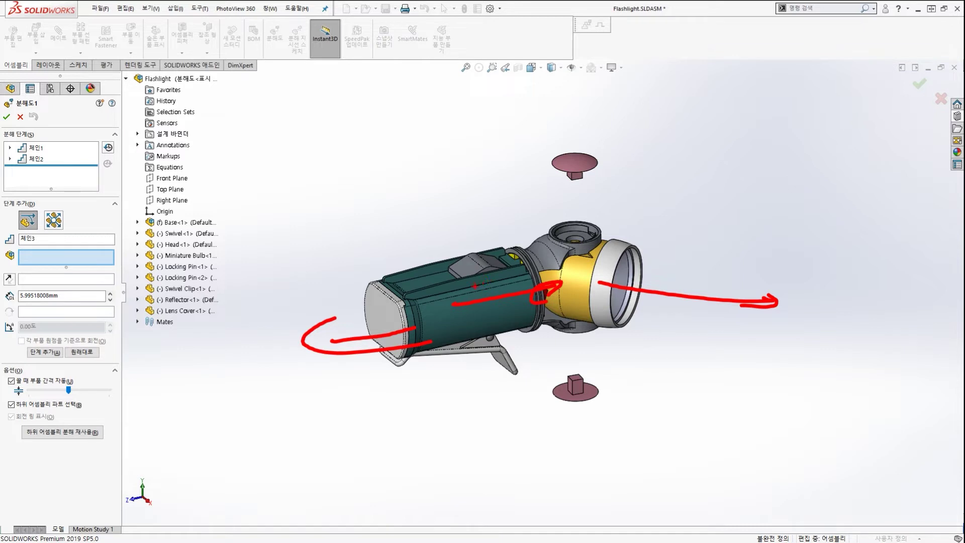
pyautogui.moveTo(358, 296)
pyautogui.mouseDown()
pyautogui.moveTo(174, 341)
pyautogui.moveTo(260, 350)
pyautogui.mouseUp()
pyautogui.moveTo(405, 304); pyautogui.dragTo(358, 318)
pyautogui.moveTo(184, 327)
pyautogui.mouseDown()
pyautogui.moveTo(126, 344)
pyautogui.moveTo(226, 356)
pyautogui.mouseUp()
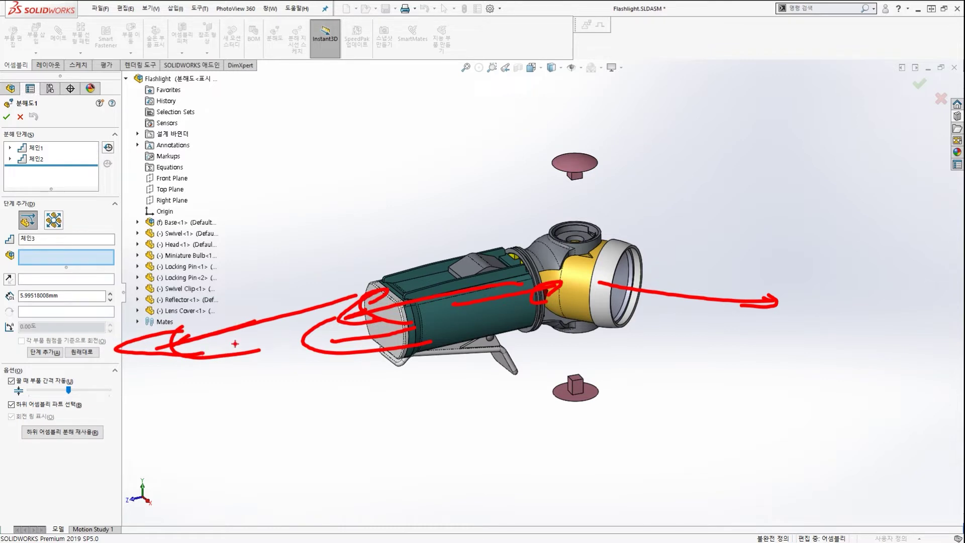
pyautogui.press('Escape')
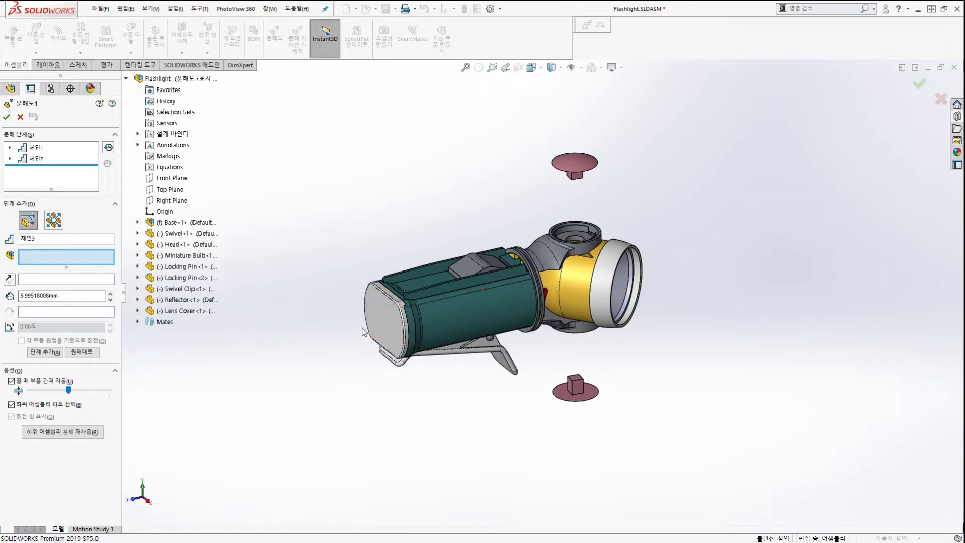
pyautogui.scroll(1, 524, 295)
pyautogui.scroll(-1, 571, 282)
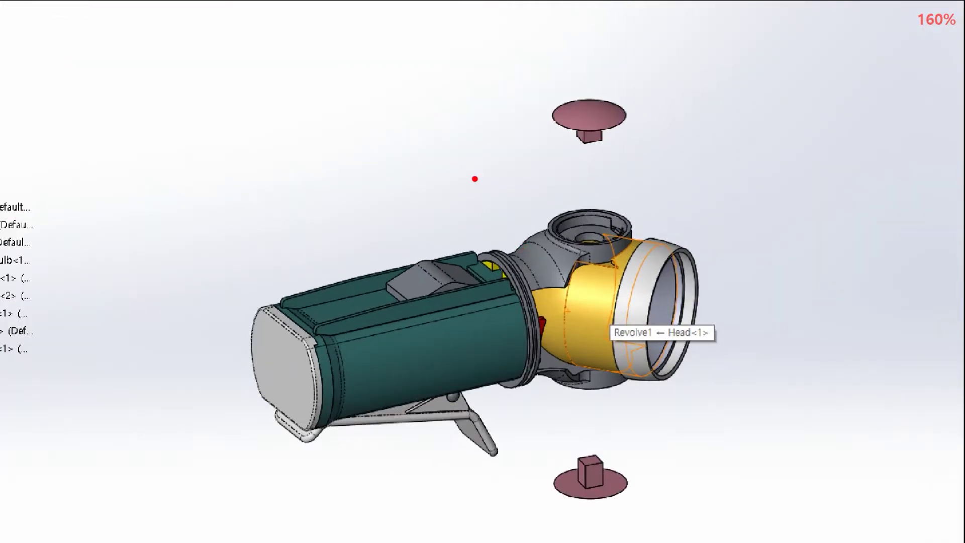
pyautogui.moveTo(474, 179)
pyautogui.mouseDown()
pyautogui.moveTo(541, 251)
pyautogui.moveTo(521, 263)
pyautogui.mouseUp()
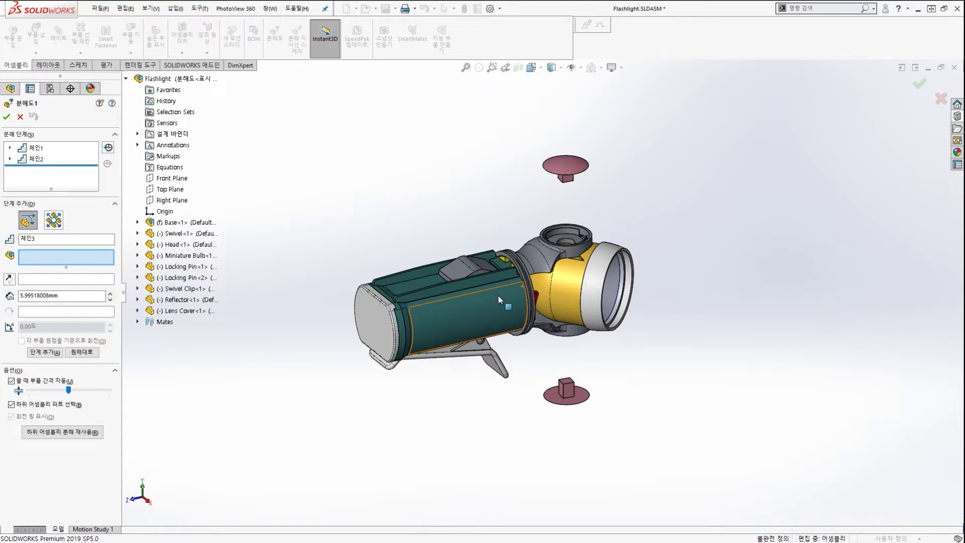
pyautogui.scroll(4, 496, 301)
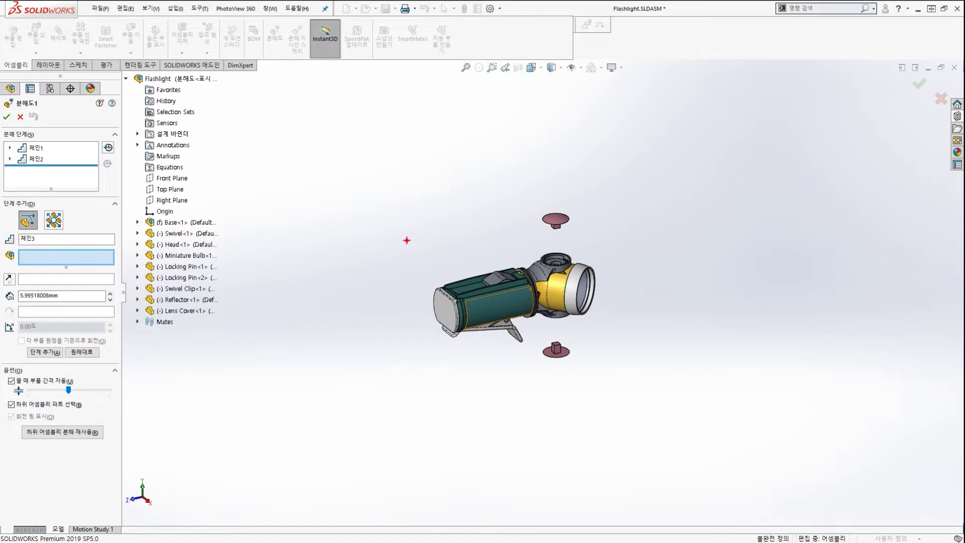
pyautogui.moveTo(564, 272); pyautogui.dragTo(656, 219)
pyautogui.moveTo(570, 243); pyautogui.dragTo(568, 151)
pyautogui.moveTo(541, 261); pyautogui.dragTo(465, 170)
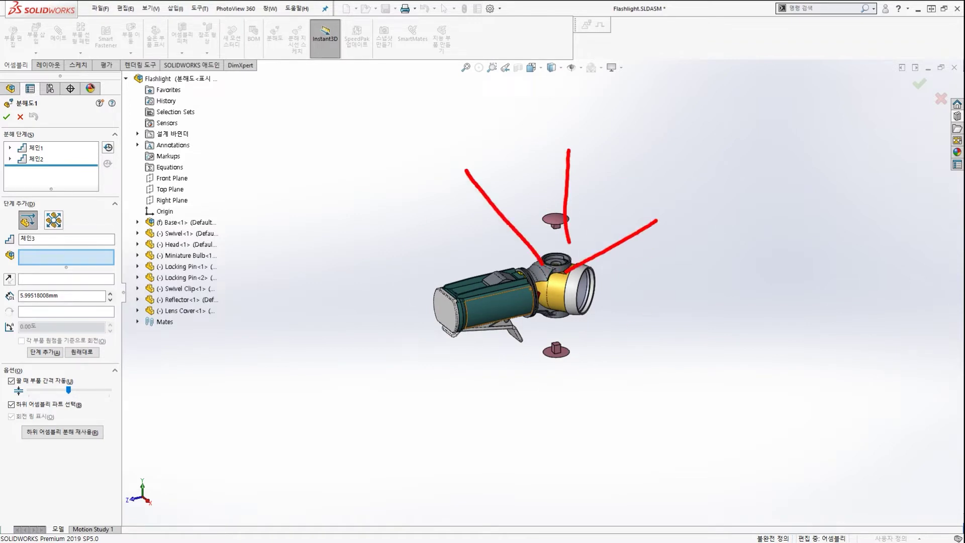
pyautogui.moveTo(510, 291); pyautogui.dragTo(432, 306)
pyautogui.moveTo(548, 330); pyautogui.dragTo(538, 407)
pyautogui.moveTo(592, 328); pyautogui.dragTo(647, 378)
pyautogui.moveTo(633, 305); pyautogui.dragTo(699, 303)
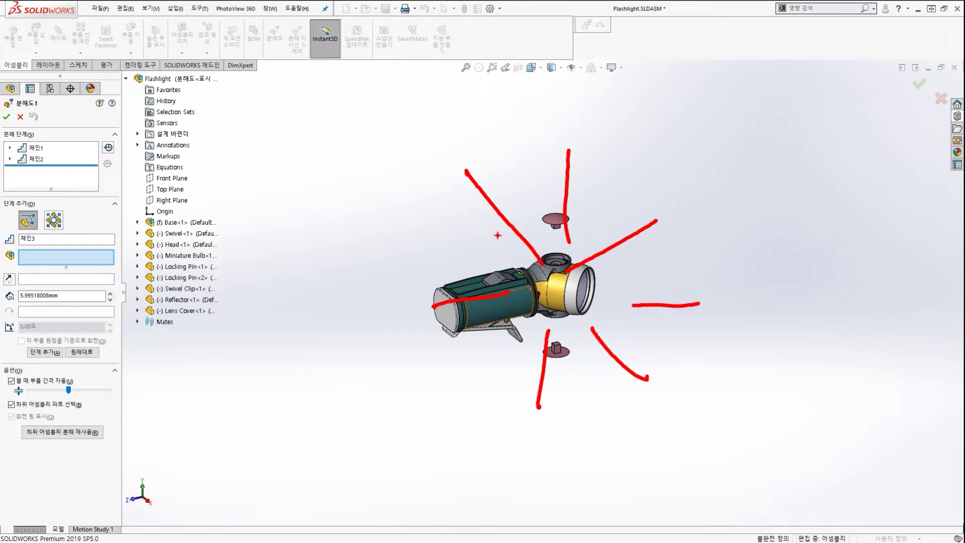
pyautogui.press('e')
pyautogui.moveTo(496, 330); pyautogui.dragTo(493, 317)
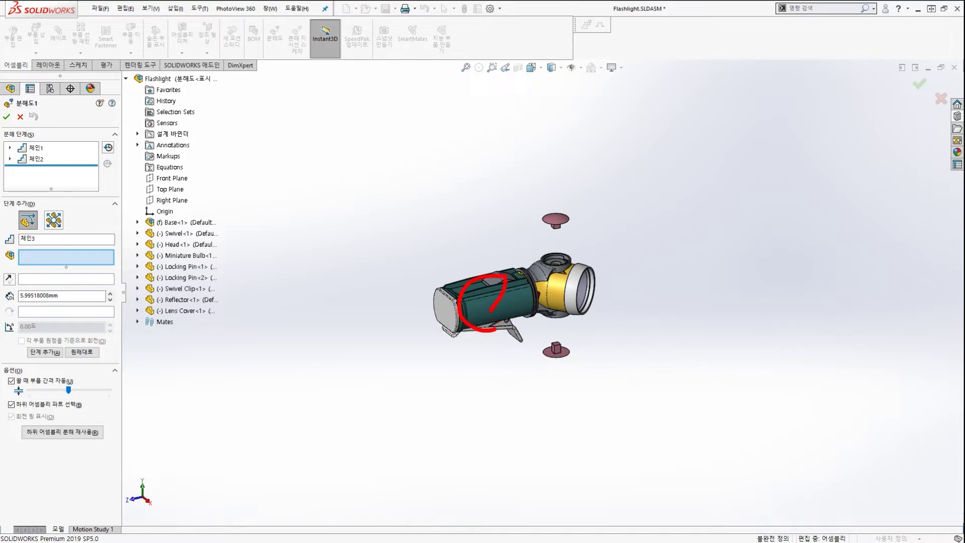
pyautogui.moveTo(380, 318)
pyautogui.mouseDown()
pyautogui.moveTo(517, 291)
pyautogui.moveTo(340, 334)
pyautogui.moveTo(410, 338)
pyautogui.mouseUp()
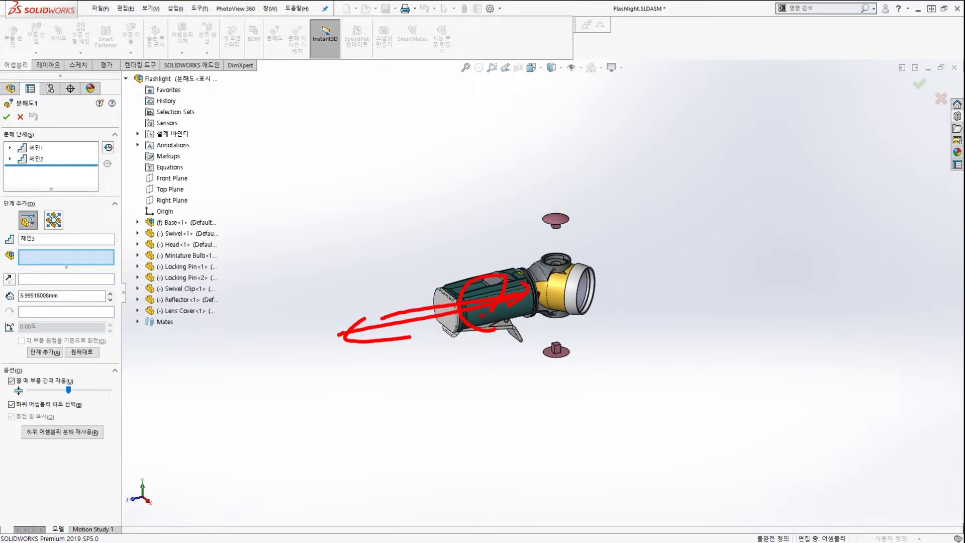
pyautogui.moveTo(432, 291)
pyautogui.mouseDown()
pyautogui.moveTo(455, 327)
pyautogui.moveTo(430, 310)
pyautogui.mouseUp()
pyautogui.press('e')
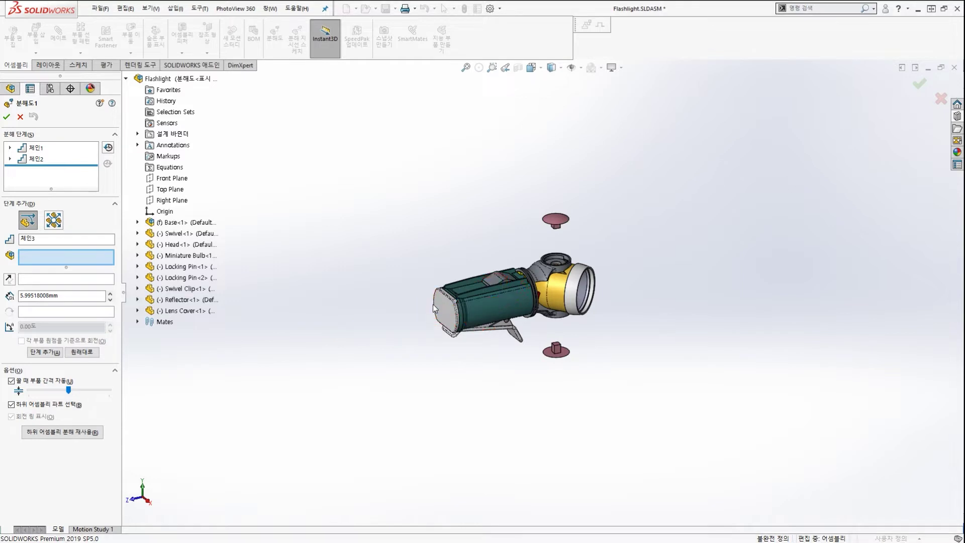
pyautogui.moveTo(516, 325)
pyautogui.mouseDown()
pyautogui.moveTo(453, 337)
pyautogui.moveTo(505, 258)
pyautogui.moveTo(499, 331)
pyautogui.mouseUp()
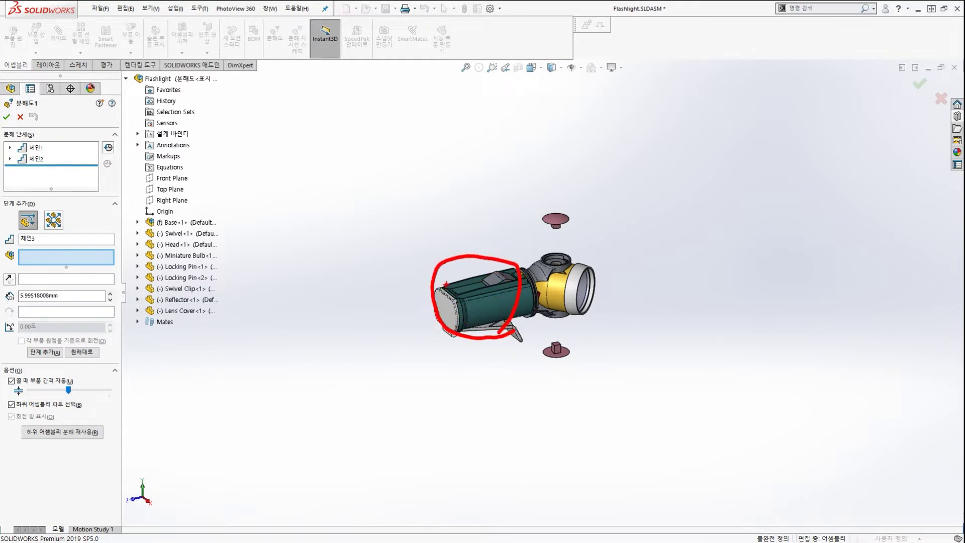
pyautogui.moveTo(453, 276)
pyautogui.mouseDown()
pyautogui.moveTo(217, 331)
pyautogui.moveTo(209, 350)
pyautogui.mouseUp()
pyautogui.moveTo(197, 328)
pyautogui.mouseDown()
pyautogui.moveTo(200, 351)
pyautogui.moveTo(242, 345)
pyautogui.mouseUp()
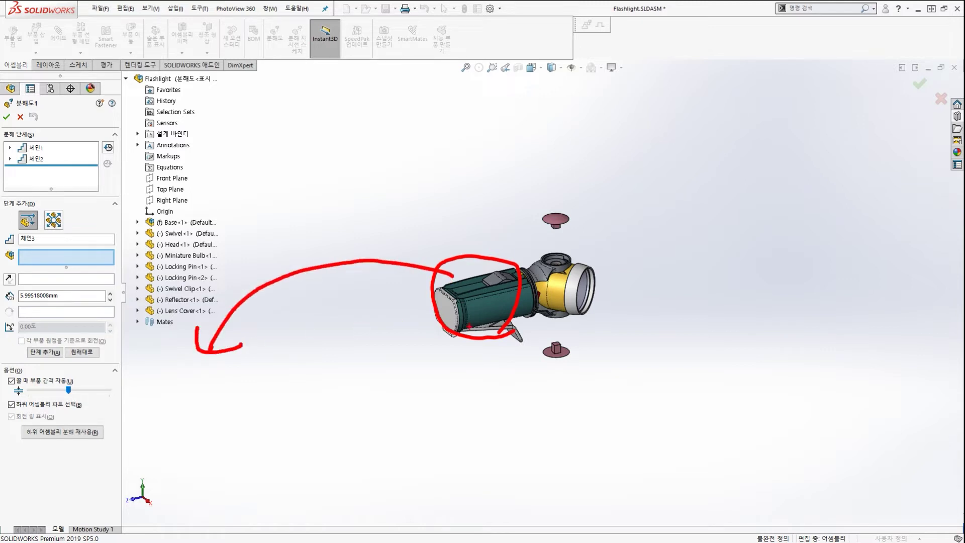
pyautogui.moveTo(243, 382)
pyautogui.mouseDown()
pyautogui.moveTo(172, 367)
pyautogui.moveTo(248, 380)
pyautogui.mouseUp()
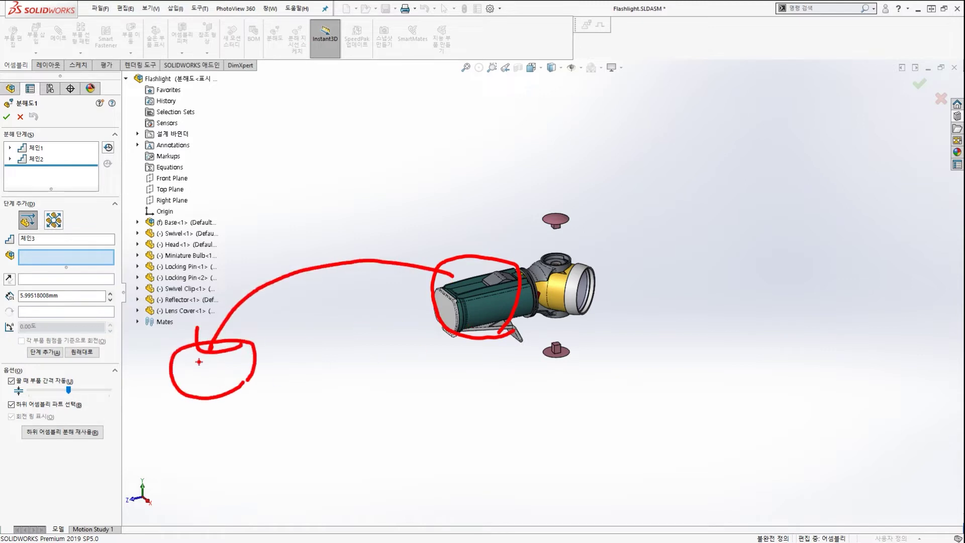
pyautogui.moveTo(206, 354); pyautogui.dragTo(206, 226)
pyautogui.moveTo(235, 338); pyautogui.dragTo(317, 277)
pyautogui.moveTo(286, 345); pyautogui.dragTo(336, 393)
pyautogui.moveTo(247, 395); pyautogui.dragTo(267, 424)
pyautogui.moveTo(192, 406); pyautogui.dragTo(176, 425)
pyautogui.moveTo(115, 316); pyautogui.dragTo(145, 353)
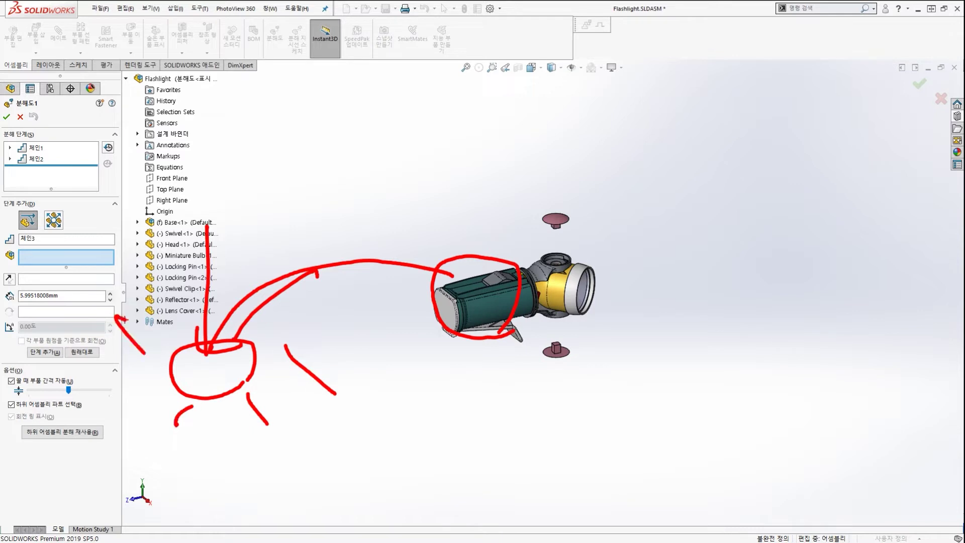
pyautogui.moveTo(336, 357)
pyautogui.mouseDown()
pyautogui.moveTo(324, 389)
pyautogui.moveTo(395, 406)
pyautogui.mouseUp()
pyautogui.moveTo(353, 287); pyautogui.dragTo(350, 316)
pyautogui.moveTo(260, 232); pyautogui.dragTo(266, 257)
pyautogui.moveTo(111, 291)
pyautogui.mouseDown()
pyautogui.moveTo(88, 327)
pyautogui.moveTo(160, 346)
pyautogui.mouseUp()
pyautogui.moveTo(232, 426)
pyautogui.mouseDown()
pyautogui.moveTo(361, 445)
pyautogui.moveTo(317, 373)
pyautogui.mouseUp()
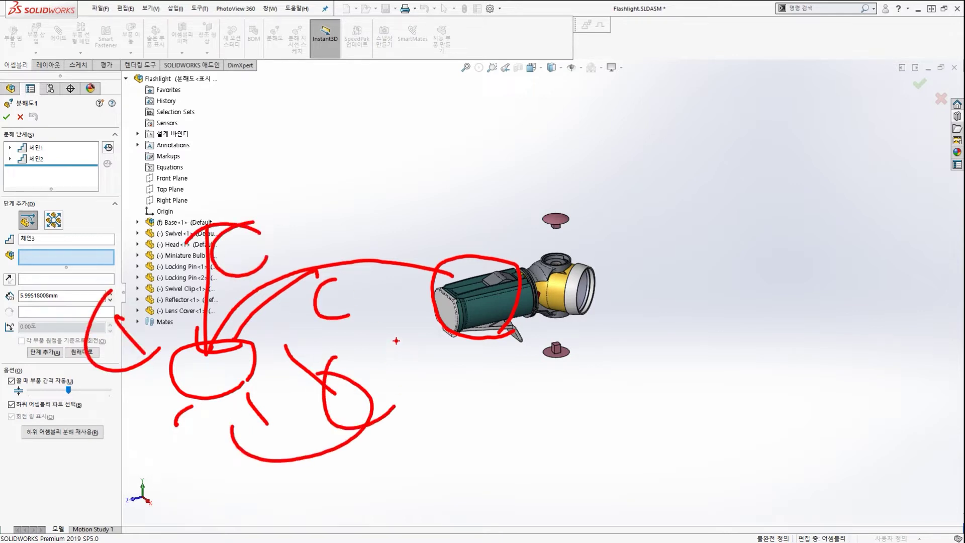
pyautogui.press('e')
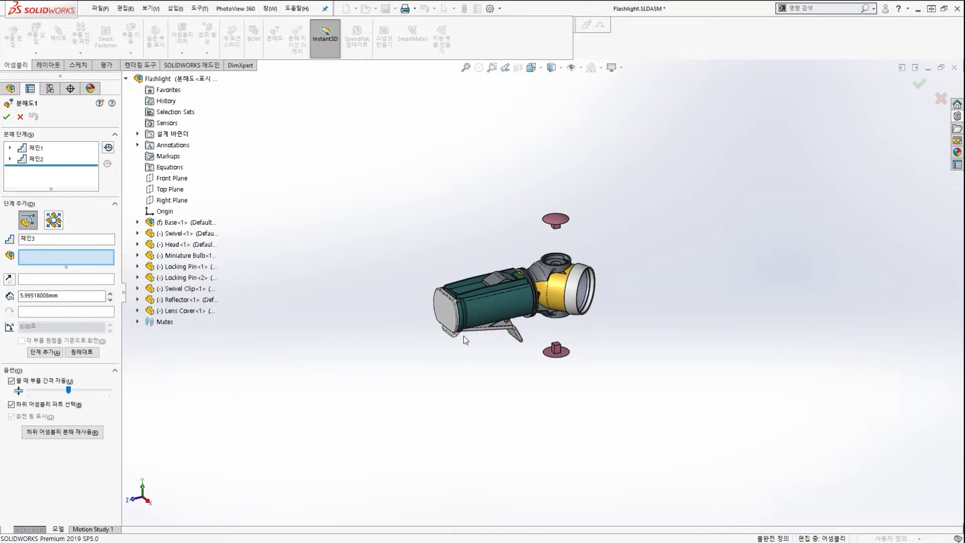
pyautogui.moveTo(508, 339)
pyautogui.mouseDown()
pyautogui.moveTo(483, 347)
pyautogui.moveTo(423, 258)
pyautogui.moveTo(498, 342)
pyautogui.mouseUp()
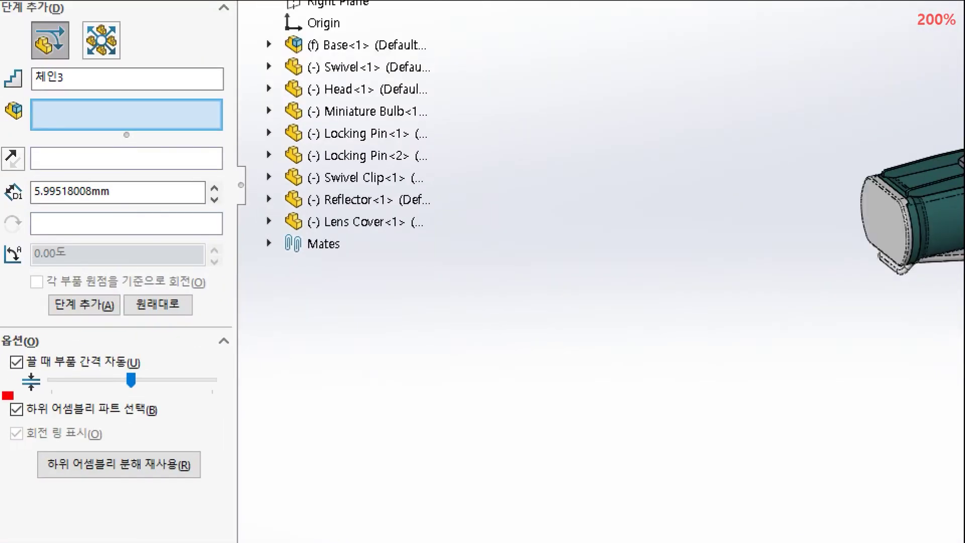
pyautogui.moveTo(7, 396); pyautogui.dragTo(159, 426)
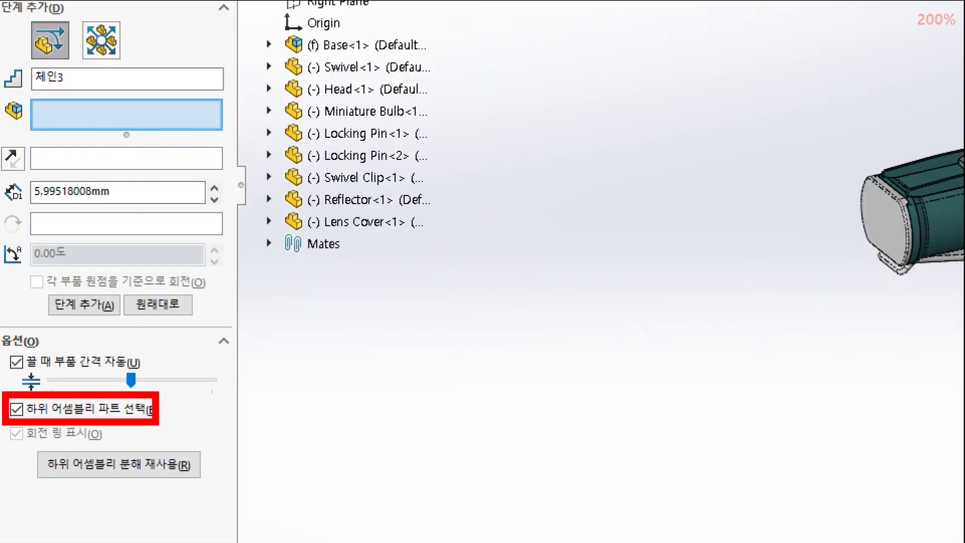
pyautogui.moveTo(86, 498); pyautogui.dragTo(38, 431)
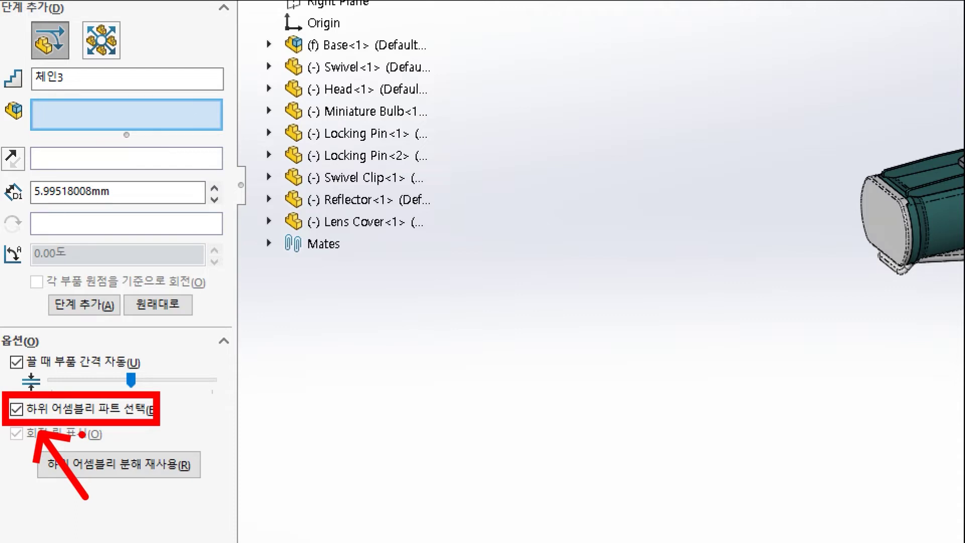
pyautogui.press('Escape')
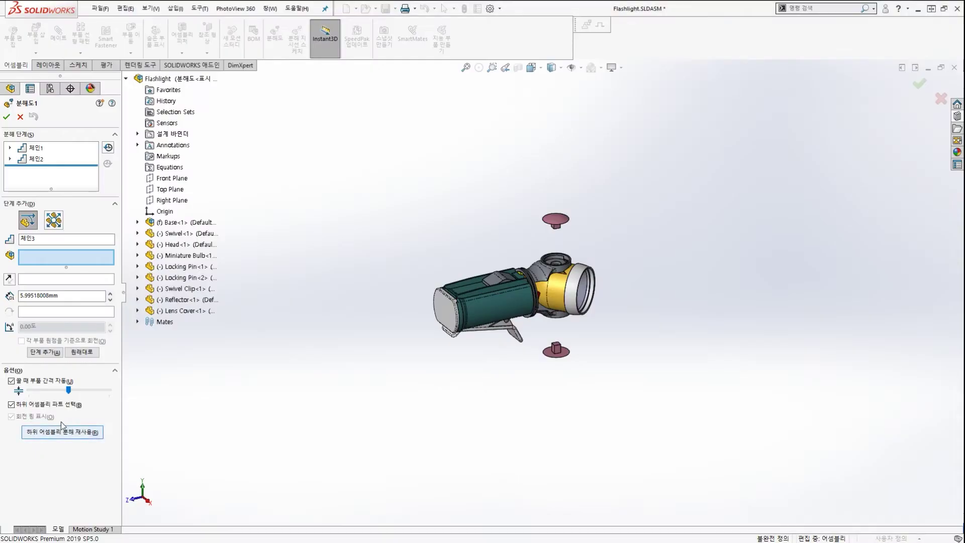
# Turn off 하위 어셈블리 파트 선택 and select the whole Base subassembly for the new explode step.
pyautogui.click(11, 405)
pyautogui.click(483, 313)
pyautogui.moveTo(495, 358)
pyautogui.mouseDown()
pyautogui.moveTo(401, 322)
pyautogui.moveTo(487, 344)
pyautogui.mouseUp()
pyautogui.moveTo(429, 278)
pyautogui.mouseDown()
pyautogui.moveTo(285, 224)
pyautogui.moveTo(219, 222)
pyautogui.moveTo(240, 229)
pyautogui.mouseUp()
pyautogui.keyDown('ctrl'); pyautogui.moveTo(137, 212); pyautogui.dragTo(239, 228); pyautogui.keyUp('ctrl')
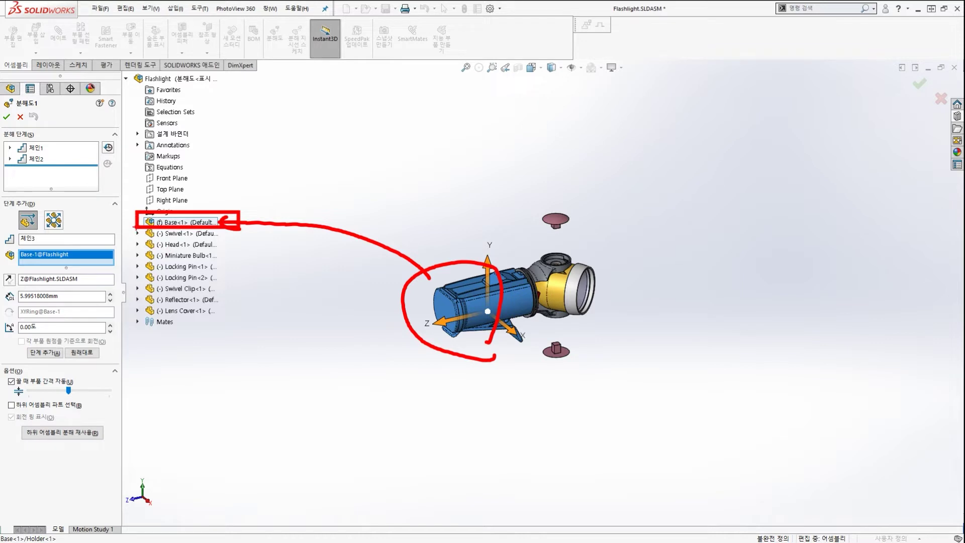
pyautogui.moveTo(130, 226); pyautogui.dragTo(104, 245)
pyautogui.moveTo(106, 235); pyautogui.dragTo(126, 243)
pyautogui.press('Escape')
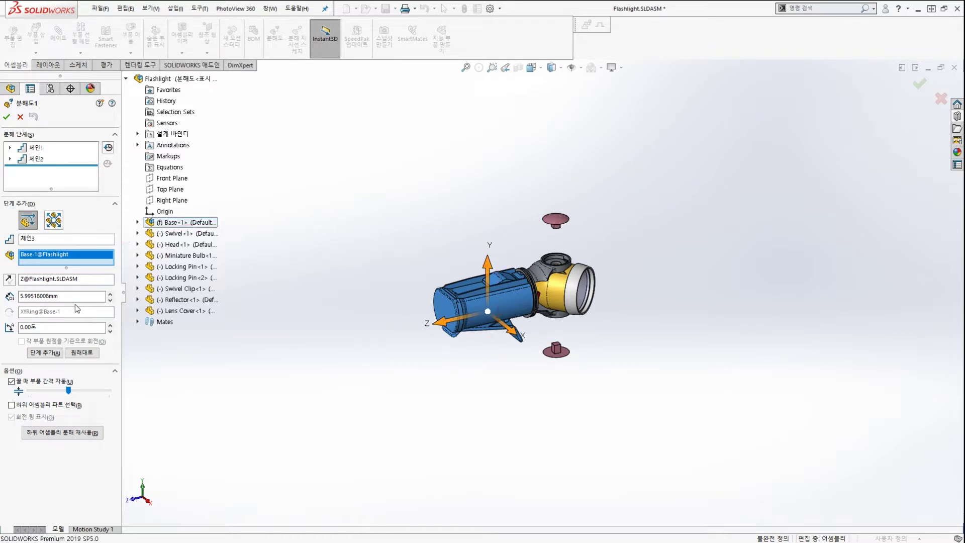
# Set the Base subassembly's explode distance to 50 mm along the Z axis and add the explode step.
pyautogui.click(435, 325)
pyautogui.click(56, 298)
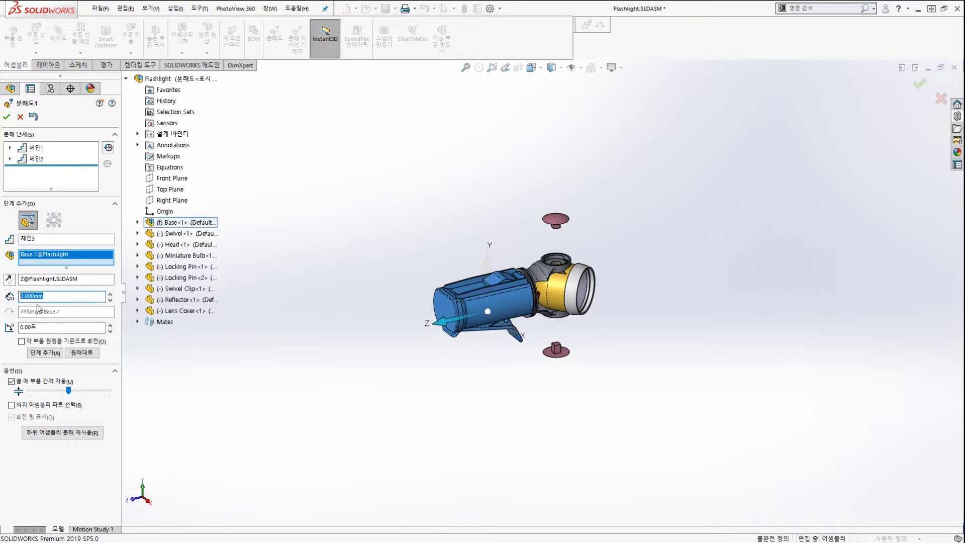
pyautogui.write('50')
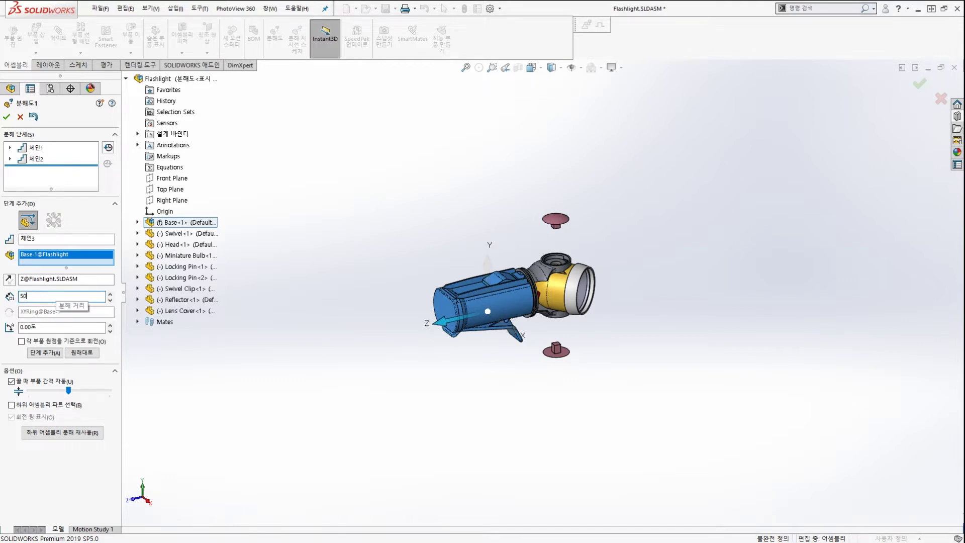
pyautogui.click(52, 353)
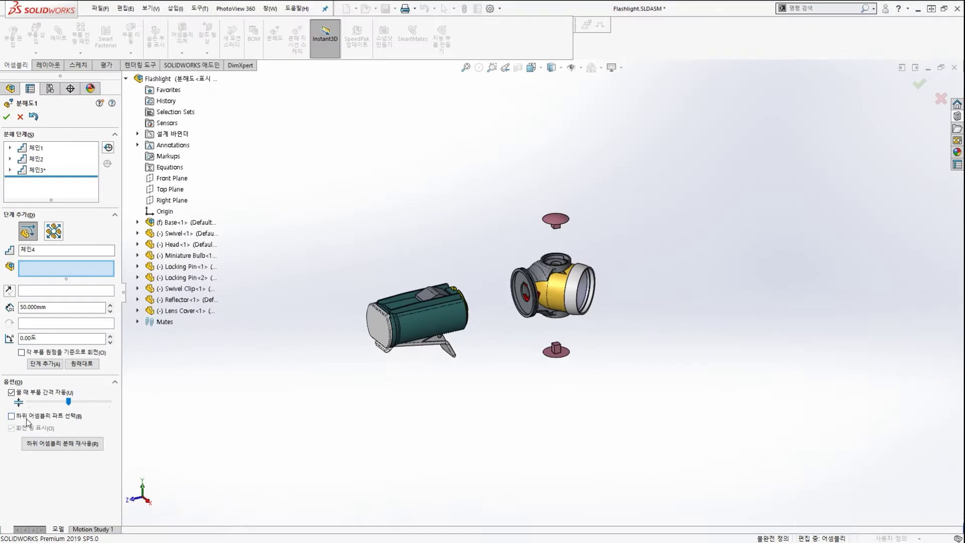
# Turn 하위 어셈블리 파트 선택 back on so that individual parts of the Base subassembly can be selected.
pyautogui.click(35, 420)
pyautogui.moveTo(595, 333); pyautogui.dragTo(576, 269)
pyautogui.moveTo(410, 310); pyautogui.dragTo(388, 334)
pyautogui.moveTo(368, 333)
pyautogui.mouseDown()
pyautogui.moveTo(269, 336)
pyautogui.moveTo(232, 359)
pyautogui.mouseUp()
pyautogui.moveTo(430, 344); pyautogui.dragTo(433, 389)
pyautogui.moveTo(416, 378); pyautogui.dragTo(436, 380)
pyautogui.moveTo(421, 290); pyautogui.dragTo(407, 224)
pyautogui.moveTo(408, 232); pyautogui.dragTo(426, 253)
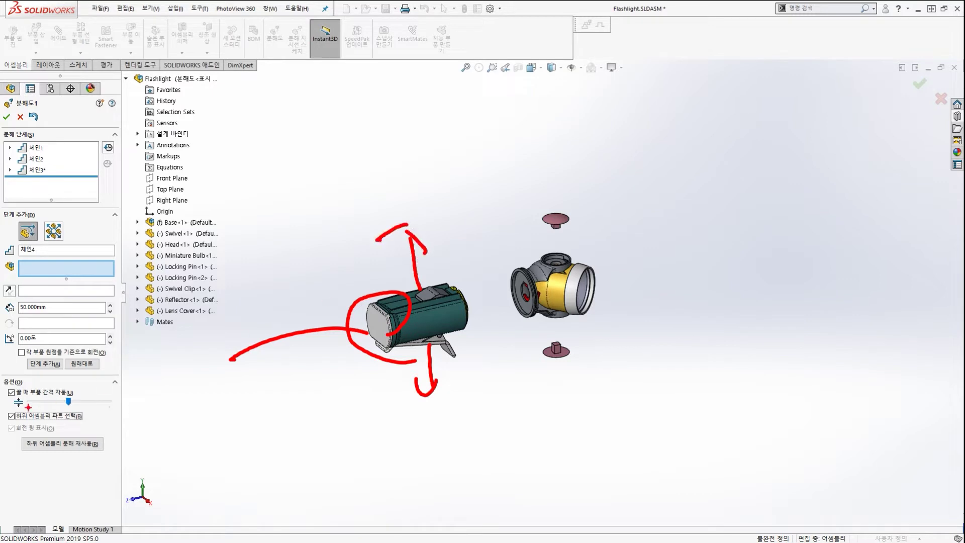
pyautogui.press('Escape')
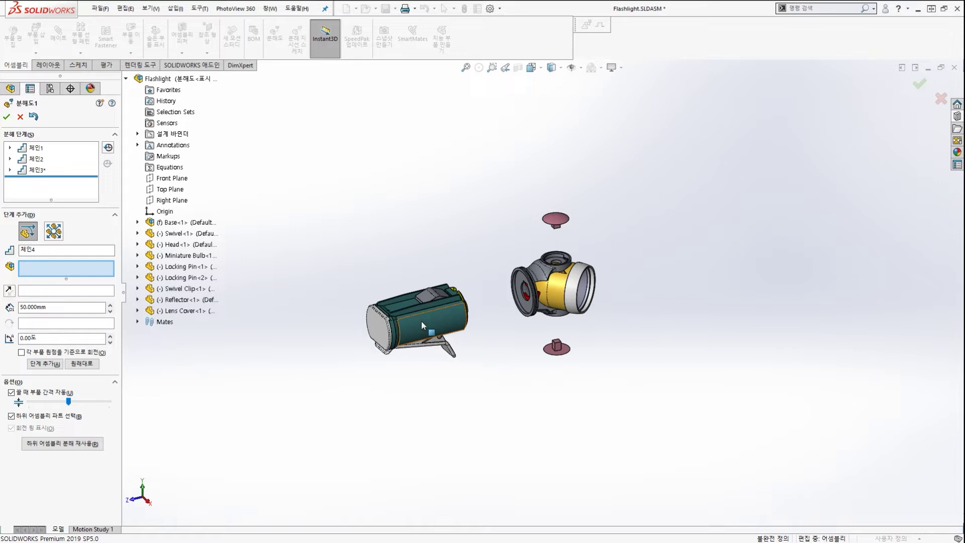
# Examine the clip and the pin that holds it on the underside of the Base subassembly.
pyautogui.moveTo(420, 321); pyautogui.dragTo(461, 280, button='middle')
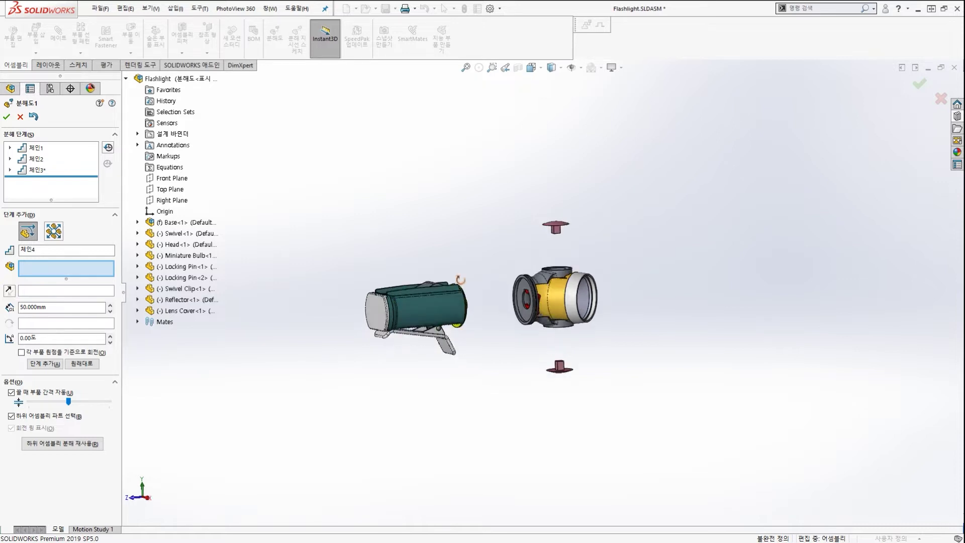
pyautogui.scroll(-10, 467, 342)
pyautogui.moveTo(594, 273); pyautogui.dragTo(535, 285)
pyautogui.moveTo(438, 426)
pyautogui.mouseDown()
pyautogui.moveTo(472, 334)
pyautogui.moveTo(461, 397)
pyautogui.mouseUp()
pyautogui.press('Escape')
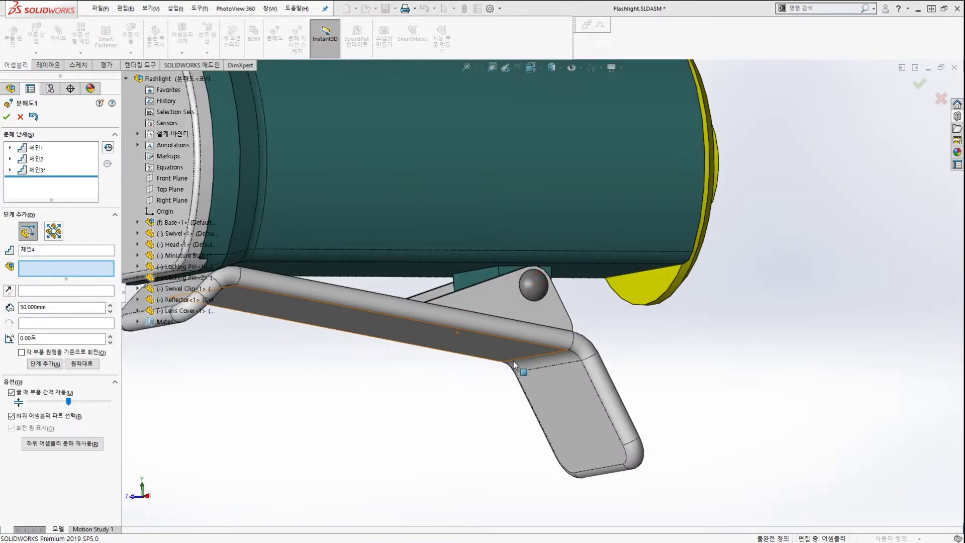
pyautogui.scroll(5, 516, 336)
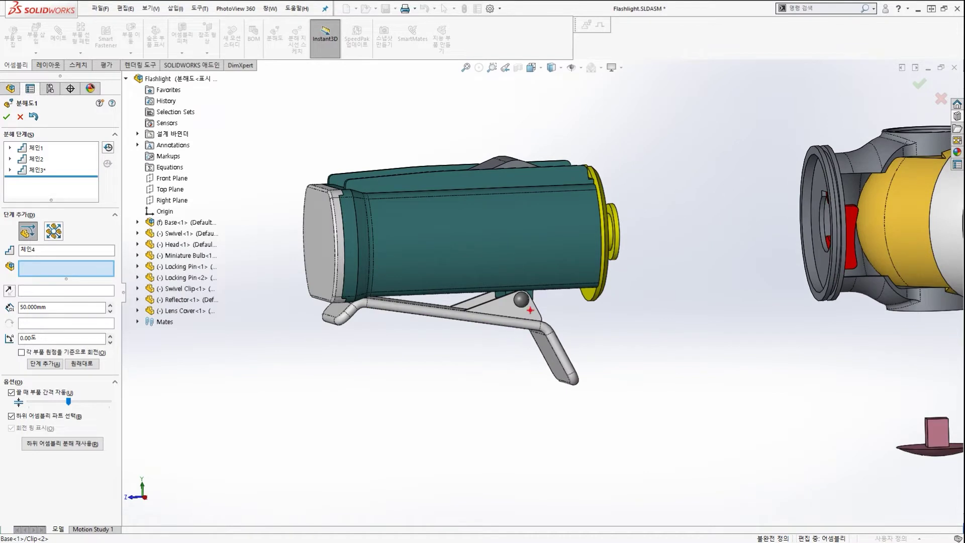
pyautogui.moveTo(531, 310)
pyautogui.mouseDown()
pyautogui.moveTo(519, 286)
pyautogui.moveTo(532, 308)
pyautogui.mouseUp()
pyautogui.moveTo(470, 378); pyautogui.dragTo(498, 324)
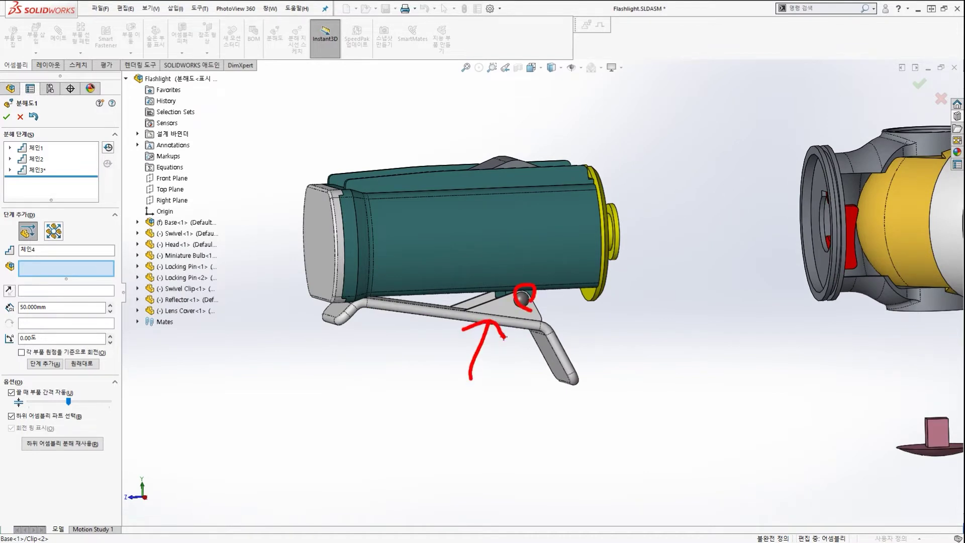
pyautogui.press('Escape')
pyautogui.scroll(3, 515, 334)
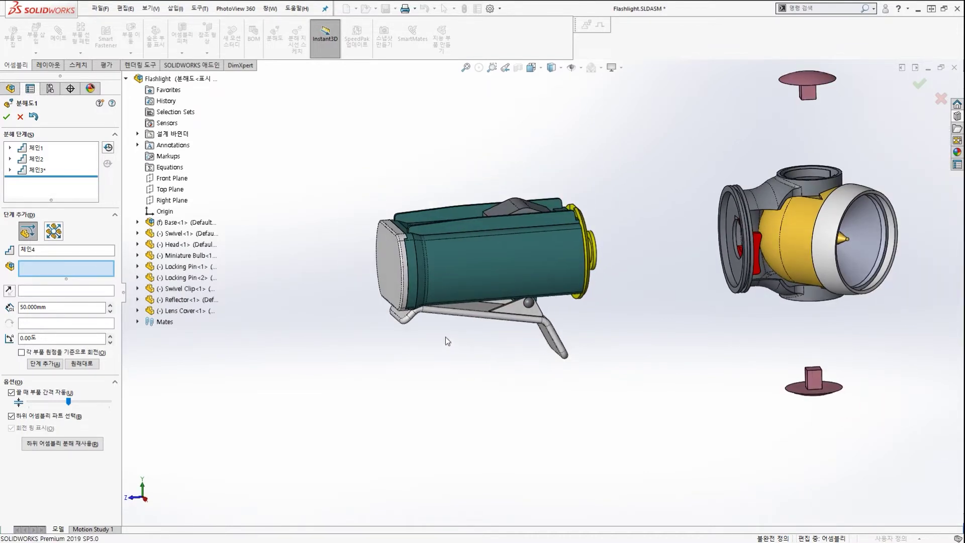
pyautogui.hotkey('ctrl', '2')
pyautogui.moveTo(13, 176)
pyautogui.mouseDown()
pyautogui.moveTo(56, 188)
pyautogui.moveTo(87, 151)
pyautogui.moveTo(52, 204)
pyautogui.mouseUp()
pyautogui.press('Escape')
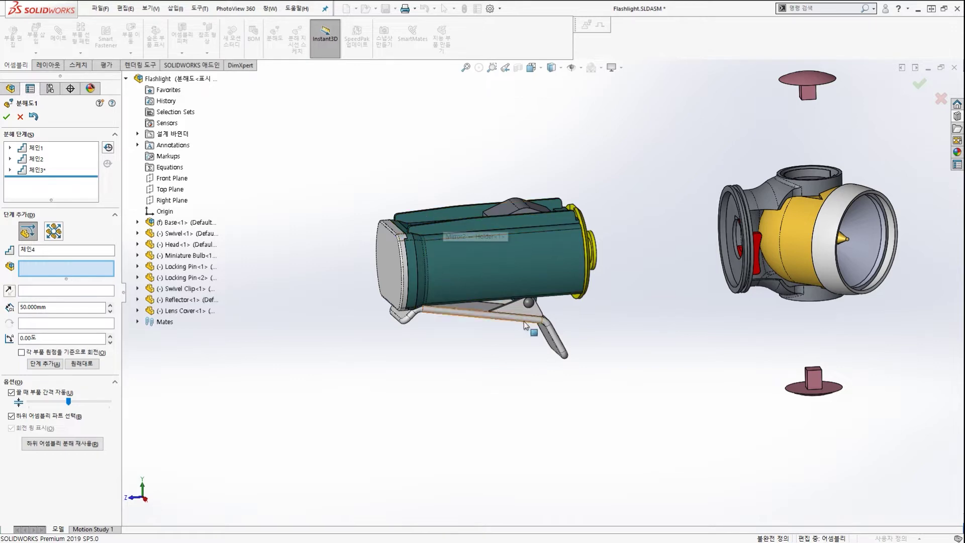
# Explode the clip's pin in the Base subassembly 25 mm along the X axis and add the explode step.
pyautogui.scroll(-5, 525, 324)
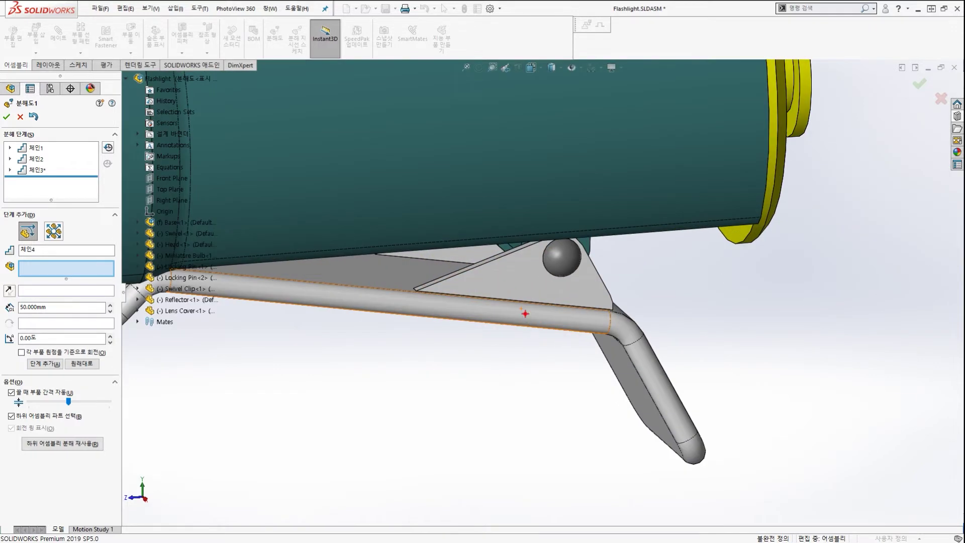
pyautogui.moveTo(747, 290); pyautogui.dragTo(573, 256)
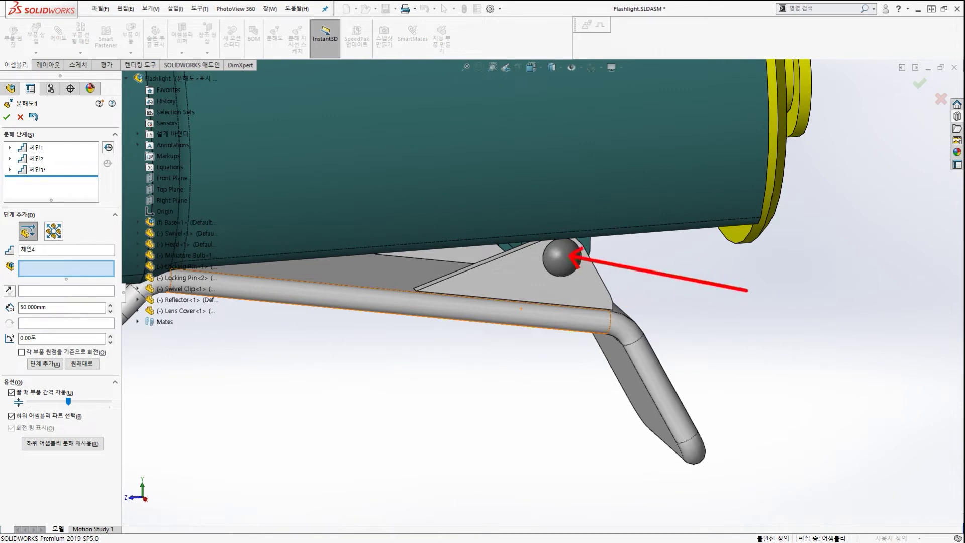
pyautogui.click(563, 264)
pyautogui.scroll(5, 563, 260)
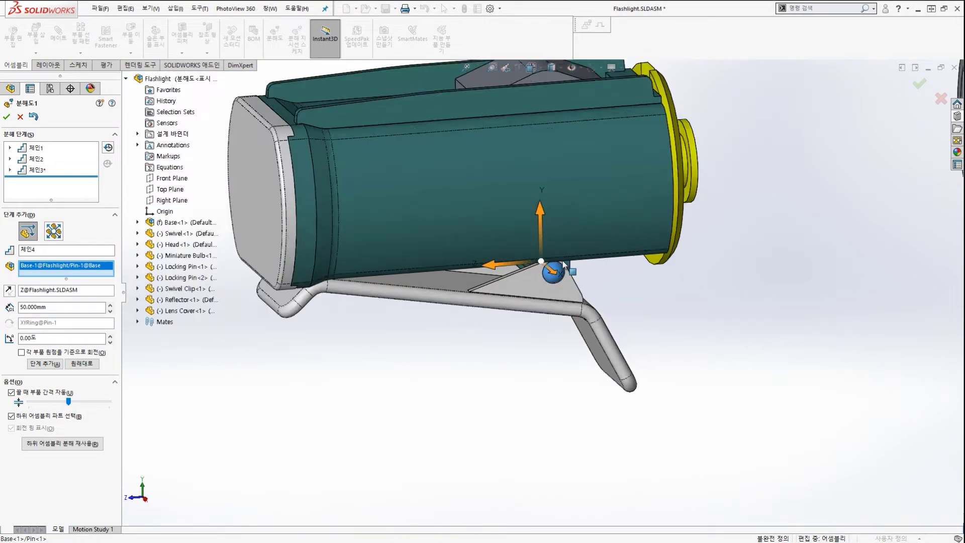
pyautogui.moveTo(563, 260); pyautogui.dragTo(573, 302, button='middle')
pyautogui.scroll(-5, 580, 330)
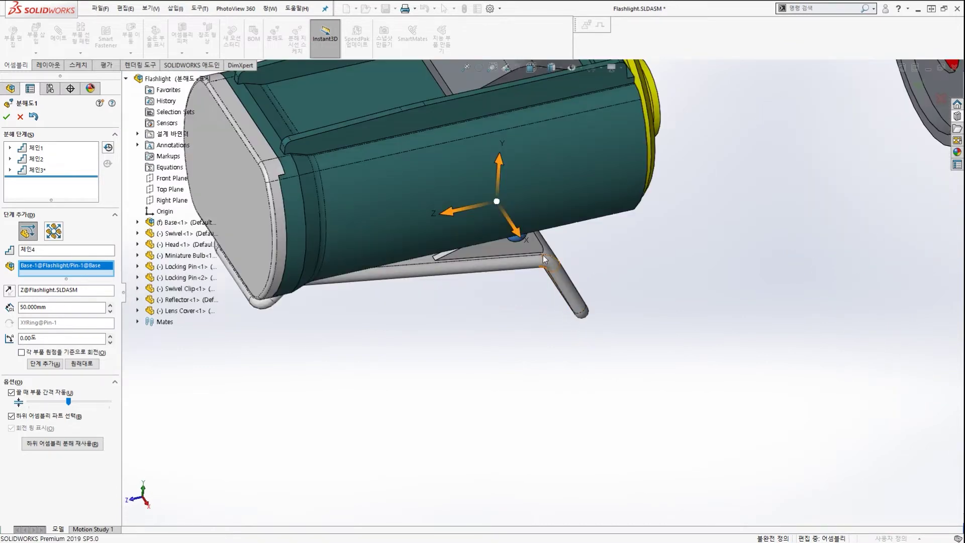
pyautogui.click(521, 238)
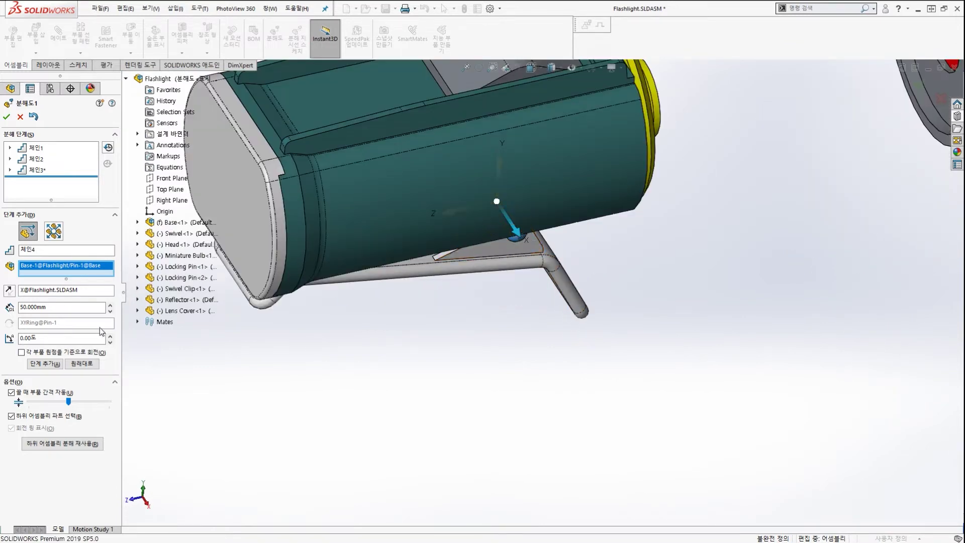
pyautogui.doubleClick(51, 307)
pyautogui.write('25')
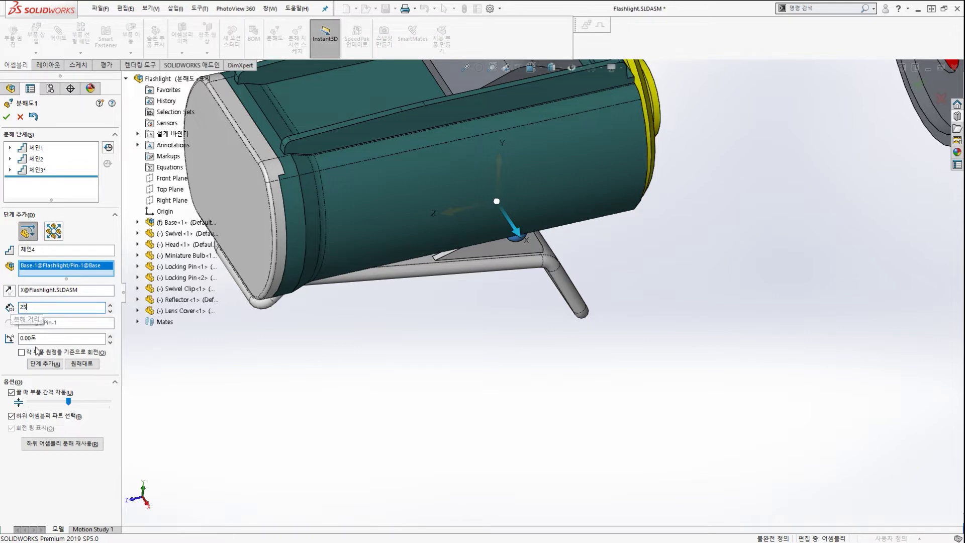
pyautogui.click(45, 363)
# Explode the clip under the Base subassembly by -30 mm along the Y axis and add the explode step.
pyautogui.scroll(6, 389, 296)
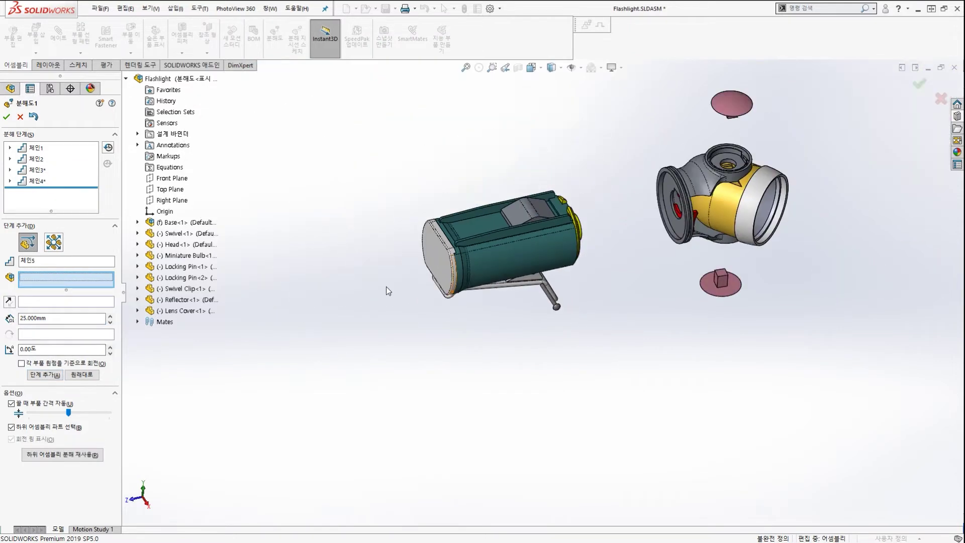
pyautogui.moveTo(489, 275); pyautogui.dragTo(491, 244, button='middle')
pyautogui.scroll(-4, 521, 275)
pyautogui.moveTo(523, 276); pyautogui.dragTo(521, 273, button='middle')
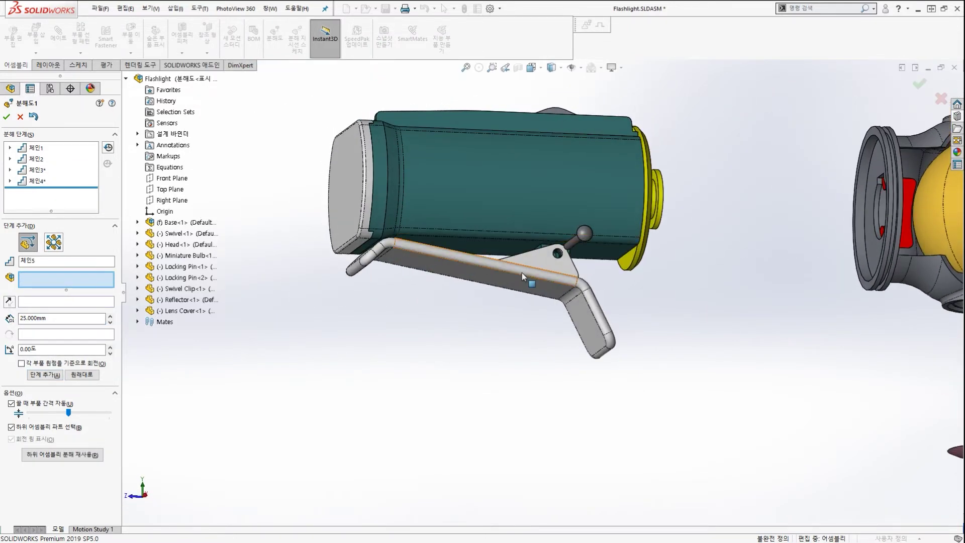
pyautogui.click(523, 288)
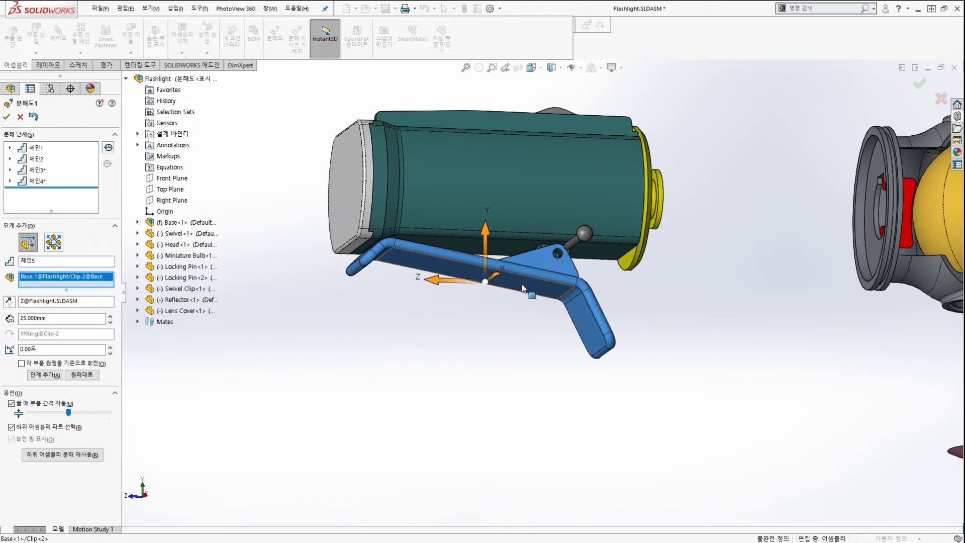
pyautogui.moveTo(522, 288); pyautogui.dragTo(520, 337, button='middle')
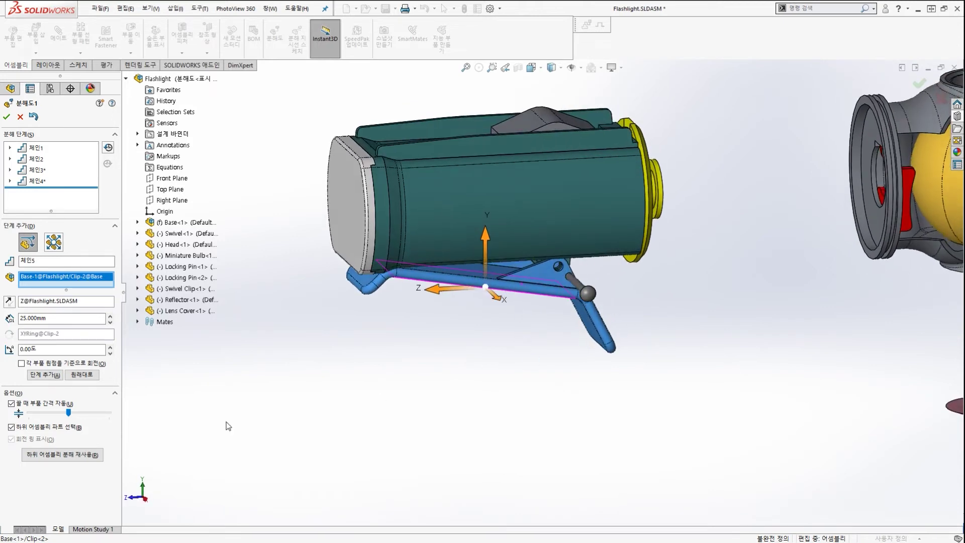
pyautogui.moveTo(452, 302); pyautogui.dragTo(485, 237, button='middle')
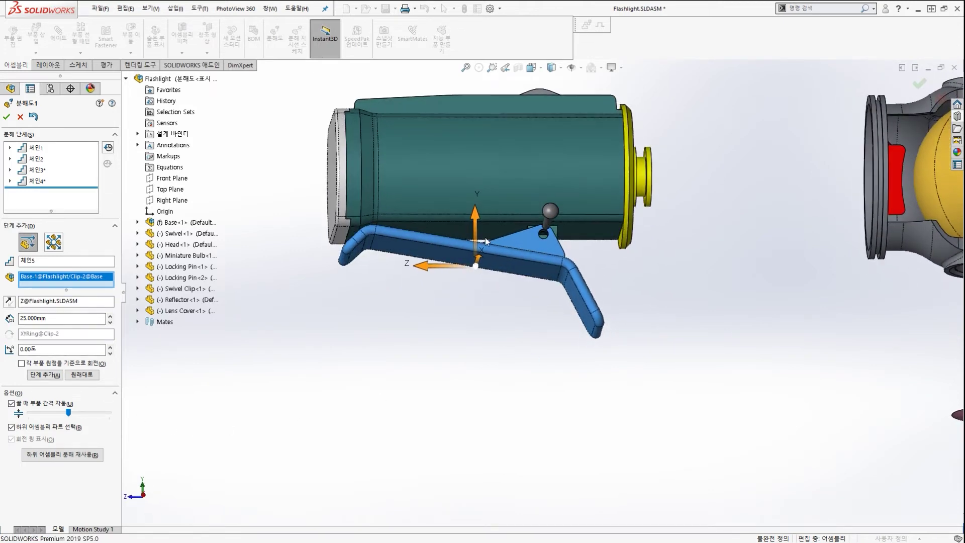
pyautogui.scroll(-3, 481, 224)
pyautogui.click(476, 212)
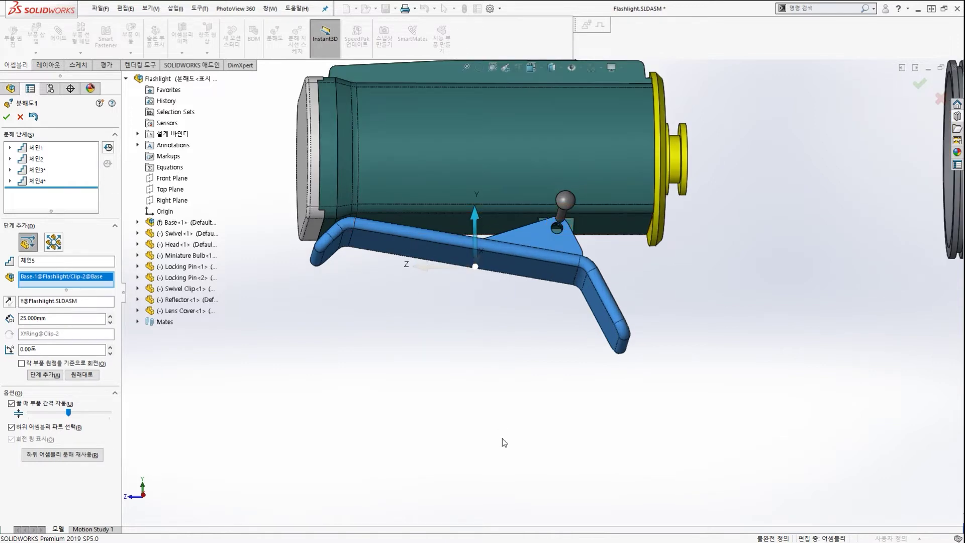
pyautogui.doubleClick(66, 318)
pyautogui.write('-30')
pyautogui.click(45, 375)
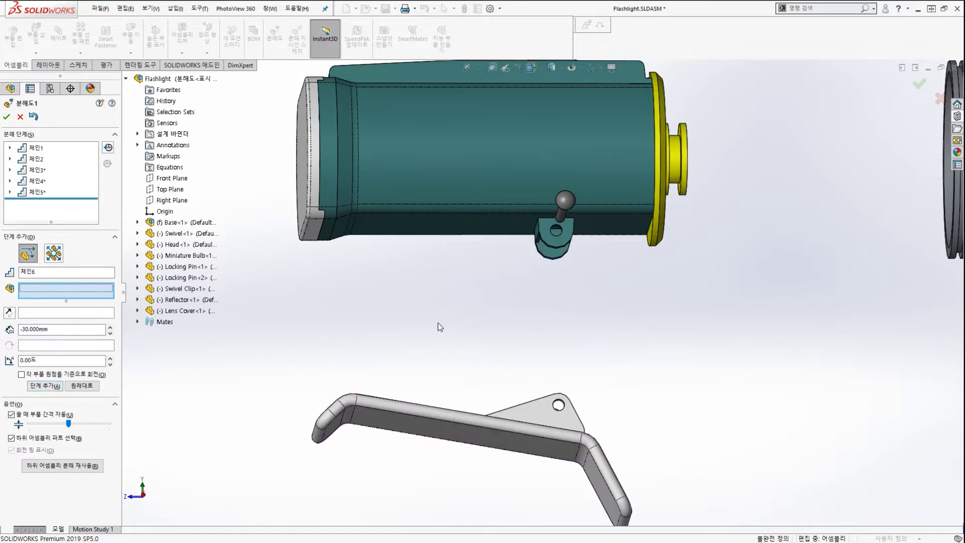
# Explode the switch on top of the Base subassembly 30 mm along the Y axis and add the explode step.
pyautogui.scroll(3, 504, 307)
pyautogui.moveTo(505, 306); pyautogui.dragTo(515, 417, button='middle')
pyautogui.scroll(-1, 516, 417)
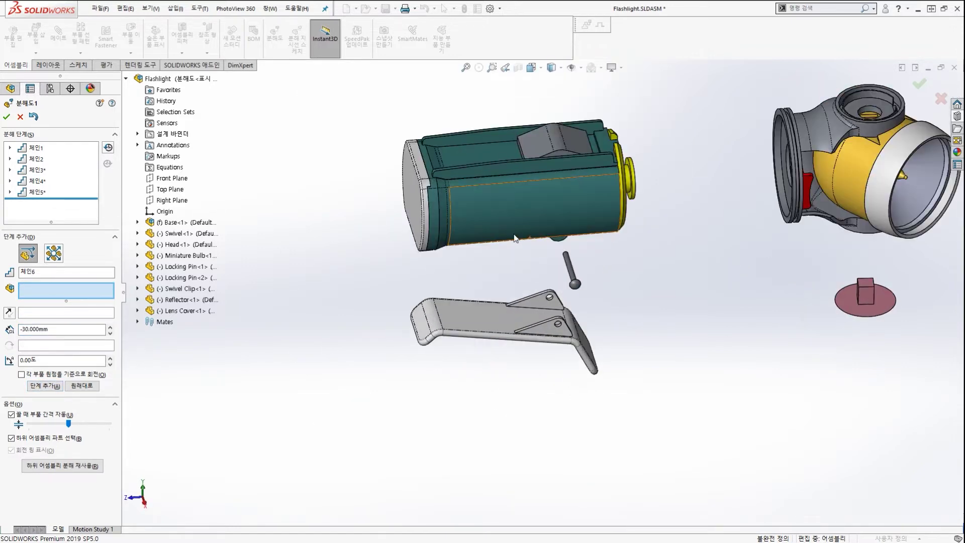
pyautogui.scroll(-1, 521, 221)
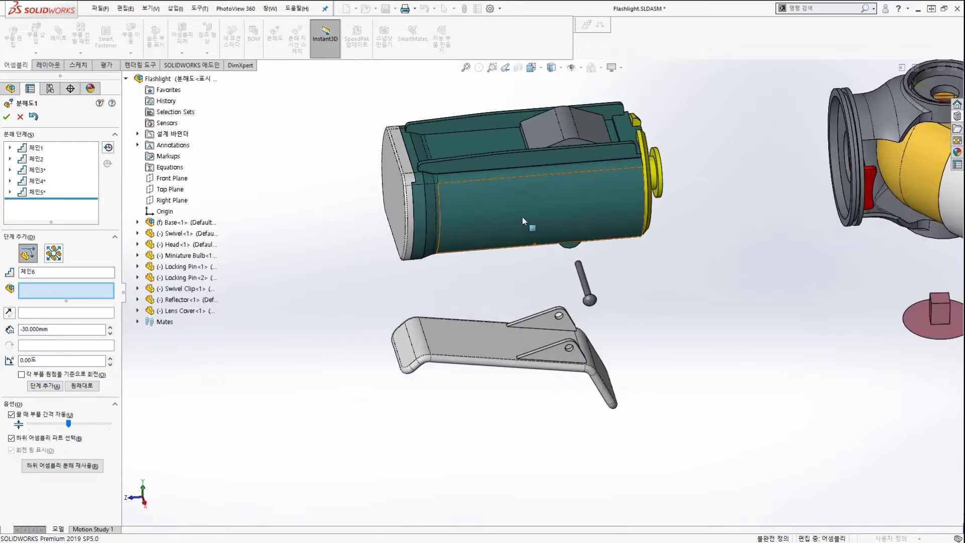
pyautogui.click(546, 123)
pyautogui.moveTo(607, 158); pyautogui.dragTo(603, 136, button='middle')
pyautogui.scroll(3, 609, 150)
pyautogui.click(556, 158)
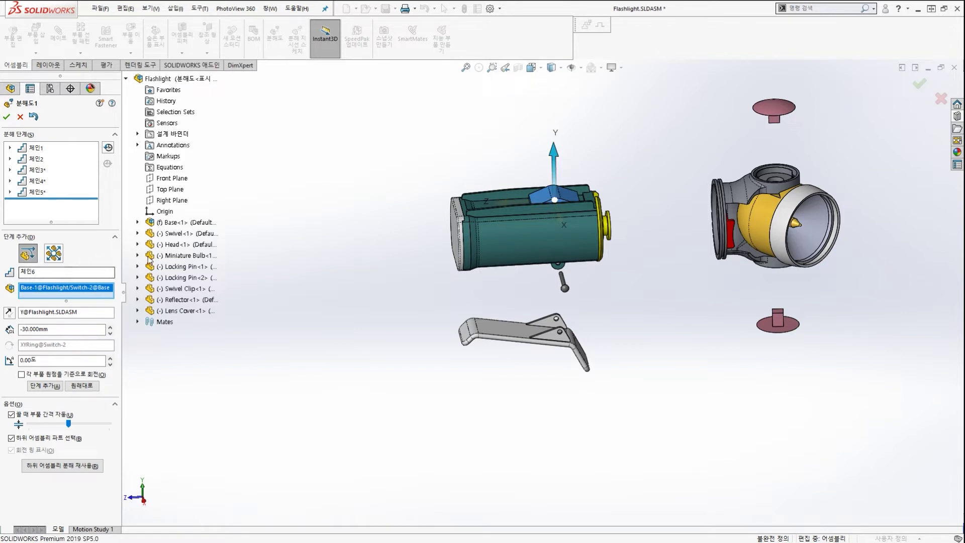
pyautogui.moveTo(413, 248); pyautogui.dragTo(520, 228, button='middle')
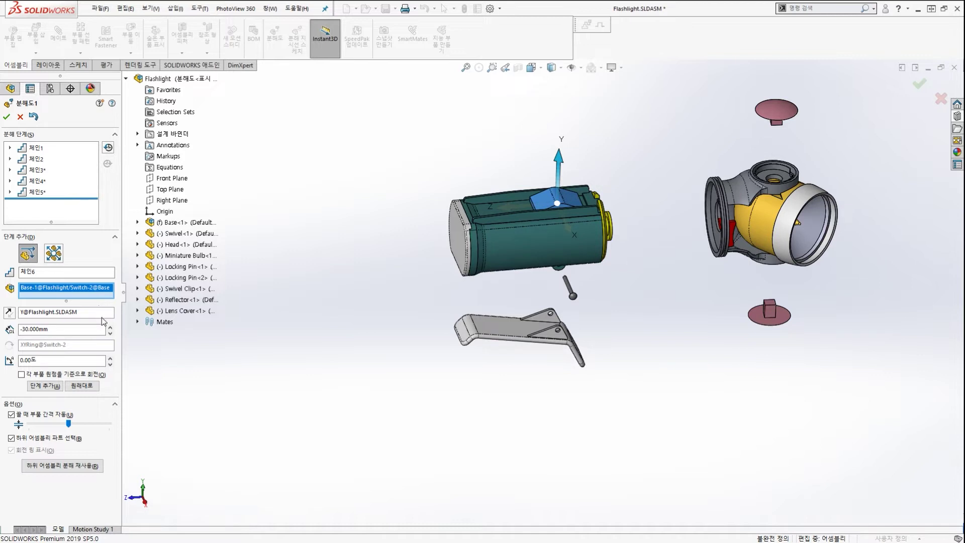
pyautogui.doubleClick(68, 329)
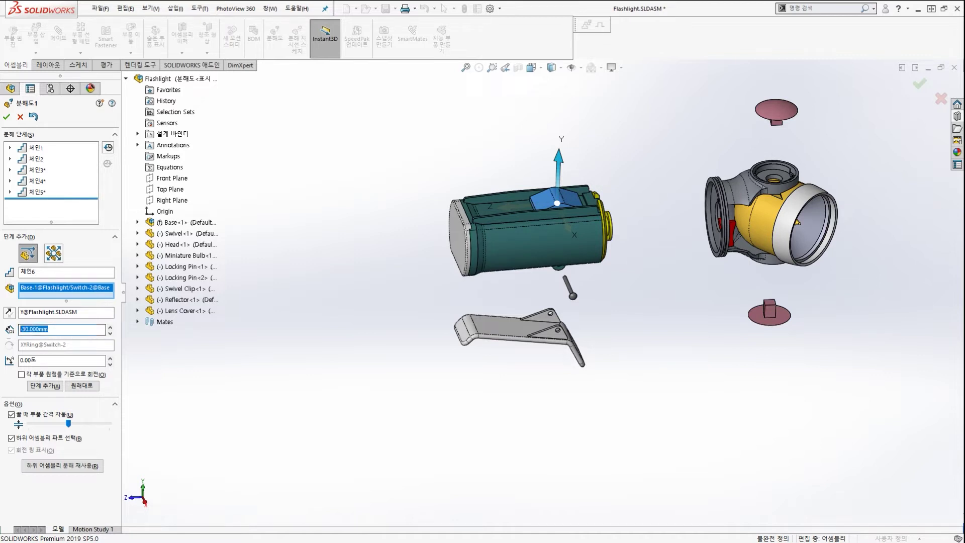
pyautogui.click(9, 330)
pyautogui.click(47, 385)
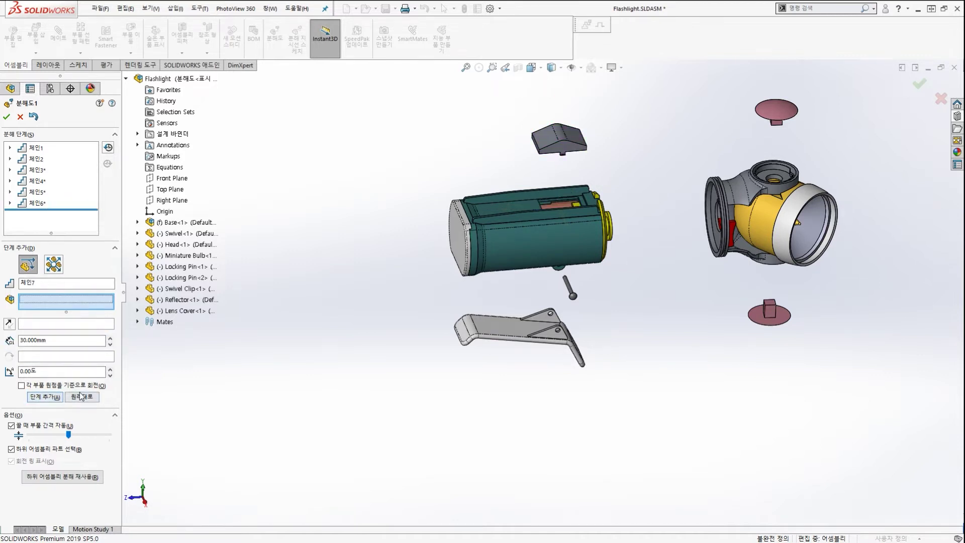
# Explode the yellow Round Swivel Cap of the Base subassembly by -30 mm along the Z axis and add the explode step.
pyautogui.moveTo(461, 289); pyautogui.dragTo(422, 297, button='middle')
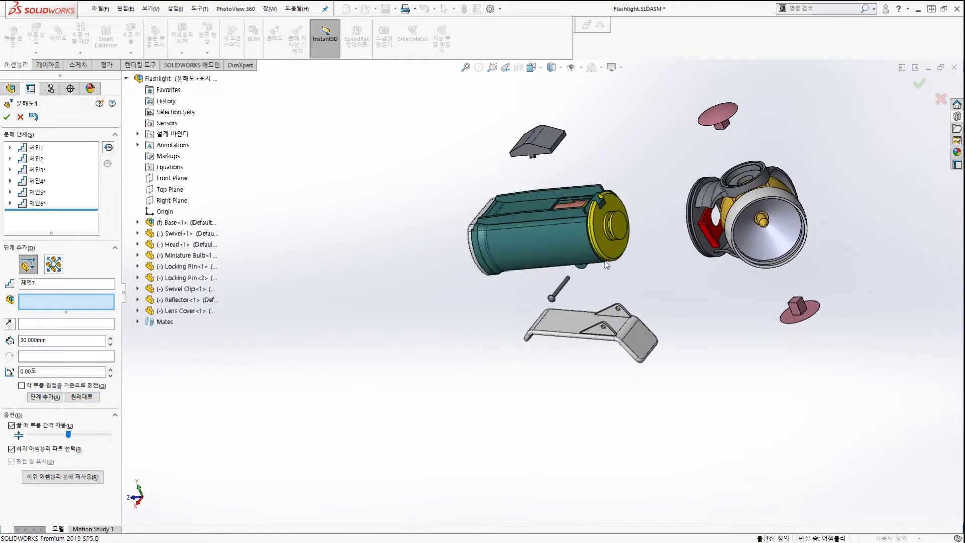
pyautogui.scroll(-2, 607, 265)
pyautogui.click(621, 217)
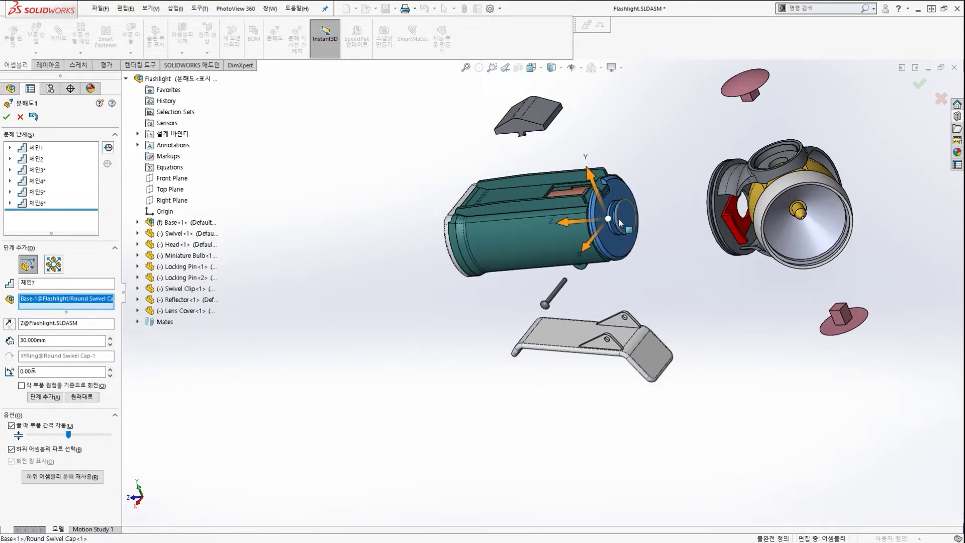
pyautogui.click(559, 226)
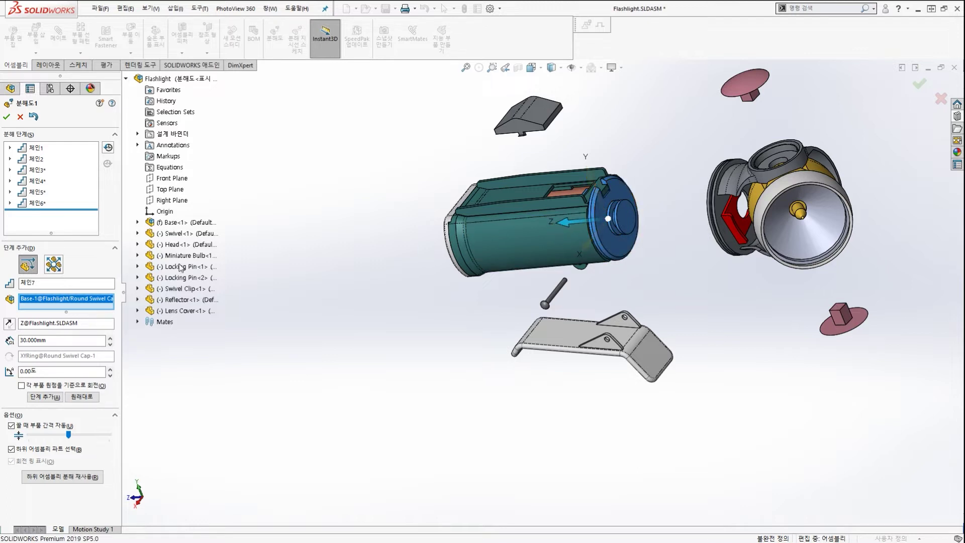
pyautogui.click(63, 341)
pyautogui.doubleClick(63, 341)
pyautogui.write('-30')
pyautogui.click(45, 396)
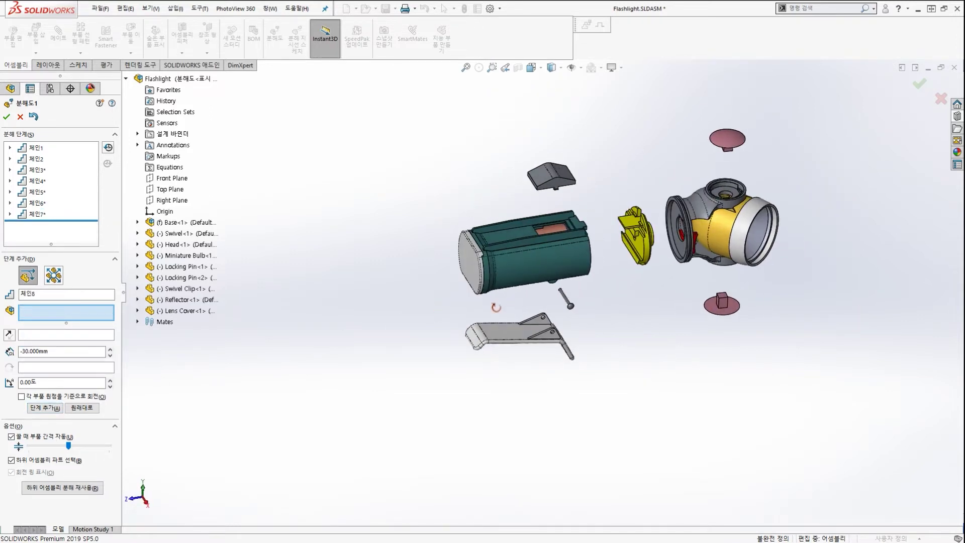
# Explode the Battery Cover at the end of the Base subassembly 100 mm along the Z axis and add the explode step.
pyautogui.scroll(-3, 476, 257)
pyautogui.scroll(-2, 477, 227)
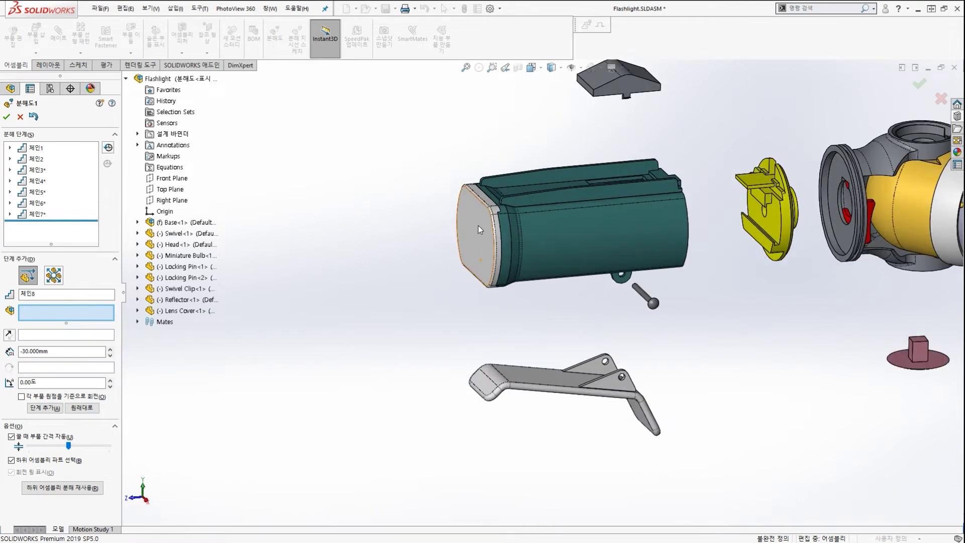
pyautogui.click(478, 218)
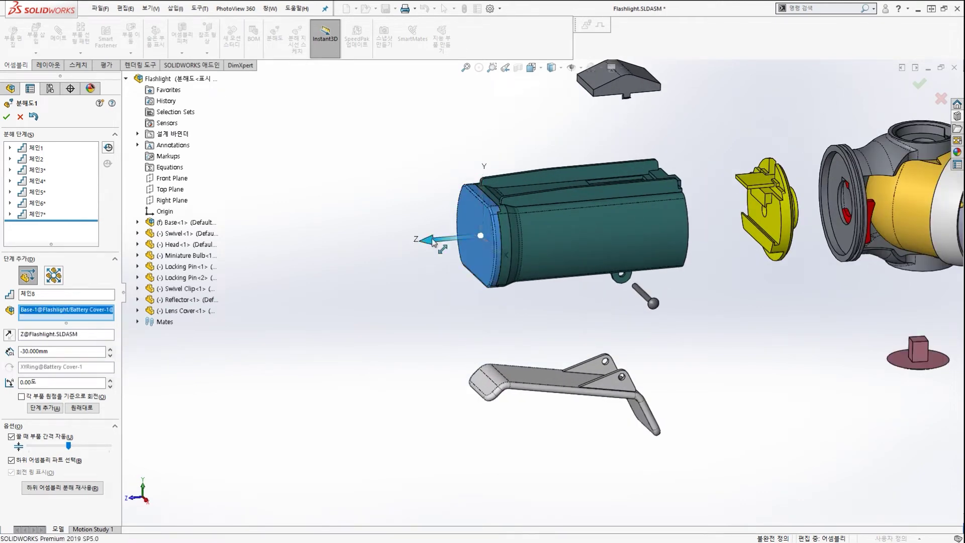
pyautogui.moveTo(48, 351); pyautogui.dragTo(4, 358)
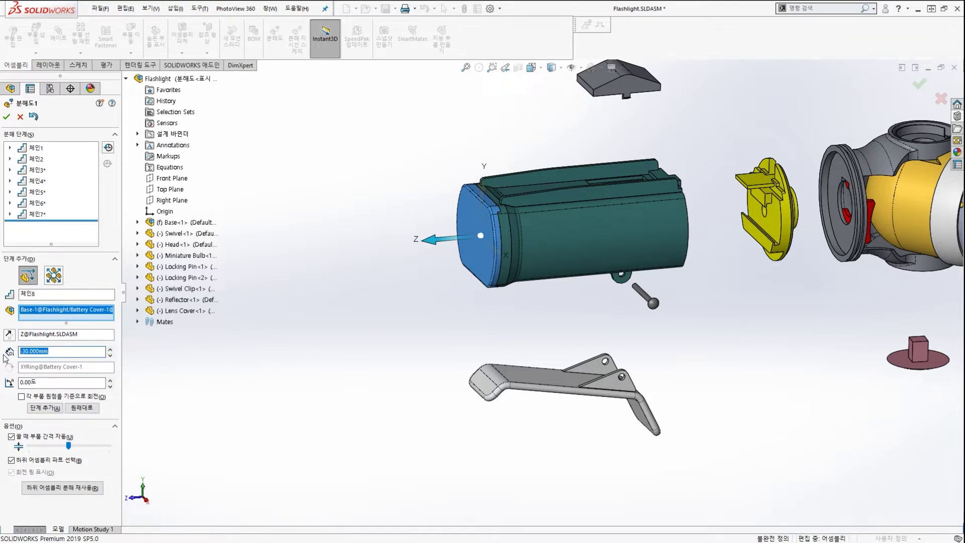
pyautogui.write('100')
pyautogui.click(45, 408)
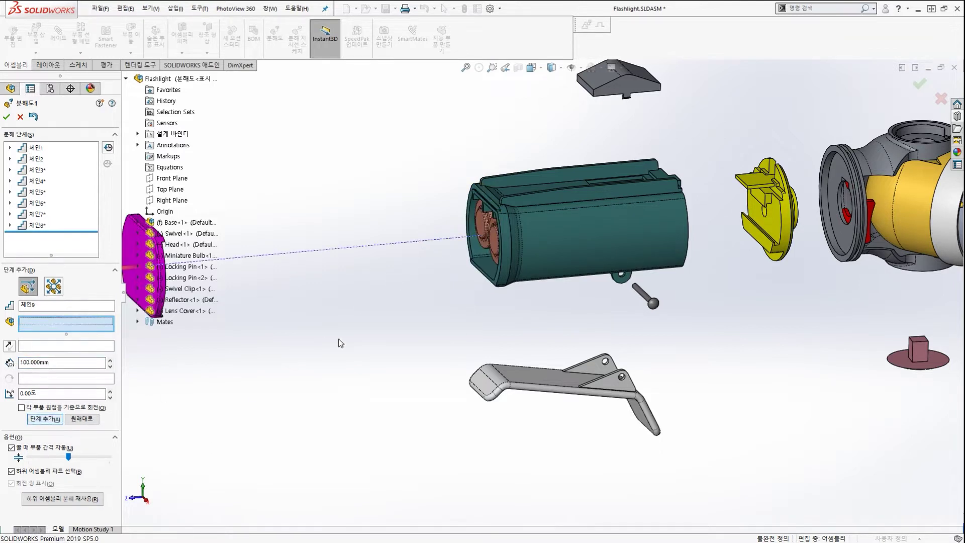
# Explode both AA batteries of the Base subassembly 75 mm along the Z axis and add the explode step.
pyautogui.scroll(4, 412, 295)
pyautogui.moveTo(418, 291); pyautogui.dragTo(451, 342, button='middle')
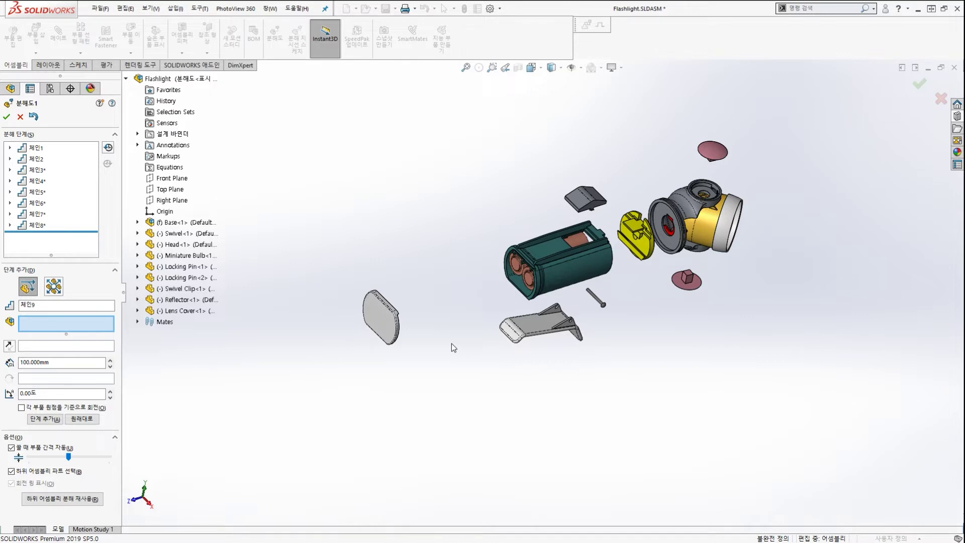
pyautogui.scroll(-4, 542, 319)
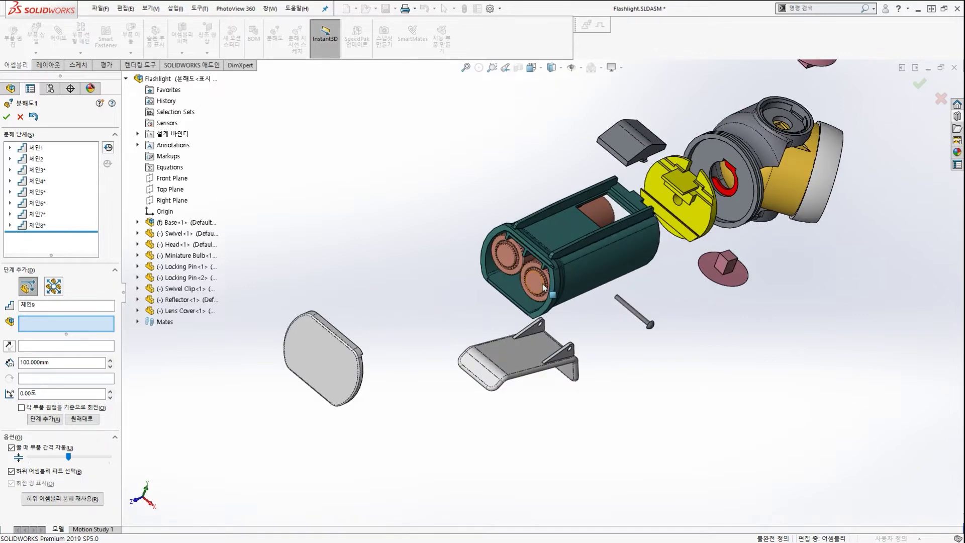
pyautogui.scroll(-2, 543, 287)
pyautogui.click(532, 279)
pyautogui.scroll(-3, 484, 229)
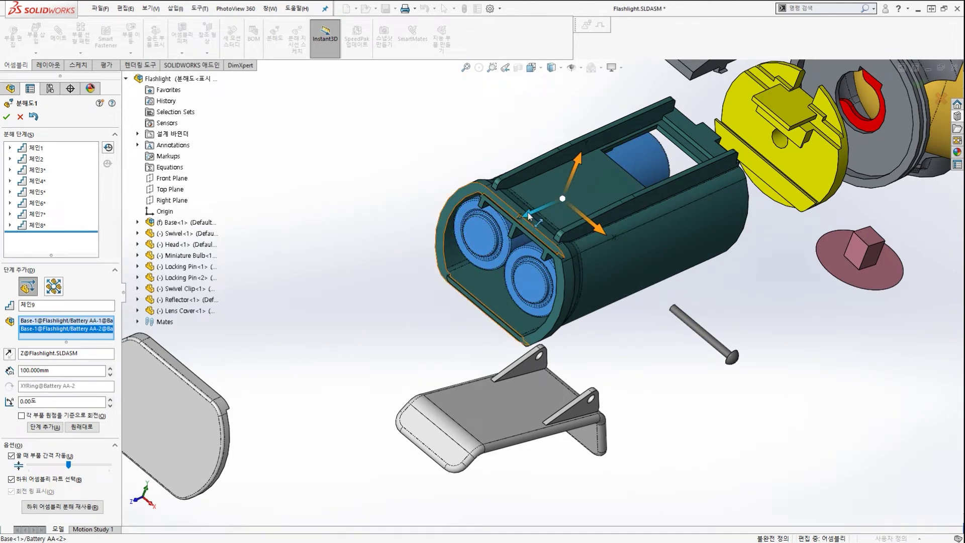
pyautogui.scroll(3, 527, 212)
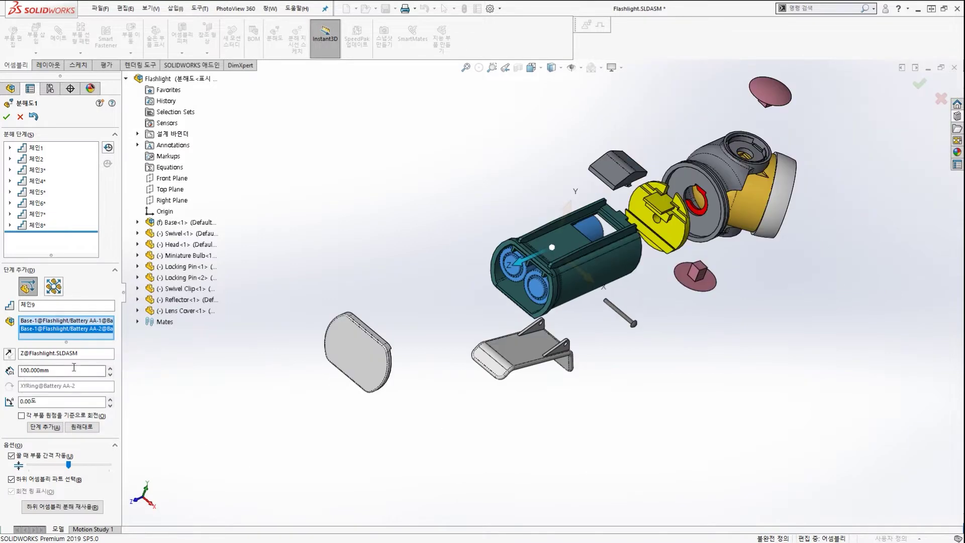
pyautogui.click(74, 369)
pyautogui.write('75')
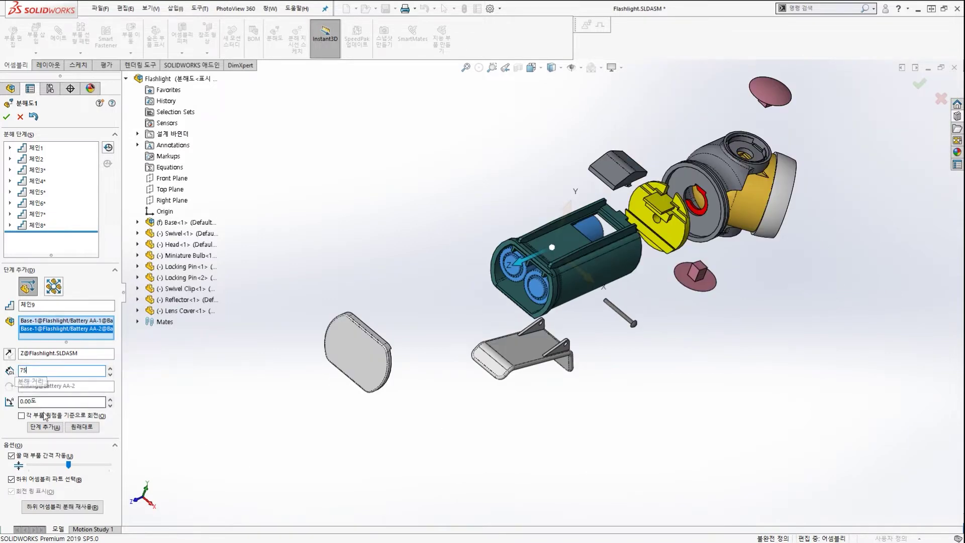
pyautogui.click(46, 427)
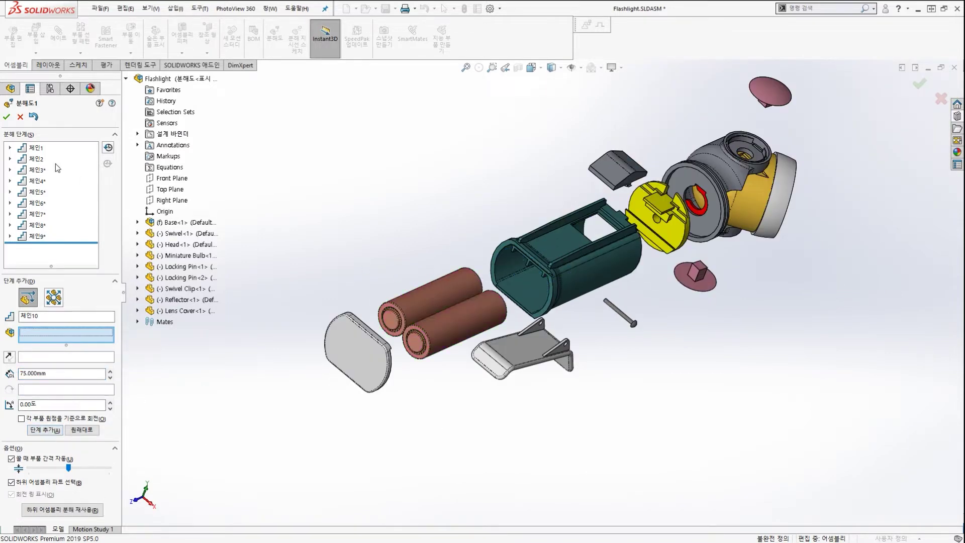
# Accept the exploded view and check 분해도1 by collapsing and re-exploding the assembly.
pyautogui.click(7, 118)
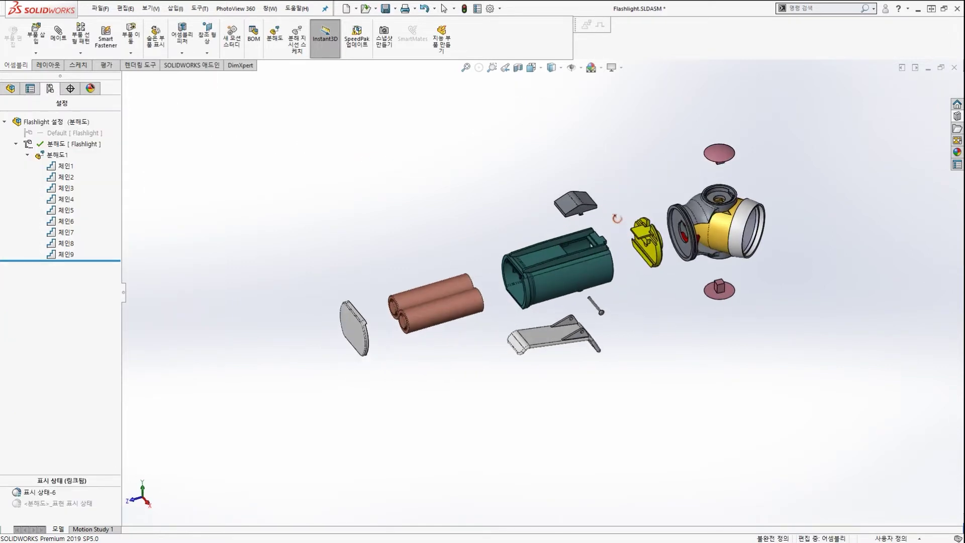
pyautogui.doubleClick(56, 155)
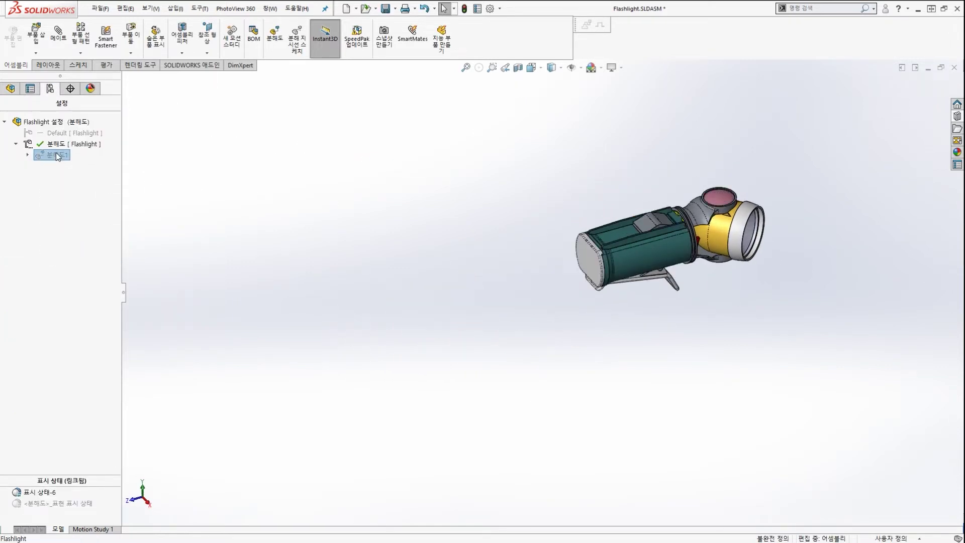
pyautogui.doubleClick(57, 156)
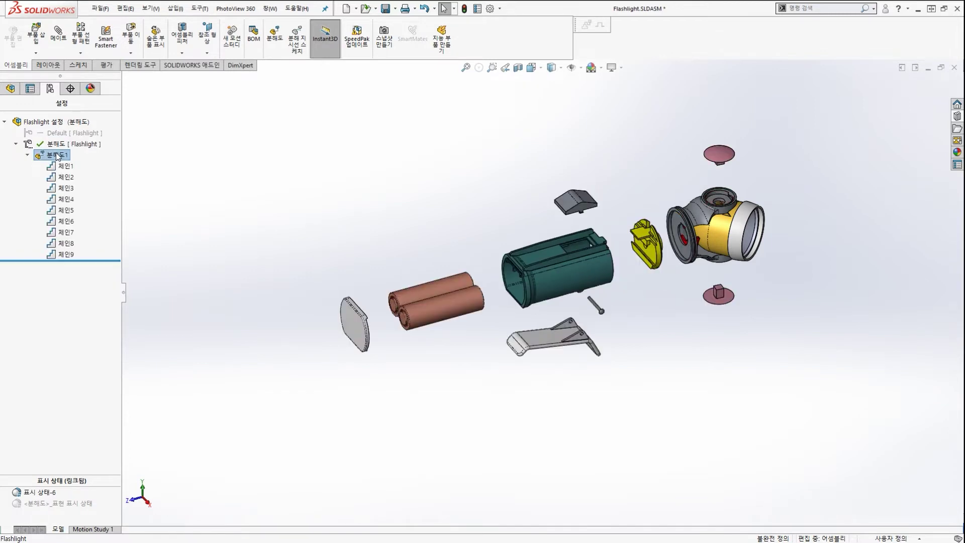
pyautogui.moveTo(521, 187)
pyautogui.mouseDown(button='middle')
pyautogui.moveTo(578, 233)
pyautogui.moveTo(539, 183)
pyautogui.mouseUp(button='middle')
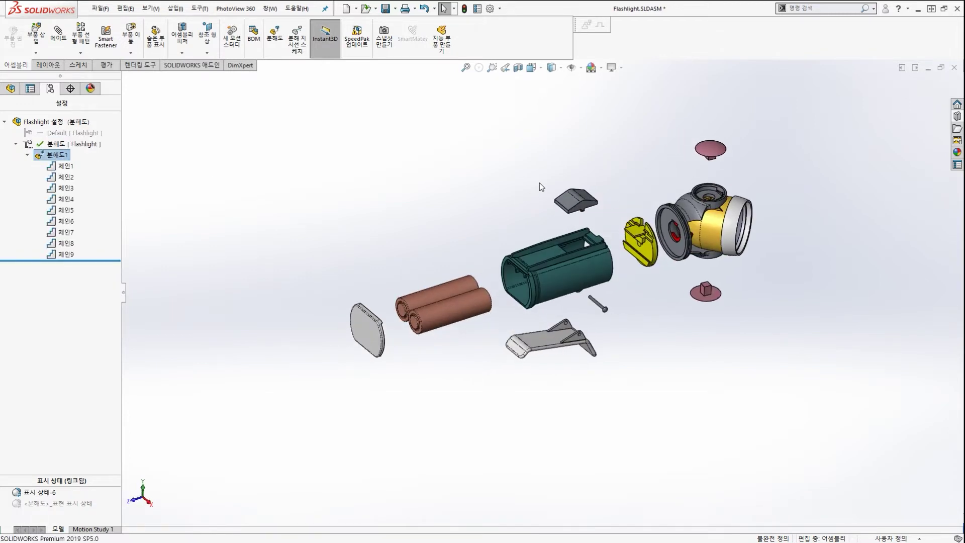
# Save the Flashlight assembly with its exploded view.
pyautogui.hotkey('ctrl', 's')
pyautogui.click(472, 247)
pyautogui.moveTo(674, 190); pyautogui.dragTo(634, 172, button='middle')
pyautogui.click(233, 134)
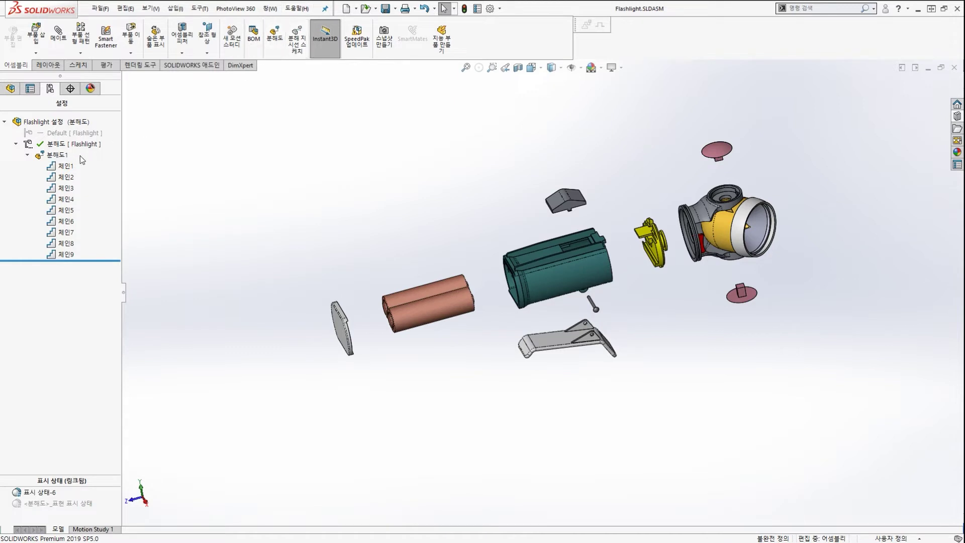
# Reopen the exploded view 분해도1 for editing and select the red Swivel Clip as the component to explode.
pyautogui.rightClick(53, 156)
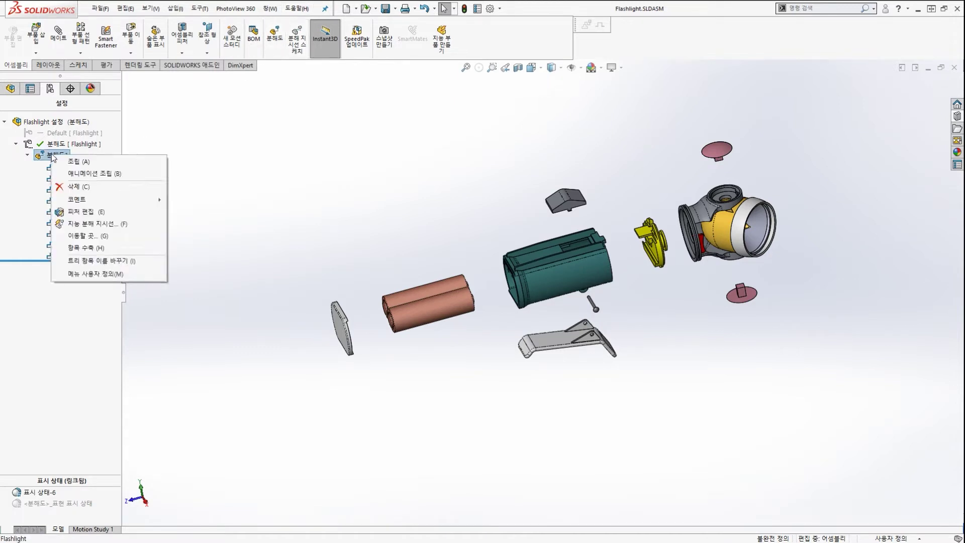
pyautogui.click(74, 214)
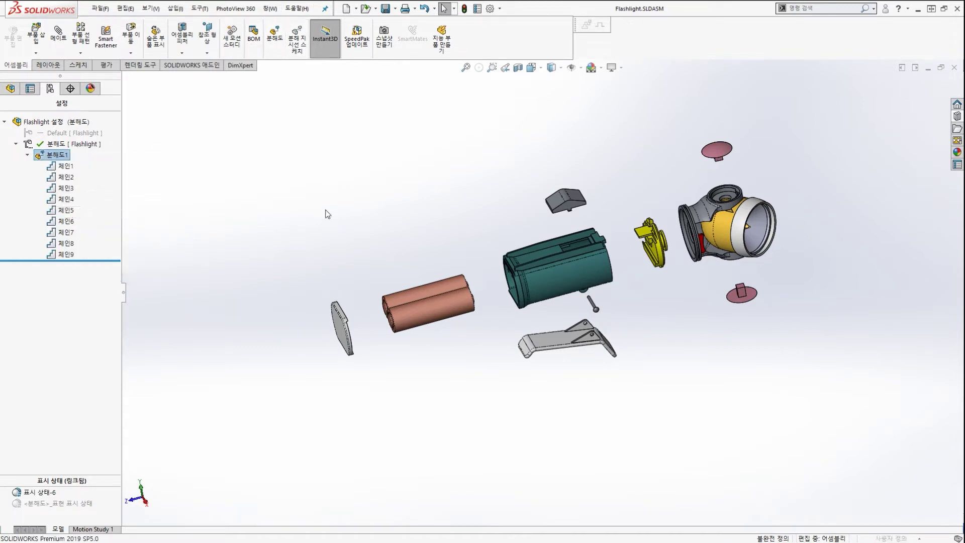
pyautogui.moveTo(614, 199)
pyautogui.mouseDown(button='middle')
pyautogui.moveTo(634, 268)
pyautogui.moveTo(644, 234)
pyautogui.moveTo(676, 242)
pyautogui.moveTo(661, 242)
pyautogui.mouseUp(button='middle')
pyautogui.hotkey('ctrl', '2')
pyautogui.moveTo(559, 138); pyautogui.dragTo(557, 213)
pyautogui.moveTo(572, 227); pyautogui.dragTo(626, 211)
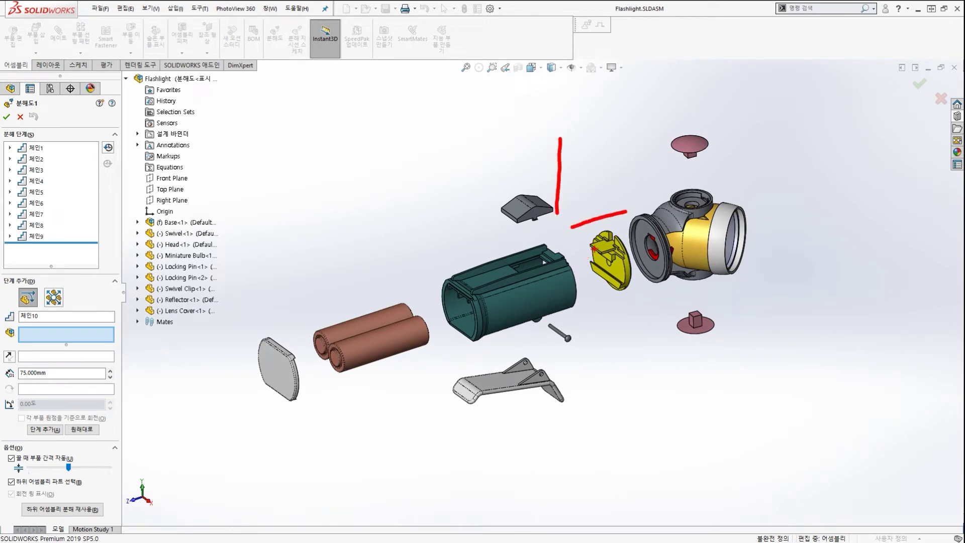
pyautogui.press('Escape')
pyautogui.moveTo(698, 266); pyautogui.dragTo(598, 281, button='middle')
pyautogui.scroll(-3, 697, 272)
pyautogui.scroll(-3, 691, 256)
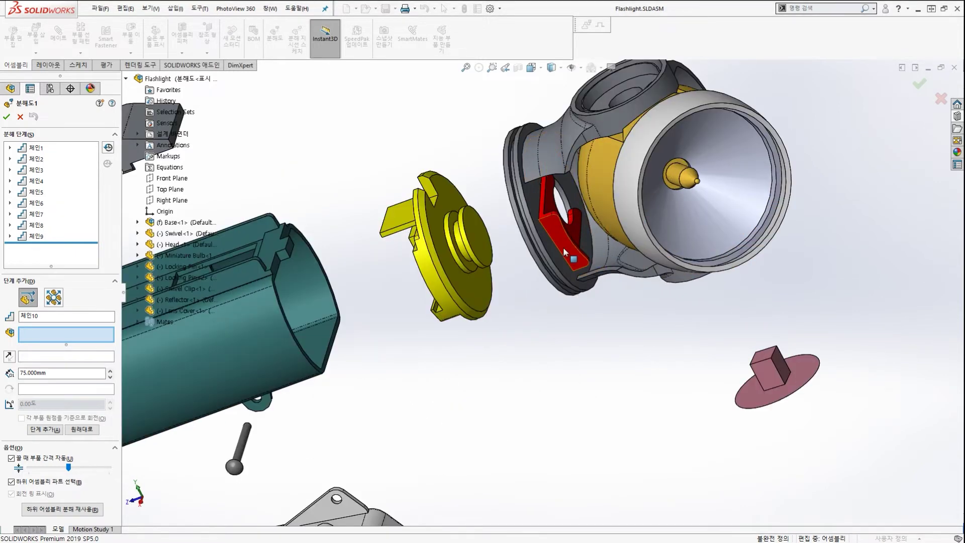
pyautogui.click(563, 246)
pyautogui.scroll(4, 563, 246)
pyautogui.moveTo(527, 185); pyautogui.dragTo(584, 234, button='middle')
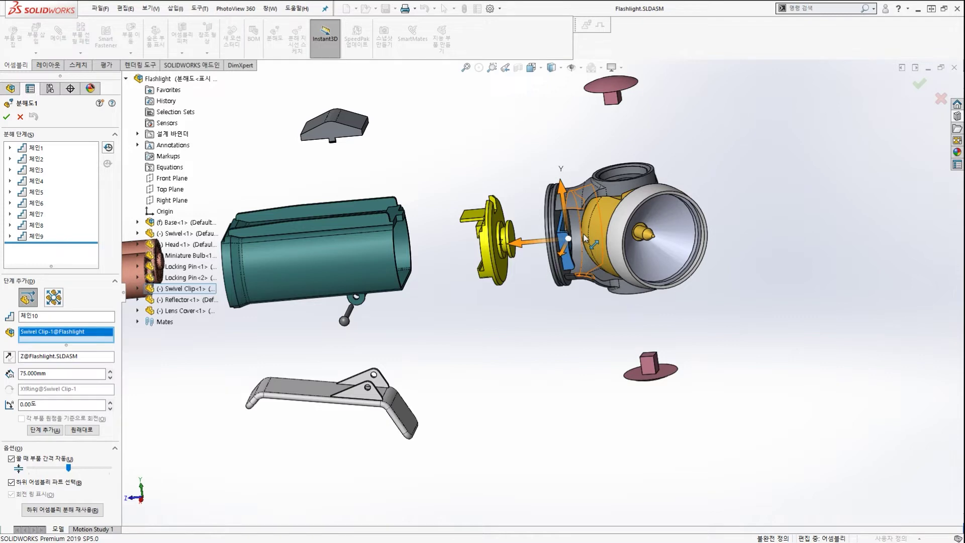
pyautogui.moveTo(568, 268); pyautogui.dragTo(567, 278, button='middle')
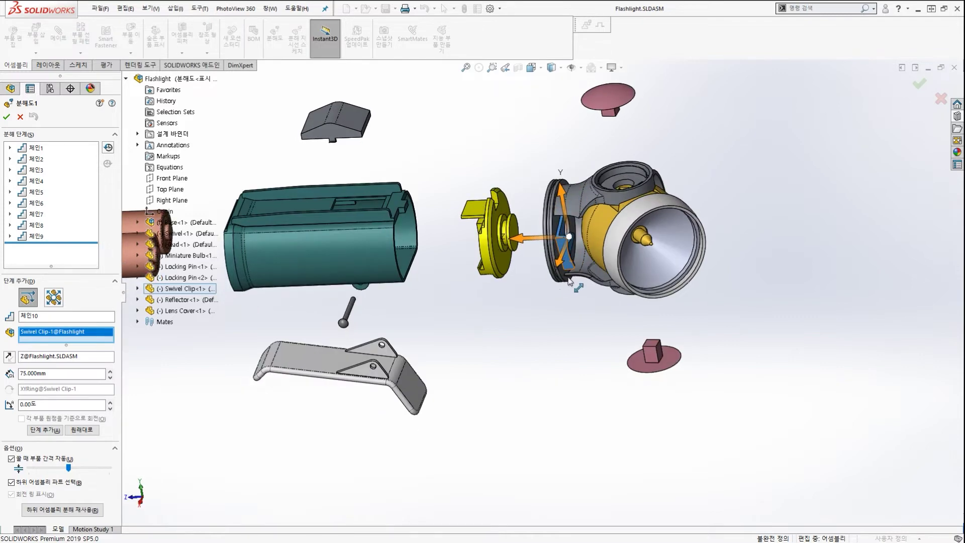
pyautogui.hotkey('ctrl', '1')
pyautogui.moveTo(546, 227); pyautogui.dragTo(541, 246)
pyautogui.moveTo(563, 235); pyautogui.dragTo(562, 261)
pyautogui.moveTo(561, 272); pyautogui.dragTo(520, 401)
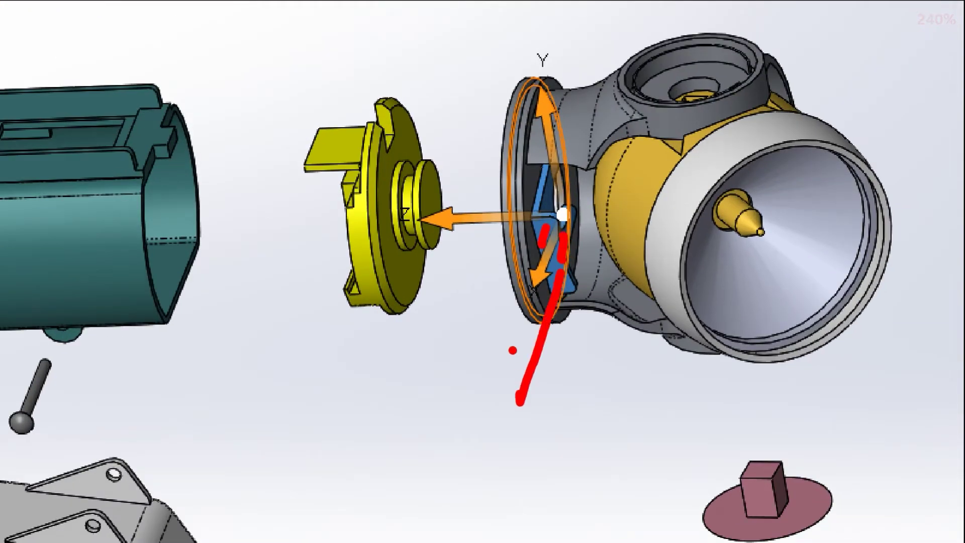
pyautogui.moveTo(513, 350); pyautogui.dragTo(573, 405)
pyautogui.moveTo(546, 276); pyautogui.dragTo(474, 272)
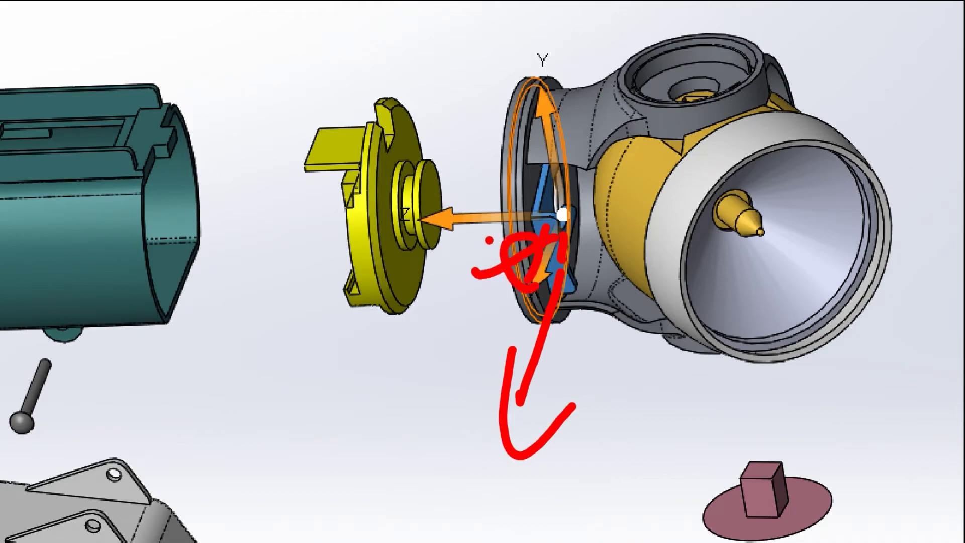
pyautogui.press('Escape')
pyautogui.moveTo(541, 284); pyautogui.dragTo(559, 261, button='middle')
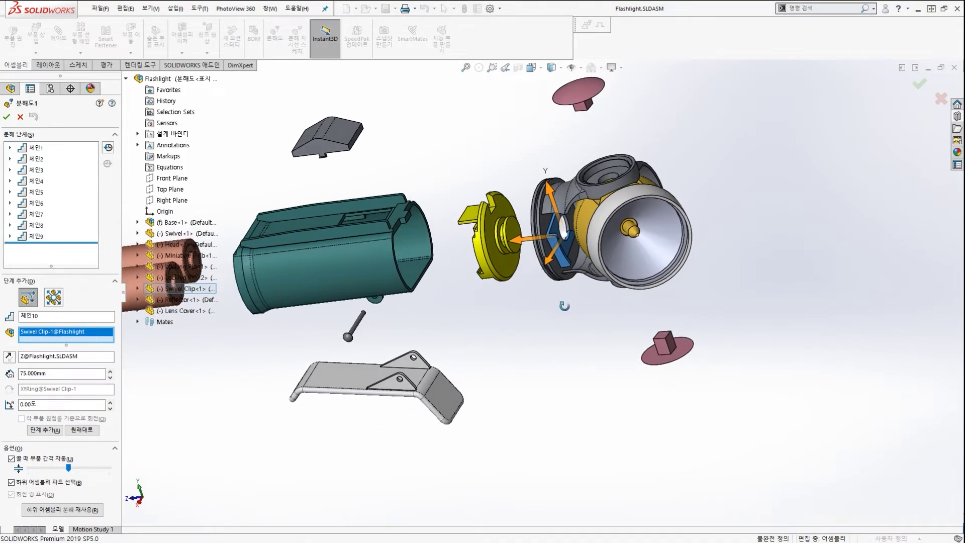
pyautogui.scroll(-5, 565, 260)
pyautogui.scroll(-3, 567, 224)
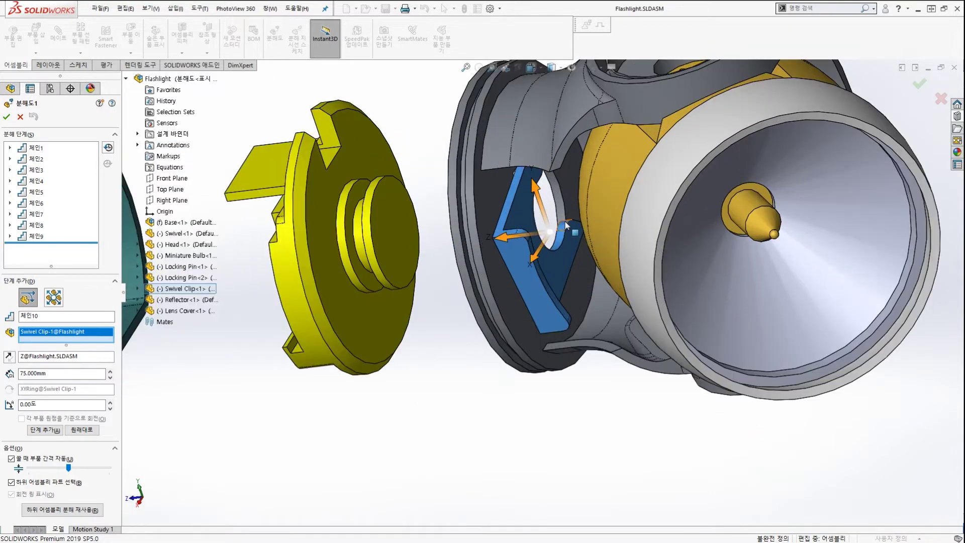
pyautogui.scroll(-2, 568, 226)
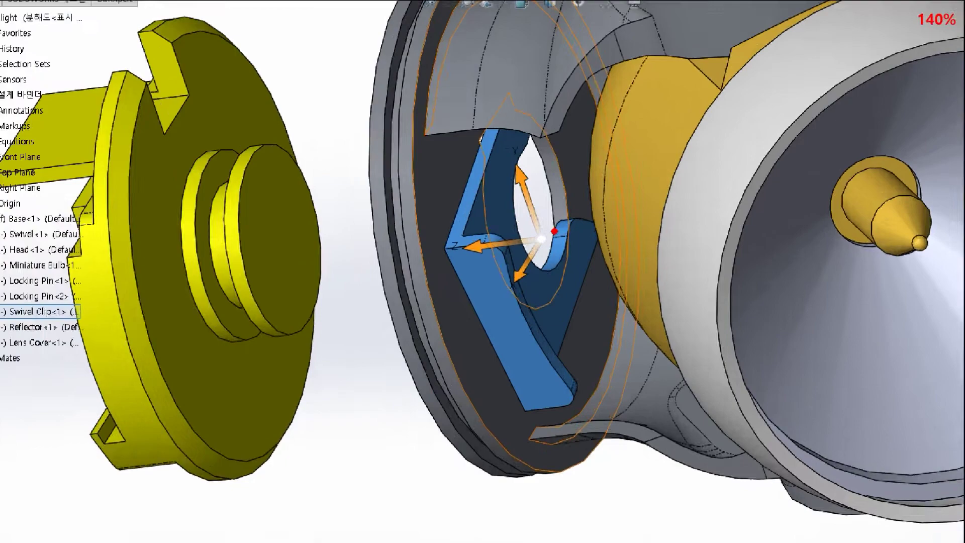
pyautogui.scroll(4, 555, 231)
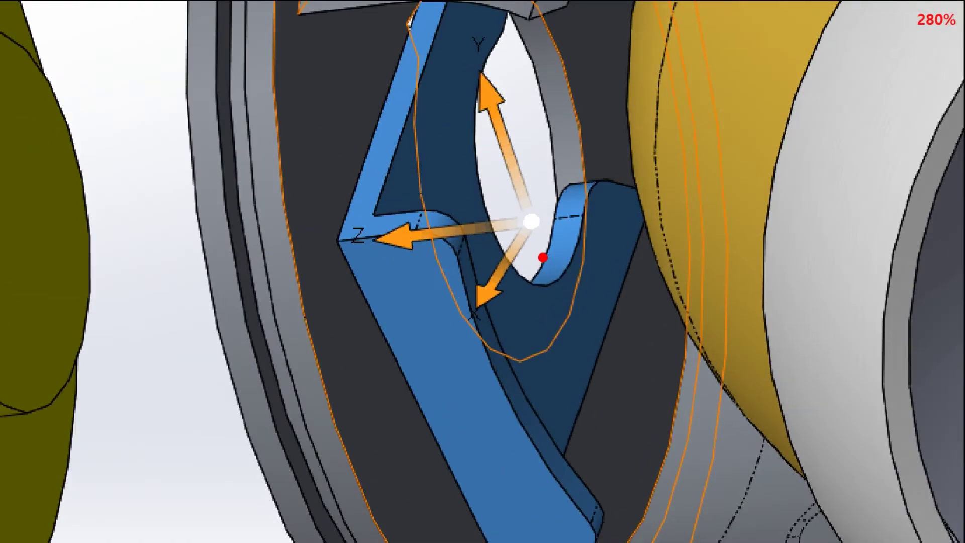
pyautogui.moveTo(548, 251)
pyautogui.mouseDown()
pyautogui.moveTo(544, 205)
pyautogui.moveTo(535, 243)
pyautogui.mouseUp()
pyautogui.moveTo(628, 377); pyautogui.dragTo(555, 226)
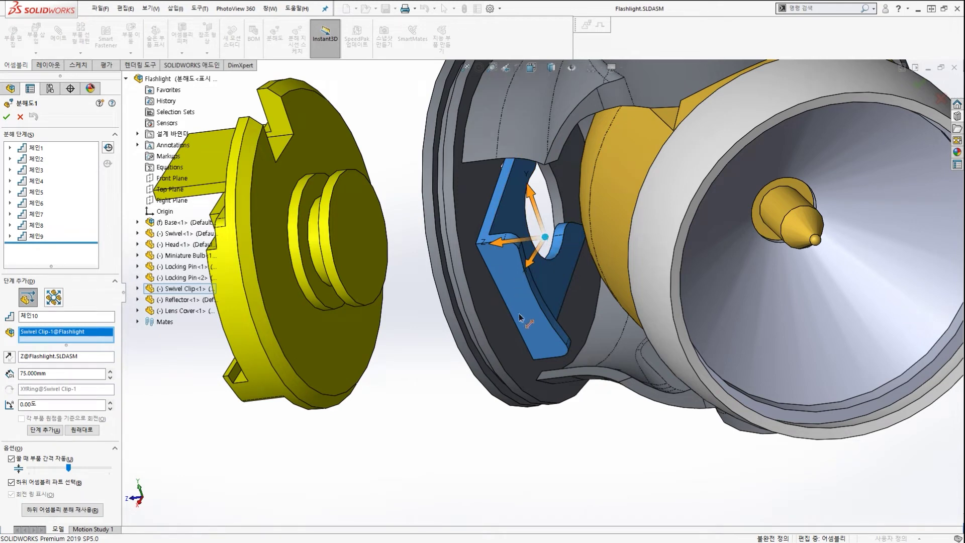
# Align the explode manipulator of the Swivel Clip to the clip's slanted flange face so Z runs normal to it.
pyautogui.scroll(1, 528, 310)
pyautogui.moveTo(528, 310); pyautogui.dragTo(530, 332, button='middle')
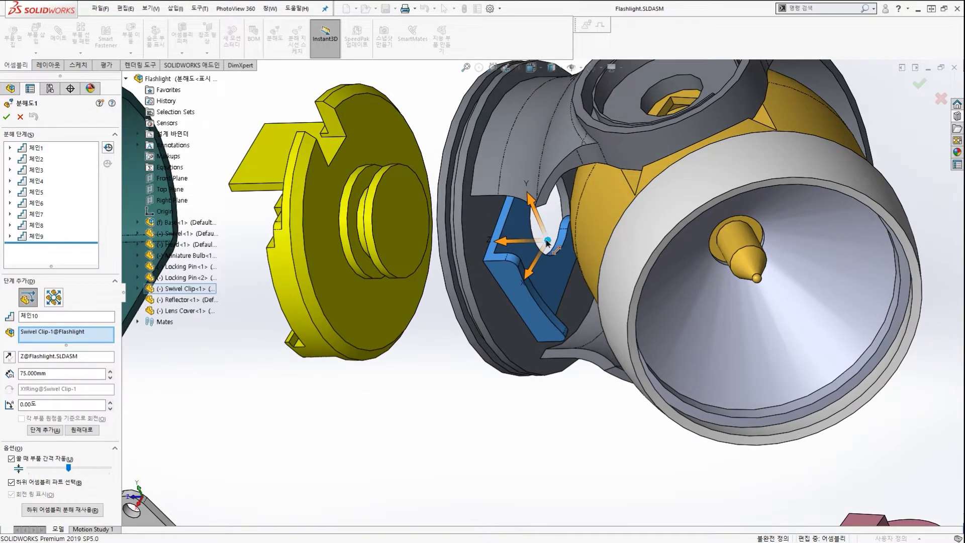
pyautogui.moveTo(544, 241); pyautogui.dragTo(529, 309)
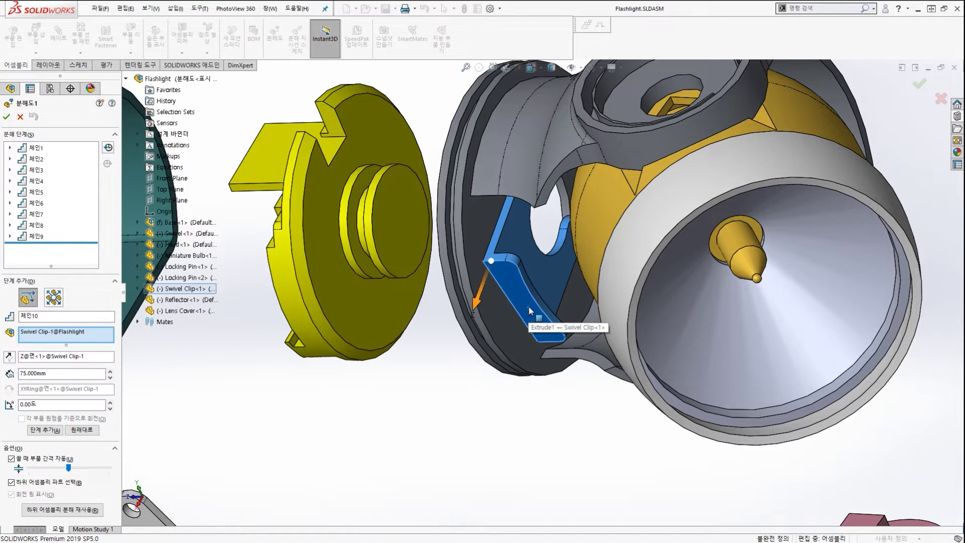
pyautogui.moveTo(483, 413)
pyautogui.mouseDown()
pyautogui.moveTo(524, 320)
pyautogui.moveTo(454, 456)
pyautogui.mouseUp()
pyautogui.moveTo(446, 400); pyautogui.dragTo(484, 427)
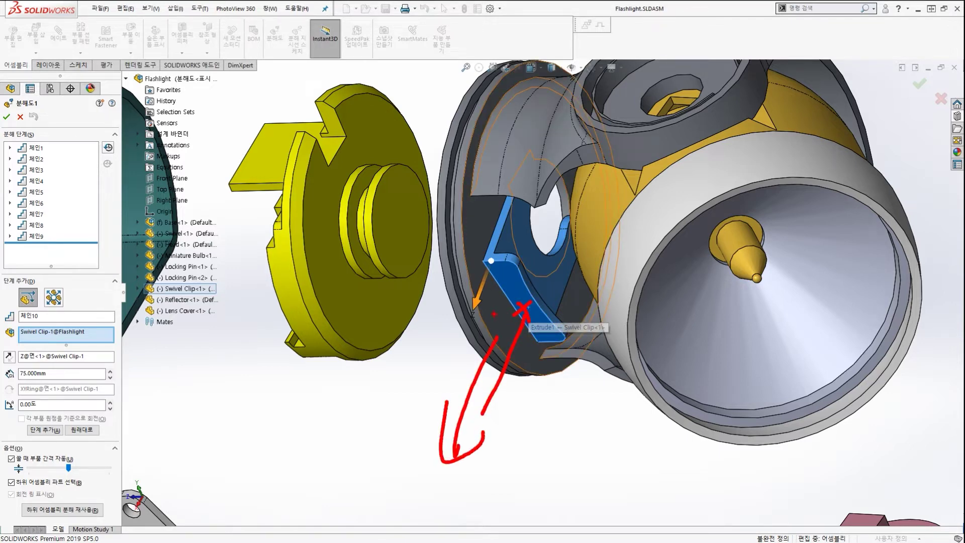
pyautogui.moveTo(495, 314); pyautogui.dragTo(462, 344)
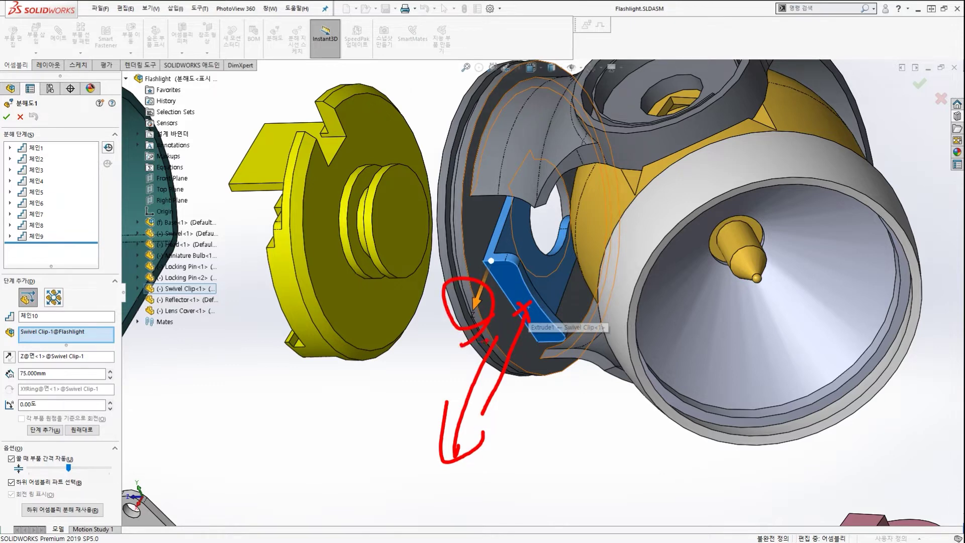
pyautogui.press('Escape')
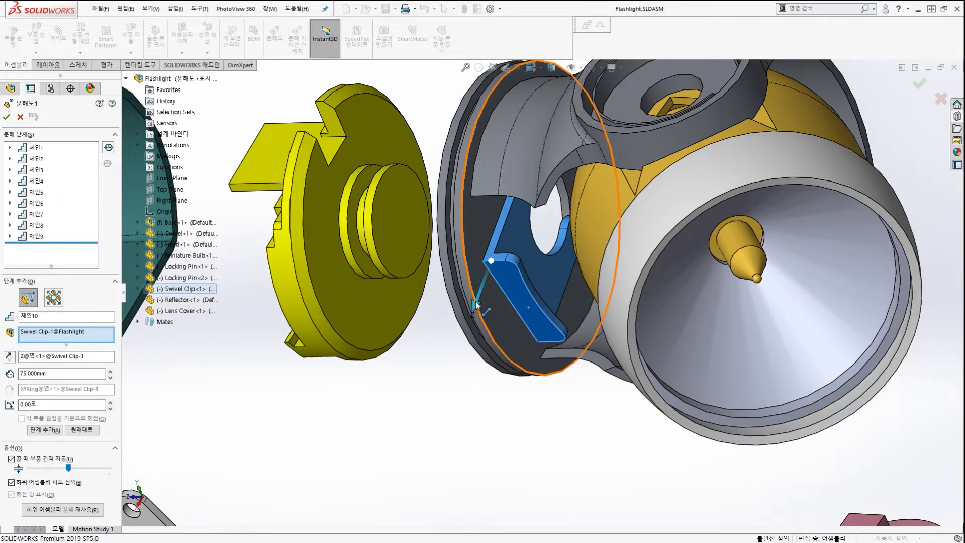
# Explode the Swivel Clip about 30 mm out of the Swivel along the face-aligned Z axis and complete the explode step.
pyautogui.scroll(5, 472, 326)
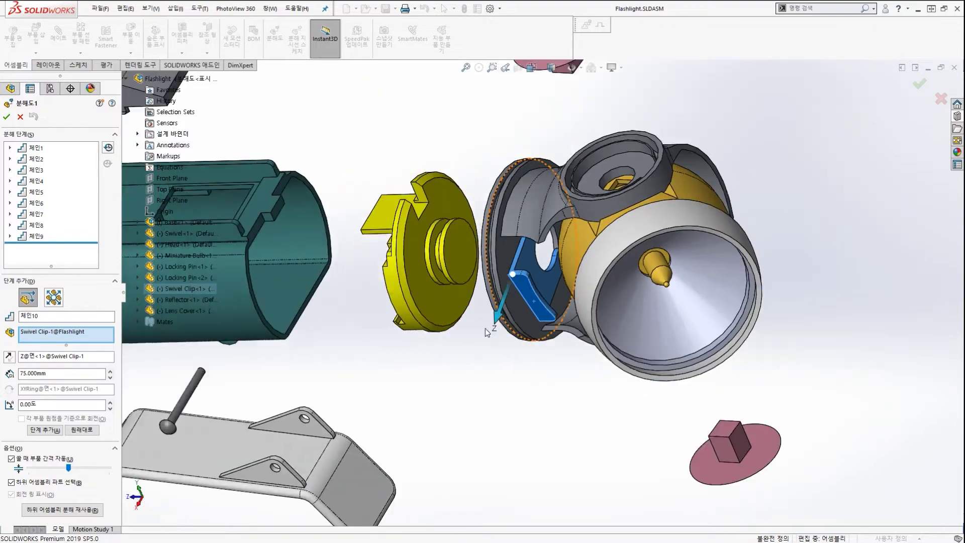
pyautogui.moveTo(432, 300); pyautogui.dragTo(504, 244, button='middle')
pyautogui.scroll(3, 504, 244)
pyautogui.scroll(-3, 504, 243)
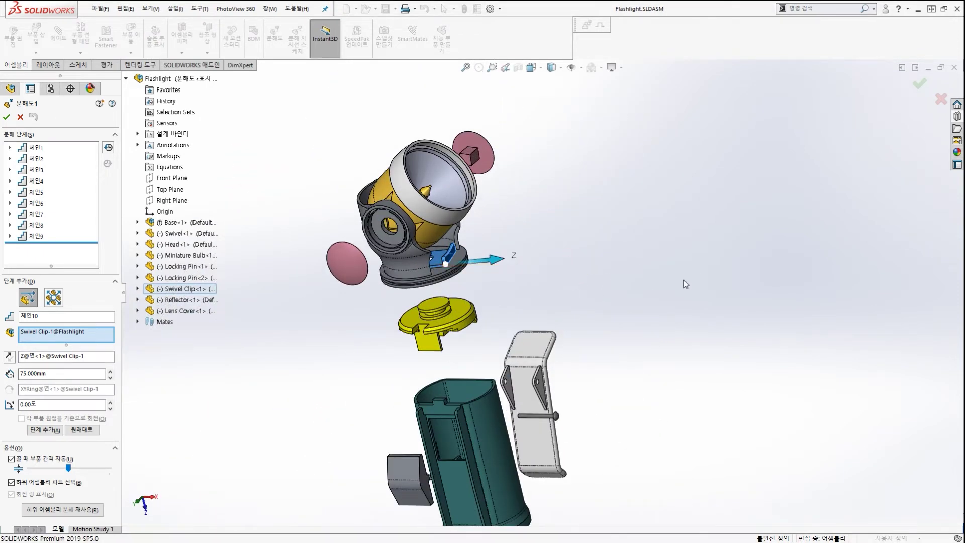
pyautogui.moveTo(686, 280); pyautogui.dragTo(636, 276, button='middle')
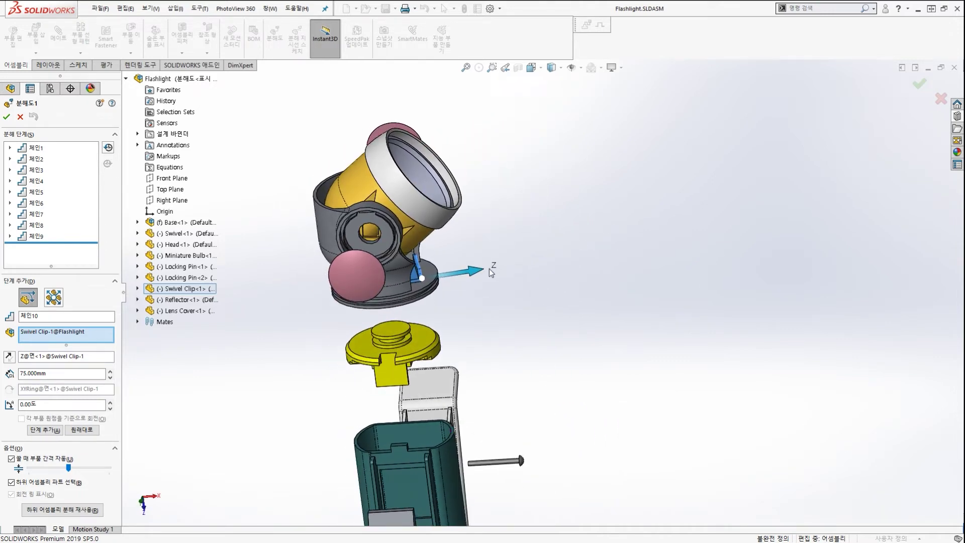
pyautogui.moveTo(474, 273); pyautogui.dragTo(962, 204)
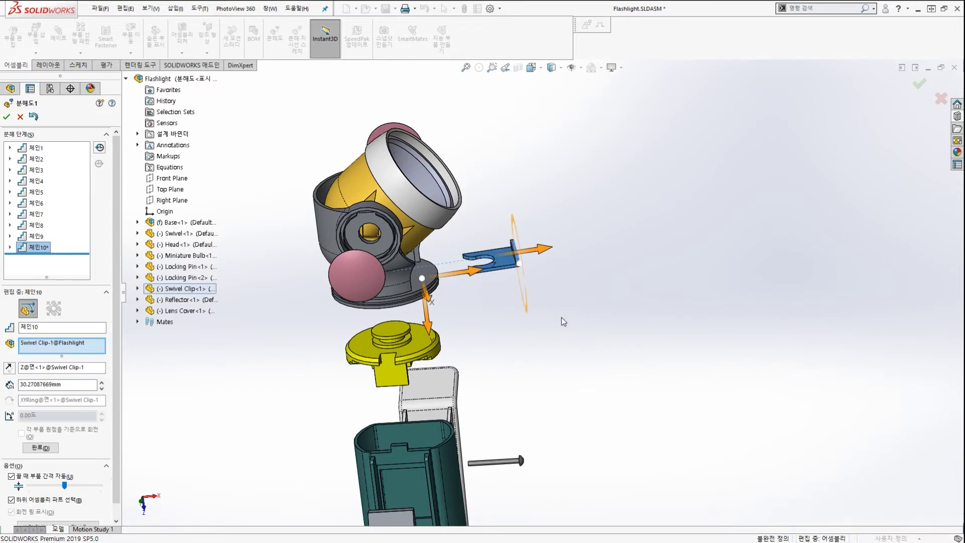
pyautogui.moveTo(495, 333)
pyautogui.mouseDown(button='middle')
pyautogui.moveTo(503, 295)
pyautogui.moveTo(473, 311)
pyautogui.moveTo(531, 327)
pyautogui.moveTo(497, 324)
pyautogui.mouseUp(button='middle')
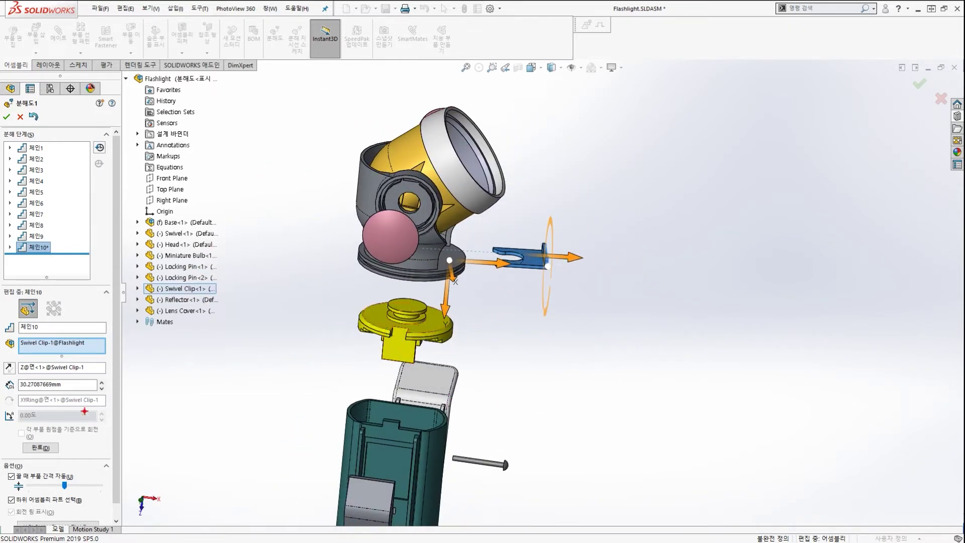
pyautogui.click(48, 448)
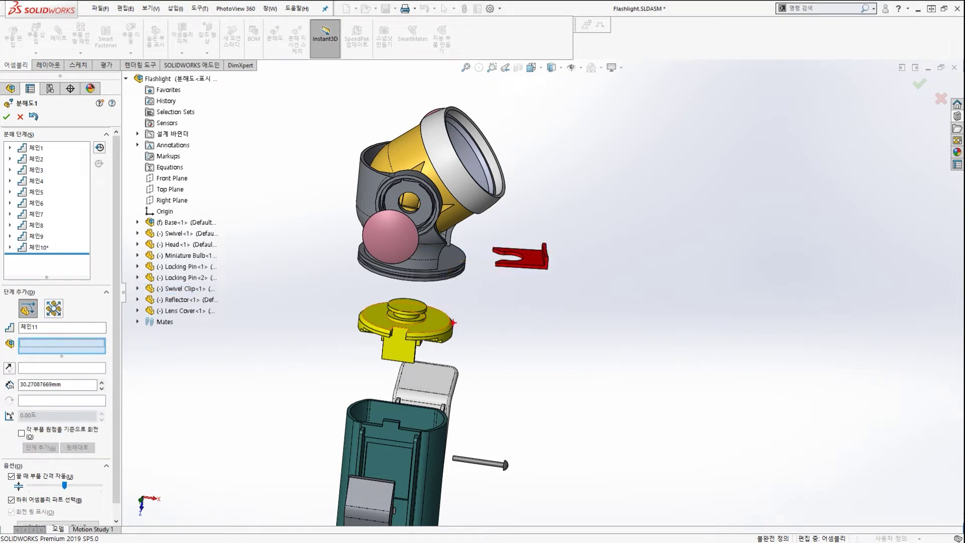
pyautogui.moveTo(453, 322); pyautogui.dragTo(583, 285, button='middle')
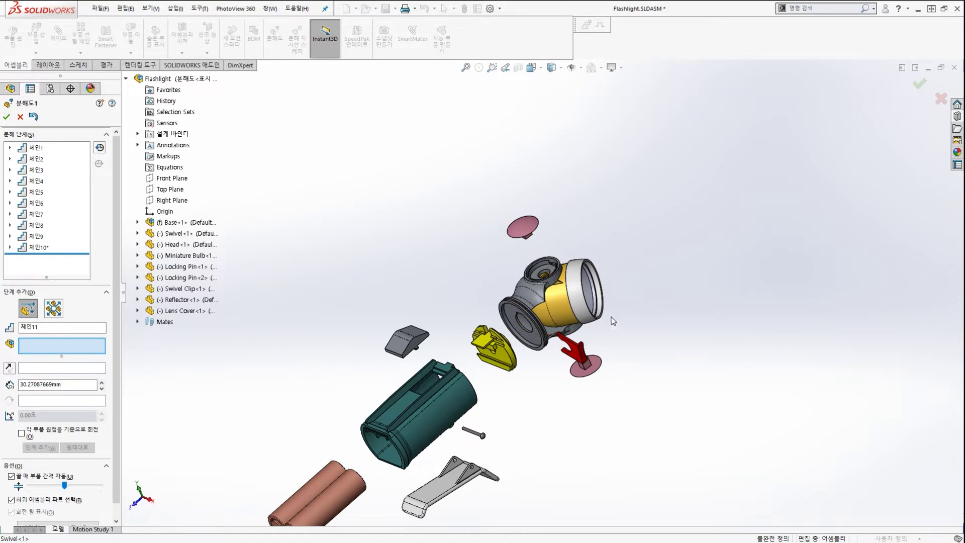
pyautogui.moveTo(613, 322); pyautogui.dragTo(574, 332, button='middle')
pyautogui.scroll(-5, 574, 332)
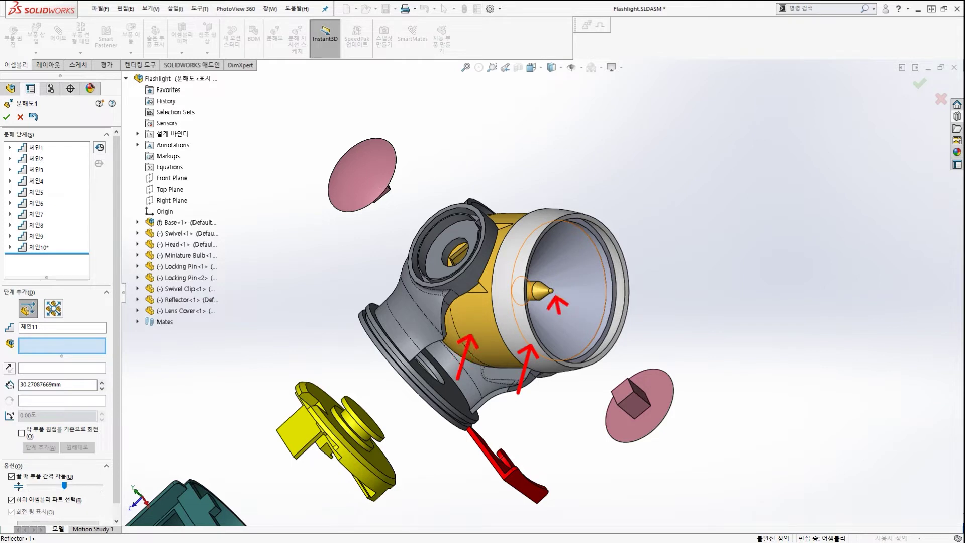
pyautogui.moveTo(408, 343)
pyautogui.mouseDown()
pyautogui.moveTo(400, 291)
pyautogui.moveTo(389, 368)
pyautogui.mouseUp()
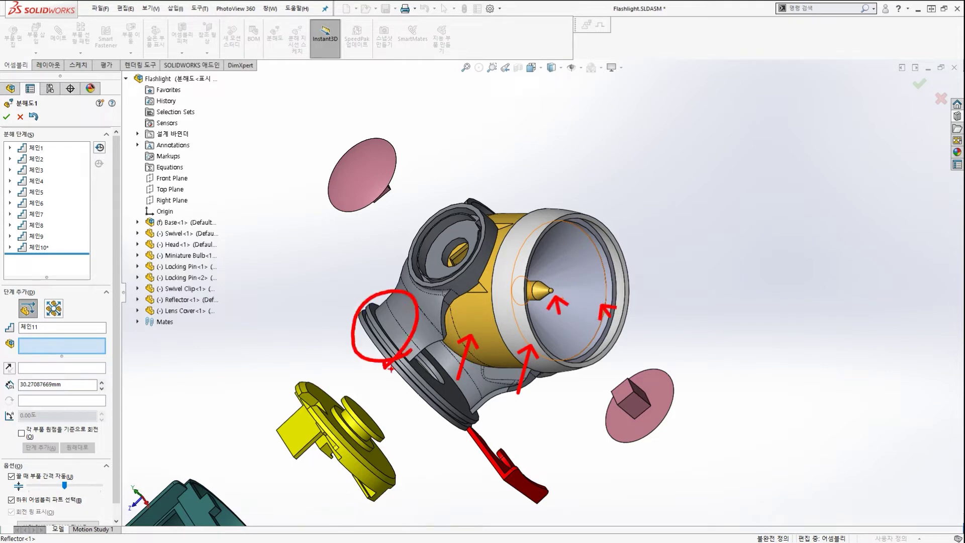
pyautogui.press('Escape')
pyautogui.hotkey('ctrl', '2')
pyautogui.moveTo(542, 163); pyautogui.dragTo(454, 241)
pyautogui.moveTo(515, 169)
pyautogui.mouseDown()
pyautogui.moveTo(576, 162)
pyautogui.moveTo(734, 218)
pyautogui.mouseUp()
pyautogui.moveTo(508, 245); pyautogui.dragTo(629, 247)
pyautogui.moveTo(509, 247)
pyautogui.mouseDown()
pyautogui.moveTo(556, 299)
pyautogui.moveTo(546, 255)
pyautogui.mouseUp()
pyautogui.moveTo(654, 246)
pyautogui.mouseDown()
pyautogui.moveTo(658, 357)
pyautogui.moveTo(673, 257)
pyautogui.mouseUp()
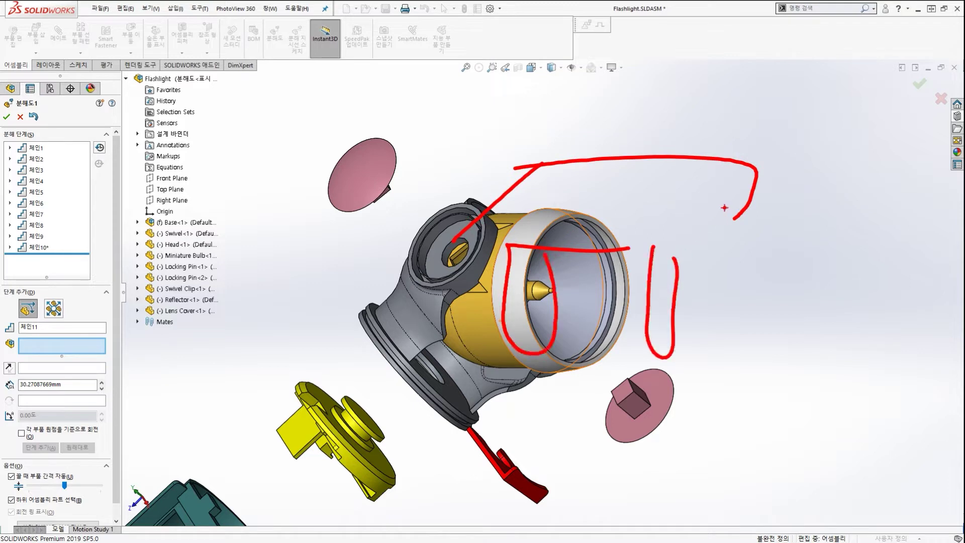
pyautogui.moveTo(725, 208)
pyautogui.mouseDown()
pyautogui.moveTo(762, 241)
pyautogui.moveTo(765, 226)
pyautogui.mouseUp()
pyautogui.moveTo(578, 198)
pyautogui.mouseDown()
pyautogui.moveTo(602, 278)
pyautogui.moveTo(603, 220)
pyautogui.mouseUp()
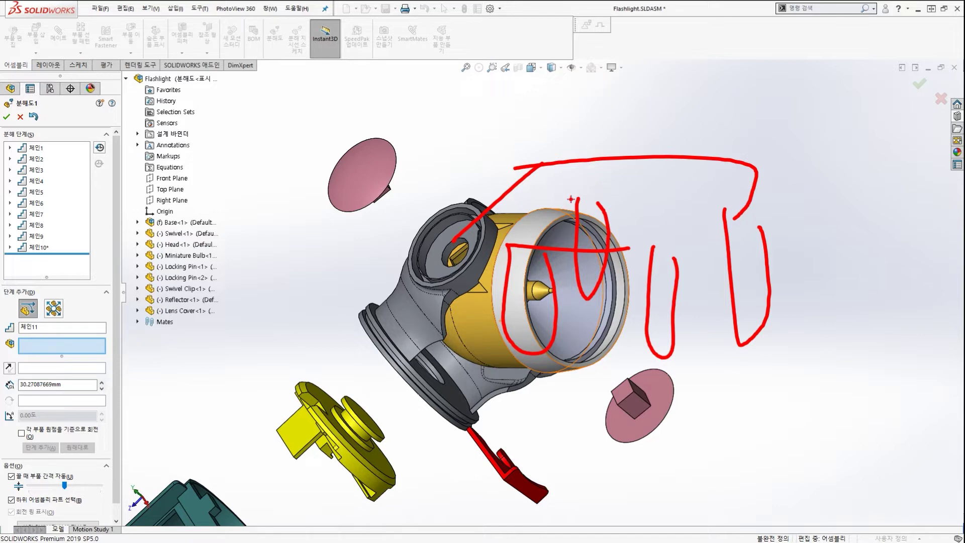
pyautogui.moveTo(567, 230); pyautogui.dragTo(547, 201)
pyautogui.moveTo(722, 203); pyautogui.dragTo(743, 174)
pyautogui.moveTo(634, 177); pyautogui.dragTo(645, 154)
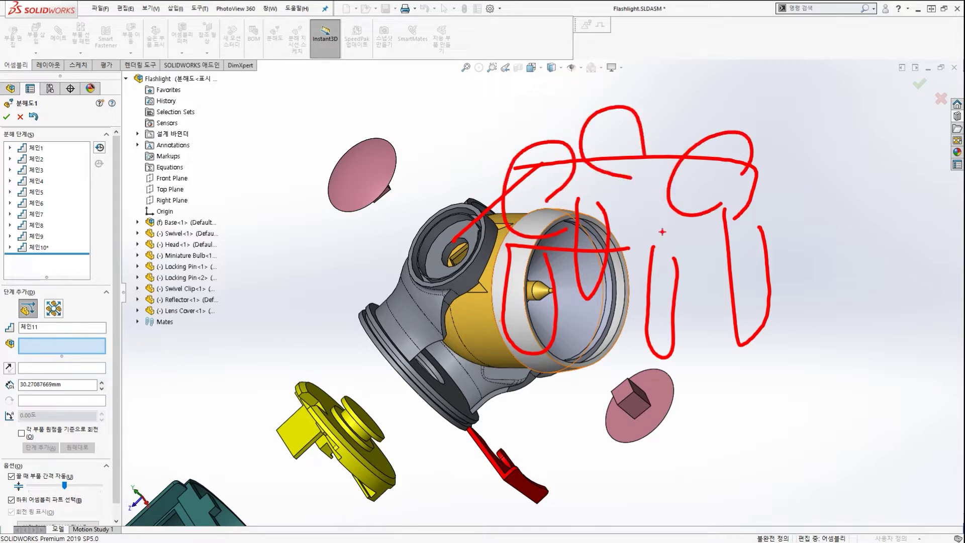
pyautogui.moveTo(655, 235); pyautogui.dragTo(633, 177)
pyautogui.moveTo(513, 186); pyautogui.dragTo(385, 79)
pyautogui.moveTo(567, 151); pyautogui.dragTo(589, 27)
pyautogui.moveTo(629, 148); pyautogui.dragTo(818, 155)
pyautogui.moveTo(710, 190)
pyautogui.mouseDown()
pyautogui.moveTo(723, 217)
pyautogui.moveTo(811, 276)
pyautogui.mouseUp()
pyautogui.moveTo(649, 258); pyautogui.dragTo(709, 327)
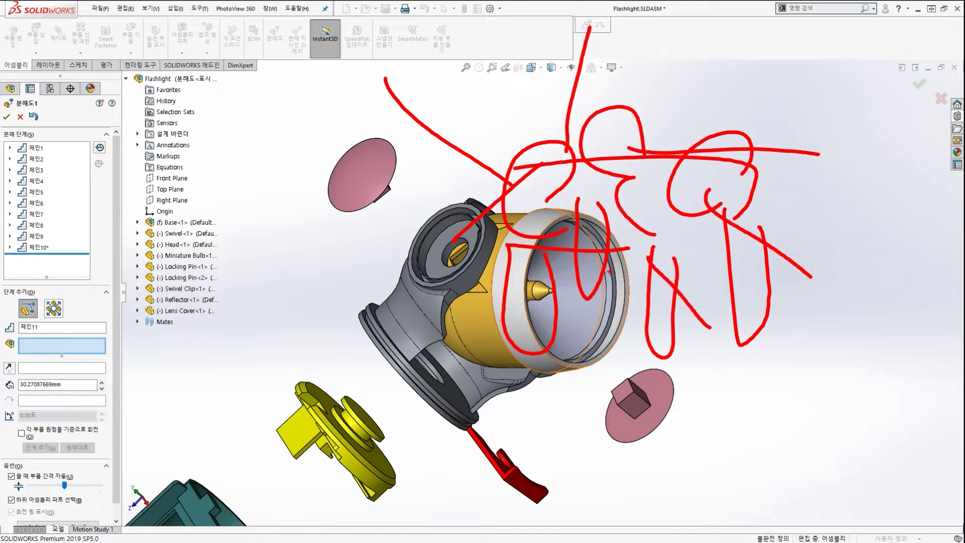
pyautogui.moveTo(583, 274); pyautogui.dragTo(540, 346)
pyautogui.moveTo(450, 281); pyautogui.dragTo(335, 305)
pyautogui.moveTo(448, 249)
pyautogui.mouseDown()
pyautogui.moveTo(287, 302)
pyautogui.moveTo(221, 210)
pyautogui.moveTo(223, 177)
pyautogui.mouseUp()
pyautogui.moveTo(270, 246); pyautogui.dragTo(393, 245)
pyautogui.moveTo(355, 279); pyautogui.dragTo(338, 305)
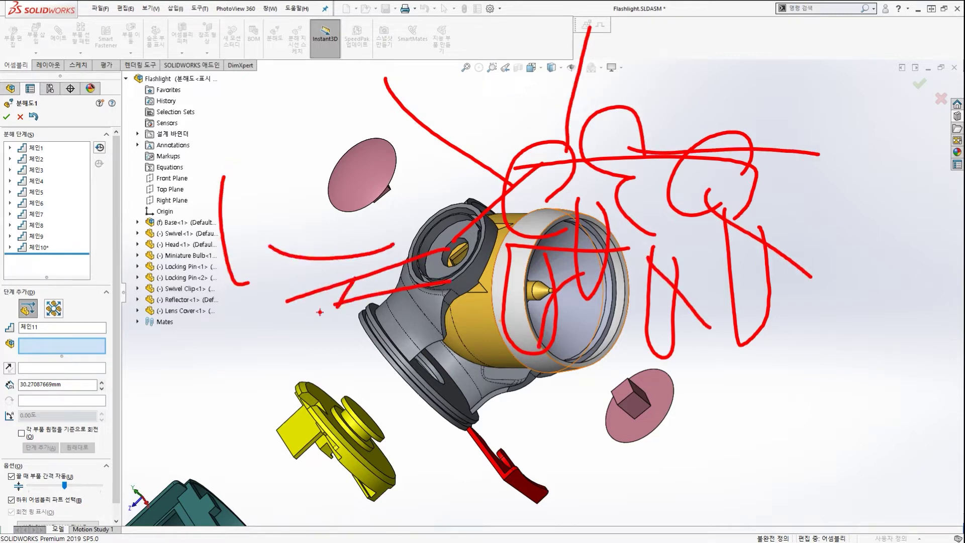
pyautogui.moveTo(244, 348); pyautogui.dragTo(229, 363)
pyautogui.press('Escape')
# Examine the exploded layout from several angles, checking how the red Swivel Clip lies relative to the lower Locking Pin.
pyautogui.scroll(3, 384, 341)
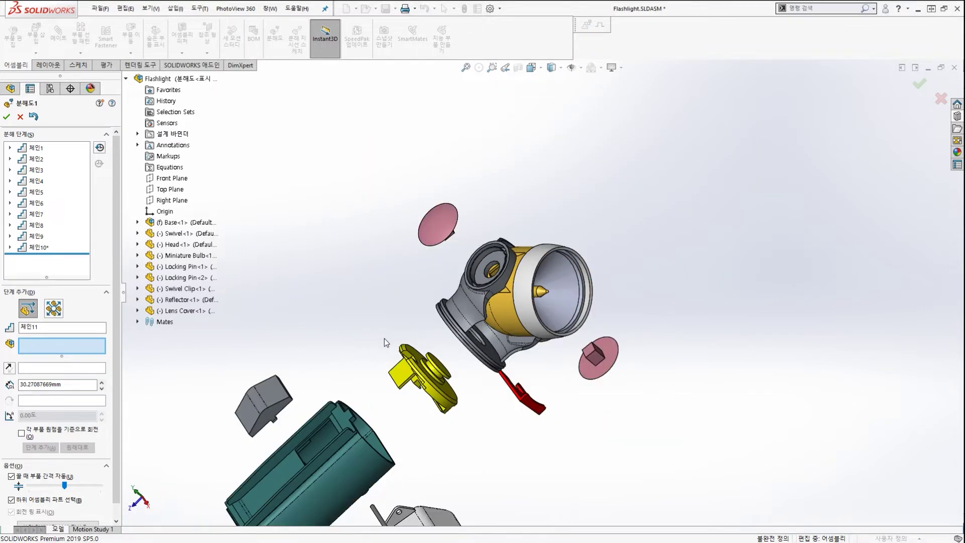
pyautogui.moveTo(385, 341); pyautogui.dragTo(399, 290, button='middle')
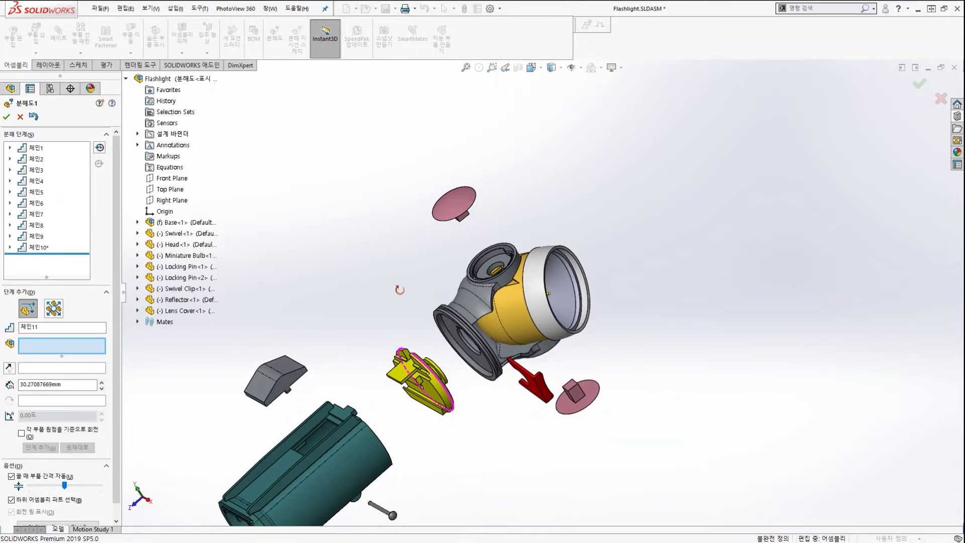
pyautogui.scroll(2, 405, 304)
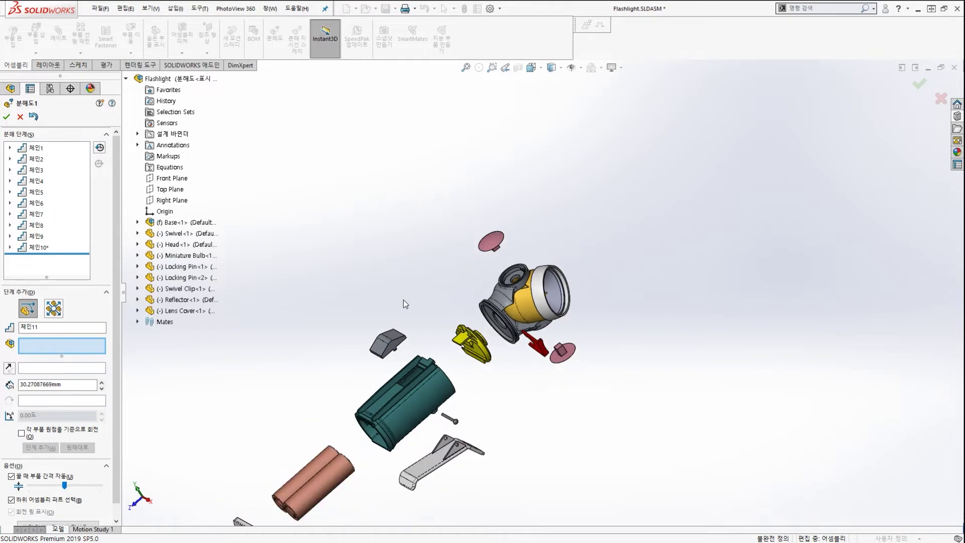
pyautogui.moveTo(409, 351); pyautogui.dragTo(411, 338, button='middle')
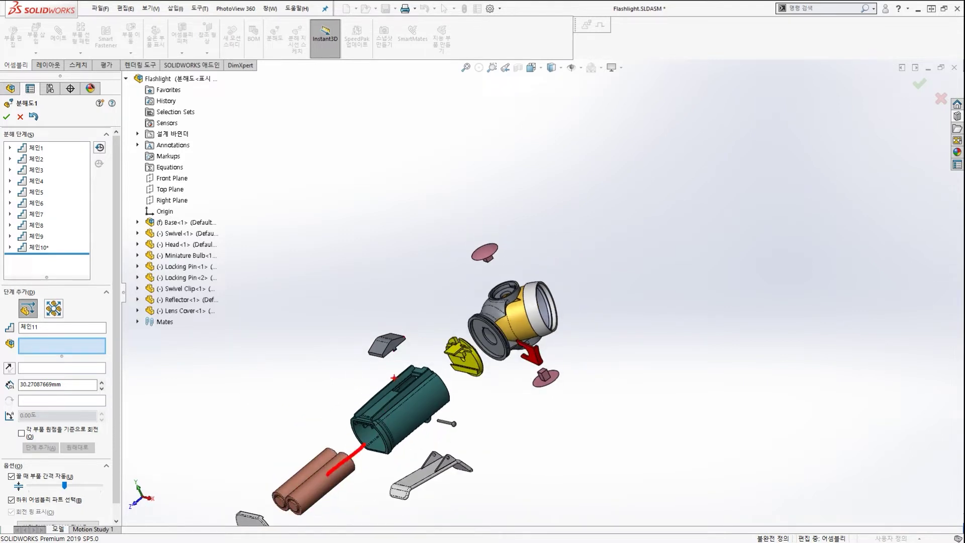
pyautogui.press('Escape')
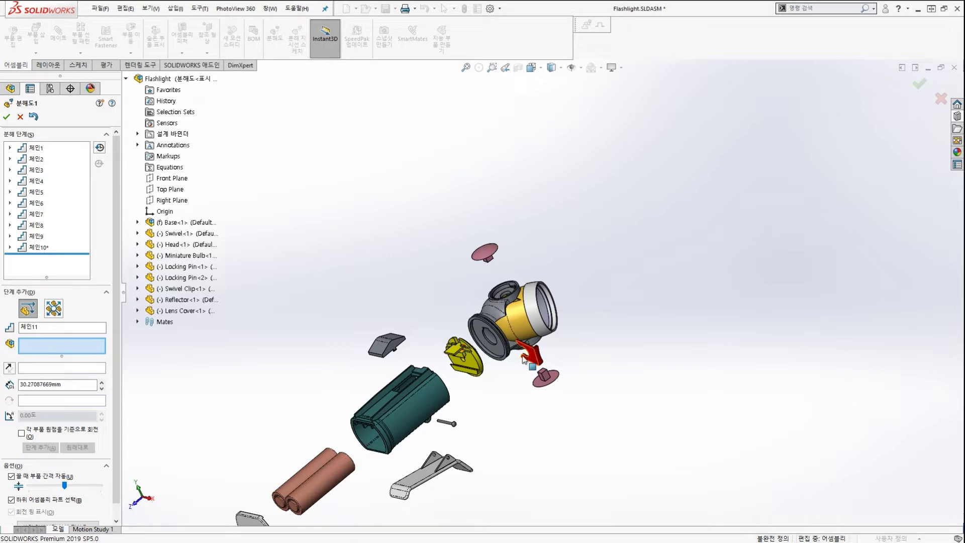
pyautogui.moveTo(486, 374)
pyautogui.mouseDown(button='middle')
pyautogui.moveTo(465, 390)
pyautogui.moveTo(512, 366)
pyautogui.moveTo(474, 353)
pyautogui.moveTo(482, 409)
pyautogui.moveTo(484, 397)
pyautogui.mouseUp(button='middle')
pyautogui.scroll(-1, 478, 409)
pyautogui.scroll(-4, 498, 338)
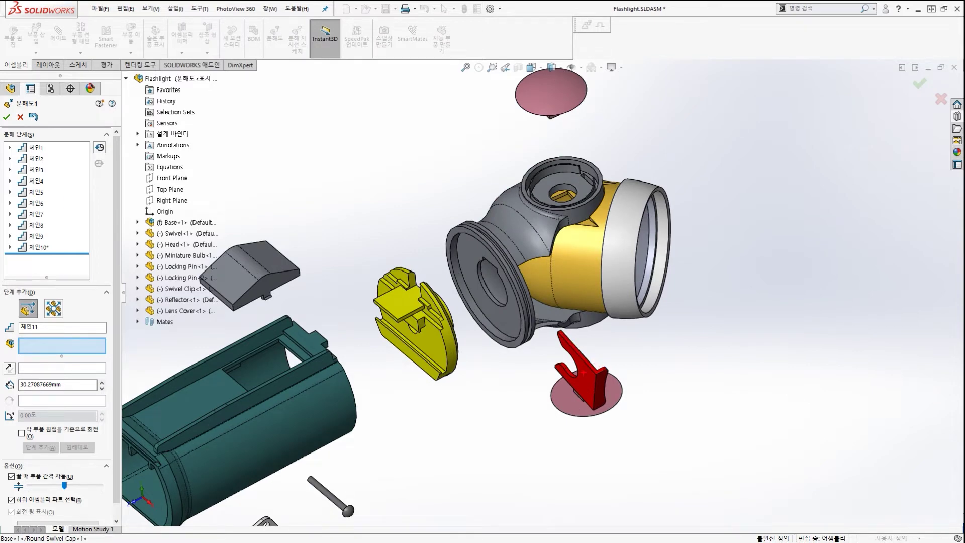
pyautogui.moveTo(573, 397); pyautogui.dragTo(517, 381, button='middle')
pyautogui.scroll(2, 507, 404)
pyautogui.scroll(2, 502, 402)
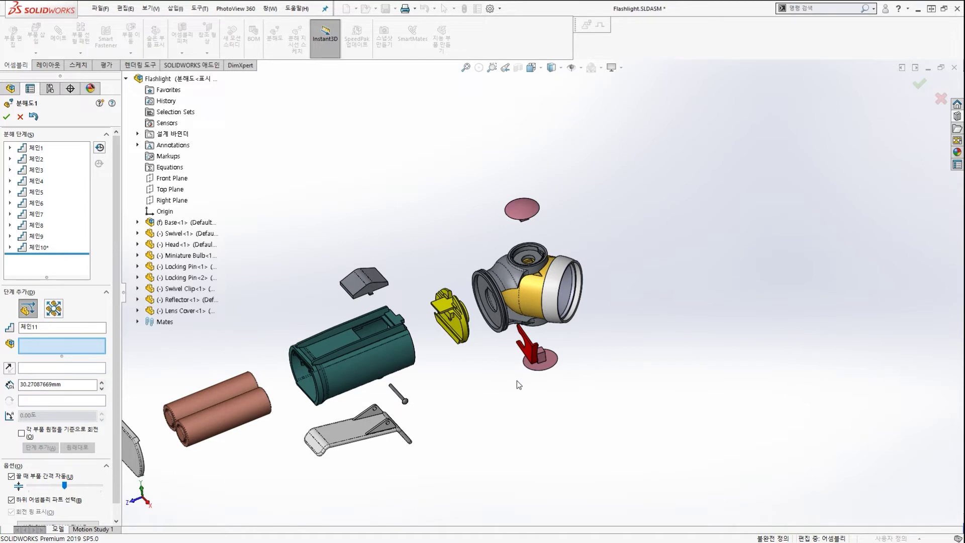
pyautogui.scroll(2, 516, 383)
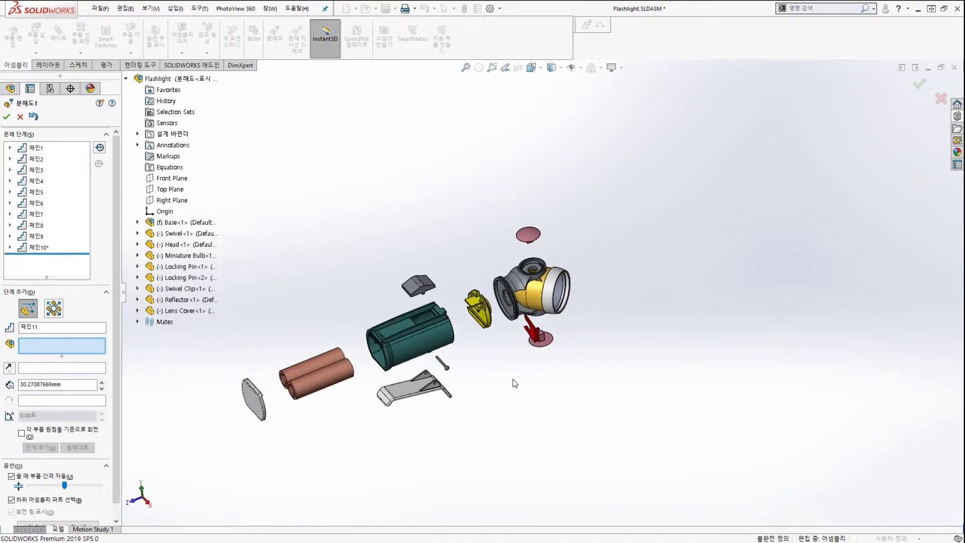
pyautogui.scroll(-2, 474, 339)
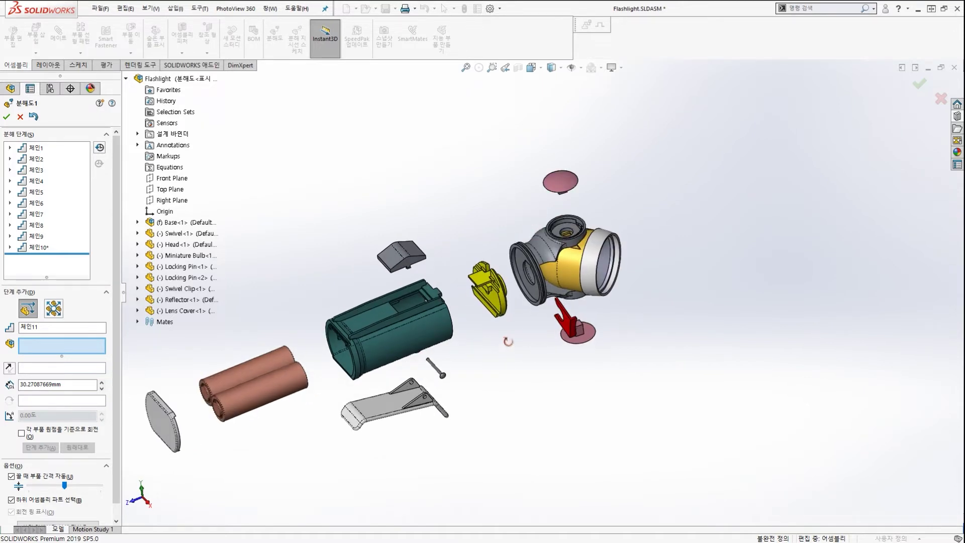
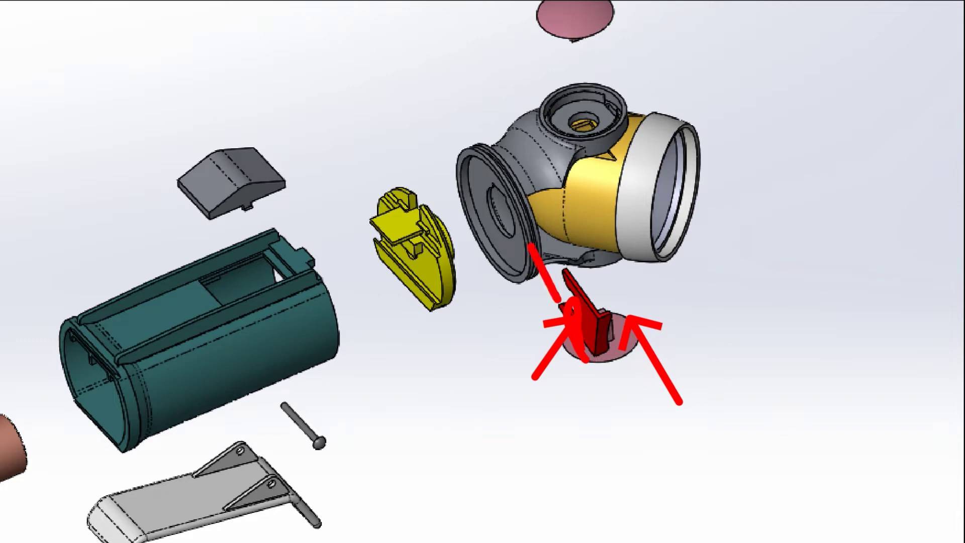
pyautogui.press('Escape')
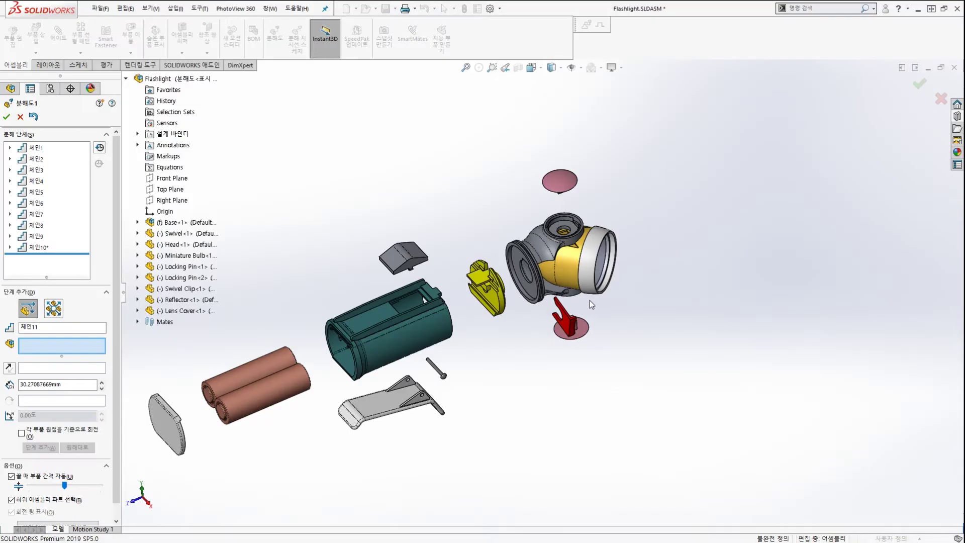
# Select the Miniature Bulb, Reflector, Lens Cover and Head together as the components of the new explode step.
pyautogui.scroll(3, 590, 295)
pyautogui.scroll(-3, 469, 301)
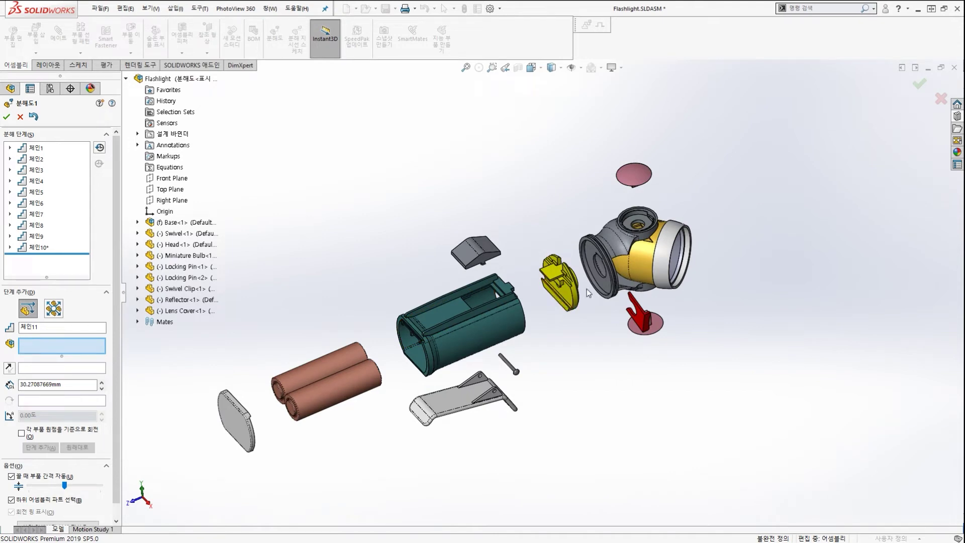
pyautogui.moveTo(586, 288); pyautogui.dragTo(723, 289, button='middle')
pyautogui.scroll(-3, 725, 287)
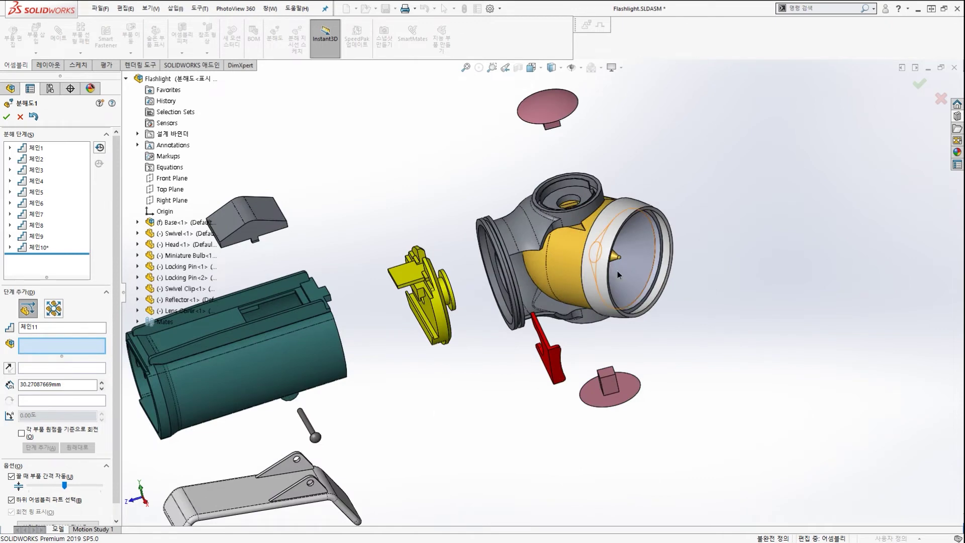
pyautogui.scroll(-5, 606, 271)
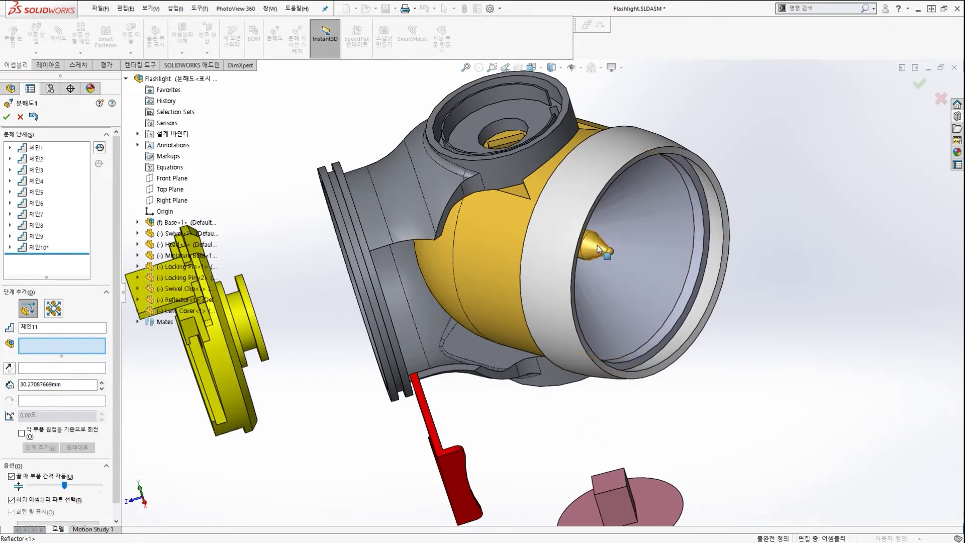
pyautogui.click(598, 249)
pyautogui.click(596, 216)
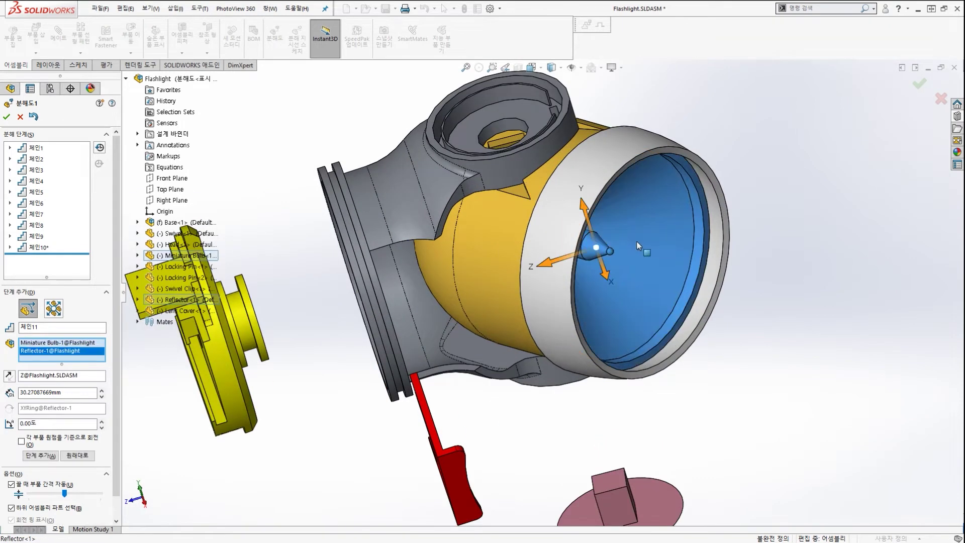
pyautogui.click(581, 181)
pyautogui.click(476, 228)
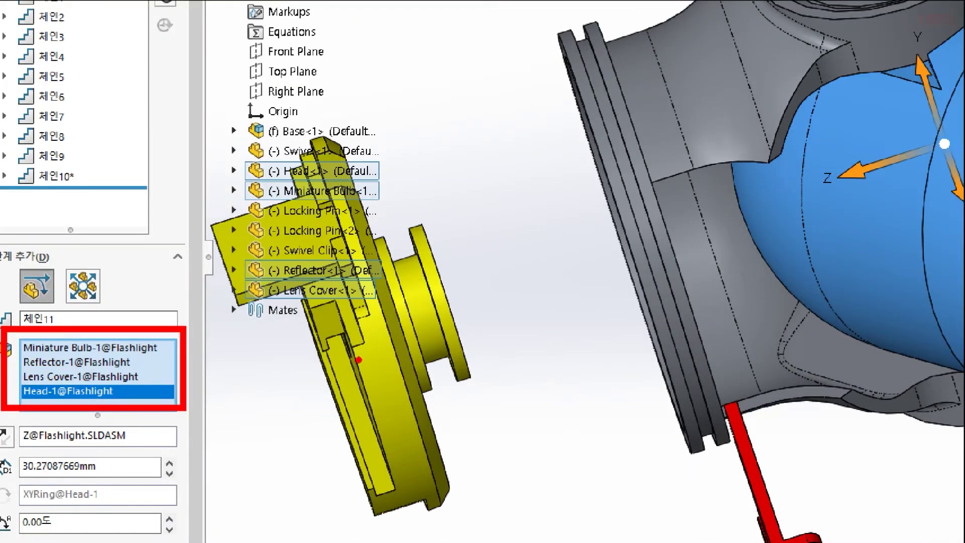
pyautogui.moveTo(660, 121); pyautogui.dragTo(582, 189)
pyautogui.moveTo(589, 123); pyautogui.dragTo(638, 200)
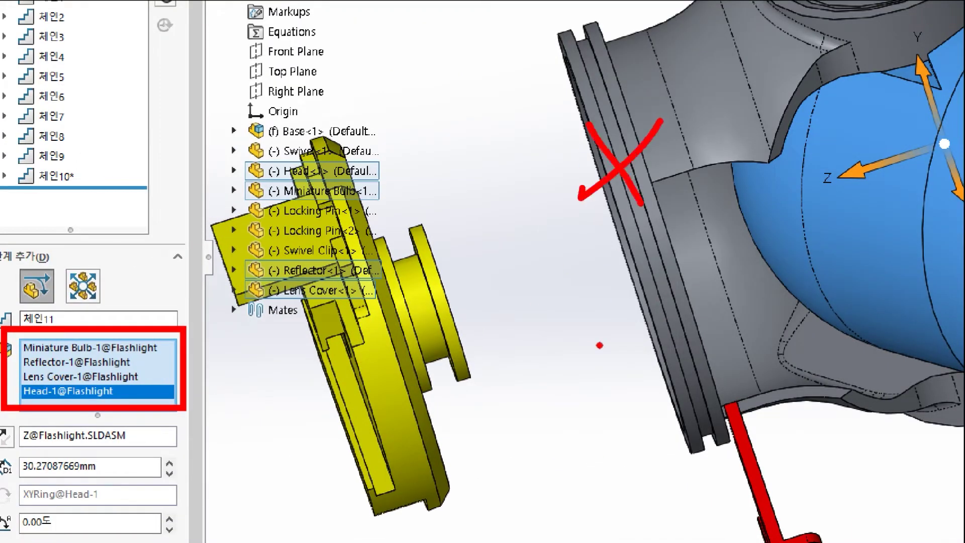
pyautogui.scroll(4, 595, 323)
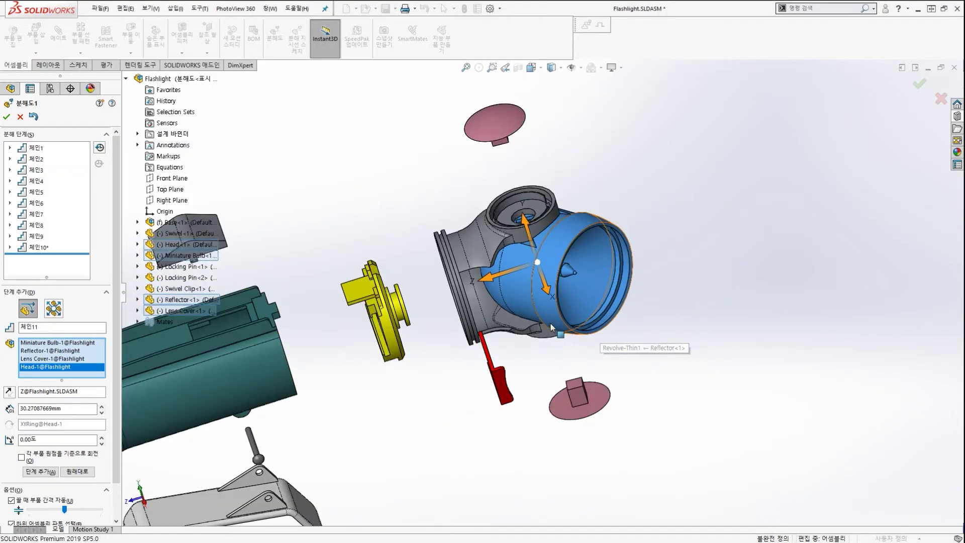
pyautogui.scroll(-1, 557, 303)
pyautogui.moveTo(560, 307); pyautogui.dragTo(607, 395, button='middle')
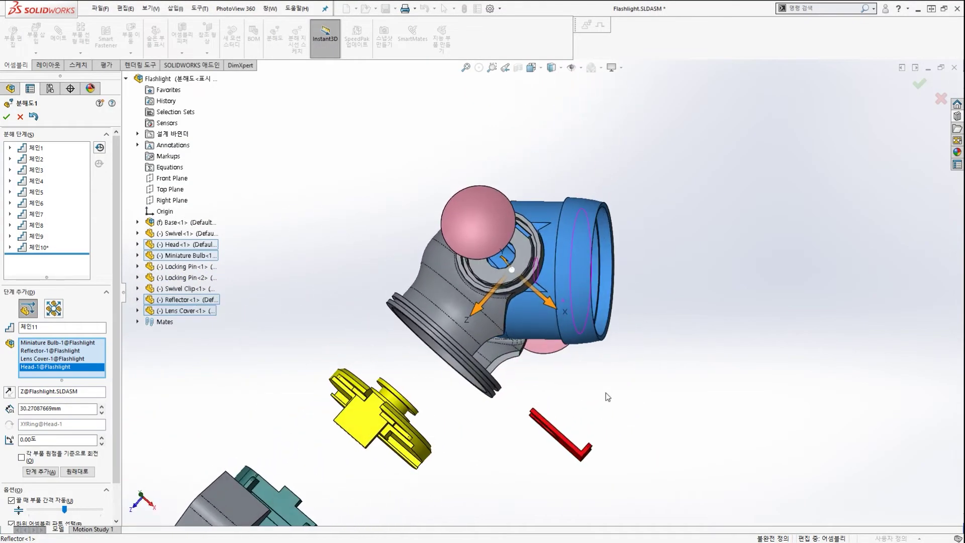
pyautogui.hotkey('ctrl', '2')
pyautogui.moveTo(433, 270); pyautogui.dragTo(865, 270)
pyautogui.moveTo(797, 254); pyautogui.dragTo(757, 320)
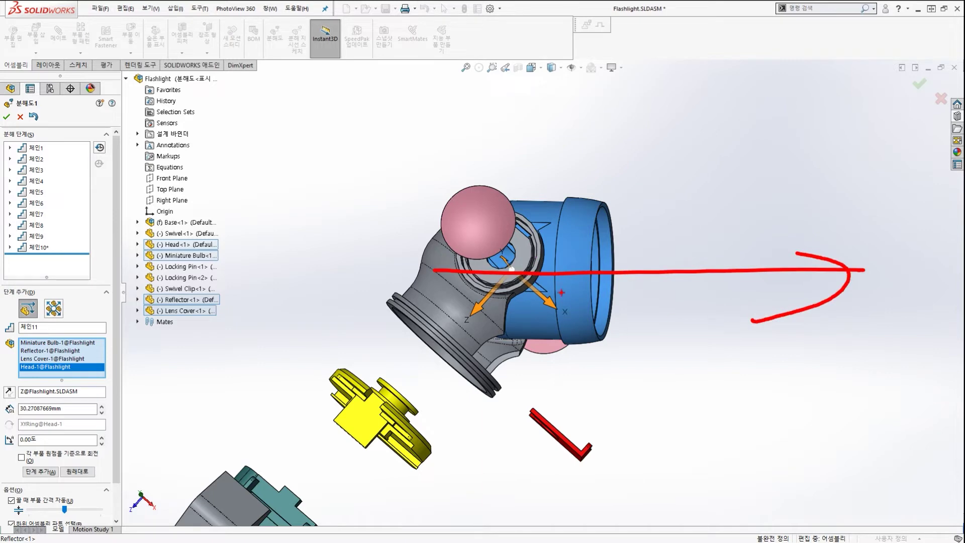
pyautogui.moveTo(563, 288); pyautogui.dragTo(505, 326)
pyautogui.moveTo(538, 294); pyautogui.dragTo(554, 315)
pyautogui.moveTo(446, 305); pyautogui.dragTo(507, 317)
pyautogui.press('Escape')
# Align the explode manipulator of the selected head components to a Lens Cover face so Z follows the head's axis.
pyautogui.moveTo(548, 349)
pyautogui.mouseDown(button='middle')
pyautogui.moveTo(500, 330)
pyautogui.moveTo(479, 335)
pyautogui.moveTo(486, 330)
pyautogui.mouseUp(button='middle')
pyautogui.scroll(-1, 396, 263)
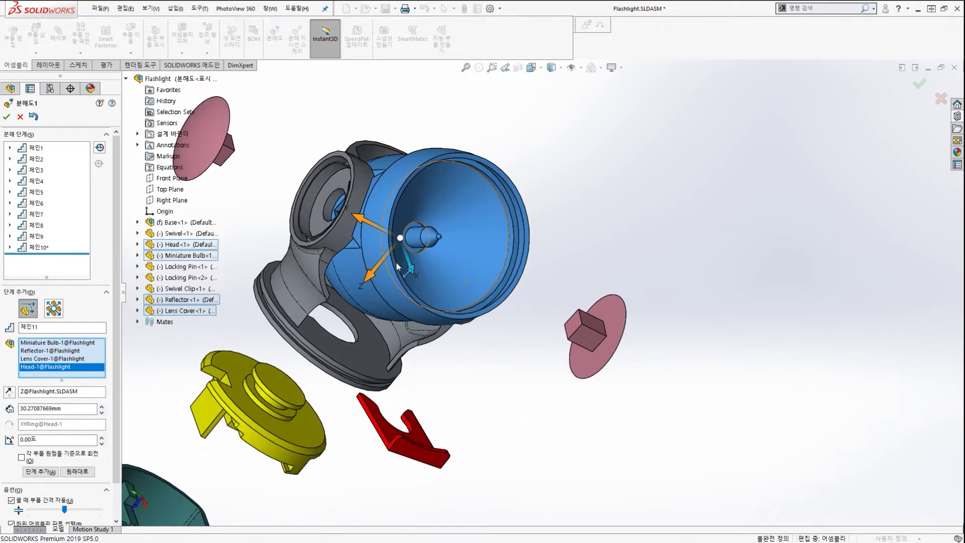
pyautogui.scroll(-2, 396, 265)
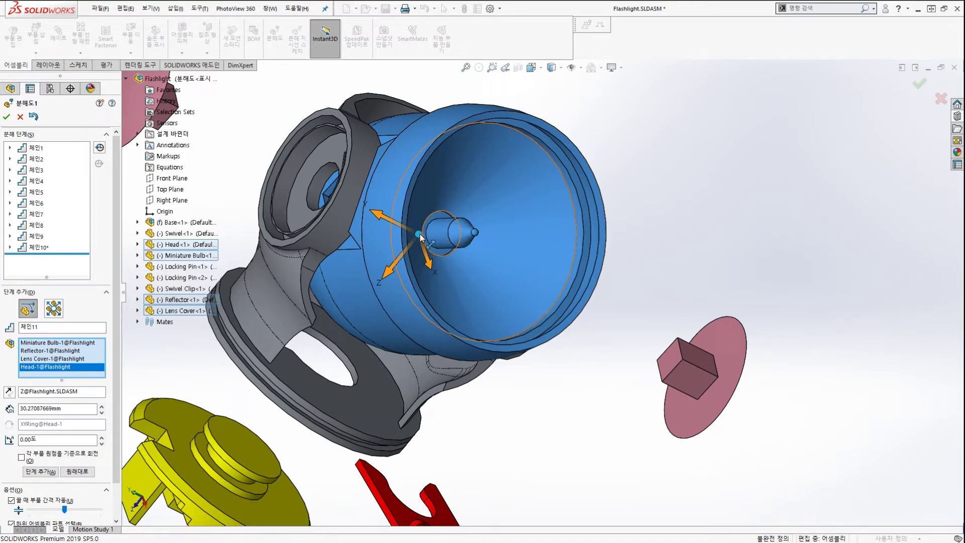
pyautogui.moveTo(420, 236); pyautogui.dragTo(604, 224)
pyautogui.scroll(5, 539, 255)
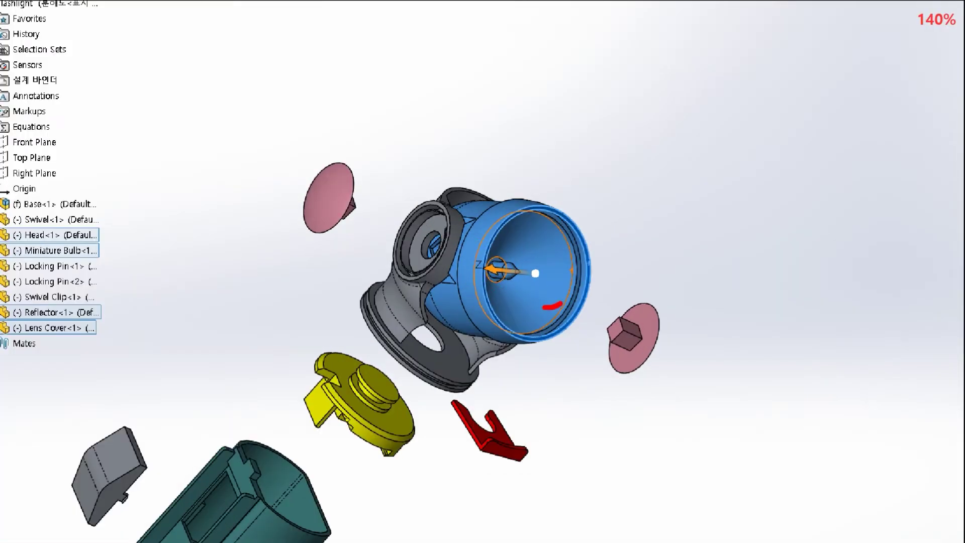
pyautogui.moveTo(544, 307)
pyautogui.mouseDown()
pyautogui.moveTo(531, 282)
pyautogui.moveTo(388, 251)
pyautogui.mouseUp()
pyautogui.moveTo(401, 237)
pyautogui.mouseDown()
pyautogui.moveTo(384, 233)
pyautogui.moveTo(450, 279)
pyautogui.mouseUp()
pyautogui.press('Escape')
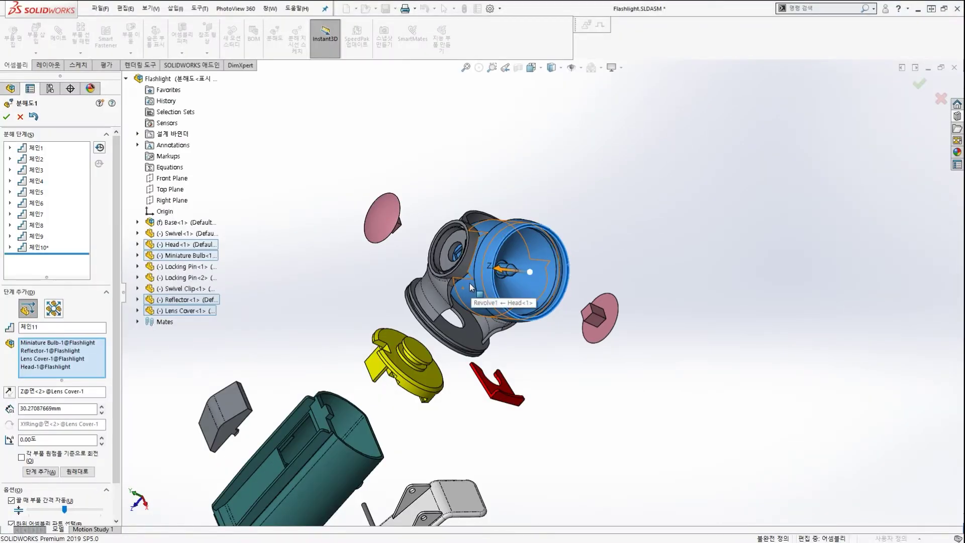
pyautogui.scroll(5, 470, 287)
pyautogui.moveTo(476, 275); pyautogui.dragTo(547, 337, button='middle')
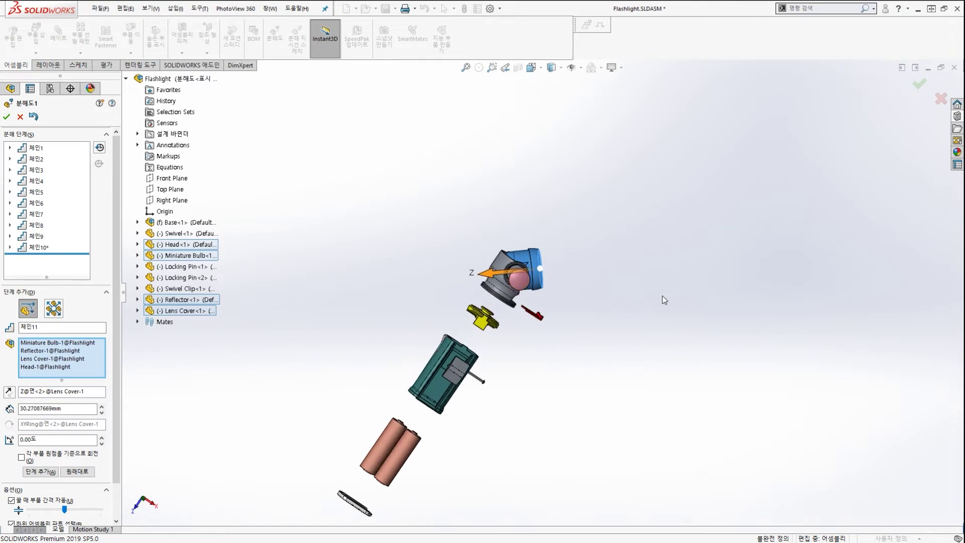
pyautogui.scroll(2, 701, 274)
pyautogui.scroll(-4, 673, 280)
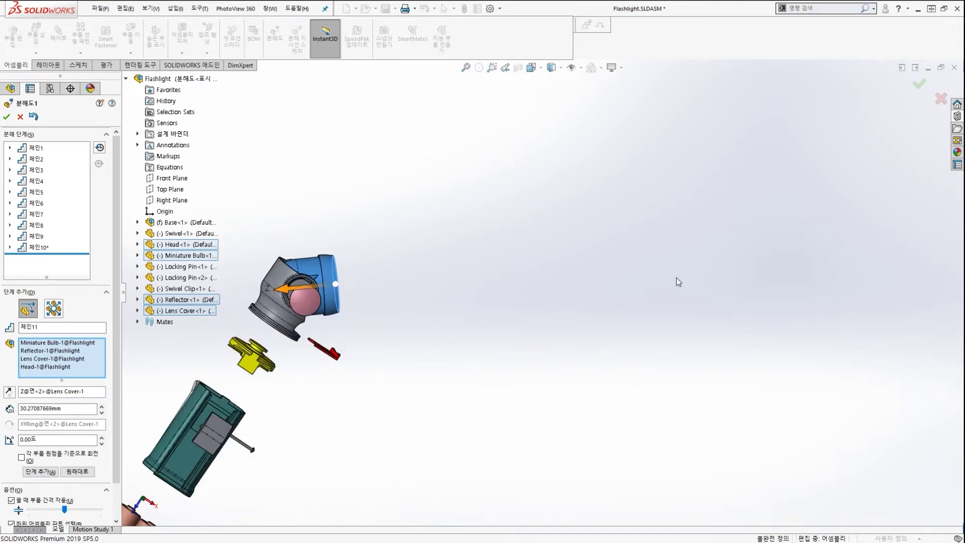
pyautogui.scroll(-2, 675, 280)
pyautogui.scroll(1, 666, 283)
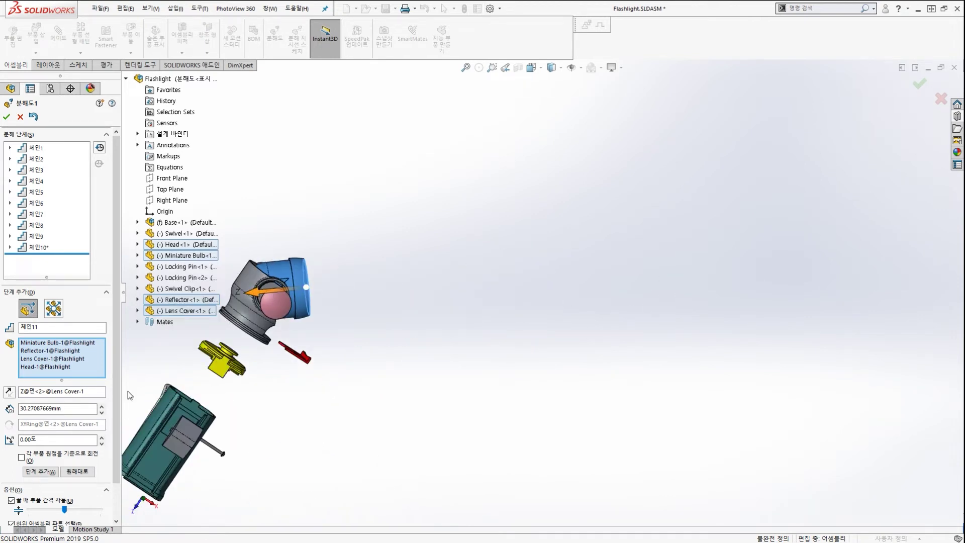
# Widen the automatic component spacing and explode the four selected head components along Z, away from the Swivel.
pyautogui.moveTo(119, 318); pyautogui.dragTo(114, 366)
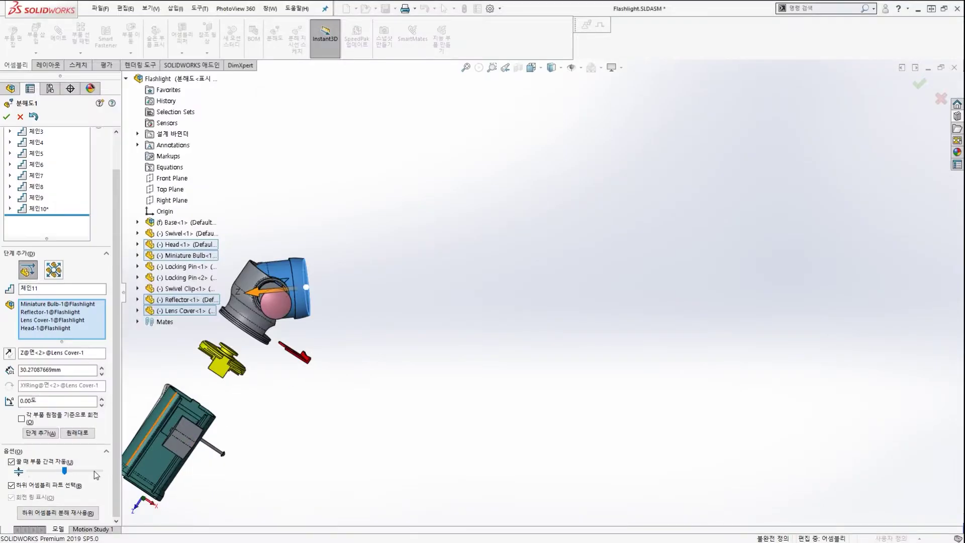
pyautogui.moveTo(65, 472); pyautogui.dragTo(76, 471)
pyautogui.moveTo(71, 472); pyautogui.dragTo(97, 473)
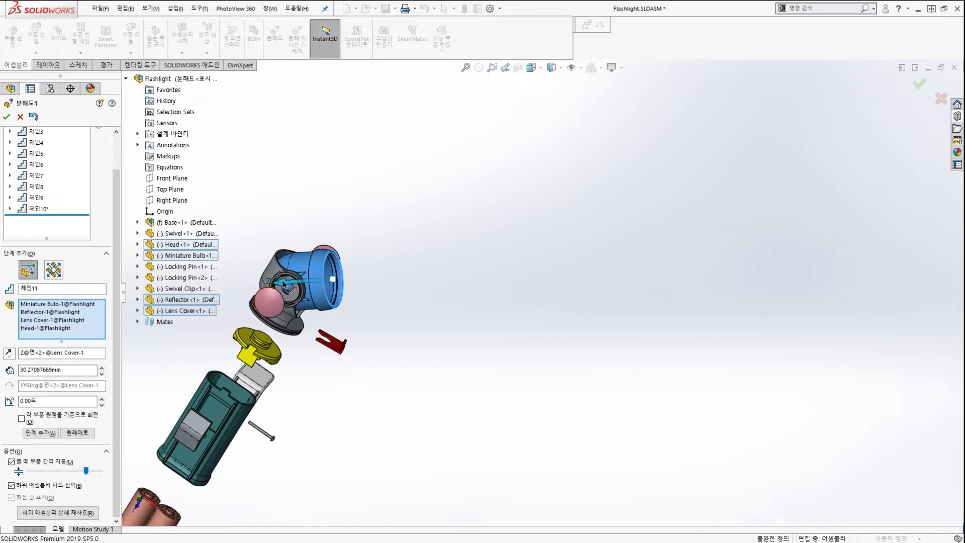
pyautogui.moveTo(285, 285); pyautogui.dragTo(475, 277)
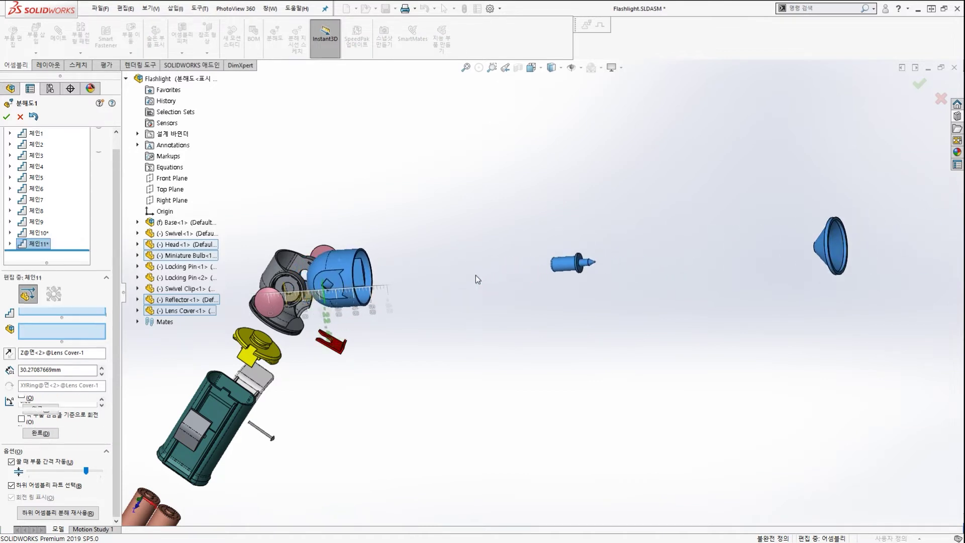
pyautogui.scroll(3, 476, 278)
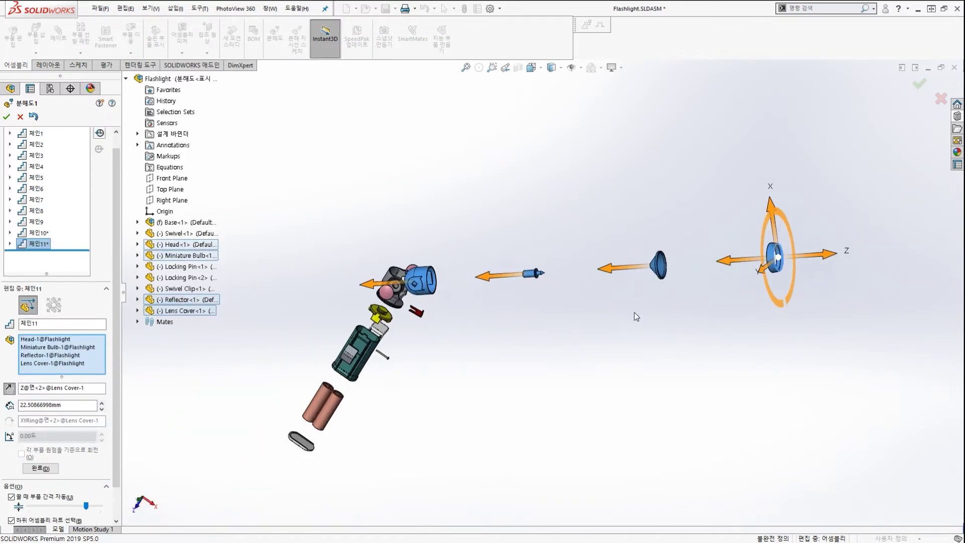
pyautogui.moveTo(655, 303); pyautogui.dragTo(612, 289)
pyautogui.moveTo(532, 300); pyautogui.dragTo(493, 277)
pyautogui.moveTo(433, 299); pyautogui.dragTo(364, 284)
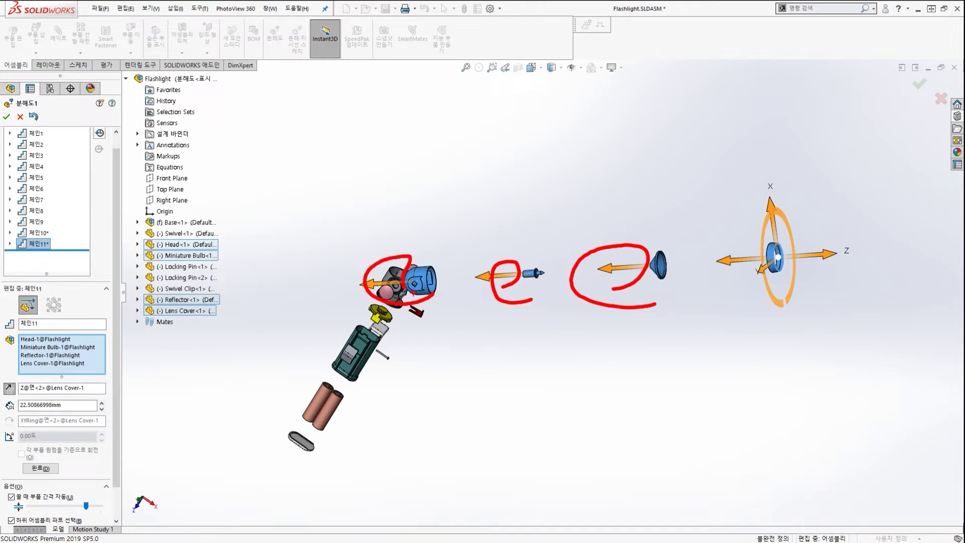
pyautogui.moveTo(793, 300)
pyautogui.mouseDown()
pyautogui.moveTo(784, 304)
pyautogui.moveTo(790, 298)
pyautogui.mouseUp()
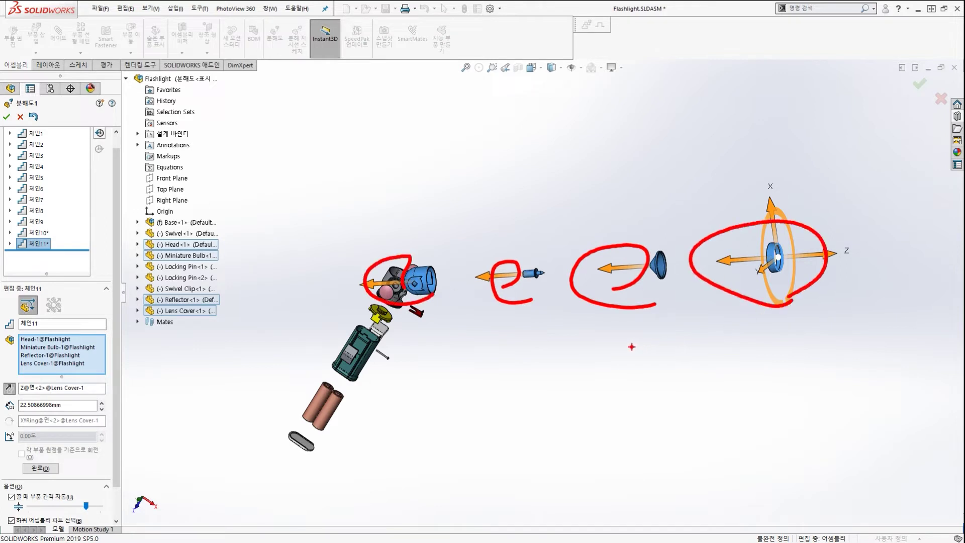
pyautogui.press('Escape')
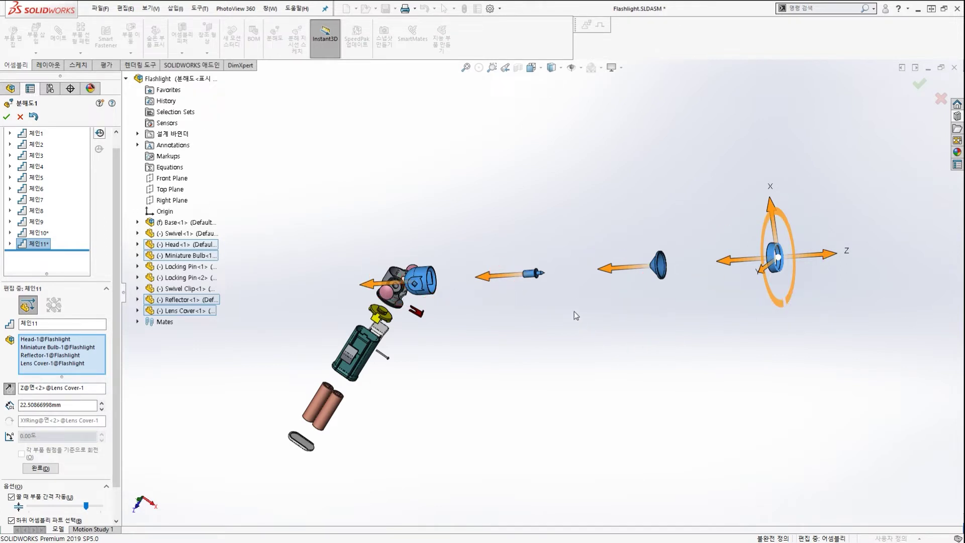
pyautogui.moveTo(566, 313); pyautogui.dragTo(543, 314, button='middle')
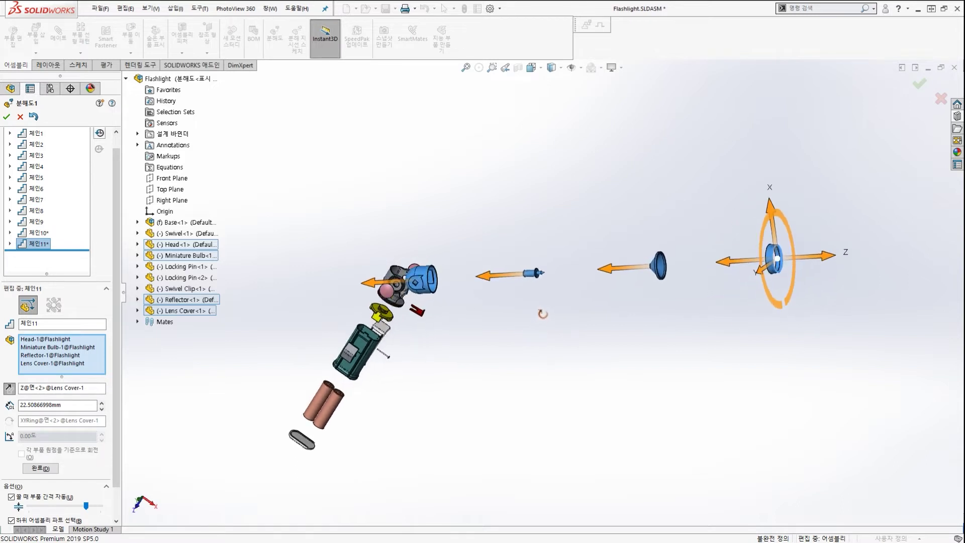
pyautogui.scroll(-3, 583, 284)
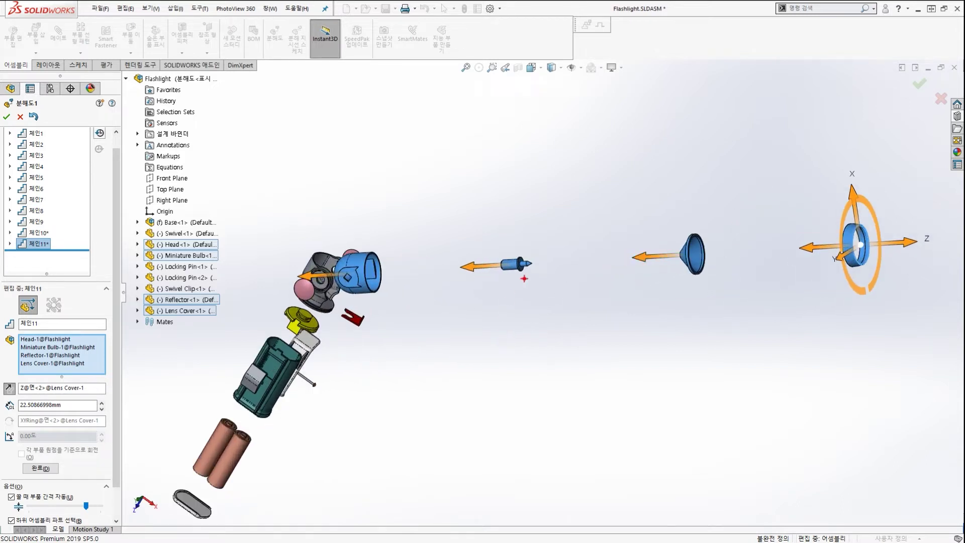
pyautogui.moveTo(524, 279)
pyautogui.mouseDown()
pyautogui.moveTo(508, 221)
pyautogui.moveTo(531, 282)
pyautogui.mouseUp()
pyautogui.moveTo(697, 285)
pyautogui.mouseDown()
pyautogui.moveTo(714, 238)
pyautogui.moveTo(706, 288)
pyautogui.mouseUp()
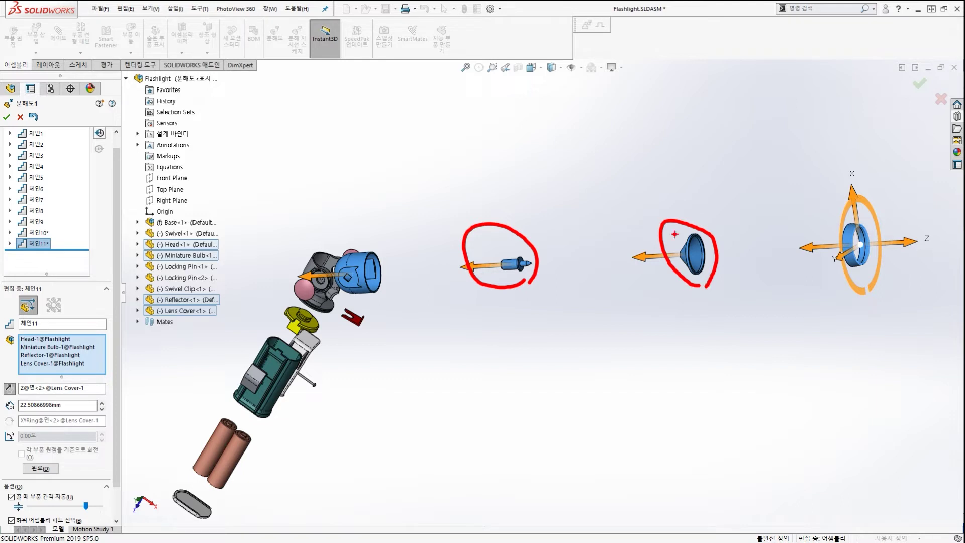
pyautogui.moveTo(507, 290); pyautogui.dragTo(500, 264)
pyautogui.moveTo(693, 291)
pyautogui.mouseDown()
pyautogui.moveTo(619, 254)
pyautogui.moveTo(692, 280)
pyautogui.mouseUp()
pyautogui.press('Escape')
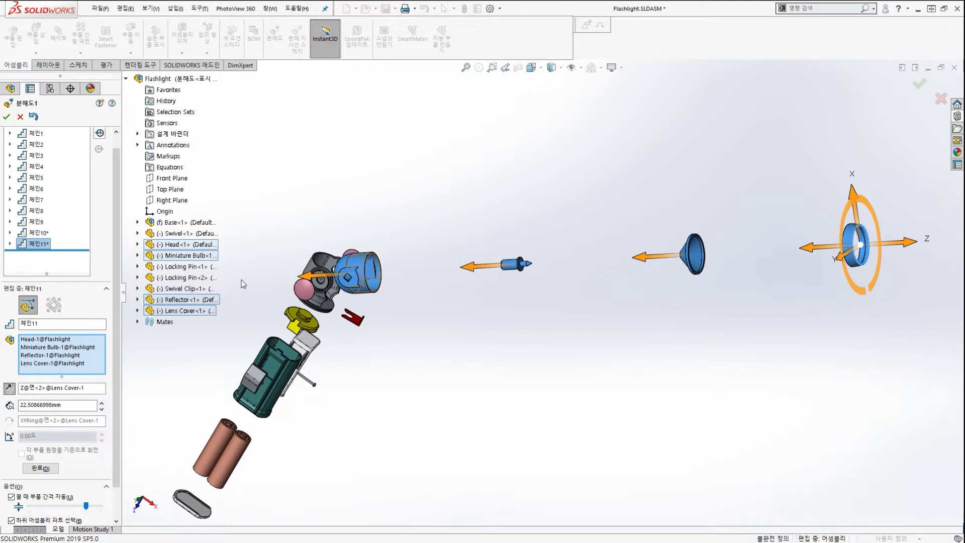
pyautogui.moveTo(54, 446); pyautogui.dragTo(17, 484)
pyautogui.moveTo(40, 449); pyautogui.dragTo(64, 479)
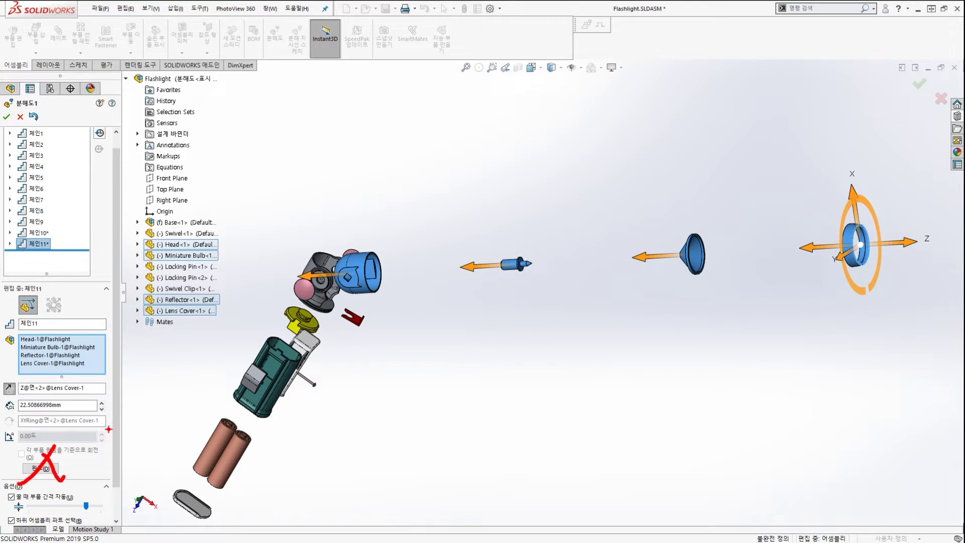
pyautogui.moveTo(863, 286)
pyautogui.mouseDown()
pyautogui.moveTo(636, 353)
pyautogui.moveTo(790, 146)
pyautogui.moveTo(820, 283)
pyautogui.mouseUp()
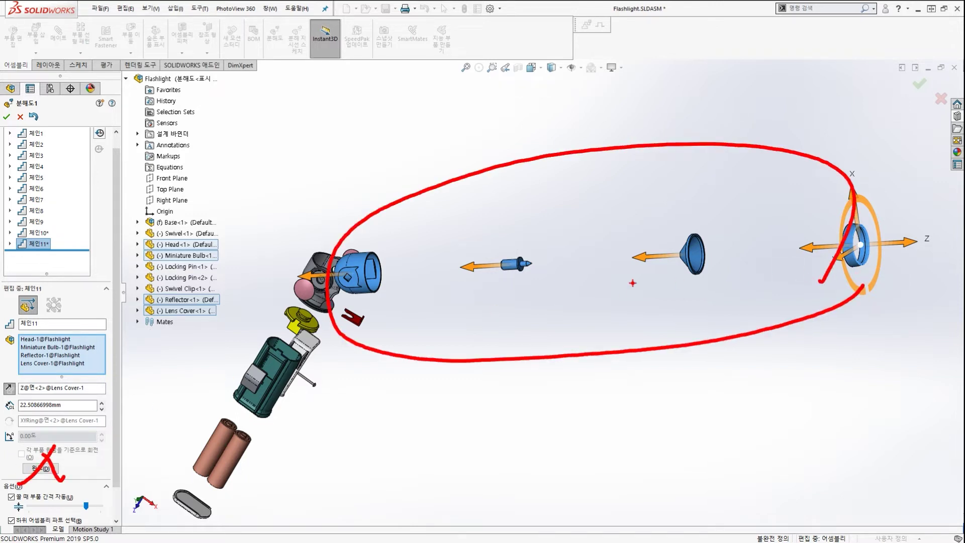
pyautogui.moveTo(592, 253); pyautogui.dragTo(679, 287)
pyautogui.moveTo(514, 289); pyautogui.dragTo(533, 264)
pyautogui.moveTo(628, 207)
pyautogui.mouseDown()
pyautogui.moveTo(514, 196)
pyautogui.moveTo(495, 229)
pyautogui.mouseUp()
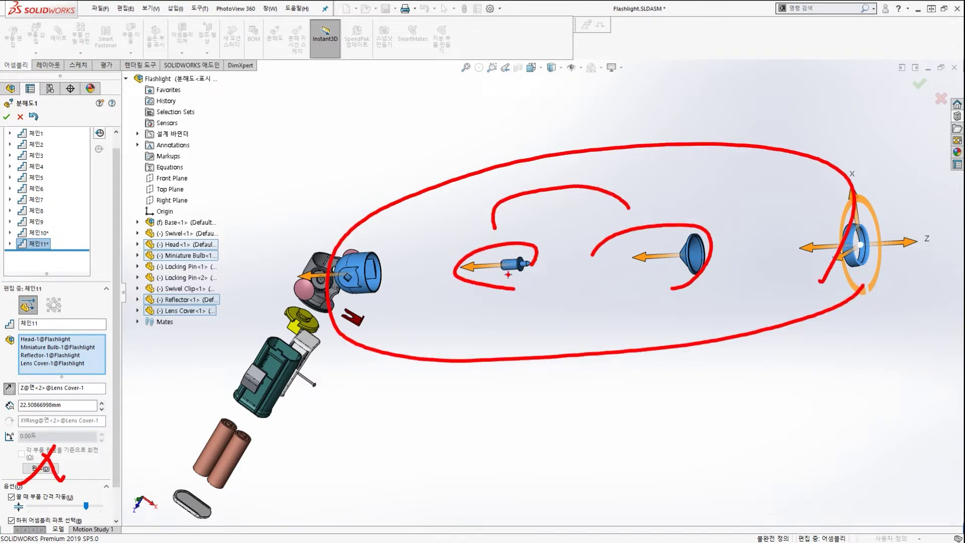
pyautogui.moveTo(518, 293)
pyautogui.mouseDown()
pyautogui.moveTo(662, 277)
pyautogui.moveTo(663, 296)
pyautogui.mouseUp()
pyautogui.press('Escape')
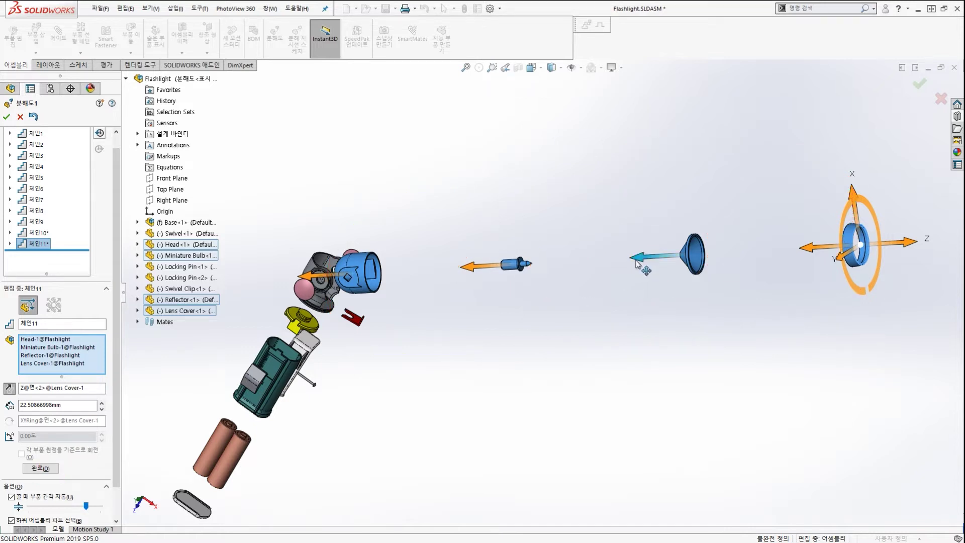
# Reorder the exploded parts along Z so the Reflector sits between Head and Miniature Bulb, and bring the Lens Cover closer to the bulb.
pyautogui.moveTo(639, 259)
pyautogui.mouseDown()
pyautogui.moveTo(465, 274)
pyautogui.moveTo(495, 273)
pyautogui.moveTo(475, 272)
pyautogui.mouseUp()
pyautogui.moveTo(576, 257); pyautogui.dragTo(621, 255)
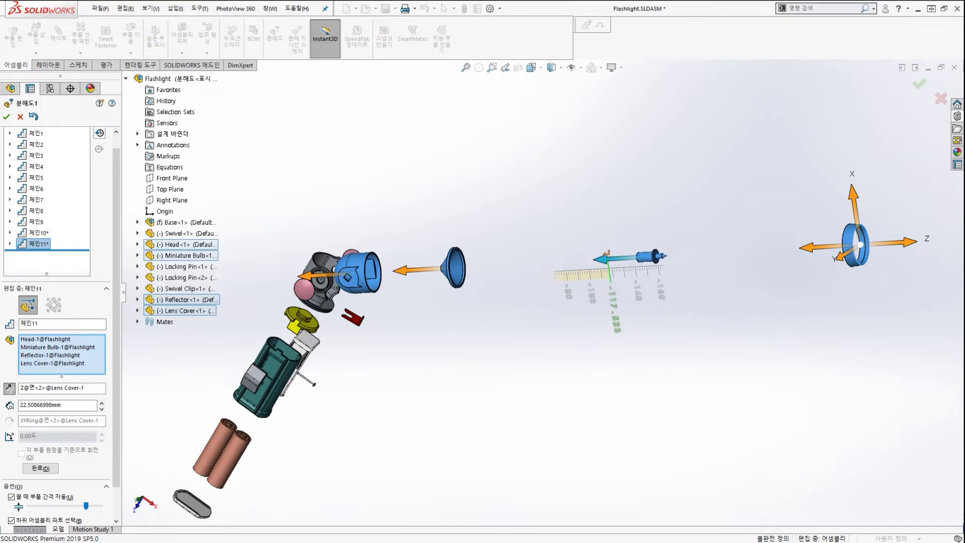
pyautogui.moveTo(409, 270); pyautogui.dragTo(444, 280)
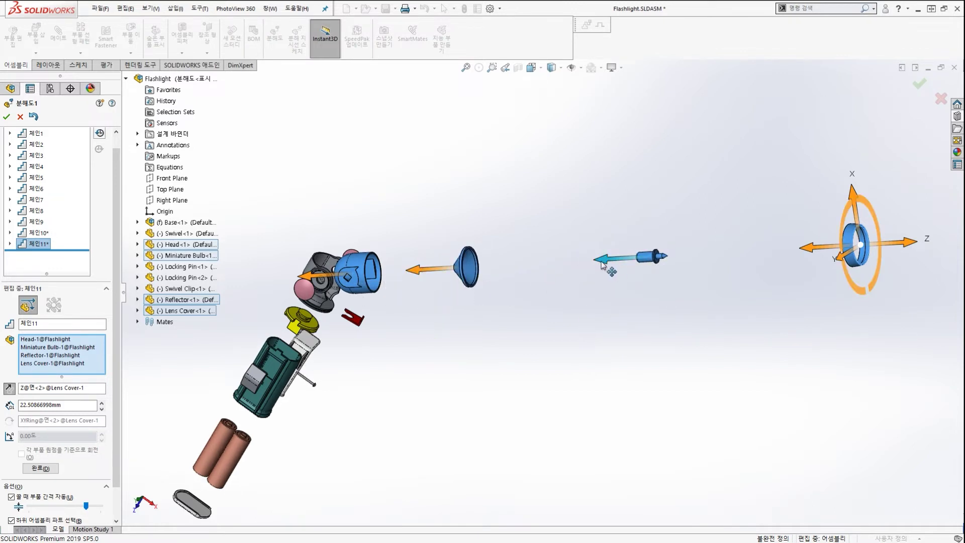
pyautogui.moveTo(601, 261)
pyautogui.mouseDown()
pyautogui.moveTo(527, 271)
pyautogui.moveTo(557, 273)
pyautogui.moveTo(527, 274)
pyautogui.moveTo(547, 279)
pyautogui.mouseUp()
pyautogui.moveTo(807, 250); pyautogui.dragTo(663, 276)
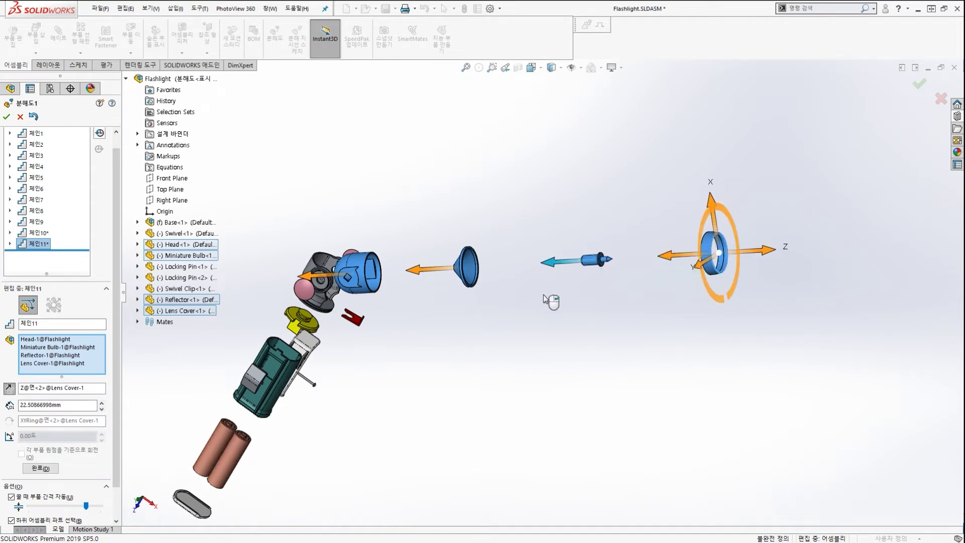
# Tighten the spacing along Z by moving the Reflector, Miniature Bulb and Lens Cover closer to the Head.
pyautogui.moveTo(550, 299); pyautogui.dragTo(636, 296, button='middle')
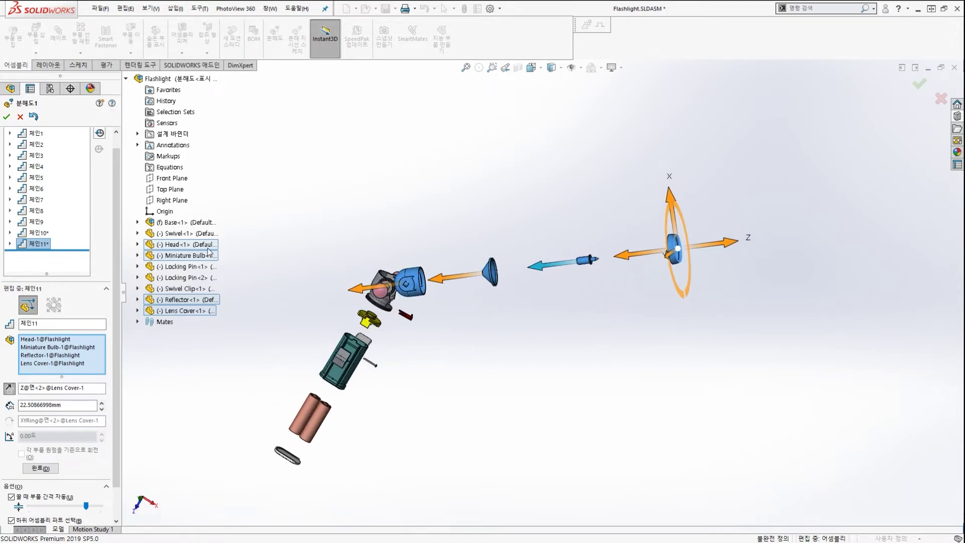
pyautogui.scroll(-6, 519, 284)
pyautogui.scroll(4, 691, 252)
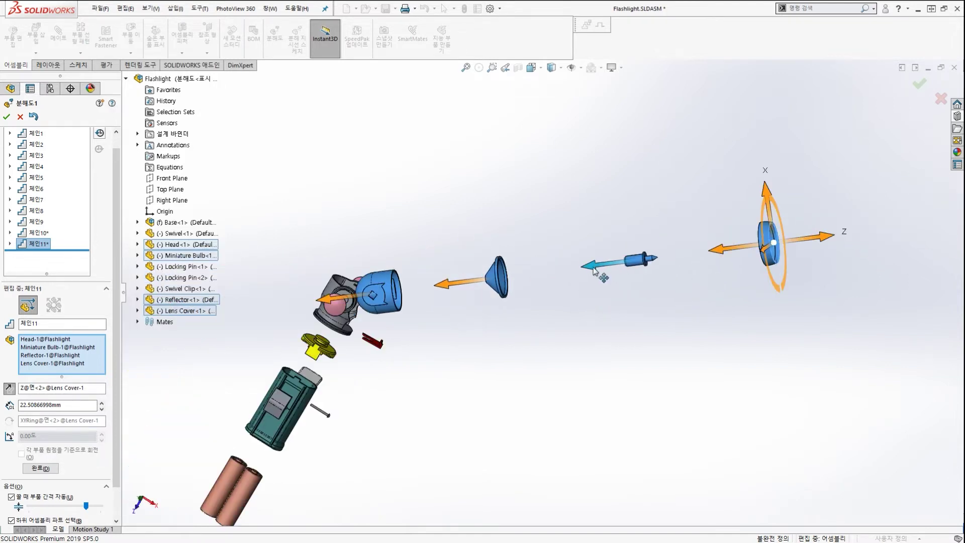
pyautogui.moveTo(595, 271); pyautogui.dragTo(533, 278)
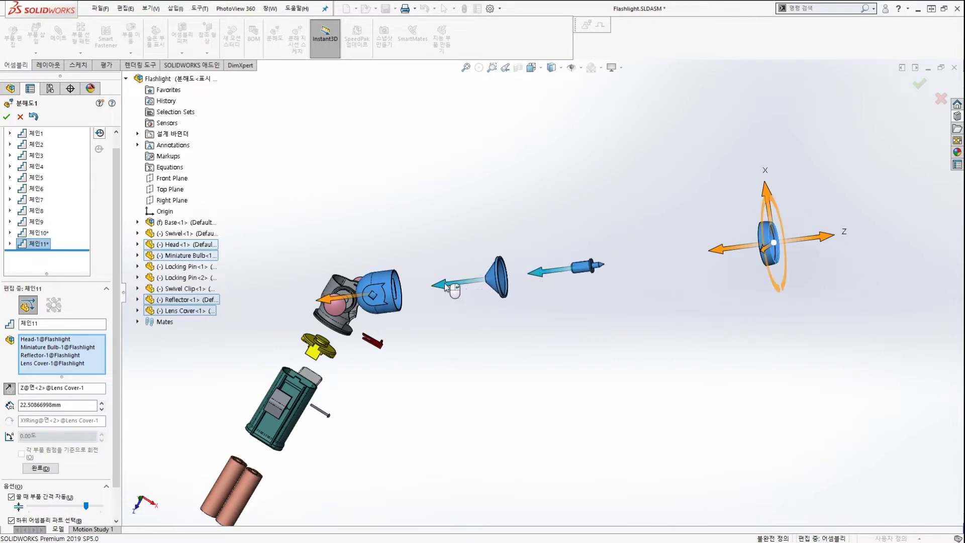
pyautogui.moveTo(445, 286); pyautogui.dragTo(389, 307)
pyautogui.moveTo(533, 273); pyautogui.dragTo(474, 285)
pyautogui.moveTo(711, 252); pyautogui.dragTo(563, 285)
pyautogui.scroll(4, 570, 285)
pyautogui.scroll(-3, 480, 312)
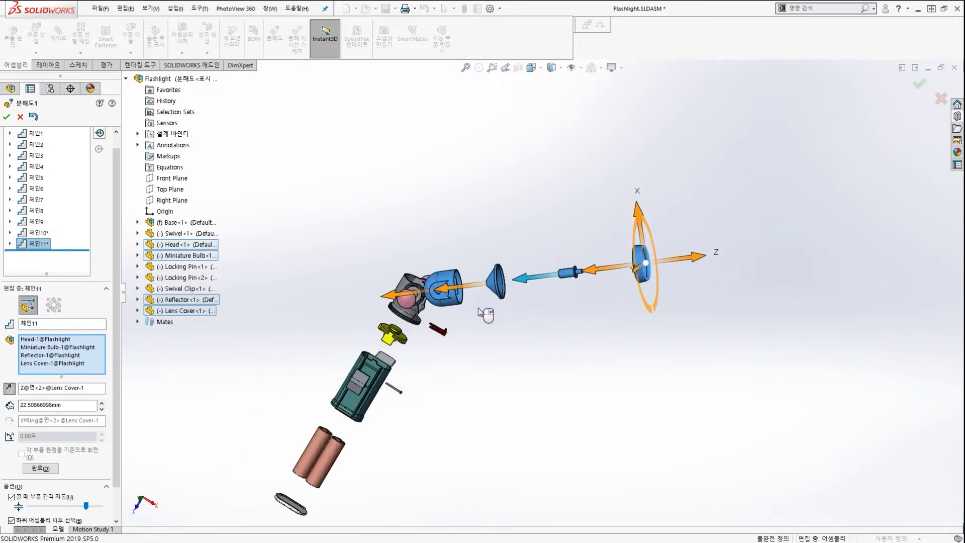
# Set the Head's explode distance from the Swivel to about 37 mm along Z, complete the step and accept the exploded view.
pyautogui.scroll(-3, 412, 284)
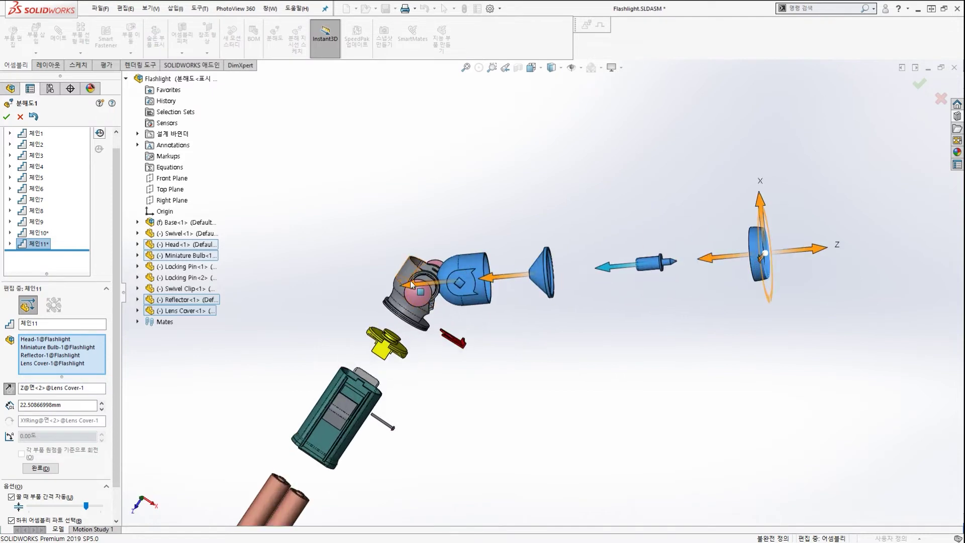
pyautogui.moveTo(412, 284); pyautogui.dragTo(504, 286)
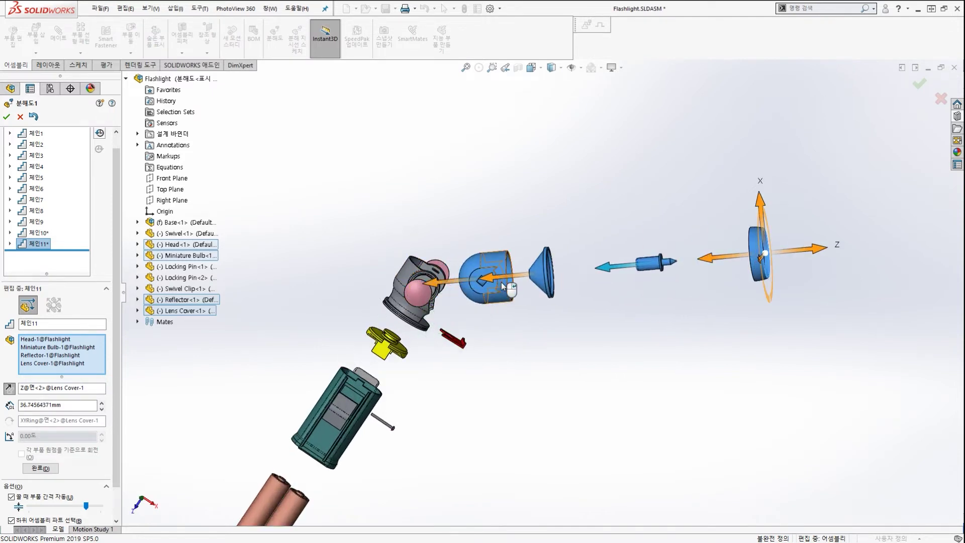
pyautogui.scroll(3, 504, 287)
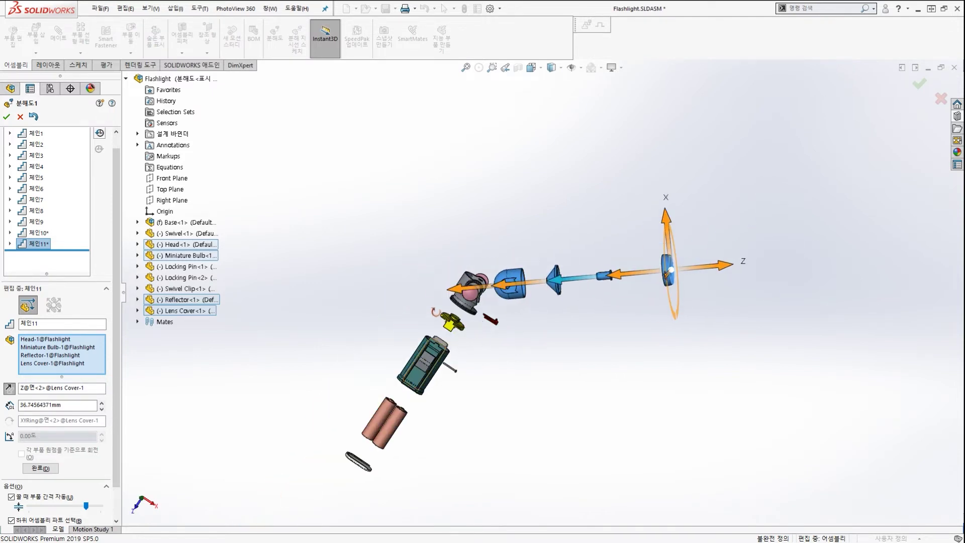
pyautogui.moveTo(435, 312); pyautogui.dragTo(393, 269, button='middle')
pyautogui.click(49, 472)
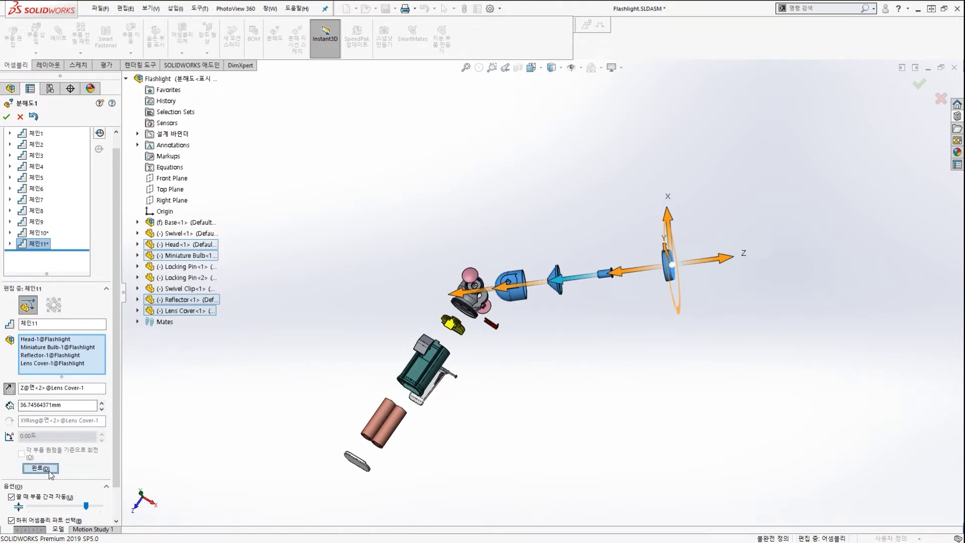
pyautogui.click(7, 117)
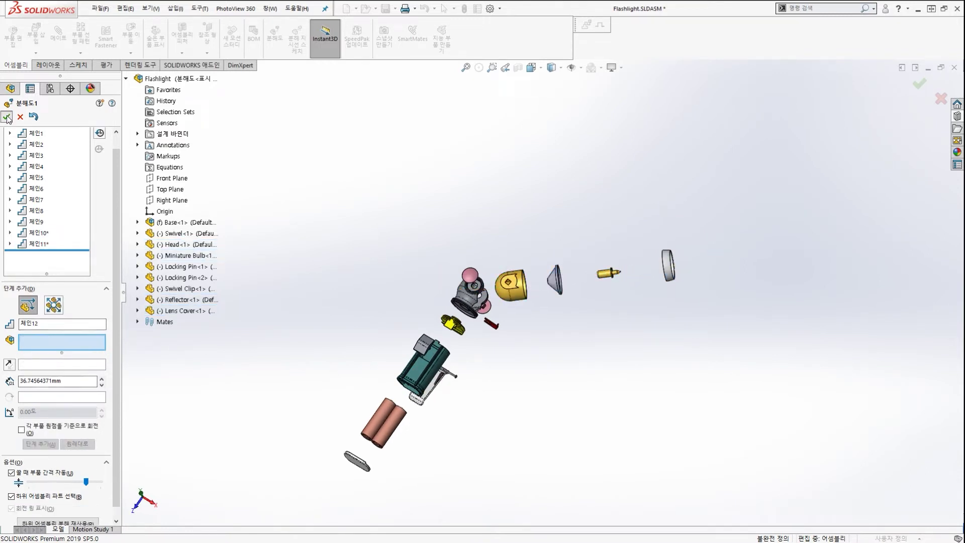
# Orient the exploded flashlight so all components are in view and save the assembly.
pyautogui.moveTo(432, 252); pyautogui.dragTo(523, 294, button='middle')
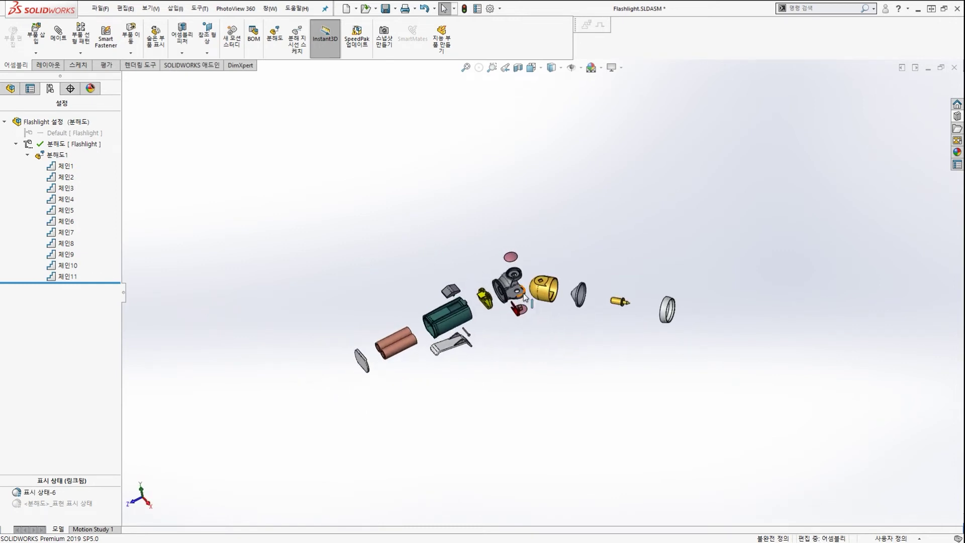
pyautogui.scroll(-1, 521, 291)
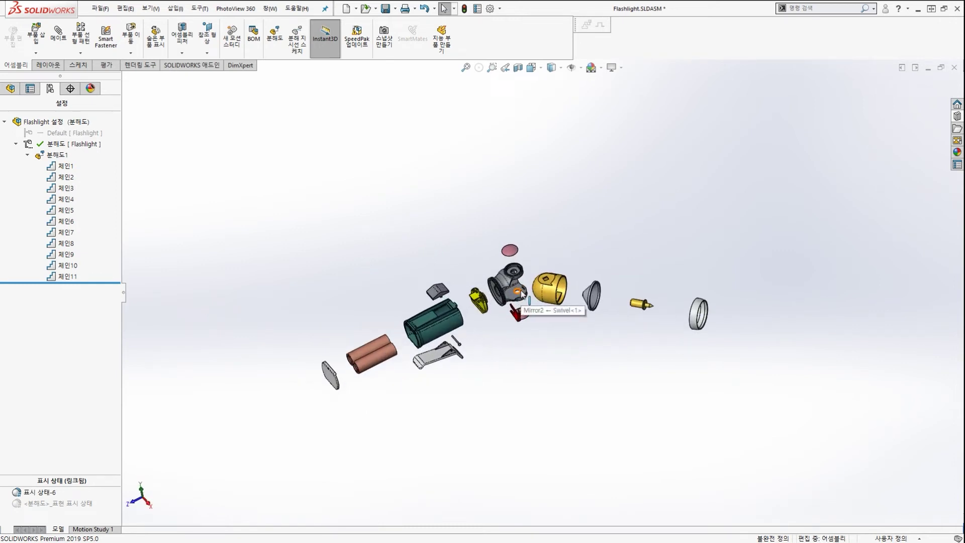
pyautogui.hotkey('ctrl', 's')
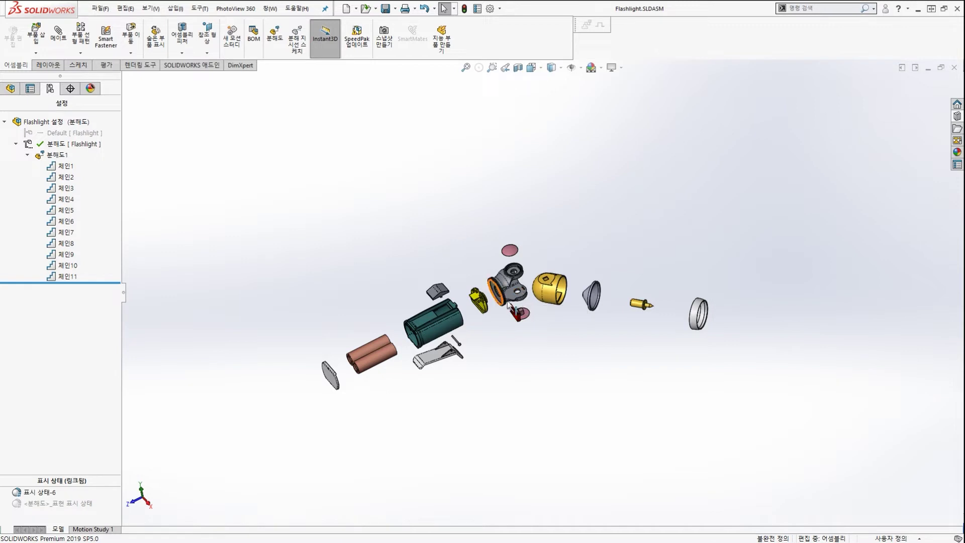
pyautogui.scroll(-1, 512, 319)
pyautogui.moveTo(509, 290); pyautogui.dragTo(506, 274, button='middle')
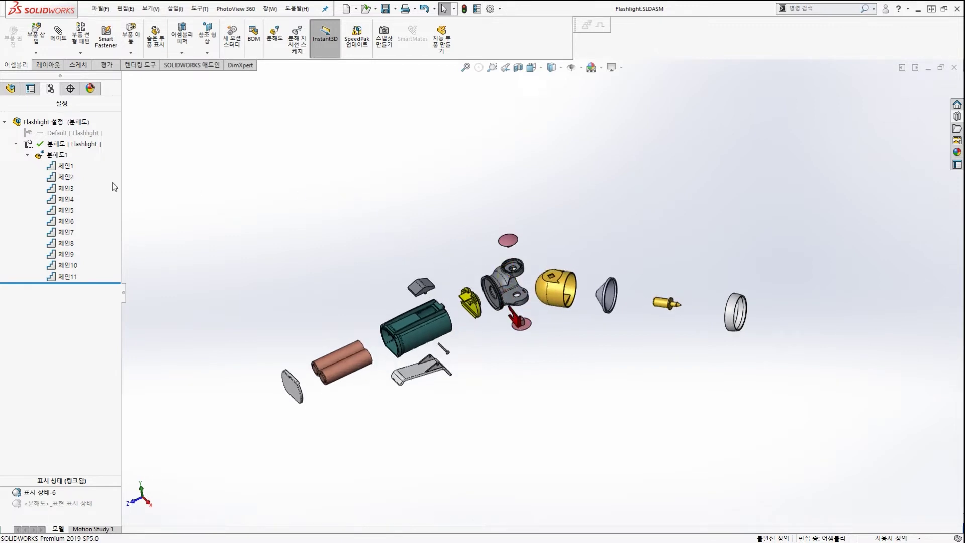
# Collapse the flashlight's exploded view 분해도1 and explode it again to check both states.
pyautogui.click(54, 155)
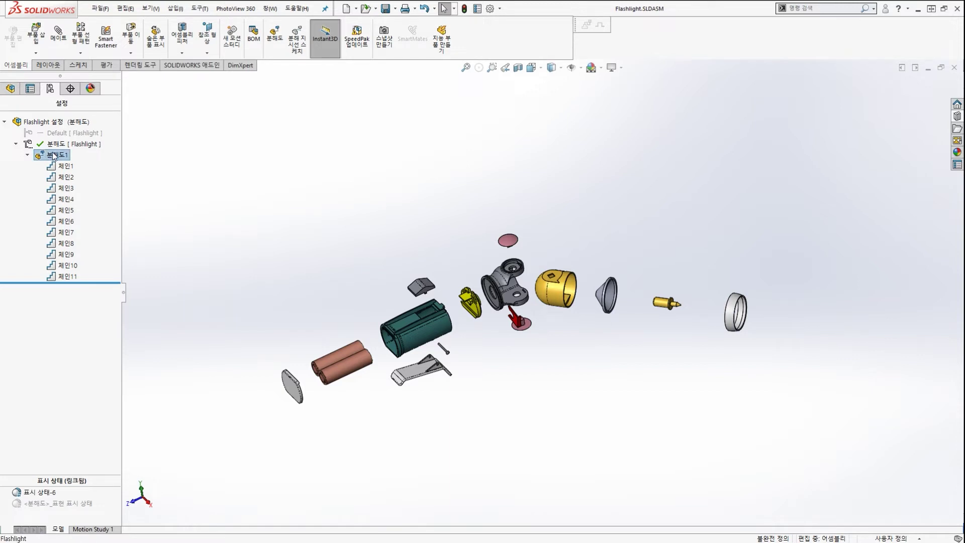
pyautogui.doubleClick(54, 156)
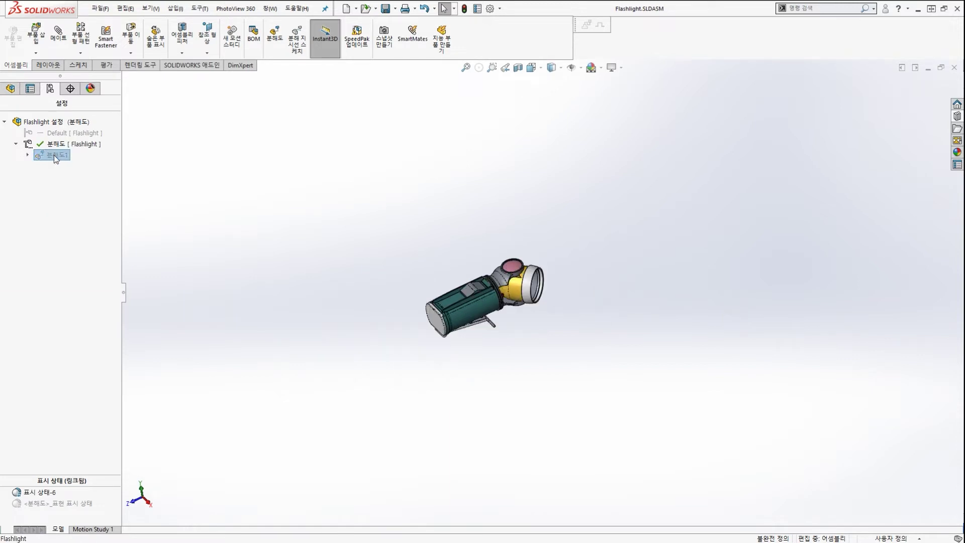
pyautogui.doubleClick(54, 156)
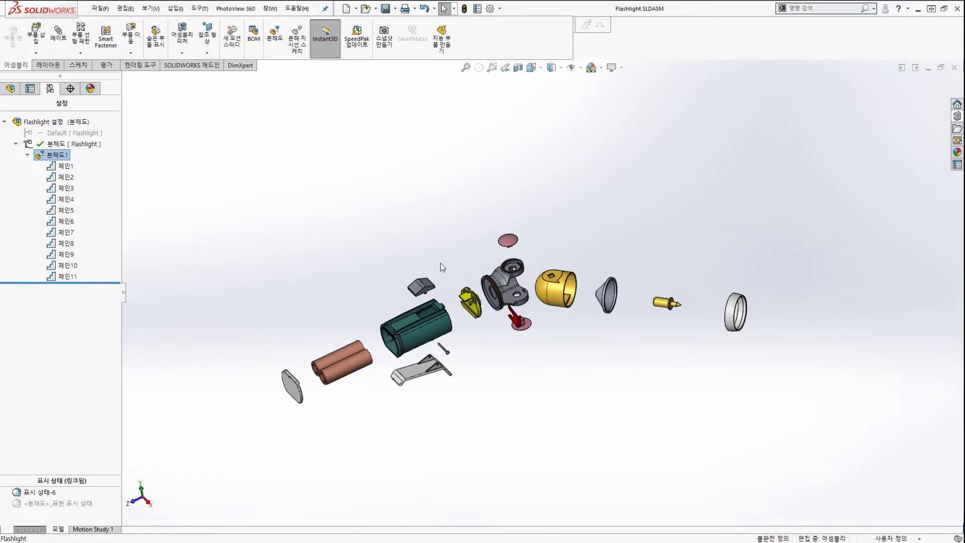
# Play the animated collapse of 분해도1, move the animation controller clear of the flashlight and replay the animation.
pyautogui.rightClick(54, 159)
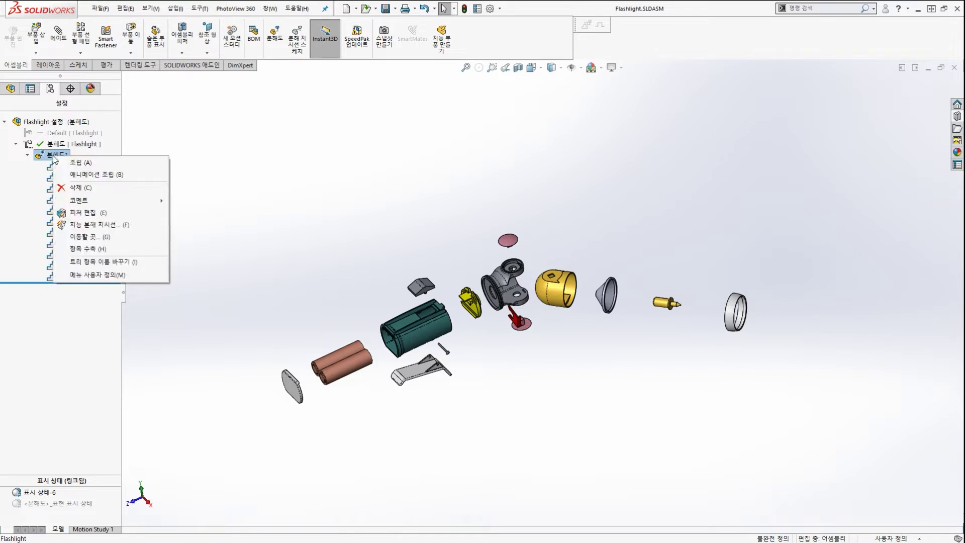
pyautogui.click(80, 173)
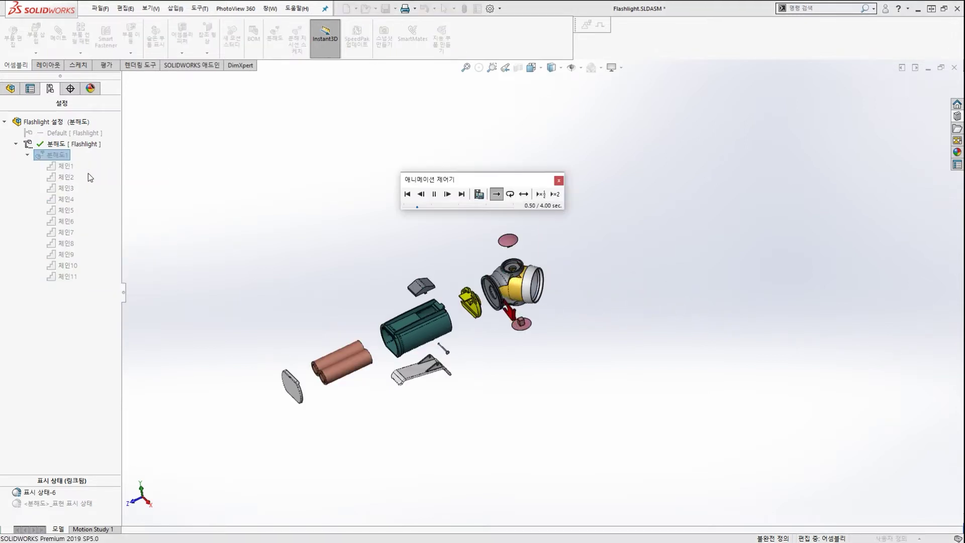
pyautogui.moveTo(455, 179); pyautogui.dragTo(409, 157)
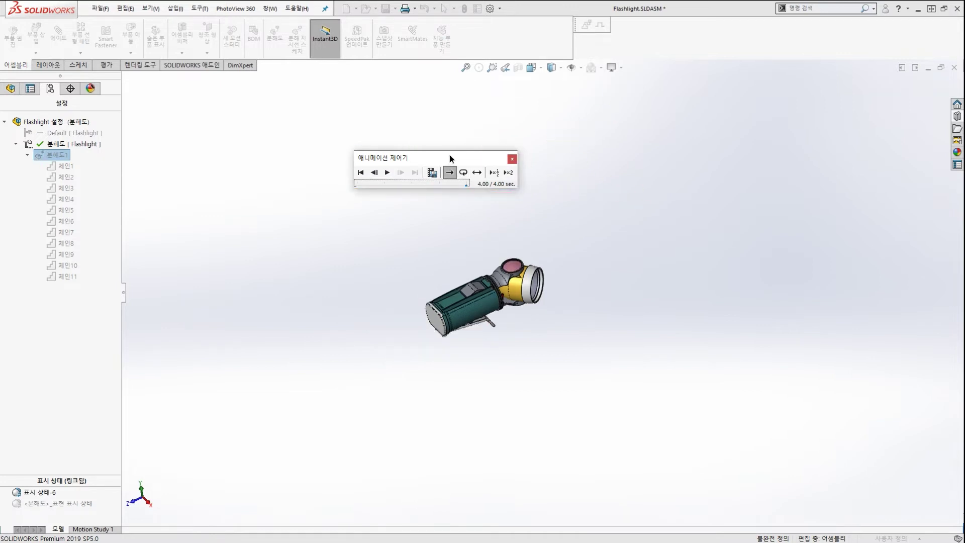
pyautogui.moveTo(451, 158); pyautogui.dragTo(435, 161)
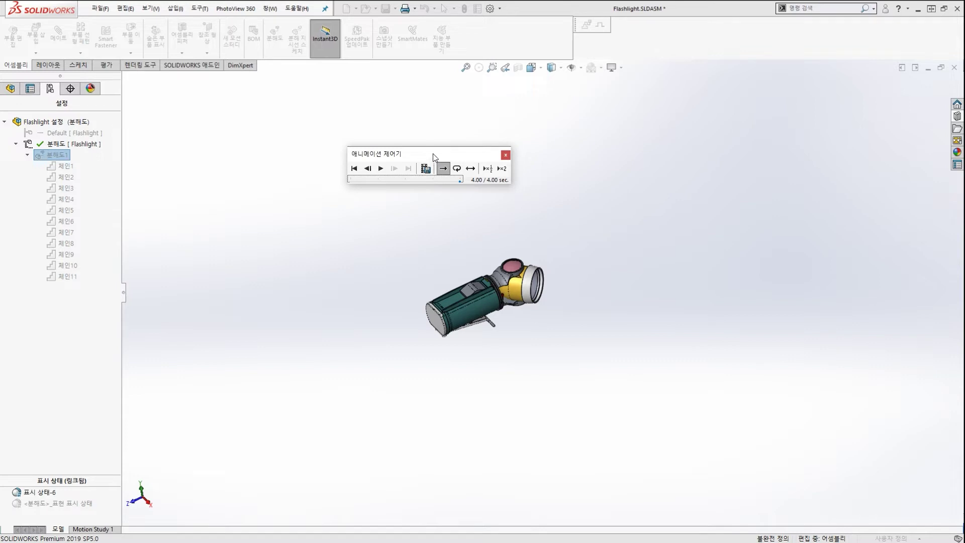
pyautogui.moveTo(433, 152); pyautogui.dragTo(412, 139)
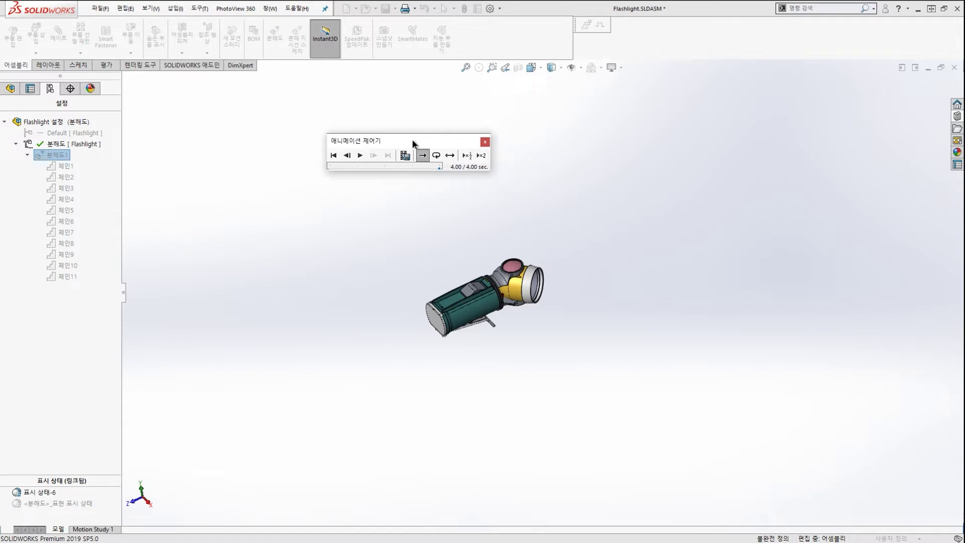
pyautogui.click(360, 156)
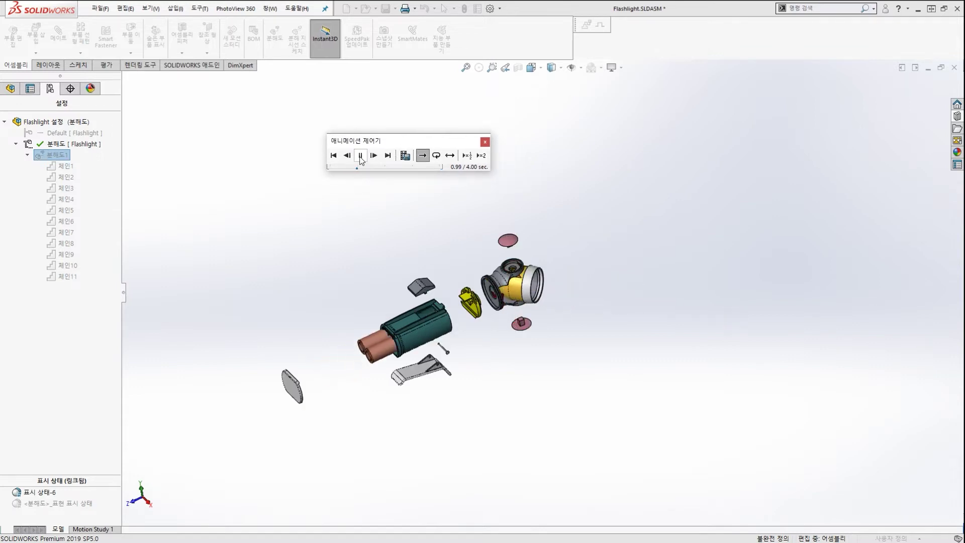
# Set the collapse animation to half speed with looping and play it.
pyautogui.click(466, 156)
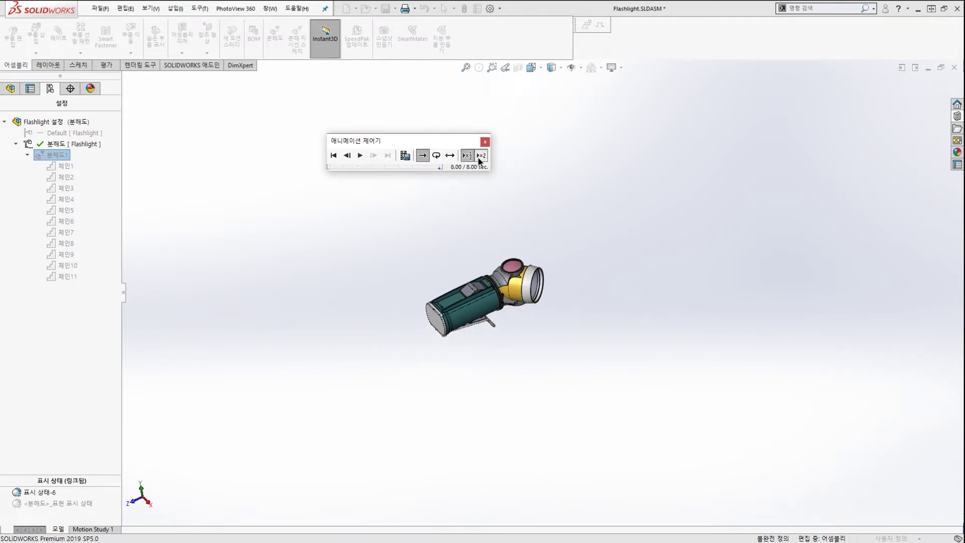
pyautogui.click(437, 156)
pyautogui.click(360, 156)
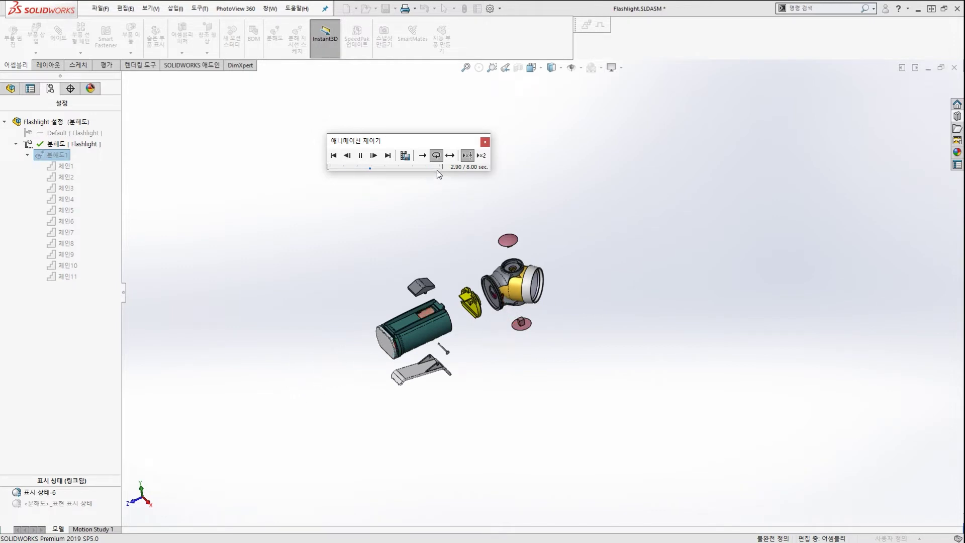
# Pause the looping animation and open the options for saving it as a video file.
pyautogui.click(360, 158)
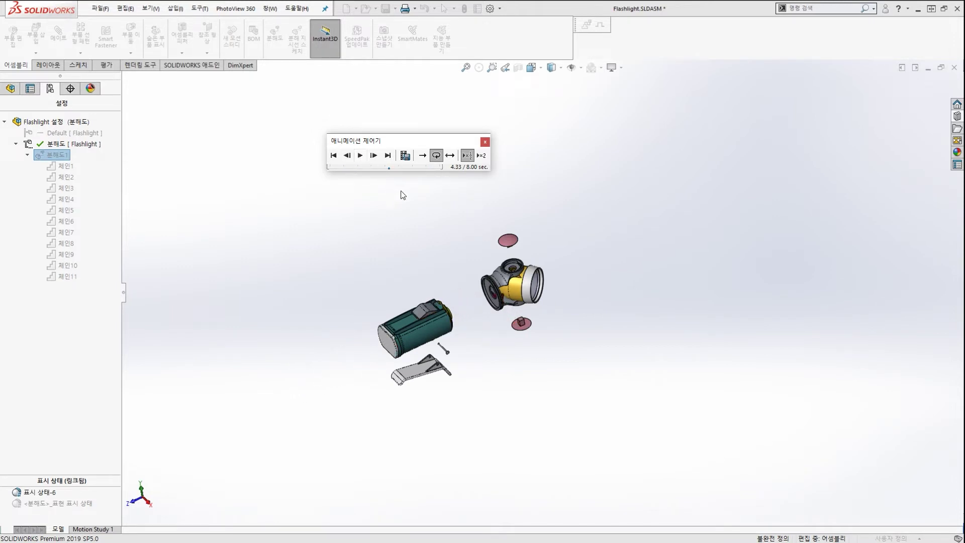
pyautogui.click(405, 157)
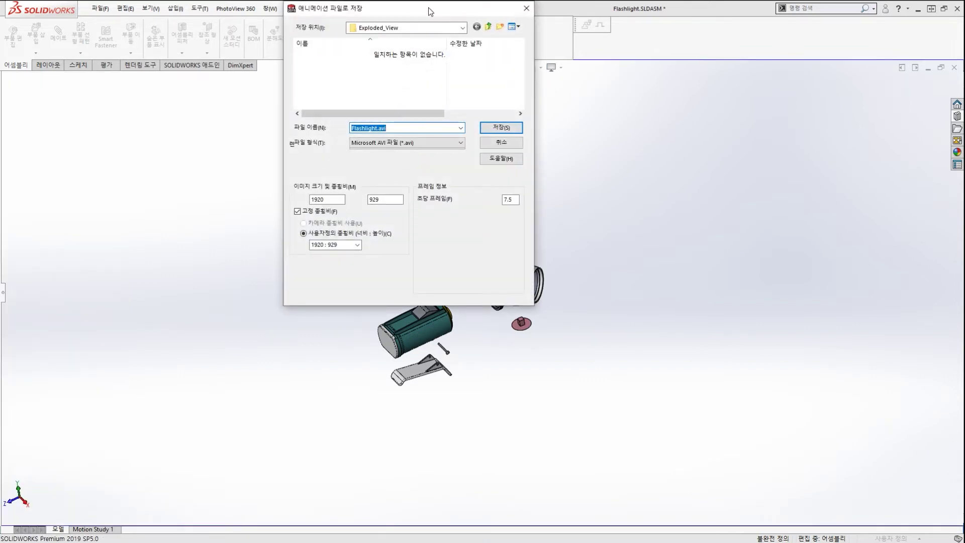
pyautogui.moveTo(431, 11); pyautogui.dragTo(449, 102)
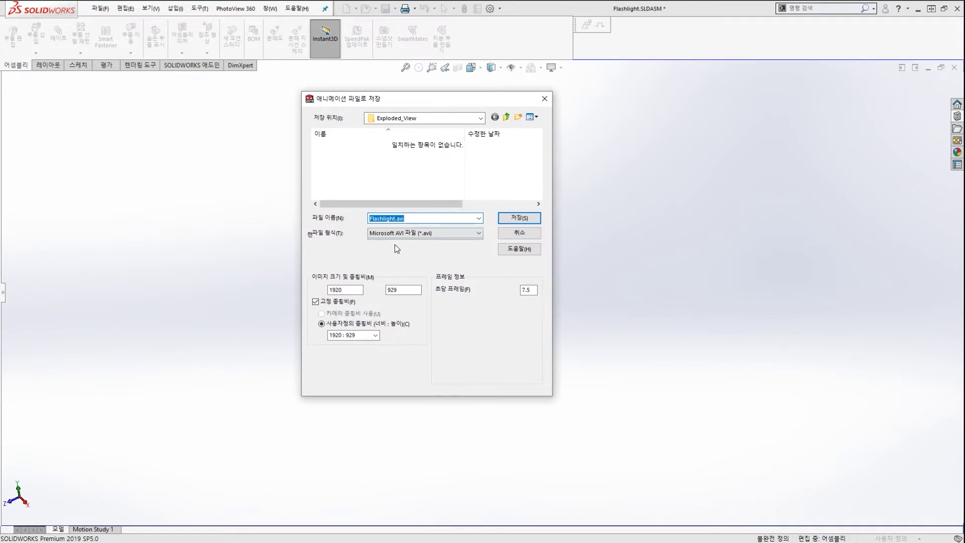
# Examine the renderers and file types available for exporting the animation, including the MP4 video format.
pyautogui.click(415, 239)
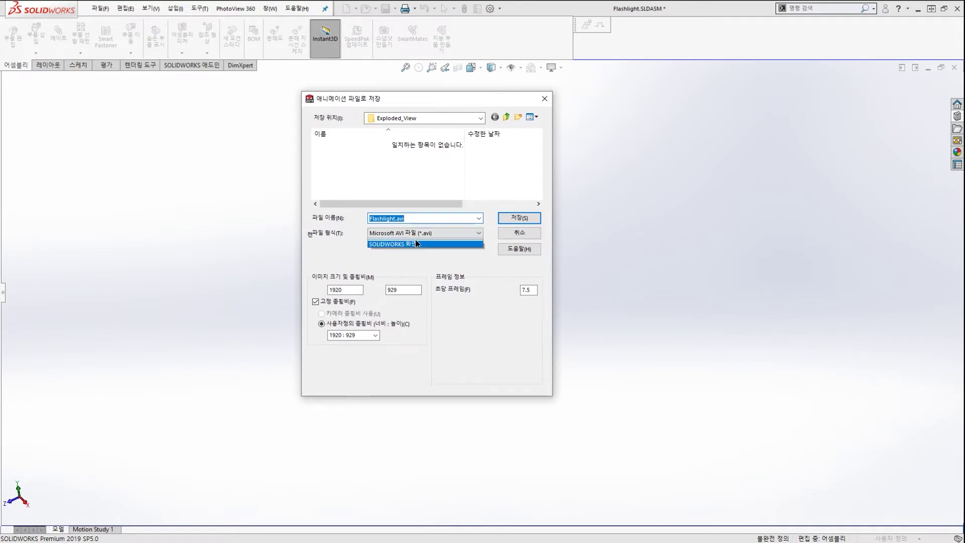
pyautogui.click(338, 247)
pyautogui.click(478, 232)
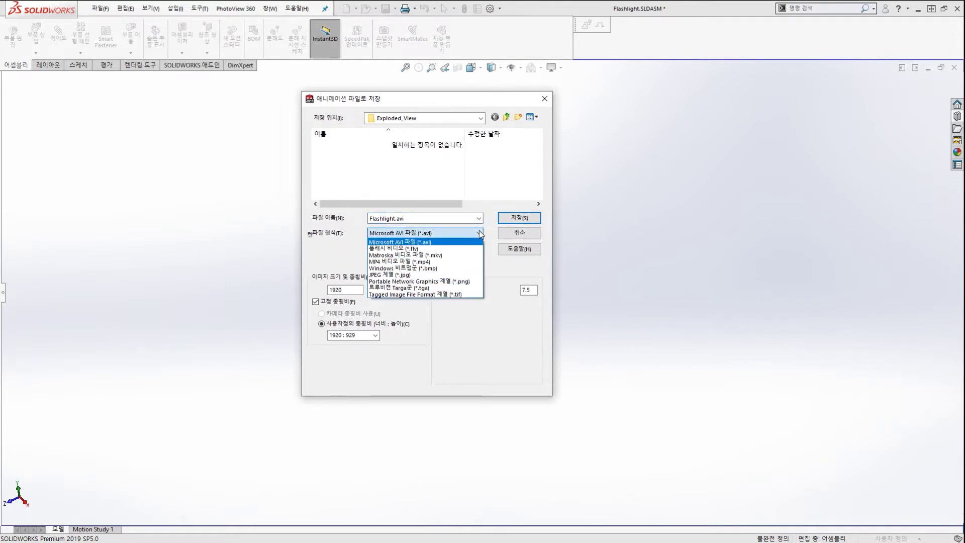
pyautogui.click(479, 231)
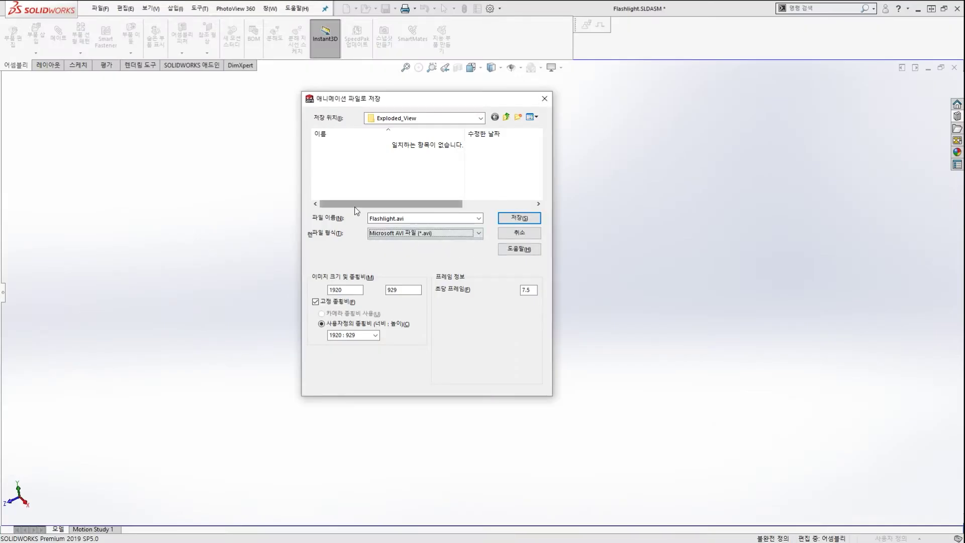
pyautogui.click(480, 235)
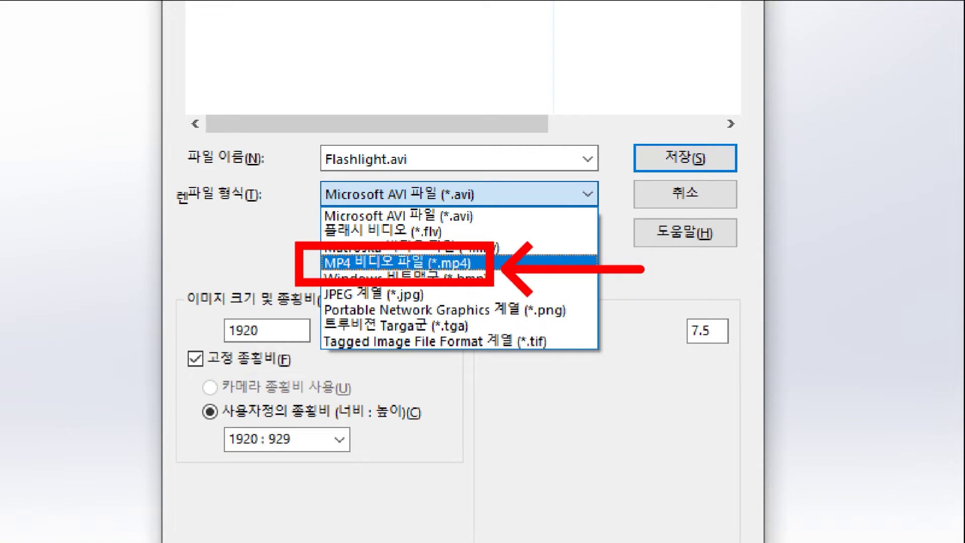
pyautogui.press('Escape')
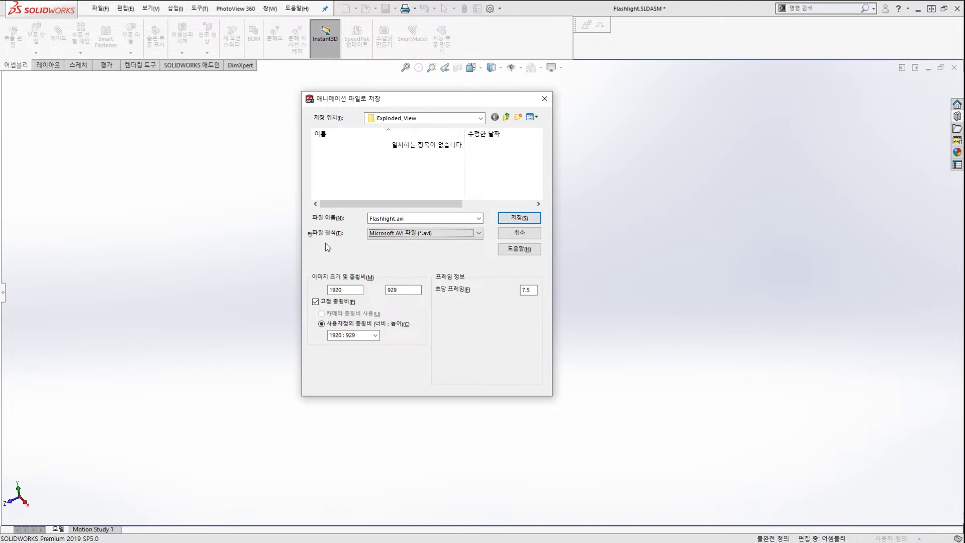
pyautogui.moveTo(303, 247)
pyautogui.mouseDown()
pyautogui.moveTo(337, 240)
pyautogui.moveTo(314, 255)
pyautogui.mouseUp()
pyautogui.press('Escape')
pyautogui.click(480, 237)
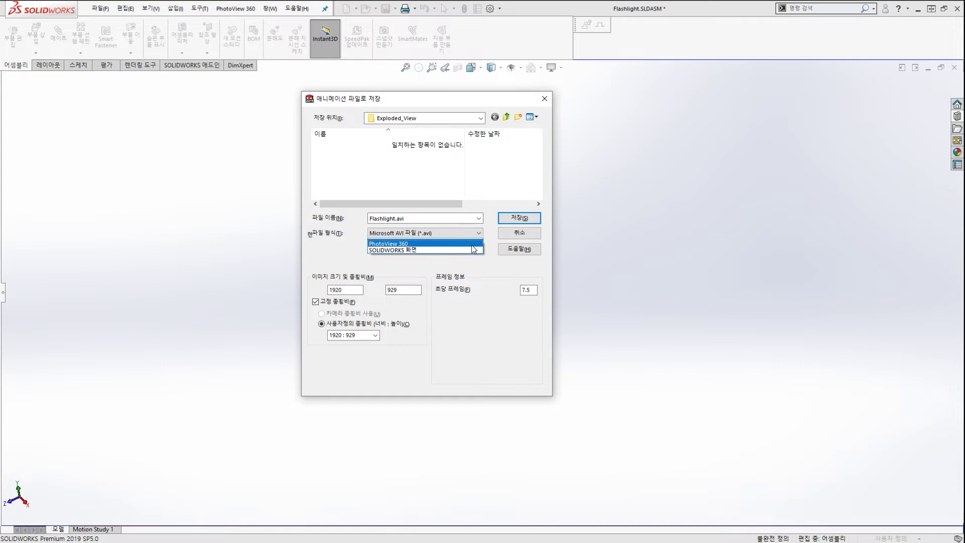
pyautogui.click(485, 257)
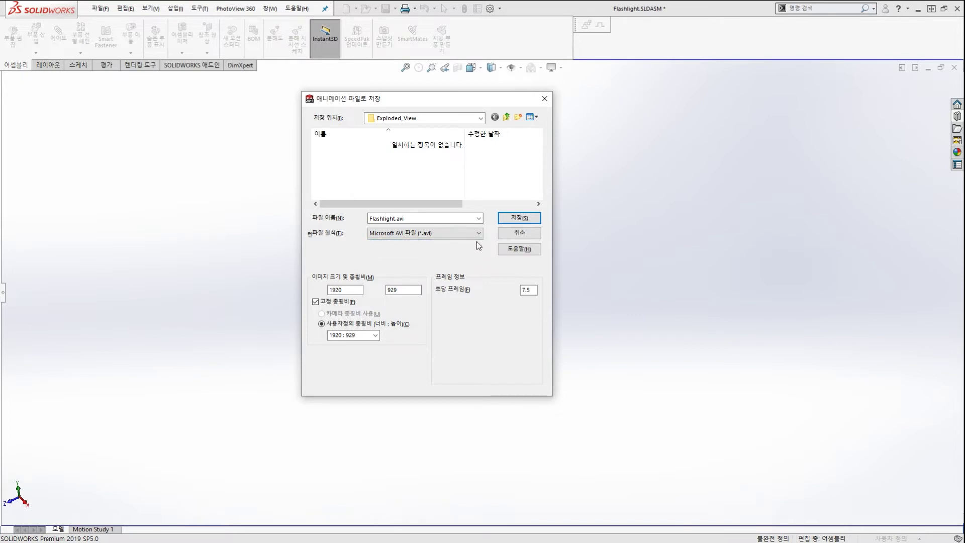
# Save the animation as Flashlight.avi in the Exploded_View folder, using the Microsoft AVI format and the Intel IYUV codec.
pyautogui.doubleClick(436, 217)
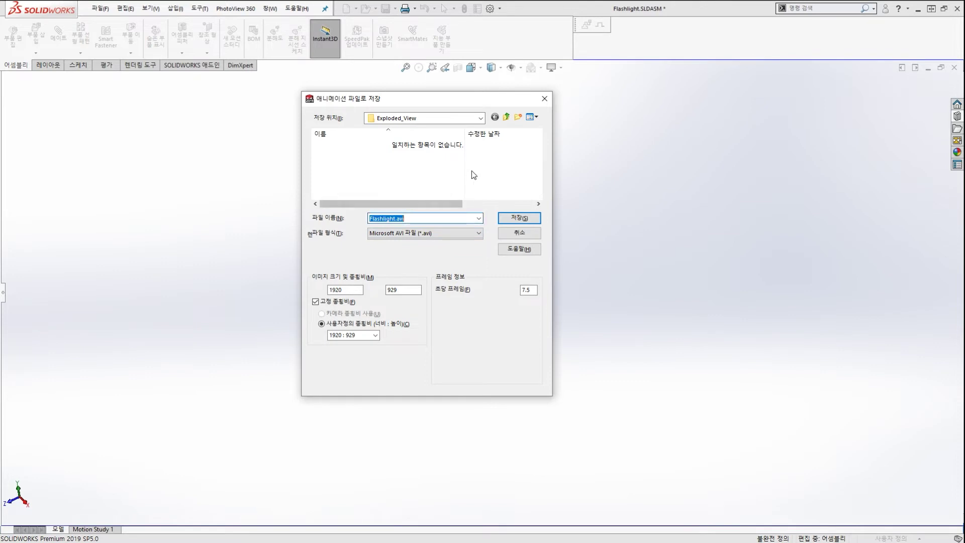
pyautogui.click(449, 183)
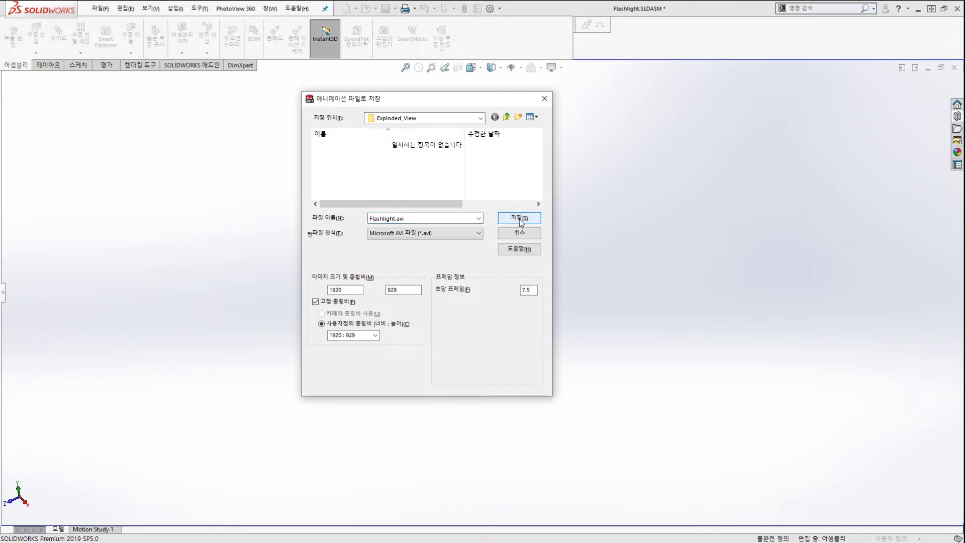
pyautogui.click(520, 219)
pyautogui.click(393, 134)
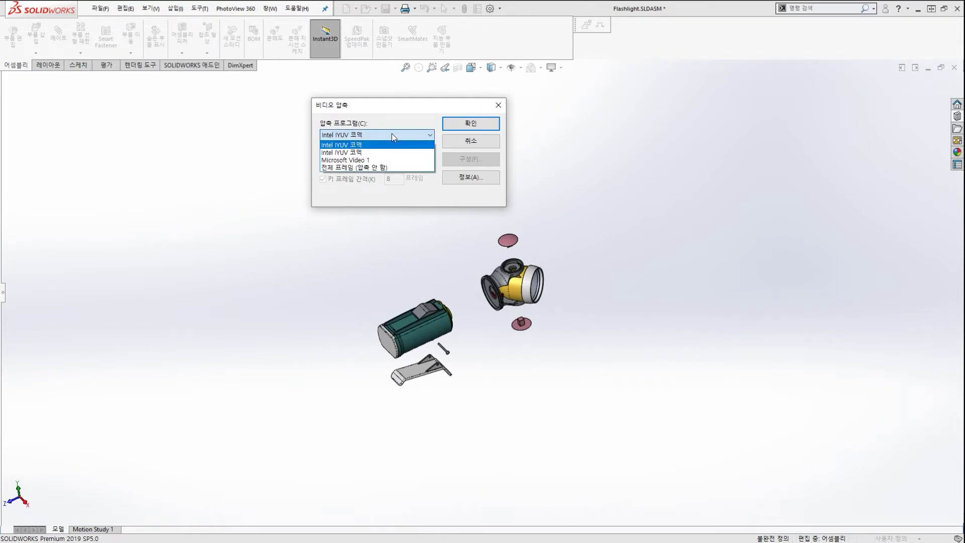
pyautogui.click(393, 137)
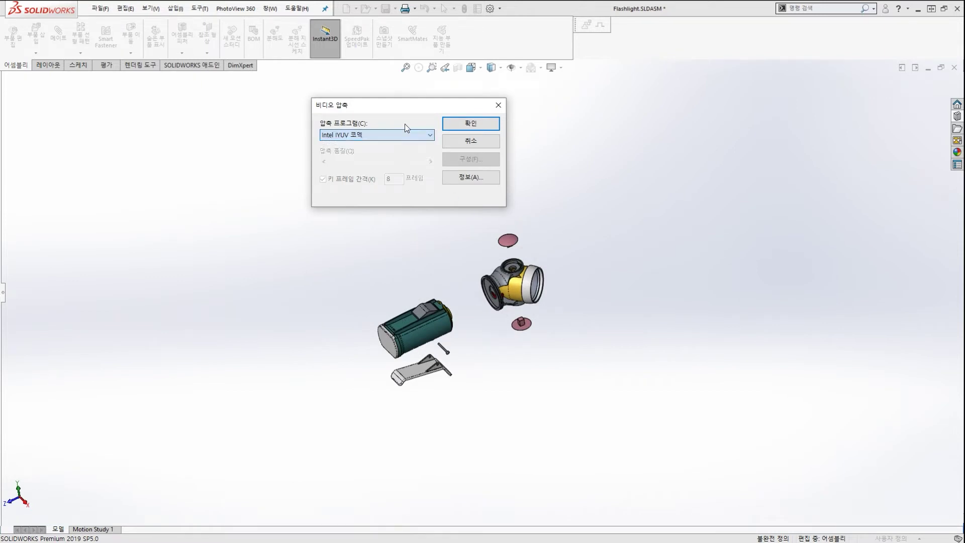
pyautogui.click(462, 122)
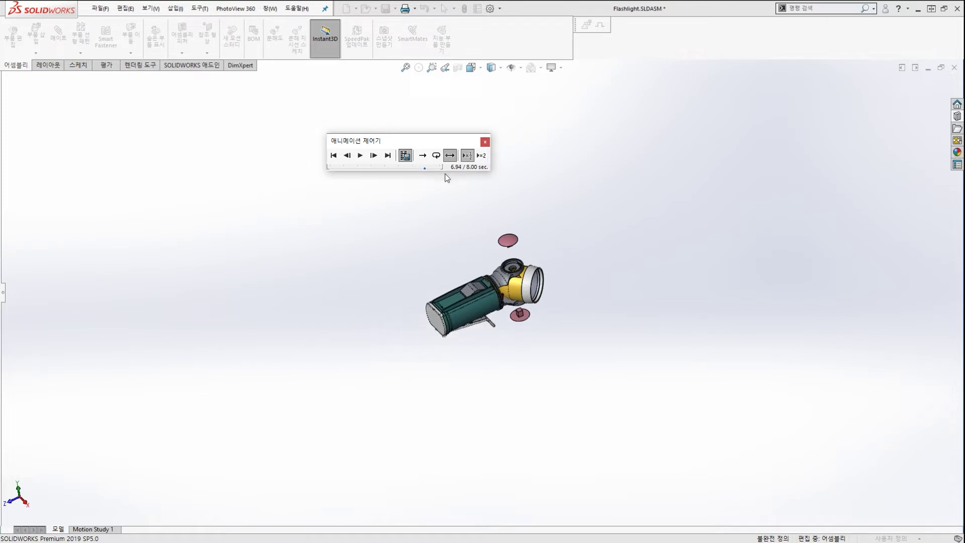
pyautogui.click(408, 156)
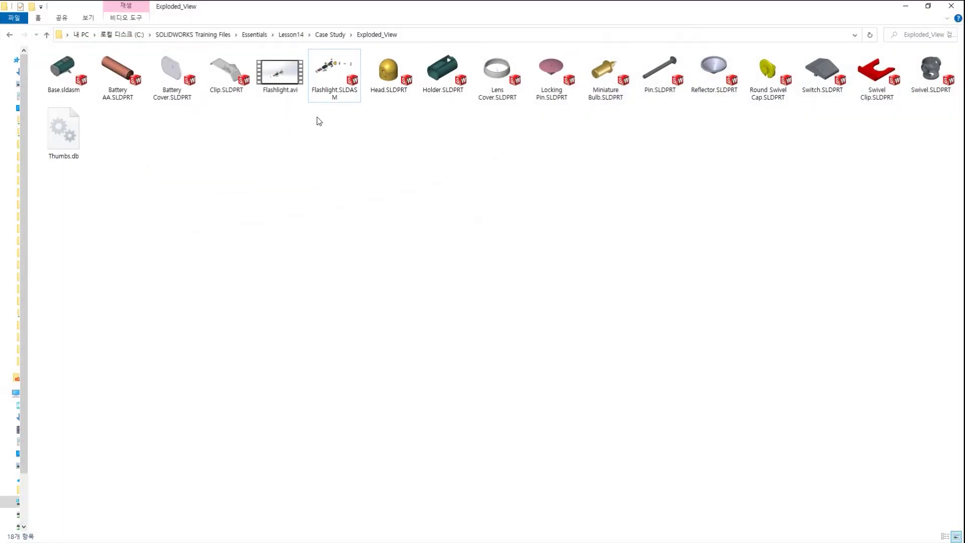
pyautogui.moveTo(293, 106)
pyautogui.mouseDown()
pyautogui.moveTo(231, 61)
pyautogui.moveTo(295, 106)
pyautogui.mouseUp()
pyautogui.keyDown('ctrl'); pyautogui.keyDown('shift'); pyautogui.moveTo(377, 196); pyautogui.dragTo(300, 107); pyautogui.keyUp('shift'); pyautogui.keyUp('ctrl')
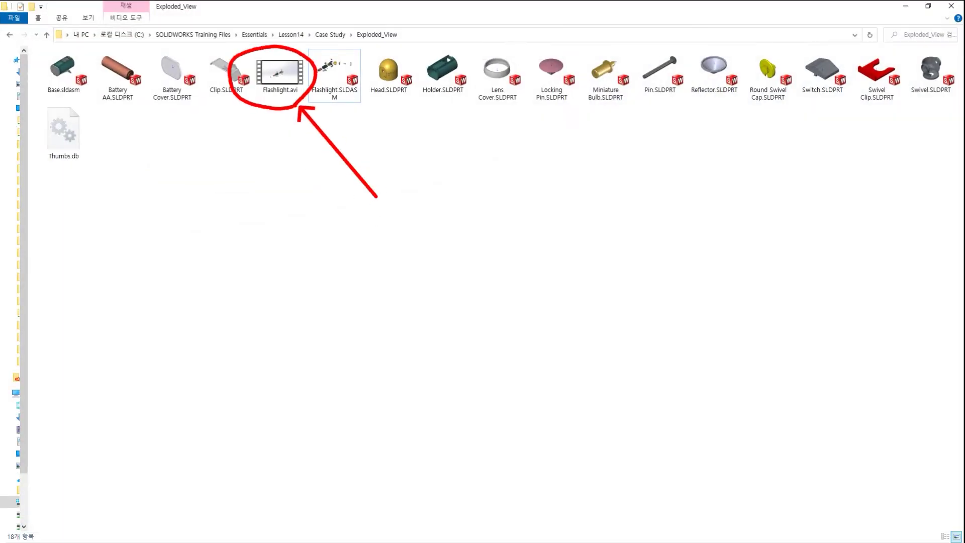
# Play the Flashlight.avi, Universal Joint and Quad_Assembly2.avi sample assembly animation videos.
pyautogui.doubleClick(284, 78)
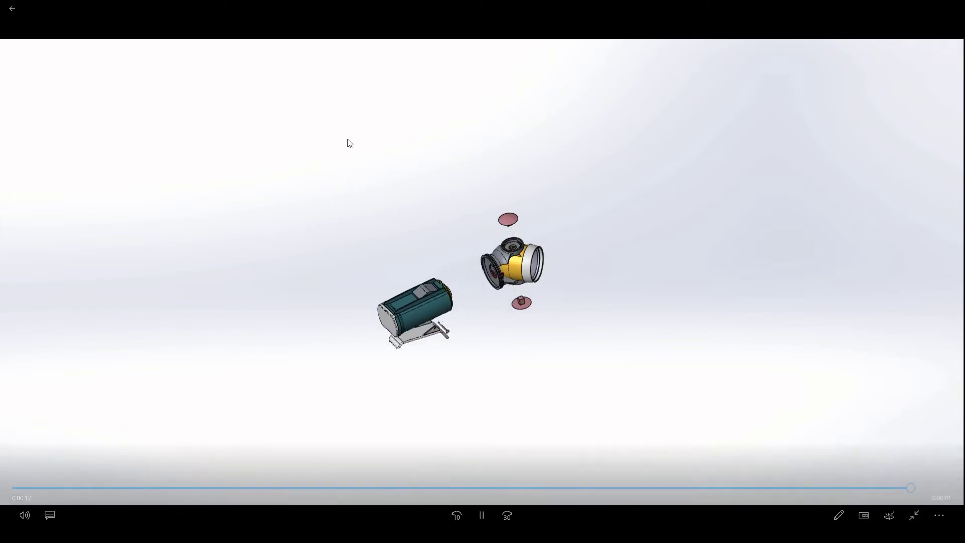
pyautogui.click(952, 11)
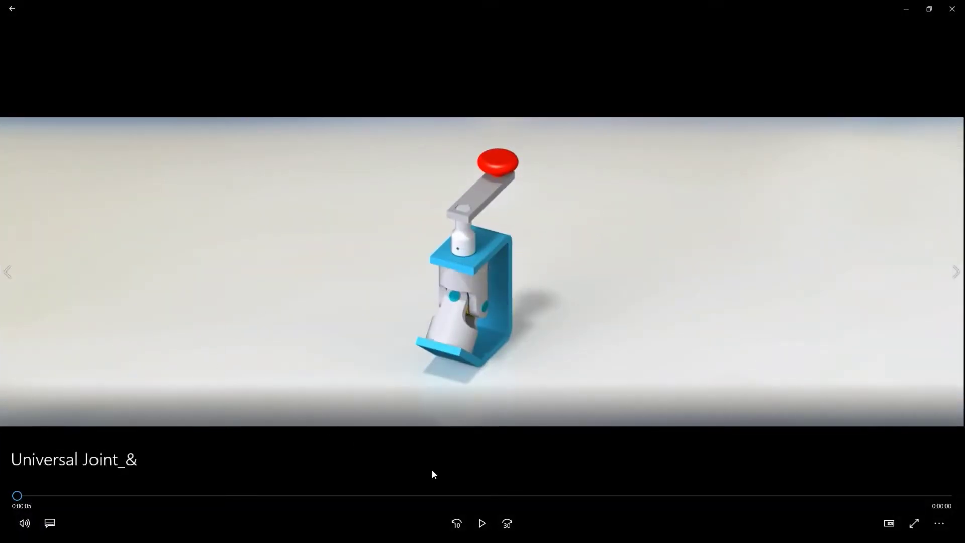
pyautogui.click(482, 523)
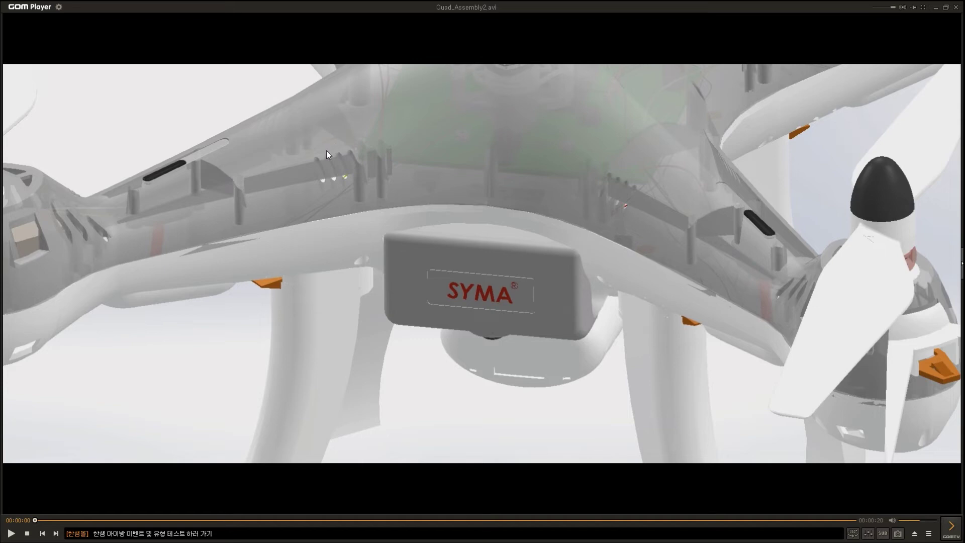
pyautogui.press('space')
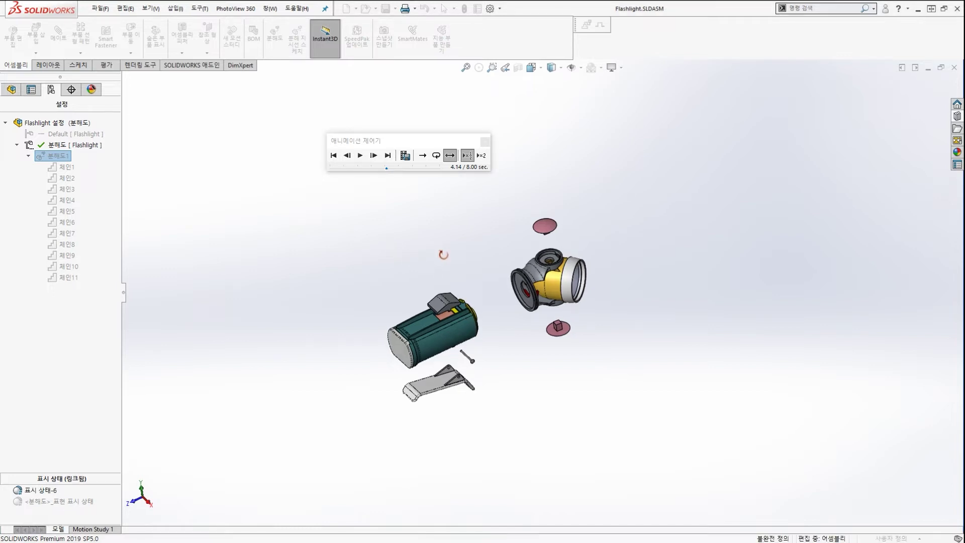
# Switch to the Flashlight assembly in SOLIDWORKS, close its animation controller and inspect the collapsed model from several angles.
pyautogui.click(484, 143)
pyautogui.scroll(-3, 504, 272)
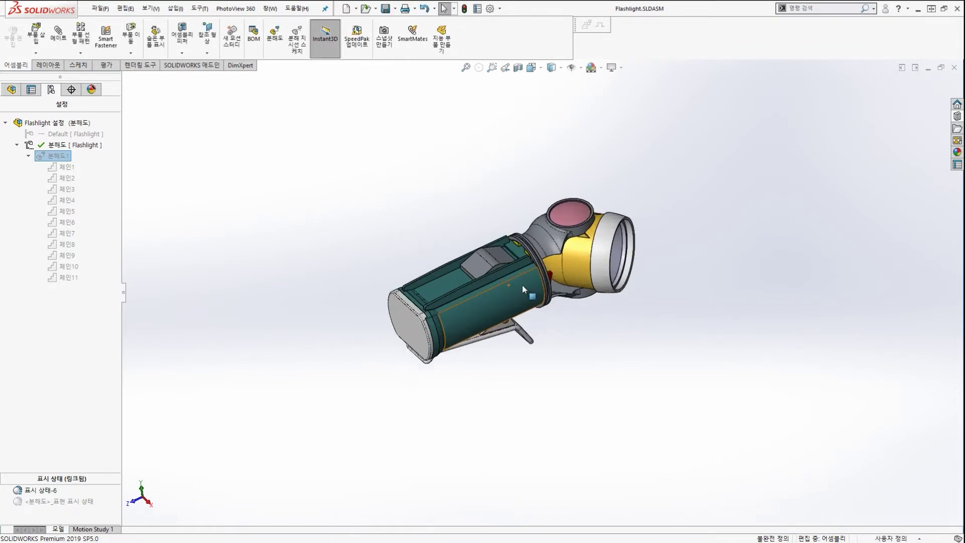
pyautogui.moveTo(521, 285); pyautogui.dragTo(491, 237, button='middle')
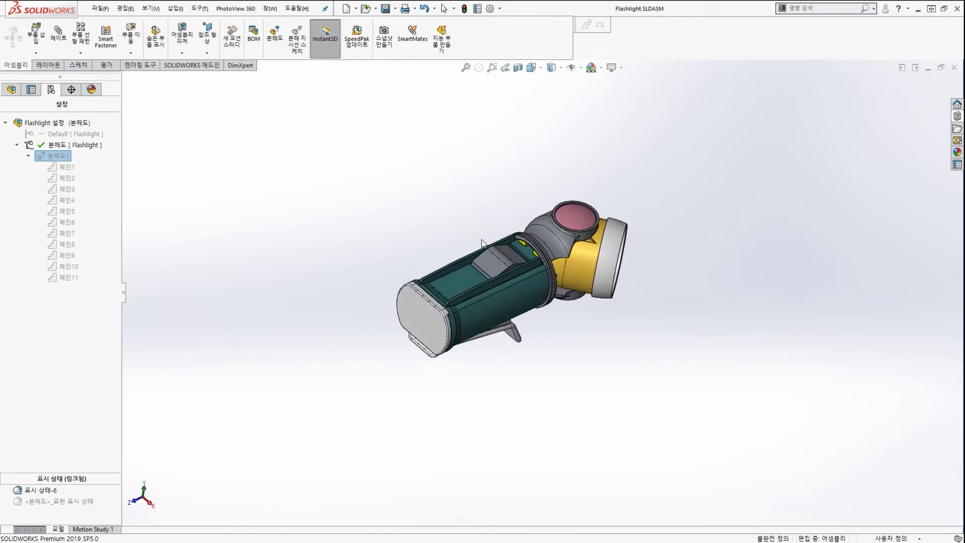
pyautogui.scroll(1, 547, 247)
pyautogui.moveTo(584, 255); pyautogui.dragTo(537, 253, button='middle')
pyautogui.scroll(-2, 537, 253)
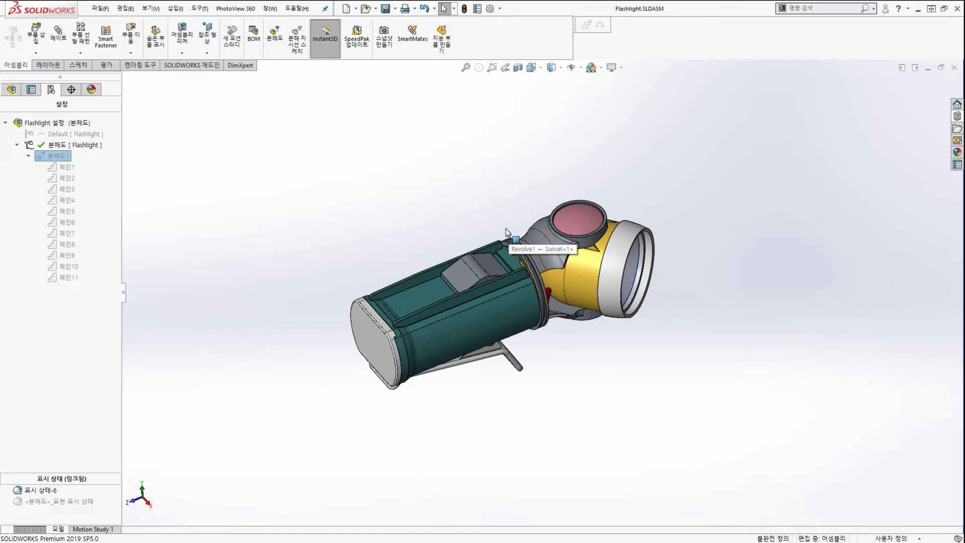
pyautogui.click(360, 175)
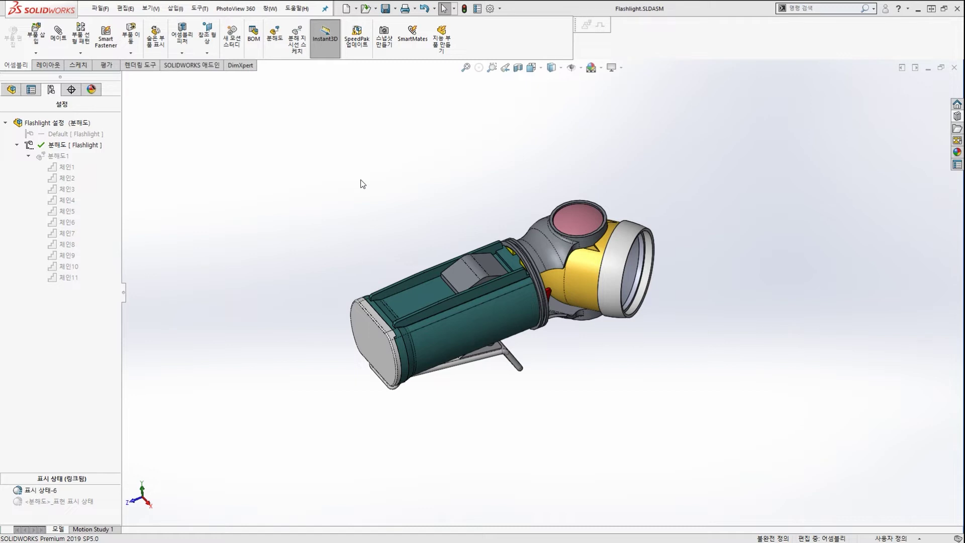
# Explode the flashlight assembly using the exploded view 분해도1 of the 분해도 configuration.
pyautogui.doubleClick(53, 157)
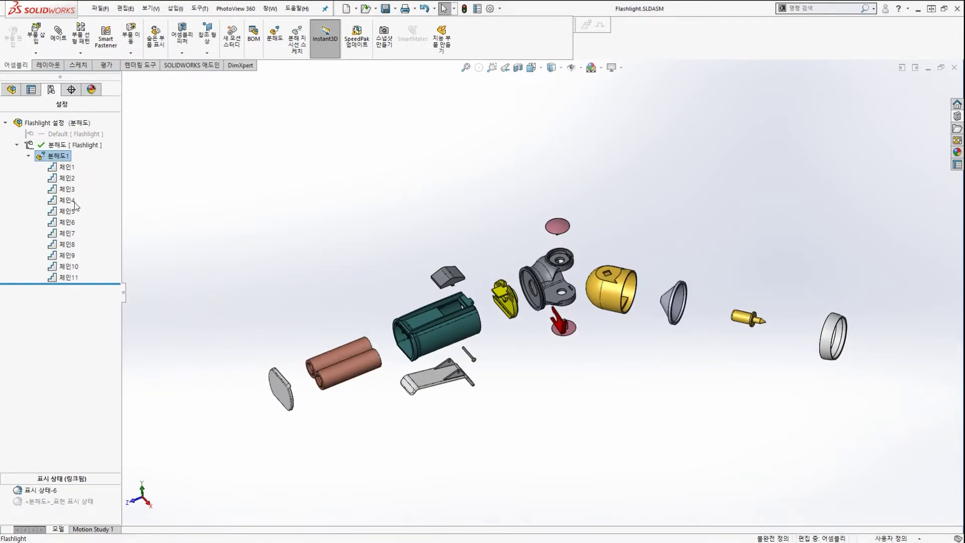
pyautogui.moveTo(108, 313)
pyautogui.mouseDown()
pyautogui.moveTo(142, 221)
pyautogui.moveTo(92, 286)
pyautogui.mouseUp()
pyautogui.press('Escape')
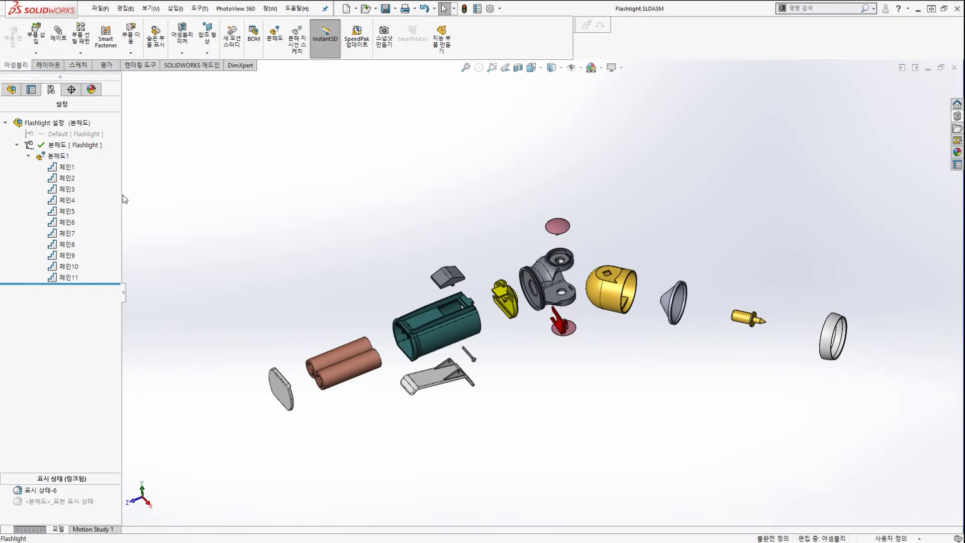
# Create smart explode lines for all components of exploded view 분해도1, including subassembly parts, referenced to their bounding box centers.
pyautogui.click(52, 158)
pyautogui.rightClick(53, 160)
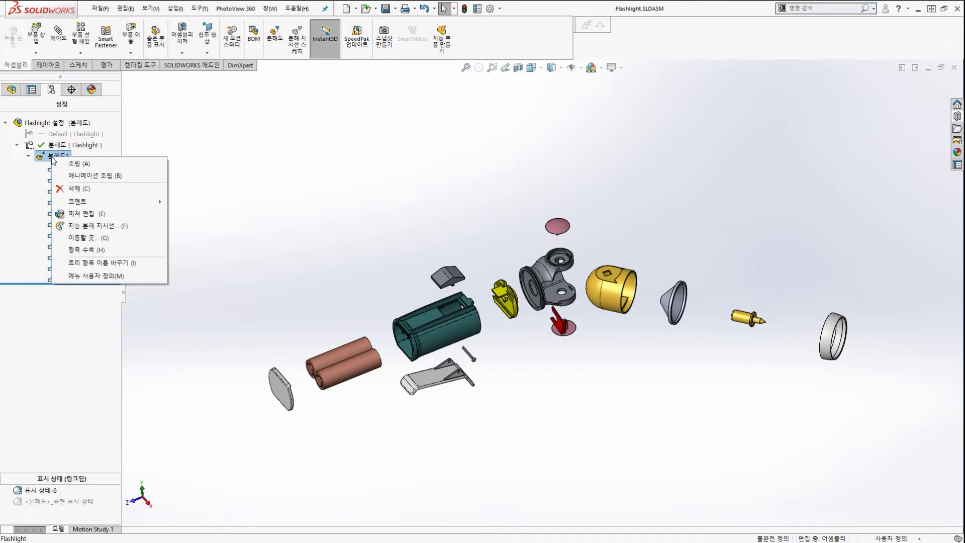
pyautogui.click(88, 227)
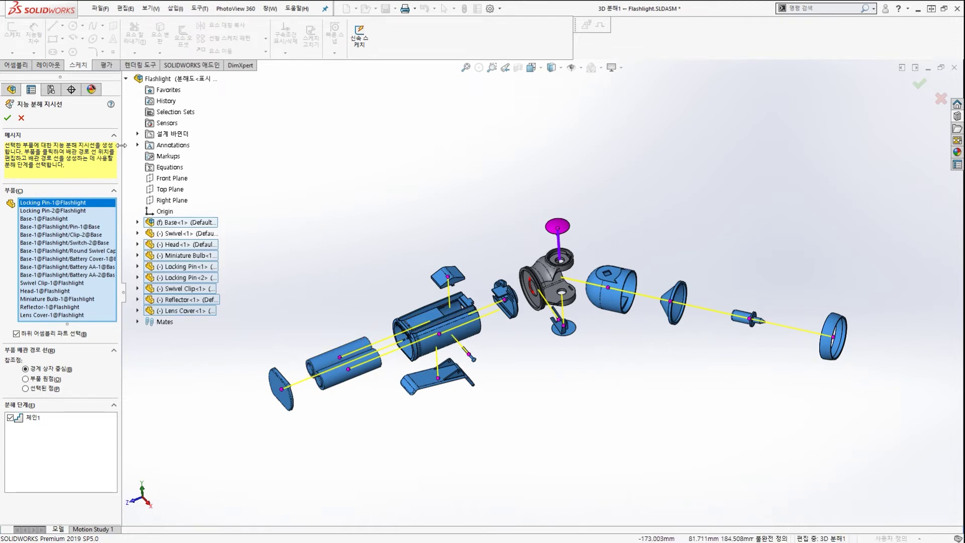
pyautogui.click(9, 120)
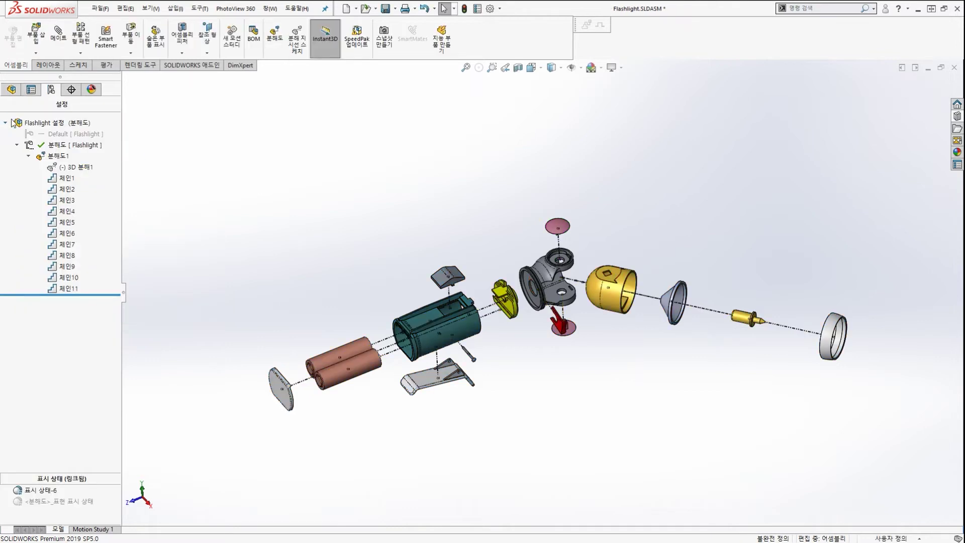
pyautogui.moveTo(435, 307)
pyautogui.mouseDown(button='middle')
pyautogui.moveTo(498, 233)
pyautogui.moveTo(441, 272)
pyautogui.moveTo(437, 293)
pyautogui.mouseUp(button='middle')
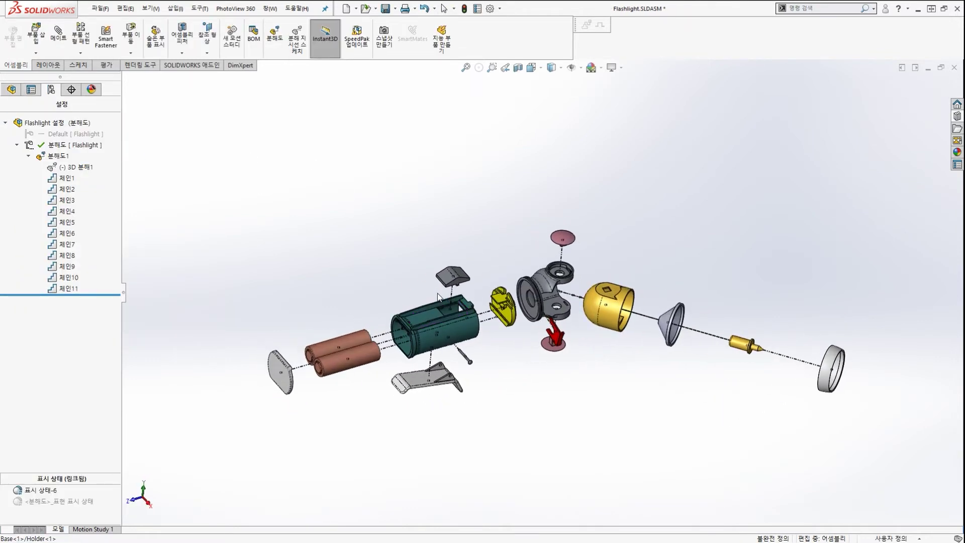
# Collapse and re-explode the flashlight to check the explode lines between its parts.
pyautogui.doubleClick(56, 157)
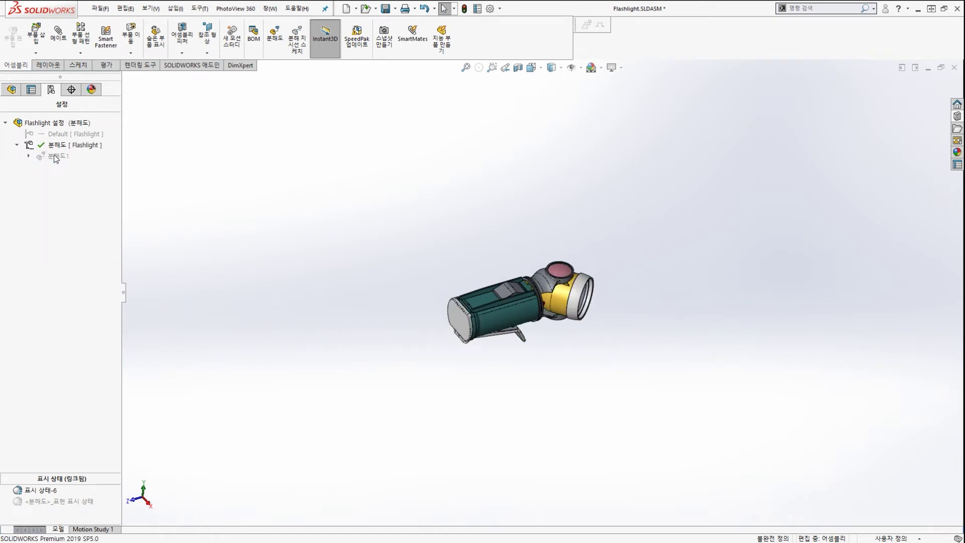
pyautogui.doubleClick(54, 157)
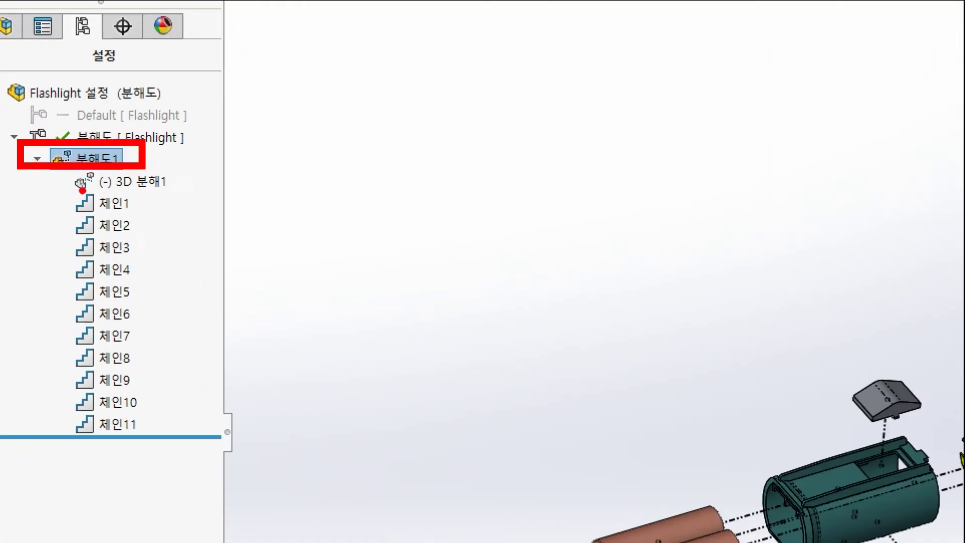
pyautogui.moveTo(61, 175)
pyautogui.mouseDown()
pyautogui.moveTo(38, 202)
pyautogui.moveTo(184, 197)
pyautogui.mouseUp()
pyautogui.moveTo(350, 193); pyautogui.dragTo(209, 184)
pyautogui.moveTo(216, 174); pyautogui.dragTo(194, 184)
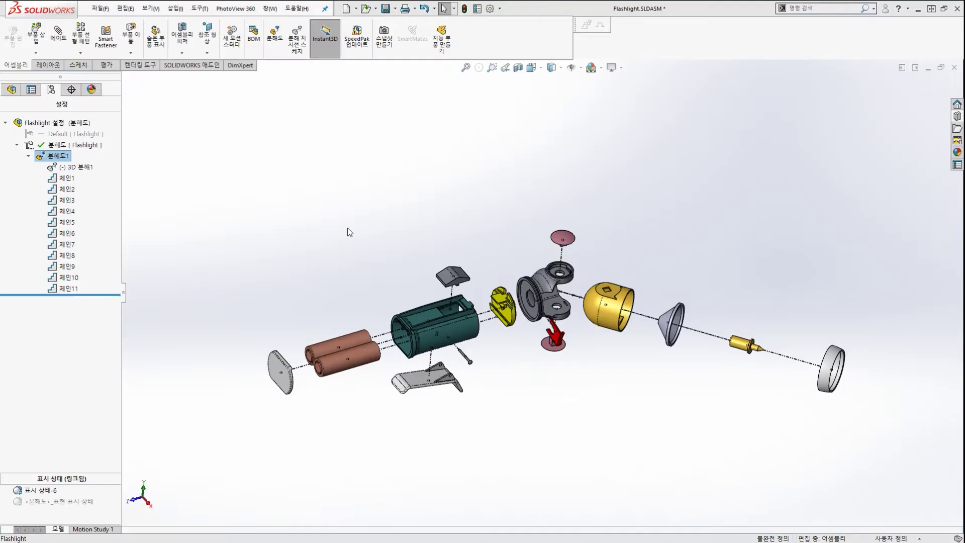
pyautogui.moveTo(691, 317); pyautogui.dragTo(765, 395, button='middle')
pyautogui.moveTo(393, 274); pyautogui.dragTo(367, 252, button='middle')
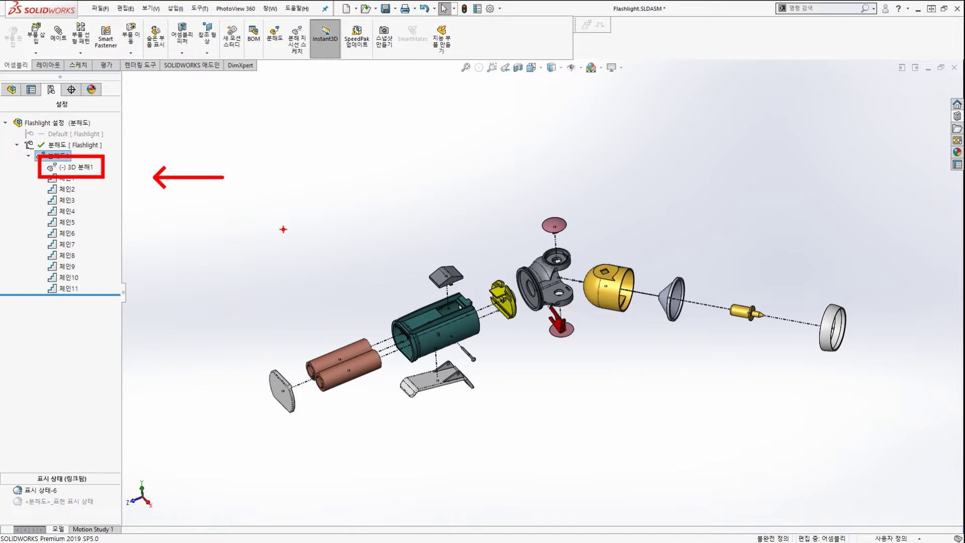
# Highlight the explode lines belonging to the 3D 분해1 sketch and examine where they run between the parts.
pyautogui.press('Escape')
pyautogui.moveTo(351, 347); pyautogui.dragTo(115, 195, button='middle')
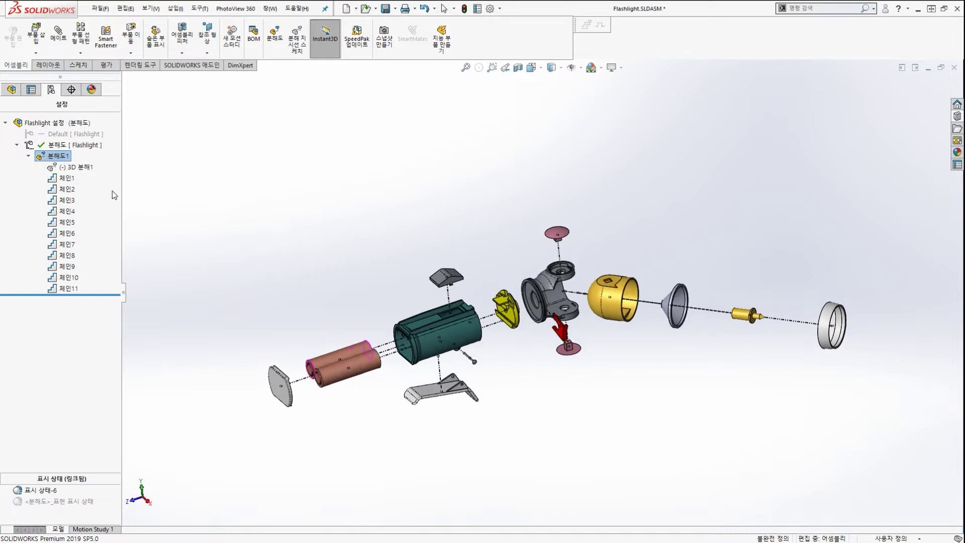
pyautogui.click(77, 167)
pyautogui.click(330, 212)
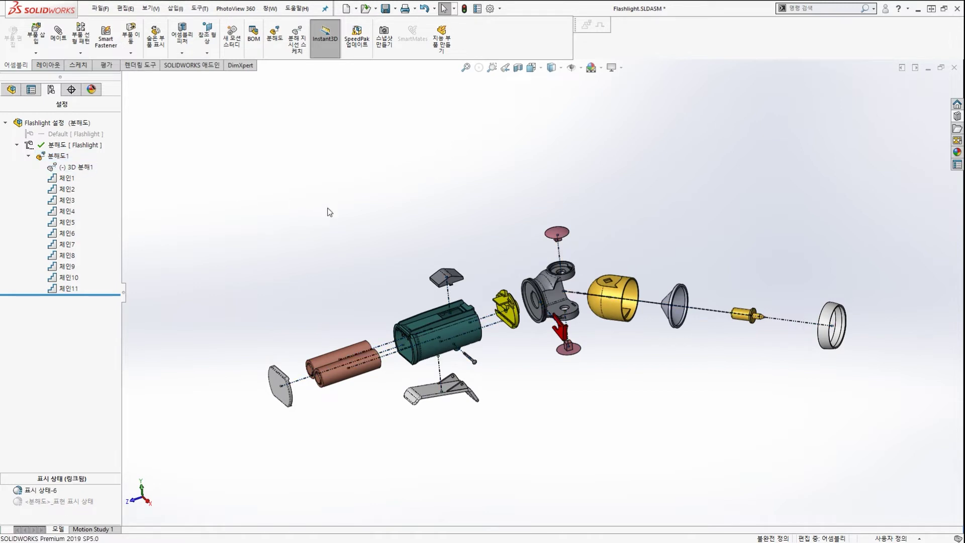
pyautogui.click(81, 171)
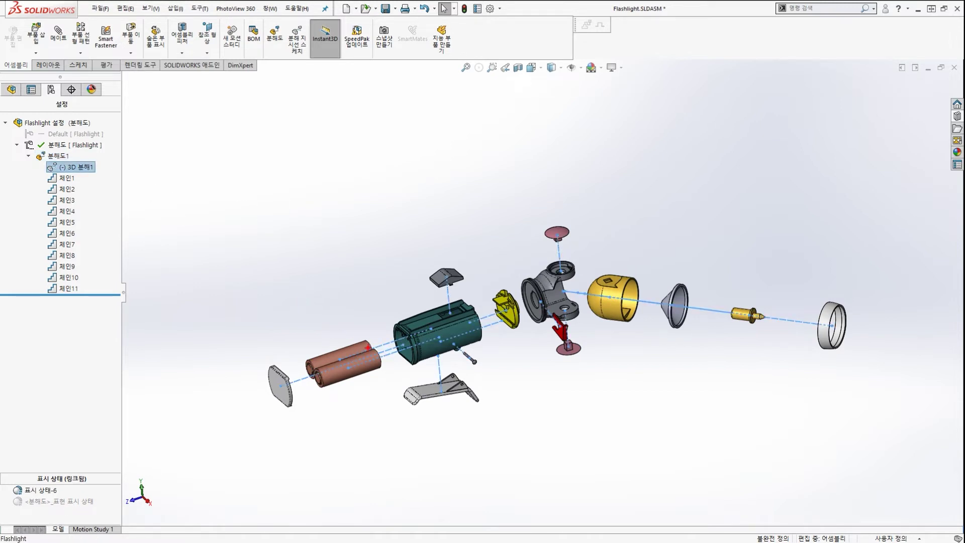
pyautogui.moveTo(402, 342); pyautogui.dragTo(382, 358)
pyautogui.moveTo(649, 343)
pyautogui.mouseDown()
pyautogui.moveTo(689, 317)
pyautogui.moveTo(659, 332)
pyautogui.mouseUp()
pyautogui.moveTo(567, 294)
pyautogui.mouseDown()
pyautogui.moveTo(524, 262)
pyautogui.moveTo(536, 286)
pyautogui.mouseUp()
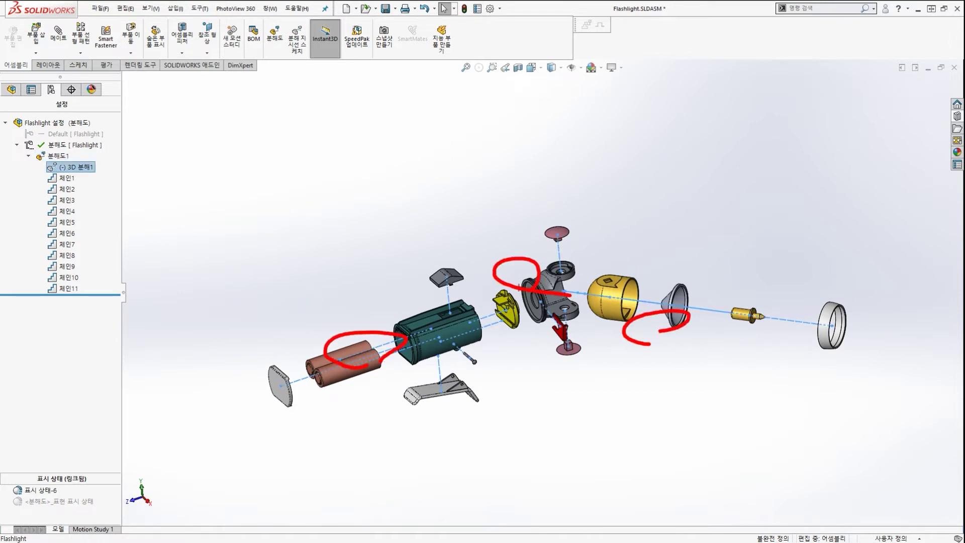
pyautogui.press('Escape')
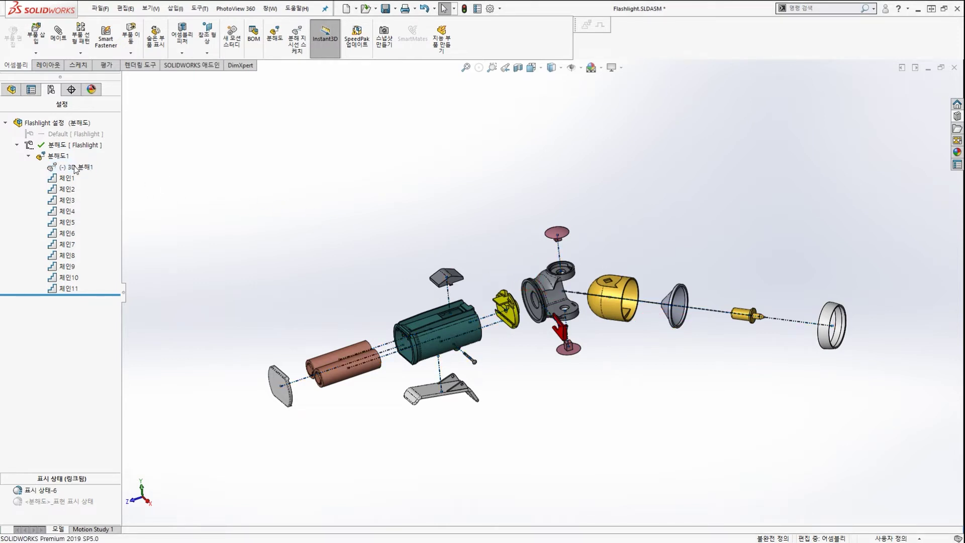
# Dissolve the smart explode lines of 3D 분해1 into an ordinary explode sketch and check its highlighted lines.
pyautogui.rightClick(74, 168)
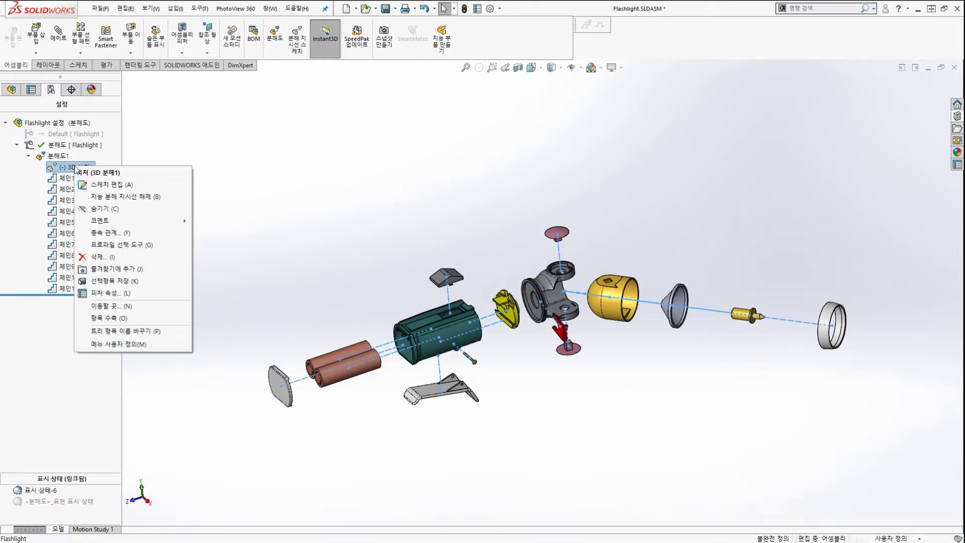
pyautogui.click(99, 197)
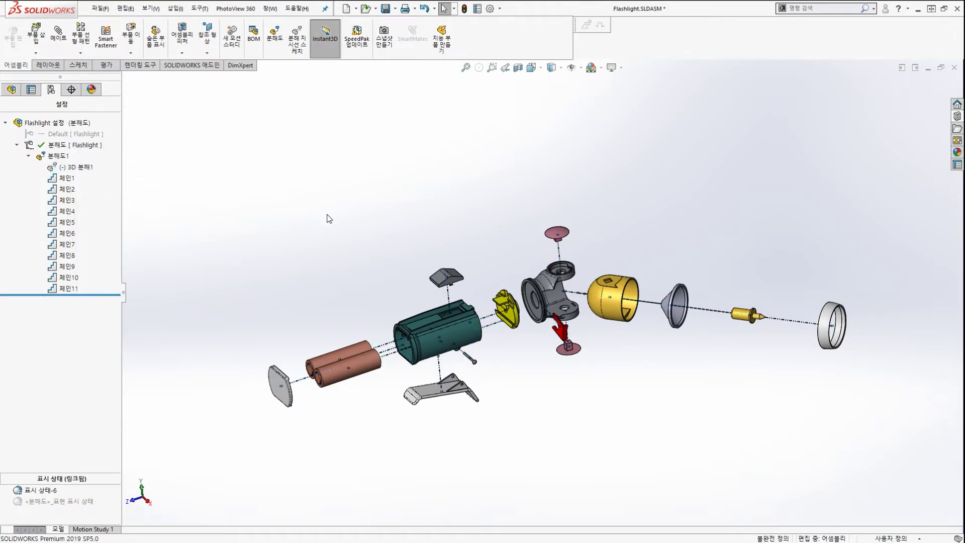
pyautogui.click(73, 168)
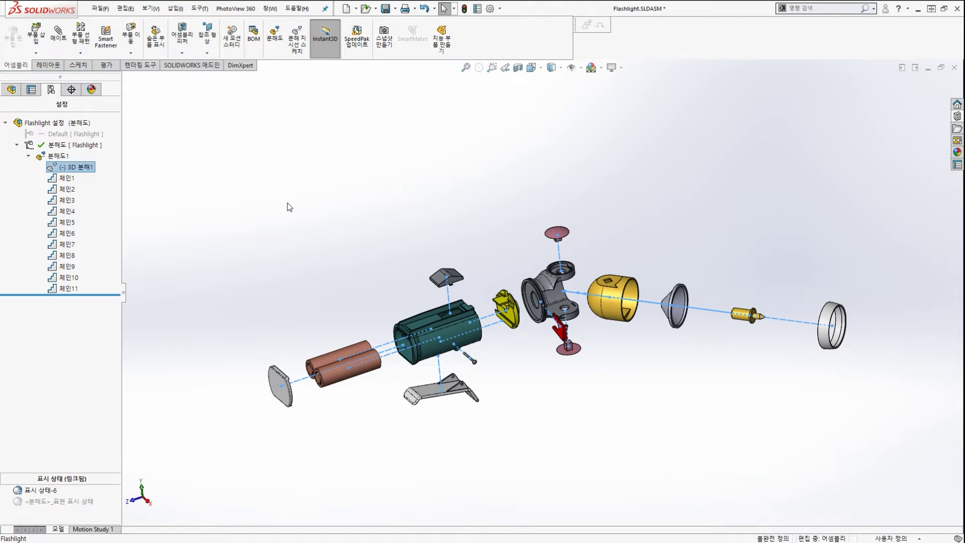
pyautogui.click(273, 201)
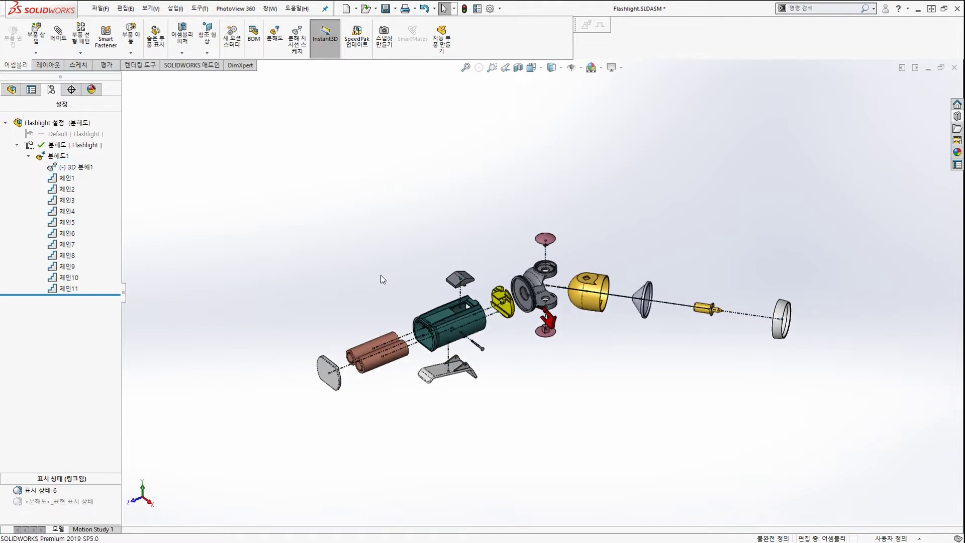
pyautogui.click(77, 167)
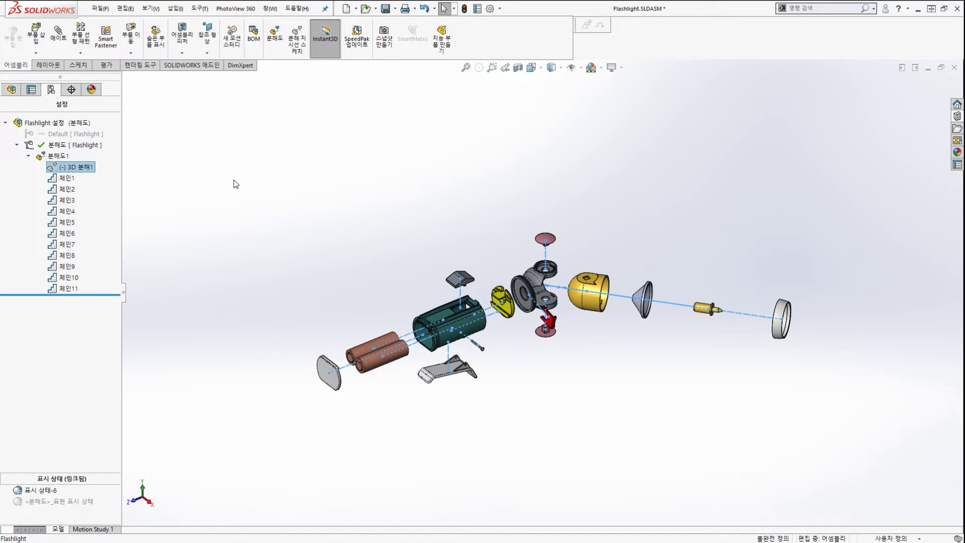
pyautogui.click(236, 184)
# Open the 3D 분해1 explode sketch for editing, focusing on the holder and swivel.
pyautogui.click(80, 170)
pyautogui.rightClick(81, 171)
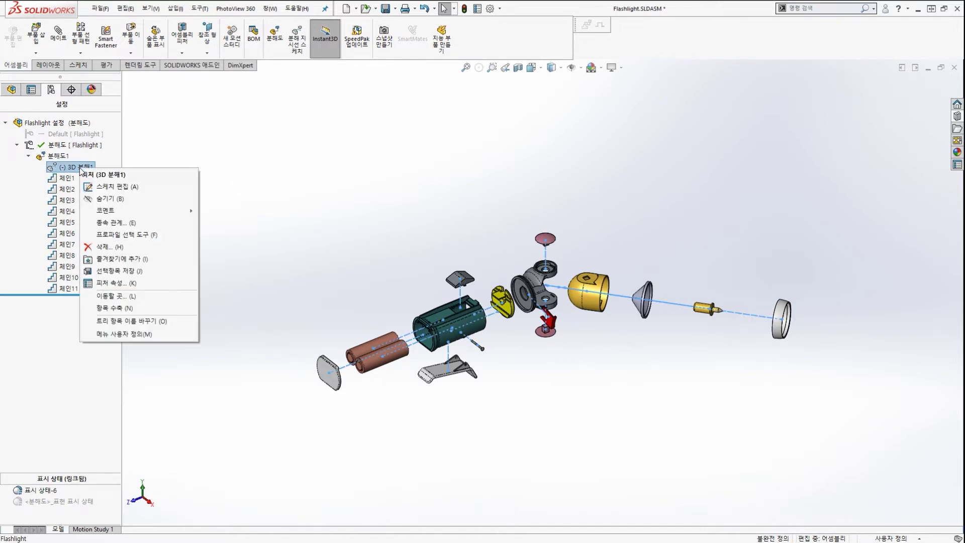
pyautogui.click(106, 187)
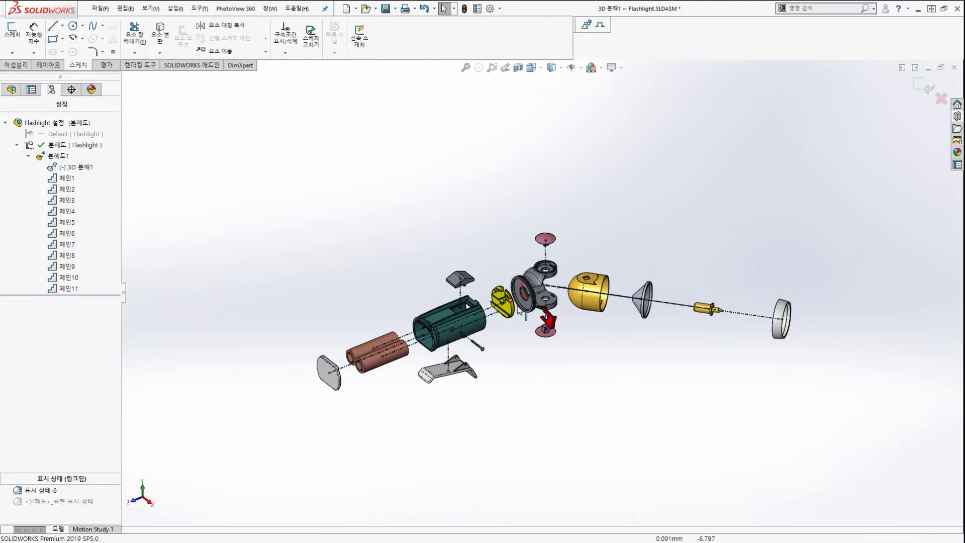
pyautogui.moveTo(565, 312); pyautogui.dragTo(469, 343, button='middle')
pyautogui.scroll(3, 508, 330)
pyautogui.scroll(2, 481, 341)
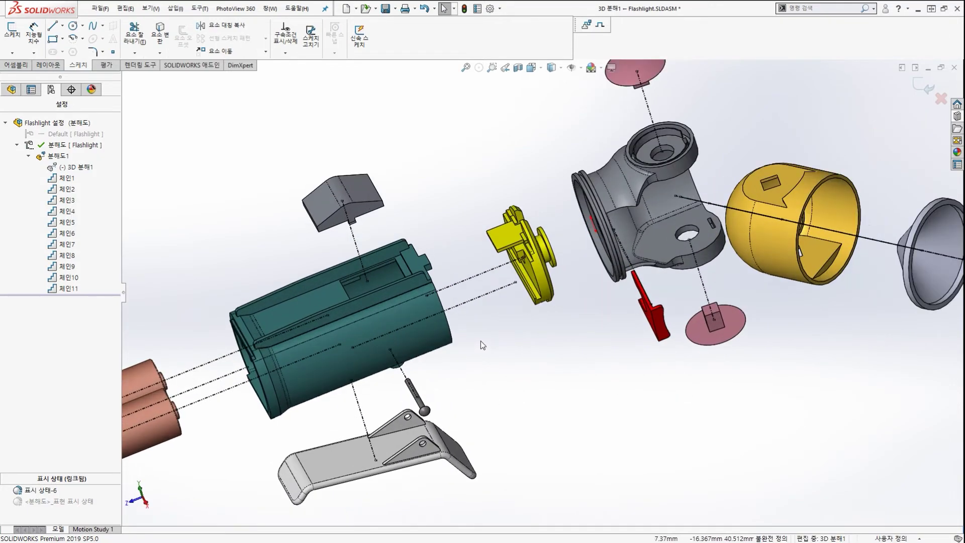
# Select the lower explode line between the green holder and yellow swivel cap and examine its relation options.
pyautogui.click(487, 294)
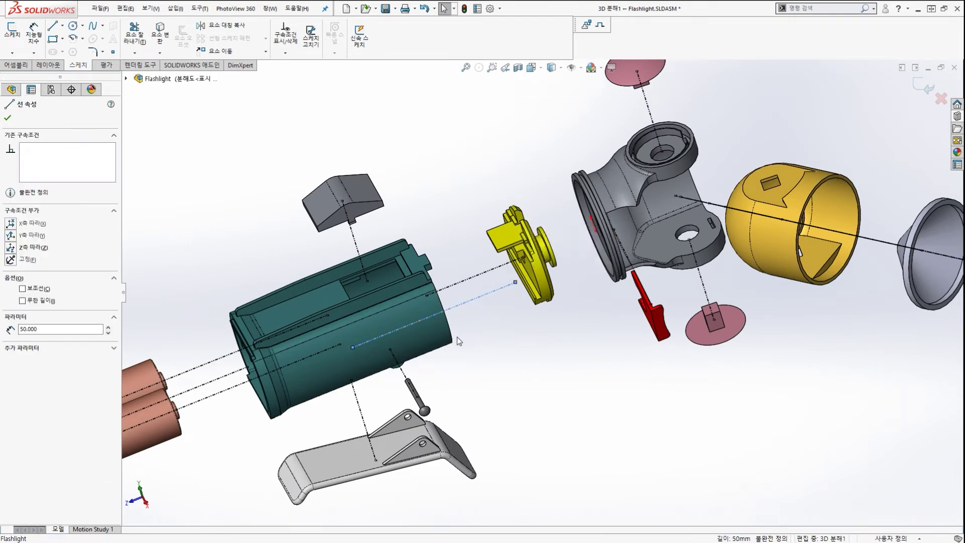
pyautogui.moveTo(465, 329)
pyautogui.mouseDown()
pyautogui.moveTo(455, 304)
pyautogui.moveTo(455, 332)
pyautogui.mouseUp()
pyautogui.moveTo(407, 300)
pyautogui.mouseDown()
pyautogui.moveTo(280, 254)
pyautogui.moveTo(78, 235)
pyautogui.moveTo(65, 275)
pyautogui.mouseUp()
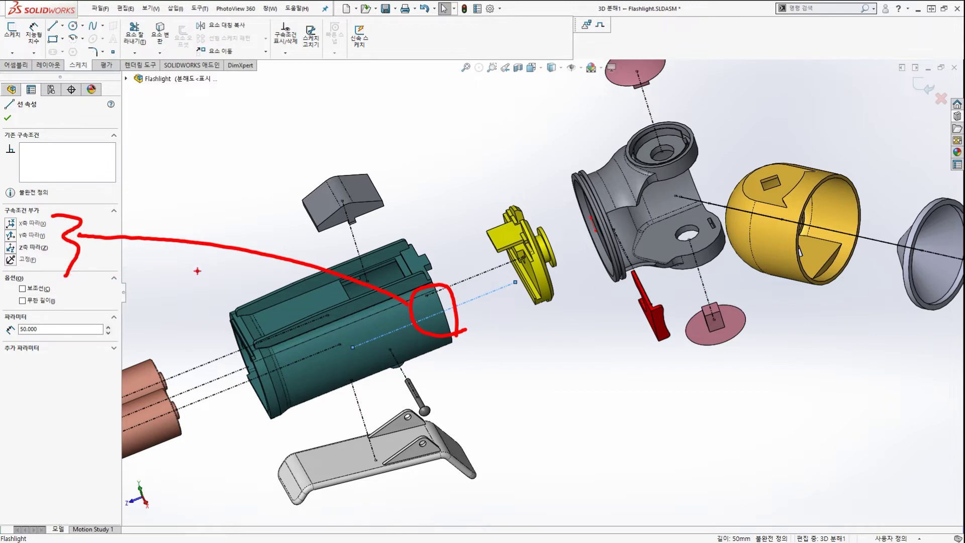
pyautogui.press('Escape')
pyautogui.press('f')
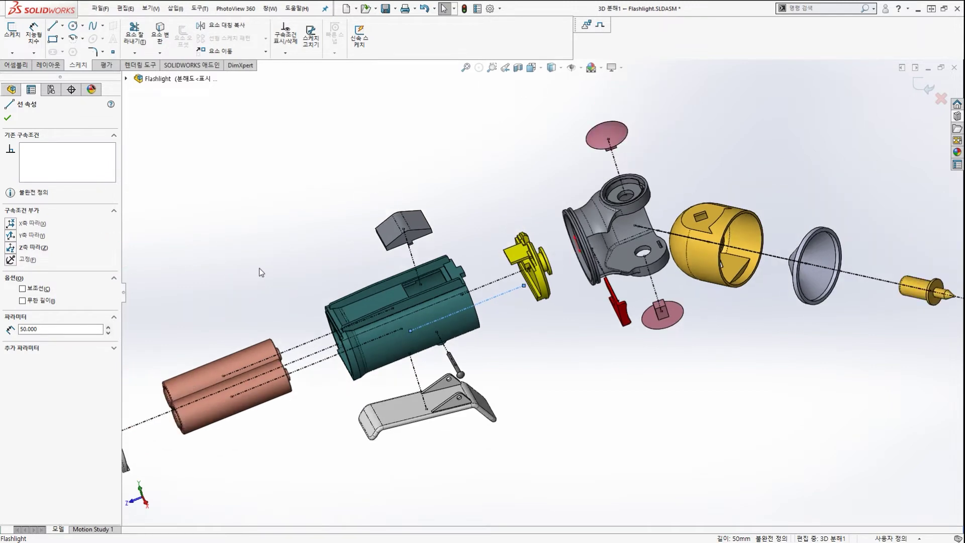
pyautogui.moveTo(529, 366); pyautogui.dragTo(511, 355, button='middle')
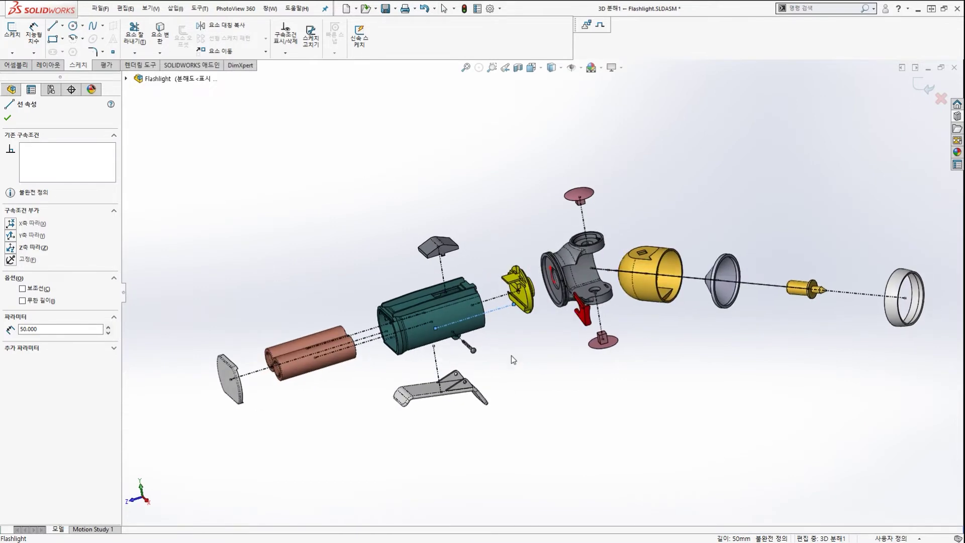
# Delete the lower explode line between the green holder and the yellow swivel cap, and exit the explode sketch.
pyautogui.scroll(-2, 487, 342)
pyautogui.scroll(2, 488, 337)
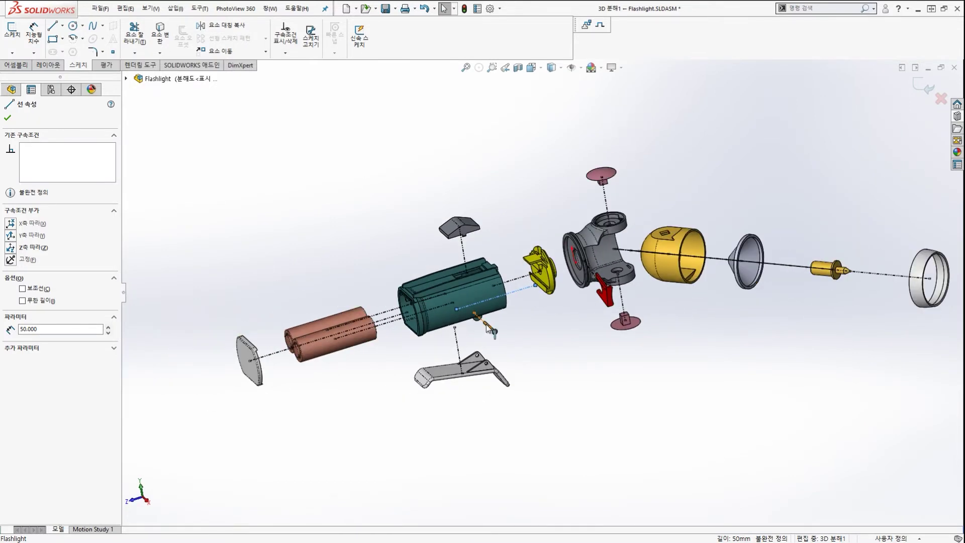
pyautogui.click(510, 316)
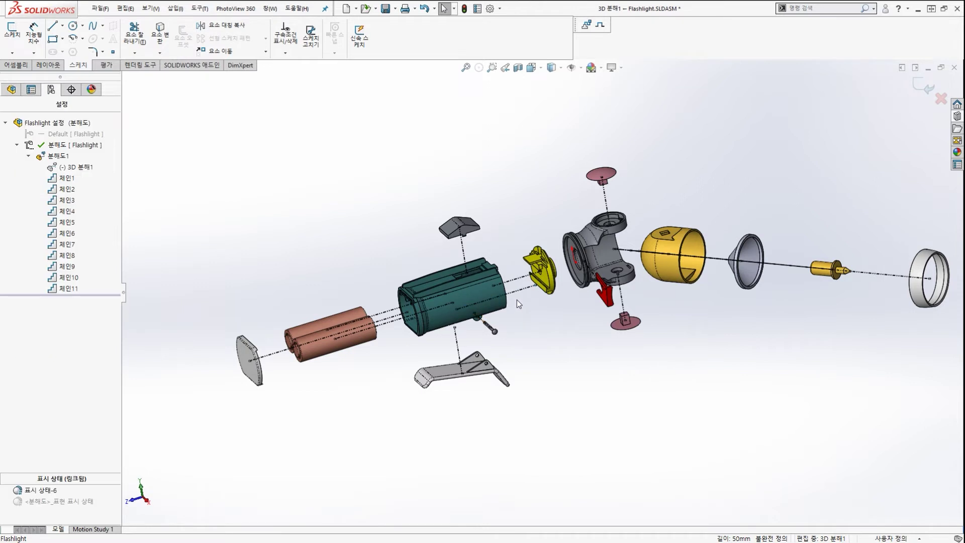
pyautogui.click(517, 292)
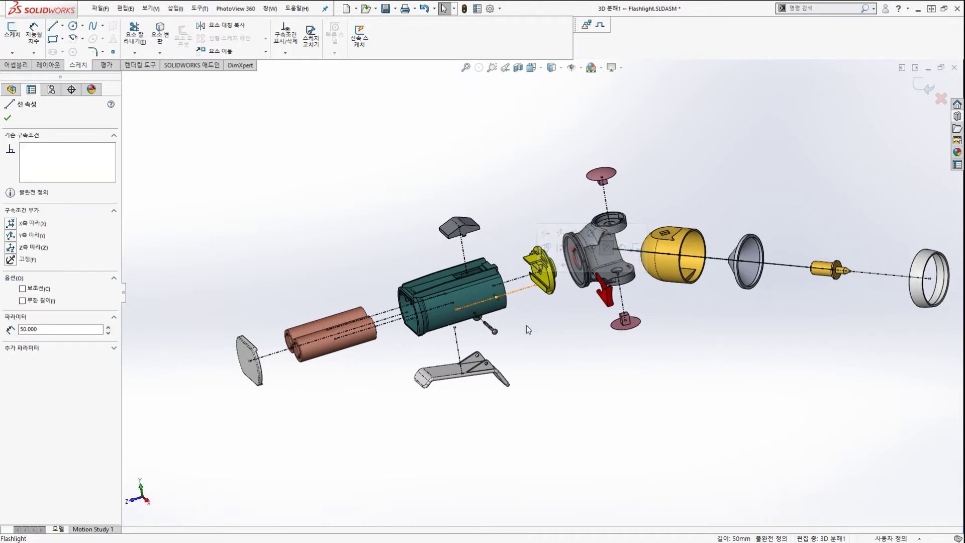
pyautogui.click(523, 327)
pyautogui.scroll(3, 526, 322)
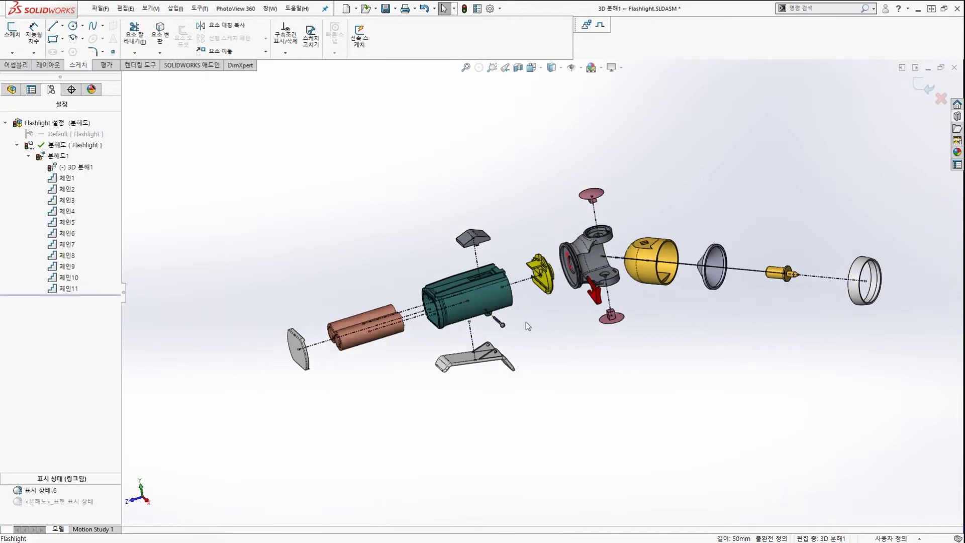
pyautogui.moveTo(548, 308); pyautogui.dragTo(532, 335, button='middle')
pyautogui.hotkey('ctrl', 'b')
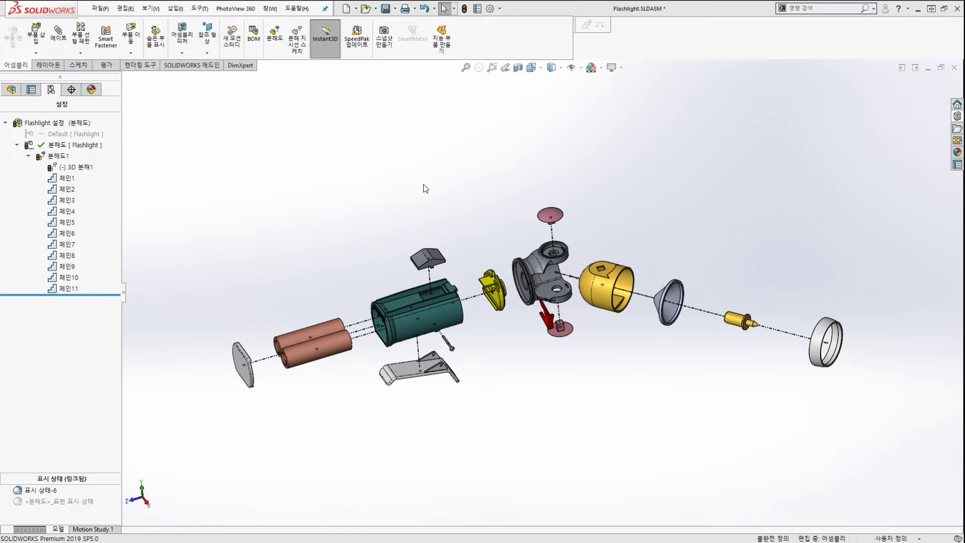
# Rebuild the assembly after checking the 3D 분해1 explode lines, and collapse the exploded view 분해도1.
pyautogui.moveTo(435, 221); pyautogui.dragTo(441, 218, button='middle')
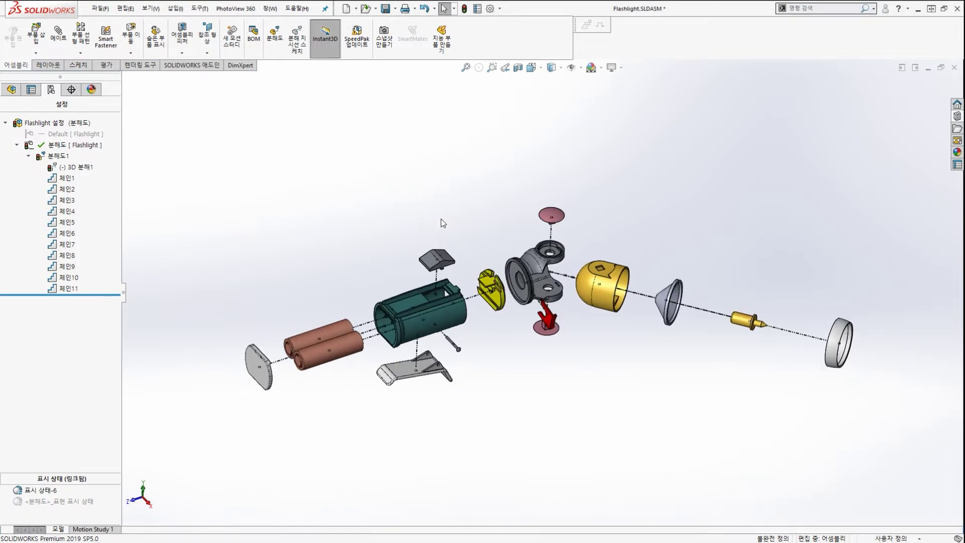
pyautogui.click(74, 167)
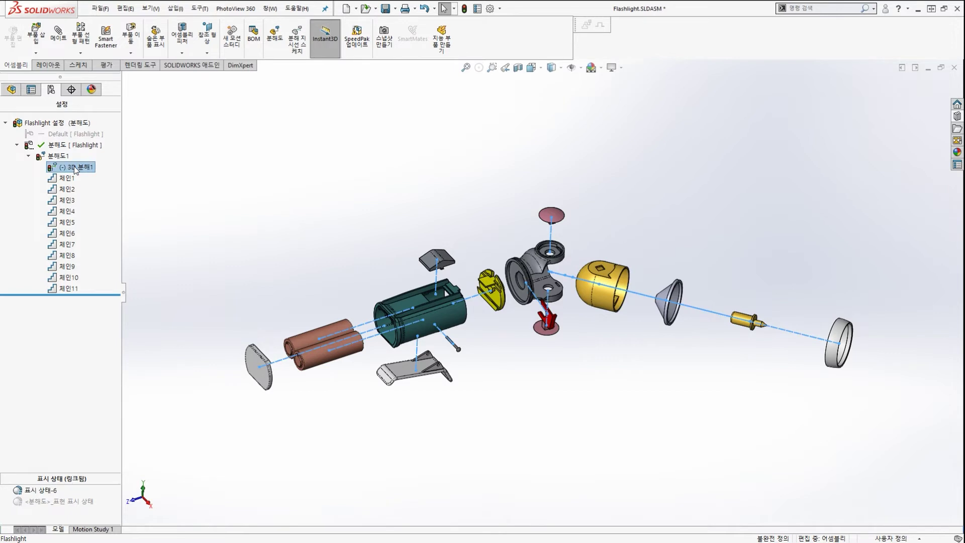
pyautogui.click(256, 163)
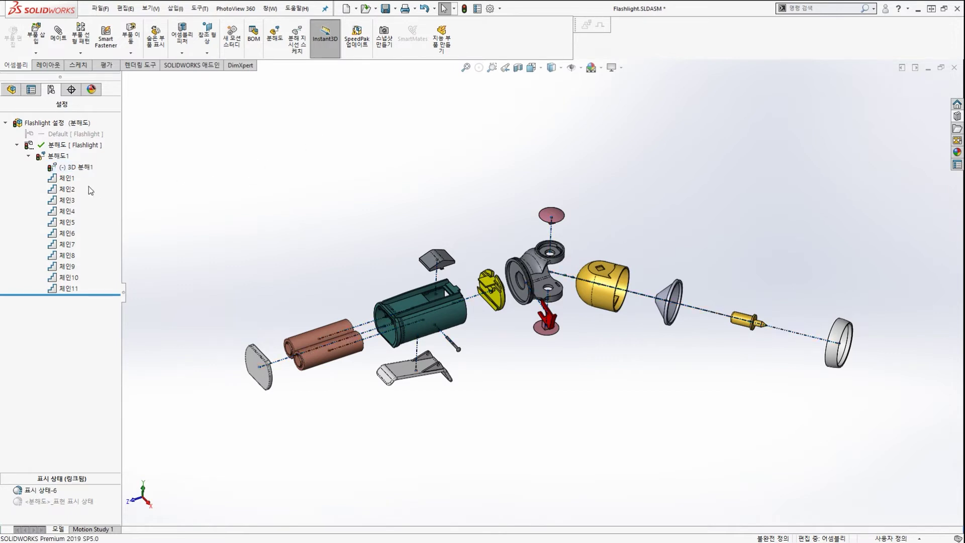
pyautogui.click(71, 167)
pyautogui.click(70, 168)
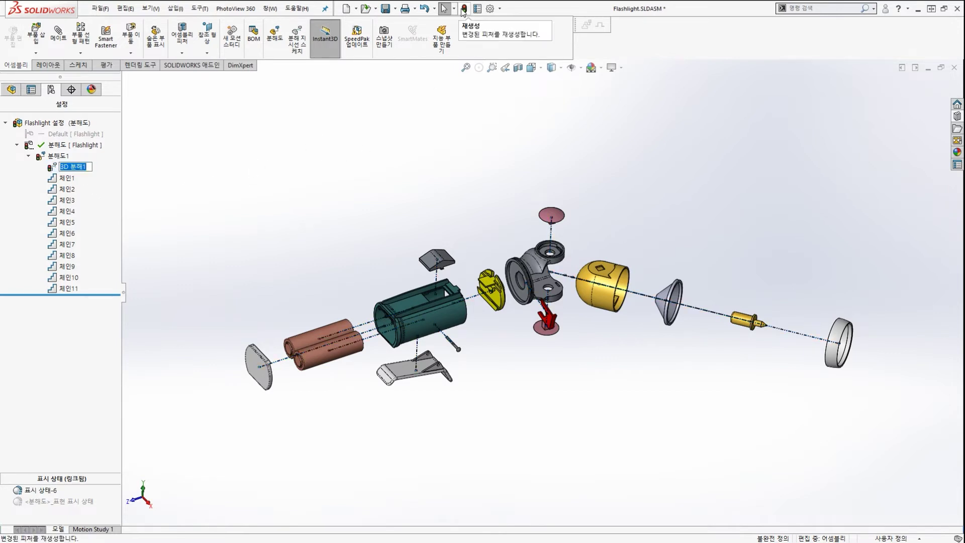
pyautogui.click(464, 9)
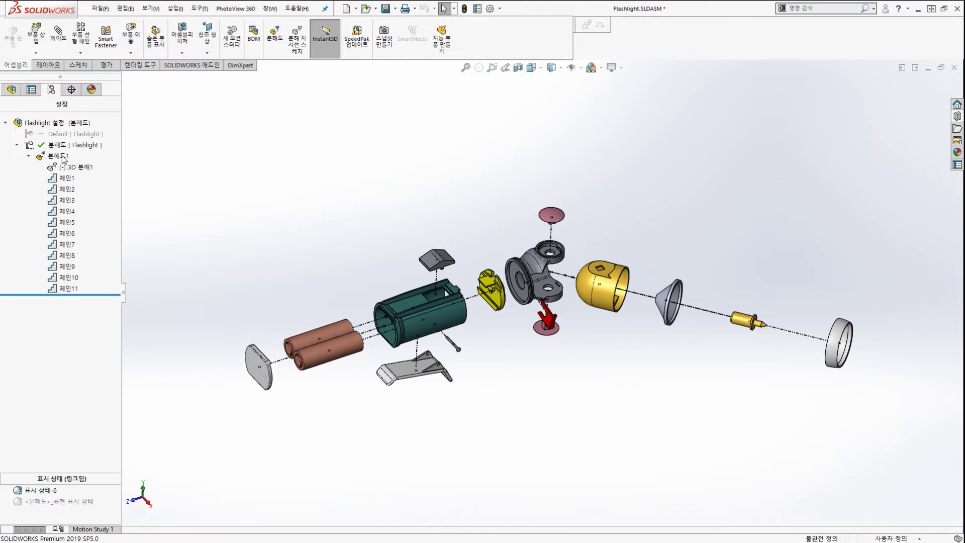
pyautogui.doubleClick(63, 157)
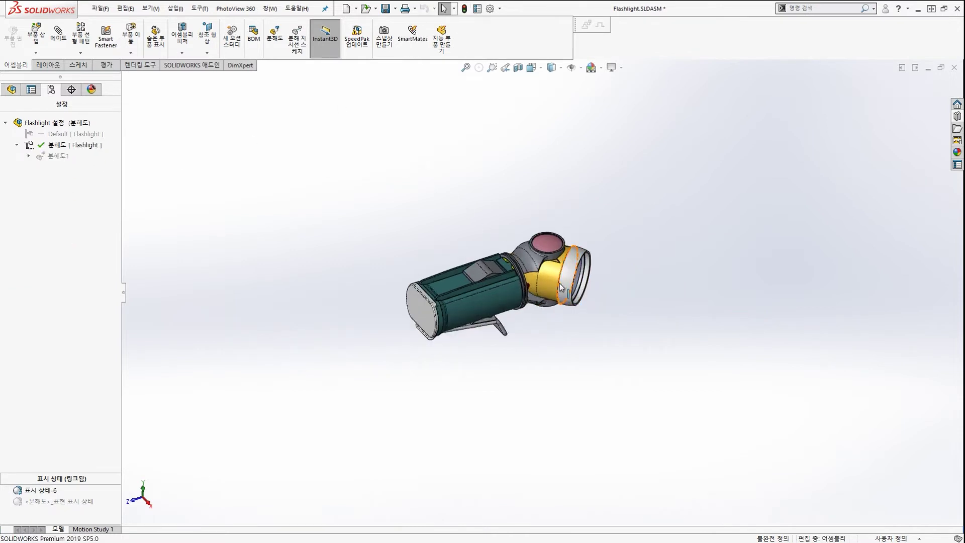
pyautogui.scroll(5, 486, 211)
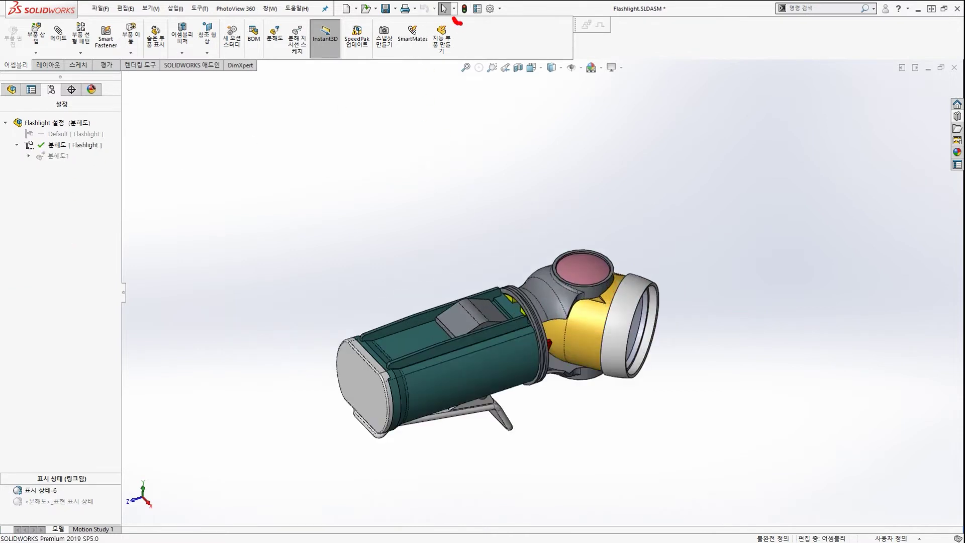
pyautogui.moveTo(460, 22); pyautogui.dragTo(475, 6)
pyautogui.moveTo(34, 159)
pyautogui.mouseDown()
pyautogui.moveTo(50, 174)
pyautogui.moveTo(63, 141)
pyautogui.mouseUp()
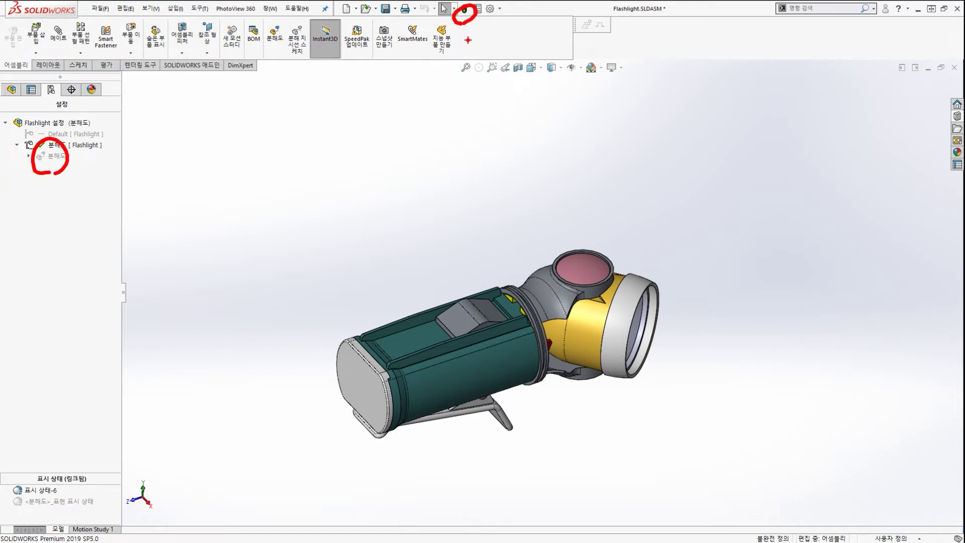
pyautogui.press('Escape')
pyautogui.scroll(-3, 463, 190)
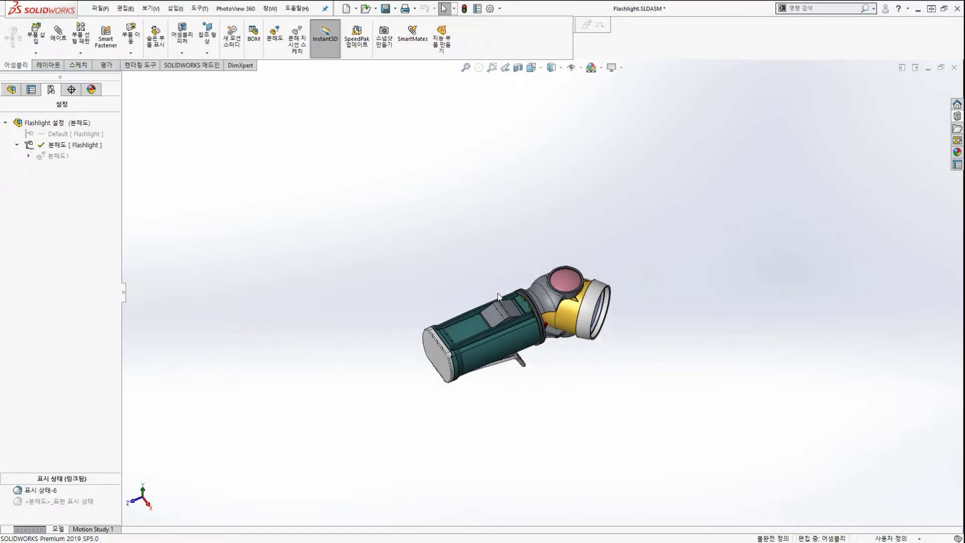
pyautogui.moveTo(498, 293); pyautogui.dragTo(420, 259, button='middle')
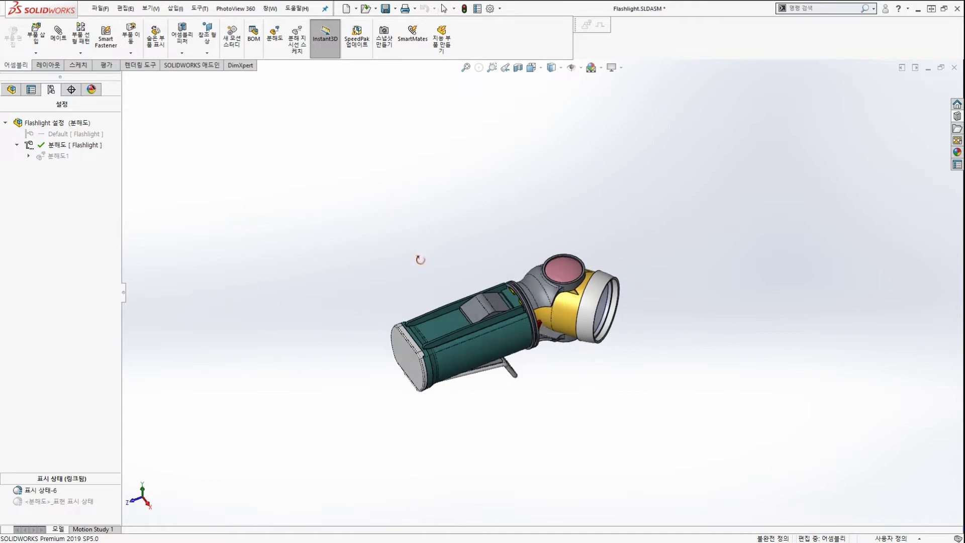
pyautogui.press('Escape')
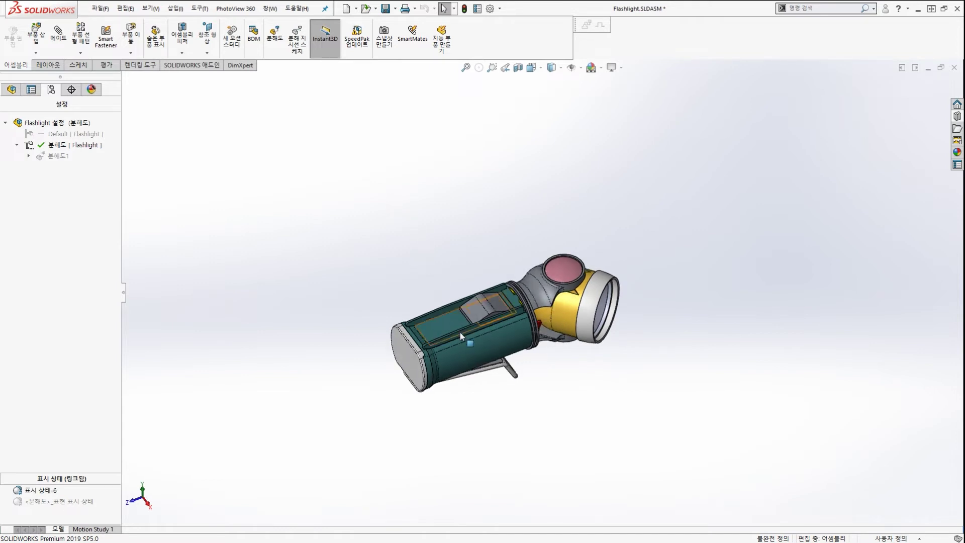
pyautogui.scroll(1, 484, 349)
pyautogui.scroll(-2, 557, 269)
pyautogui.scroll(-2, 556, 269)
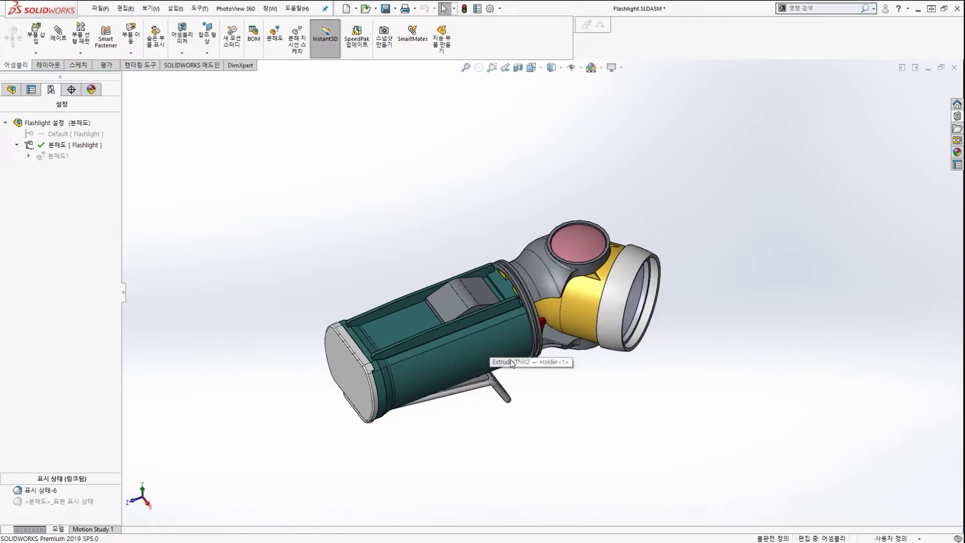
pyautogui.scroll(4, 513, 364)
pyautogui.scroll(-4, 513, 348)
pyautogui.scroll(2, 554, 226)
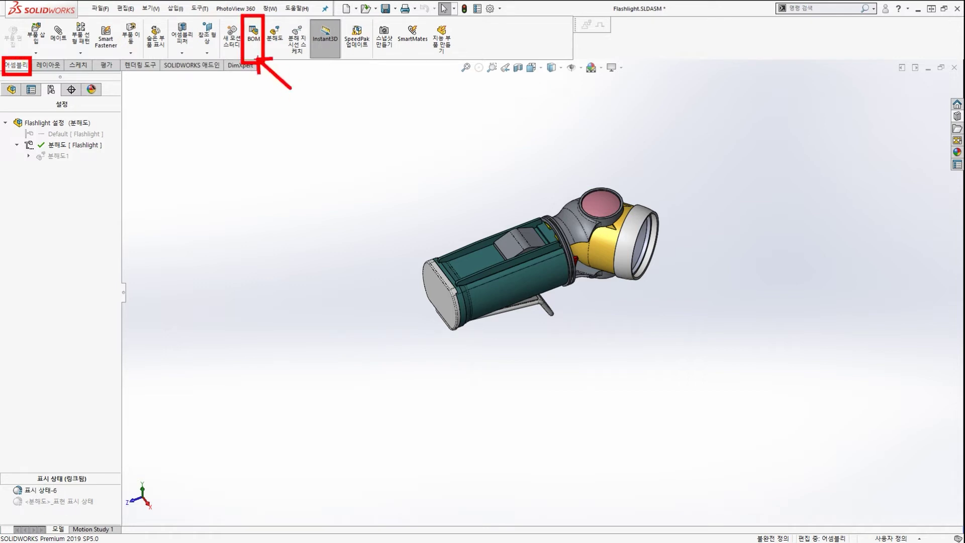
# Insert a bill of materials using the bom-standard template, limited to top-level components (상위 수준만), in the existing annotation view 지정안된 항목.
pyautogui.click(176, 8)
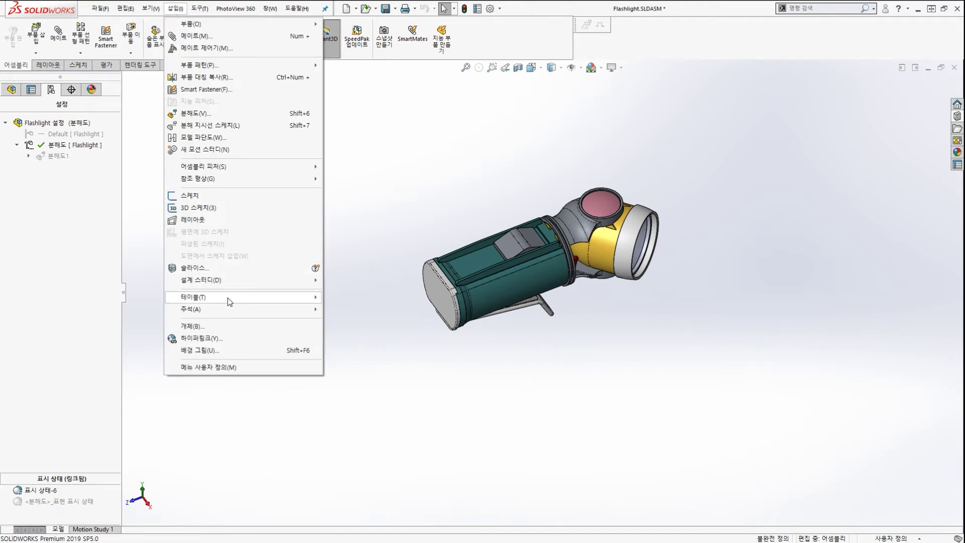
pyautogui.moveTo(227, 299)
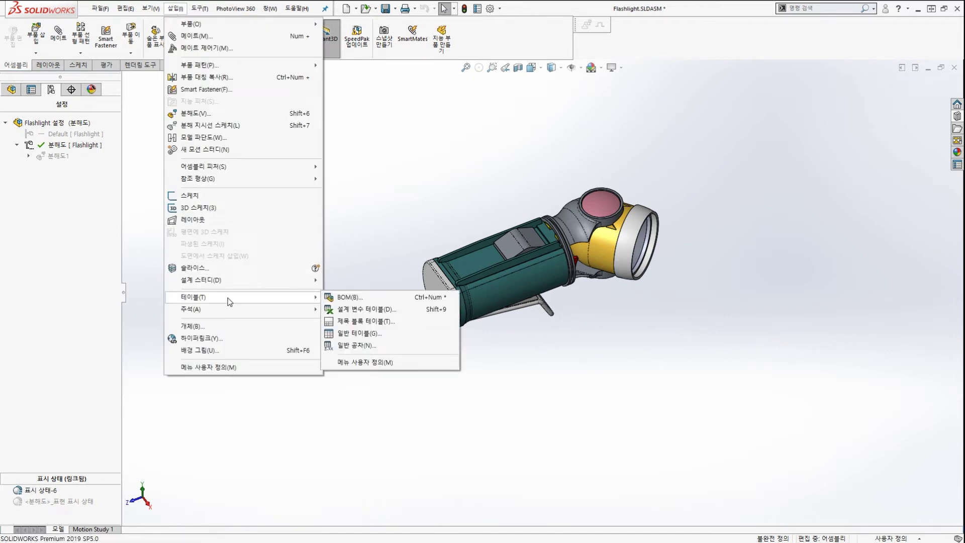
pyautogui.click(346, 301)
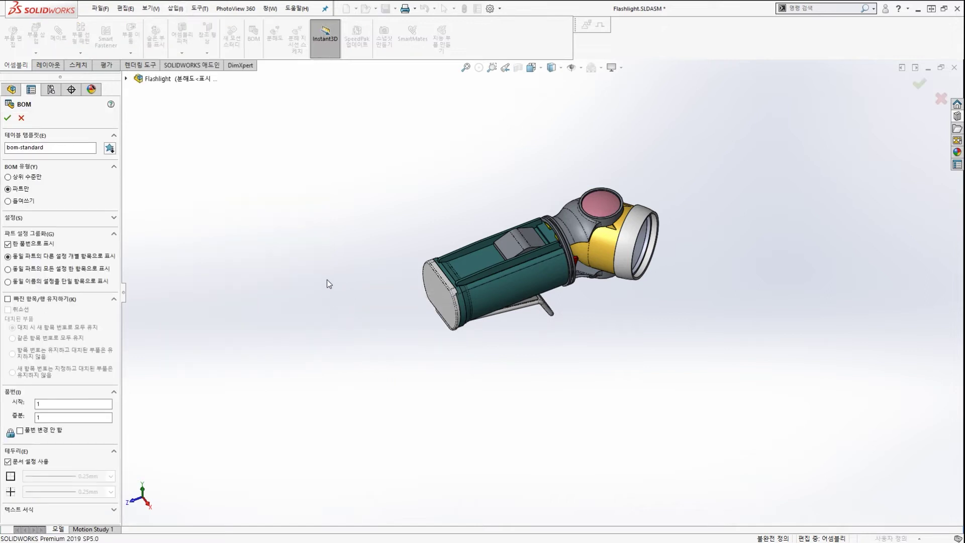
pyautogui.hotkey('ctrl', '2')
pyautogui.moveTo(18, 182)
pyautogui.mouseDown()
pyautogui.moveTo(26, 173)
pyautogui.moveTo(10, 184)
pyautogui.moveTo(39, 207)
pyautogui.mouseUp()
pyautogui.press('Escape')
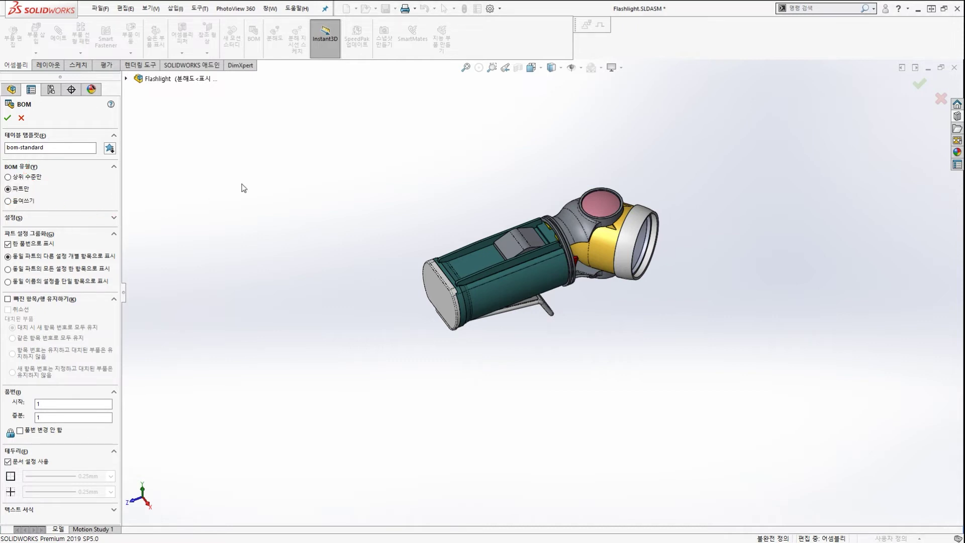
pyautogui.click(31, 177)
pyautogui.click(7, 118)
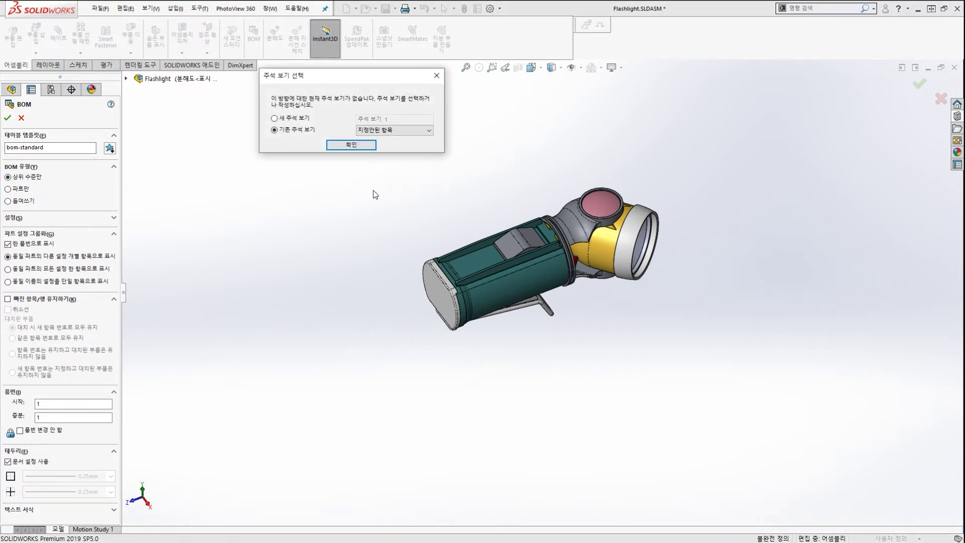
pyautogui.click(339, 146)
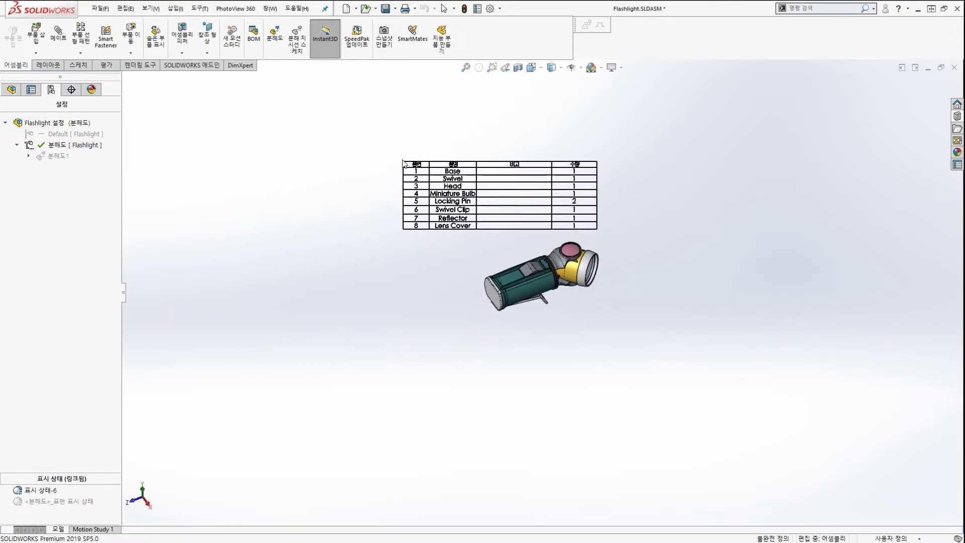
# Move the bill of materials table slightly farther above the flashlight.
pyautogui.scroll(-2, 467, 172)
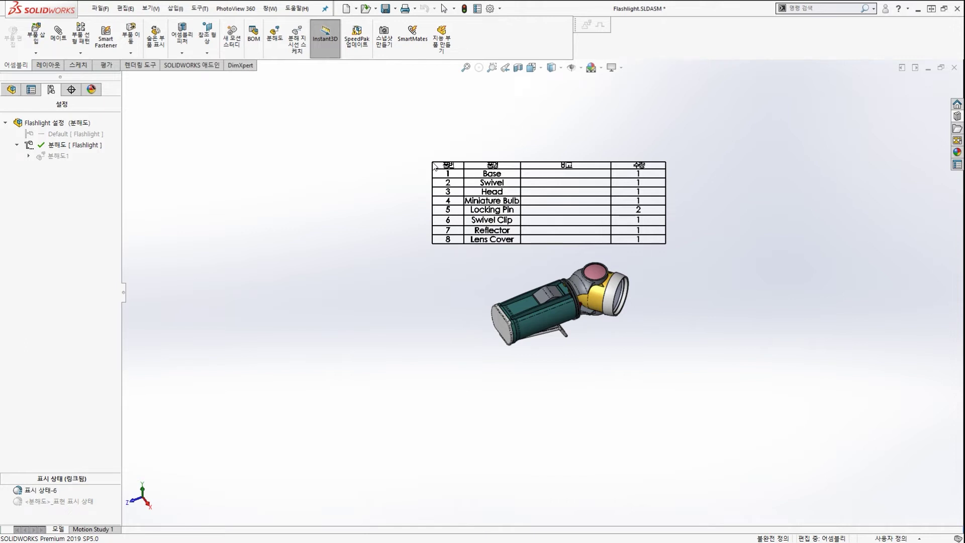
pyautogui.moveTo(434, 166); pyautogui.dragTo(448, 144)
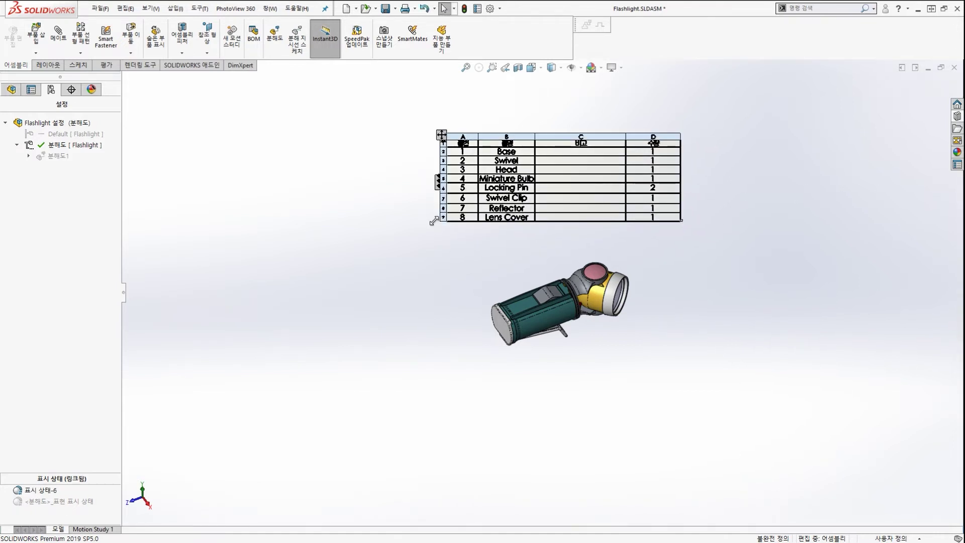
pyautogui.moveTo(407, 228)
pyautogui.mouseDown(button='middle')
pyautogui.moveTo(521, 250)
pyautogui.moveTo(375, 232)
pyautogui.moveTo(529, 244)
pyautogui.moveTo(399, 228)
pyautogui.moveTo(407, 217)
pyautogui.mouseUp(button='middle')
pyautogui.scroll(-2, 477, 200)
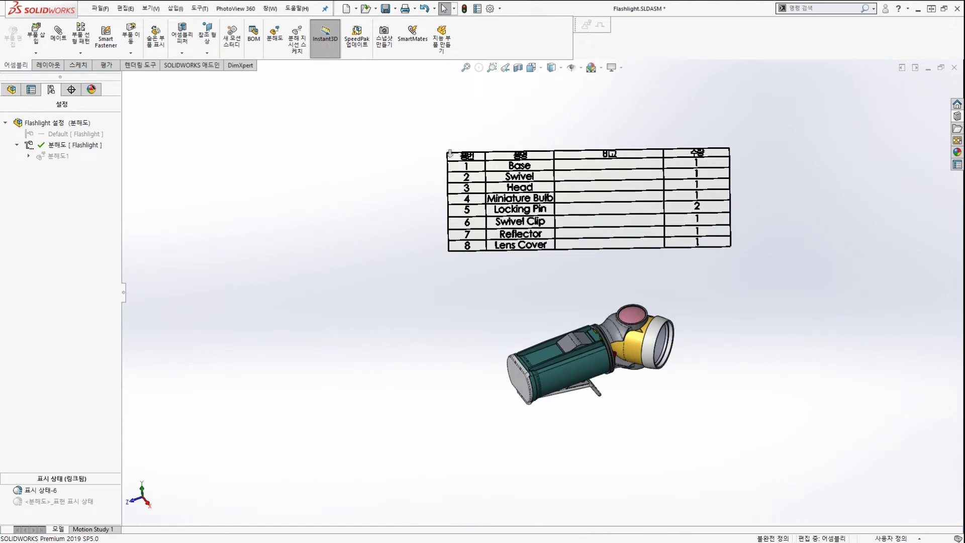
# Select the whole bill of materials table above the flashlight and hide it from the model view.
pyautogui.click(443, 150)
pyautogui.click(442, 149)
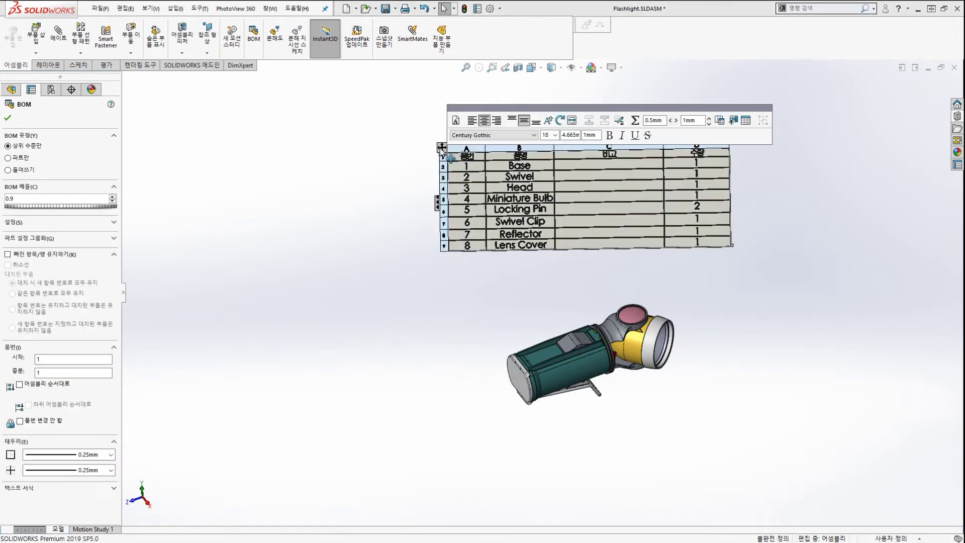
pyautogui.scroll(-1, 442, 150)
pyautogui.rightClick(442, 149)
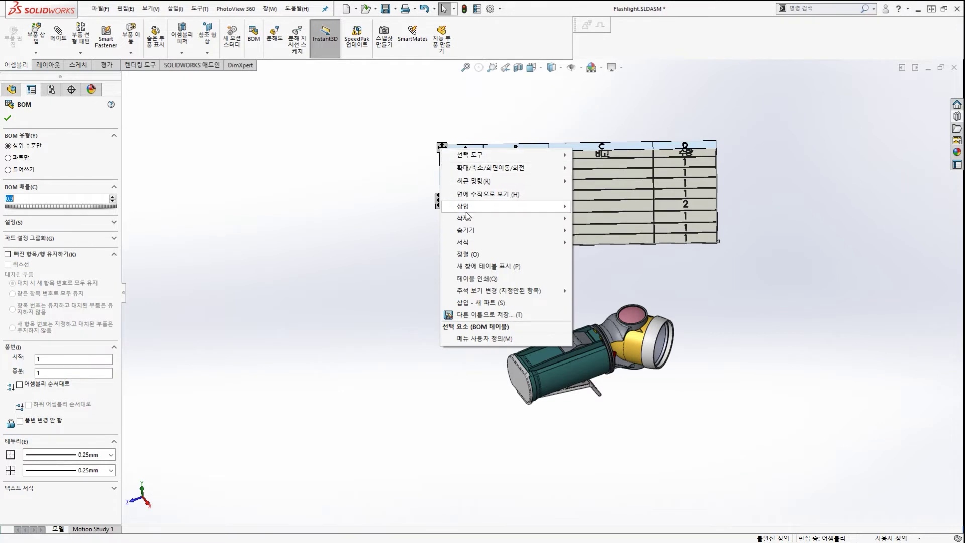
pyautogui.moveTo(472, 231)
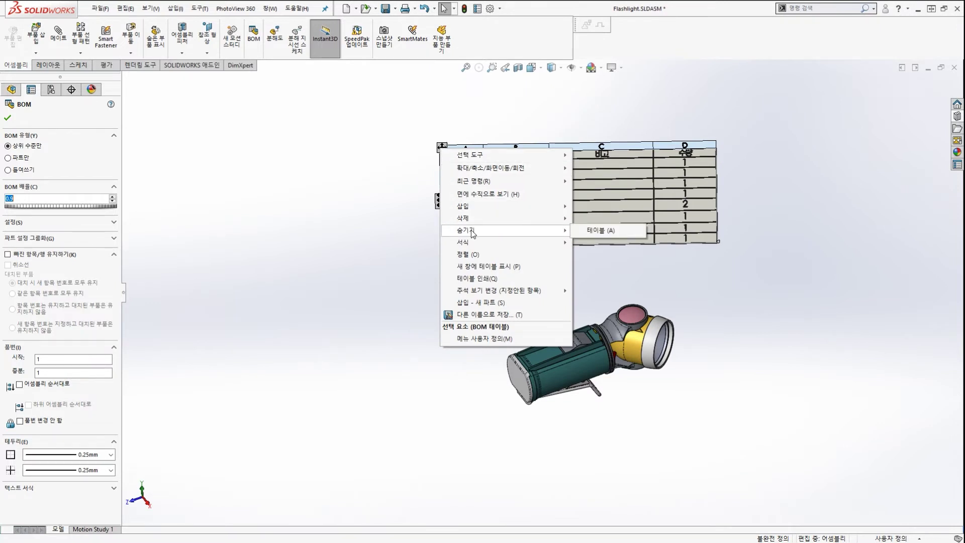
pyautogui.click(605, 232)
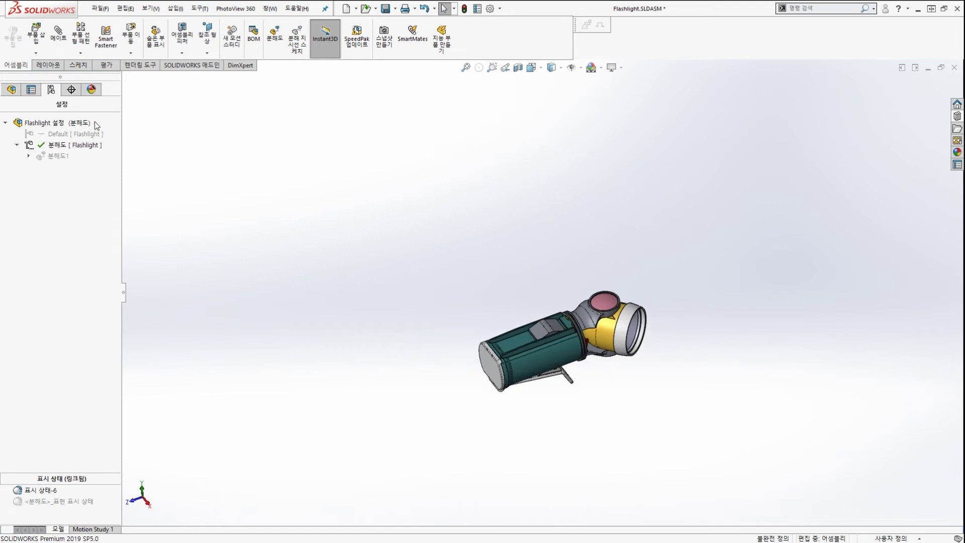
# Examine the options for the hidden BOM1 table in the assembly's 테이블 folder without changing it.
pyautogui.click(13, 92)
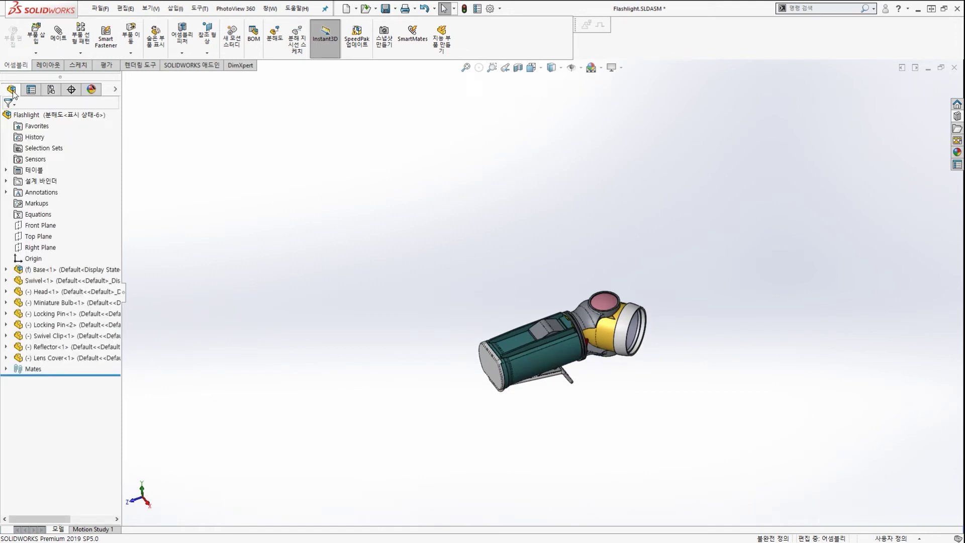
pyautogui.moveTo(4, 78)
pyautogui.mouseDown()
pyautogui.moveTo(2, 98)
pyautogui.moveTo(45, 61)
pyautogui.mouseUp()
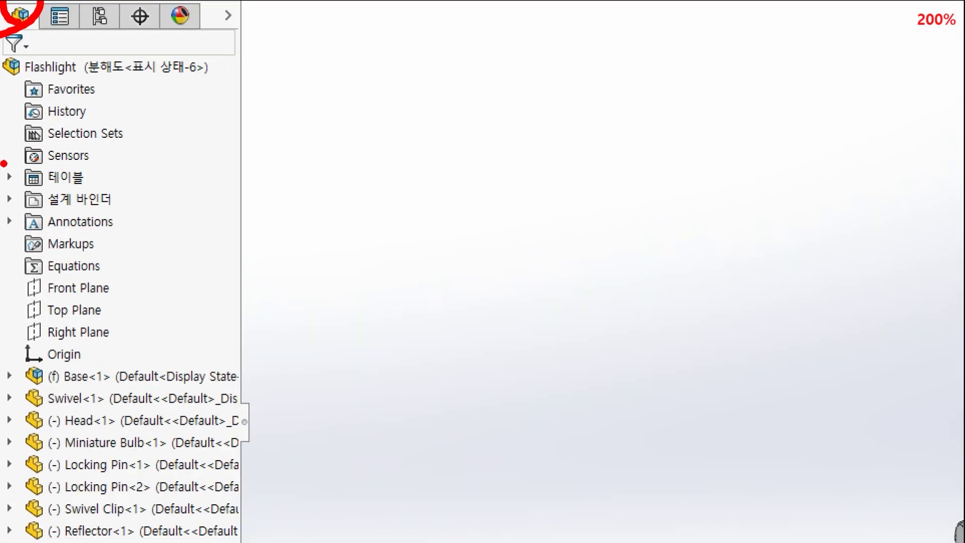
pyautogui.moveTo(4, 160); pyautogui.dragTo(102, 193)
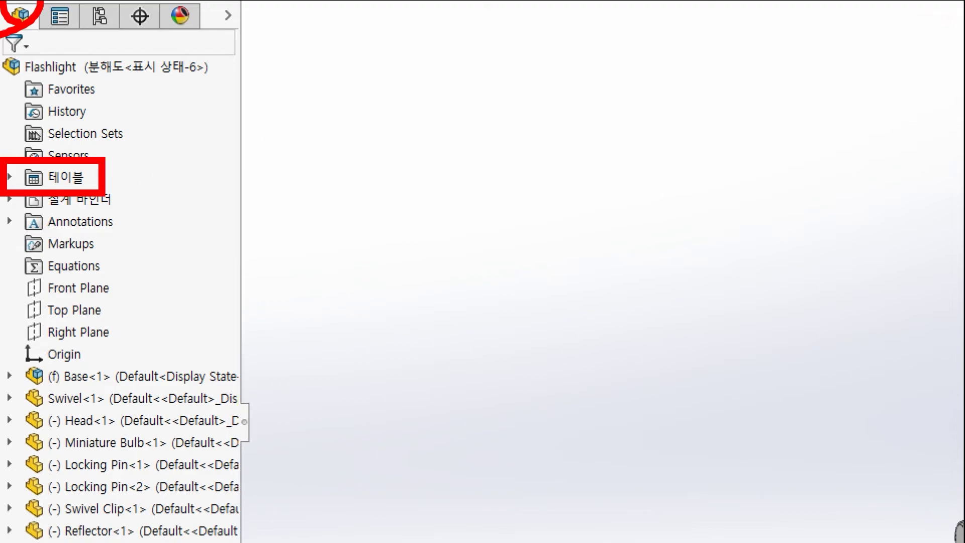
pyautogui.moveTo(269, 131); pyautogui.dragTo(121, 160)
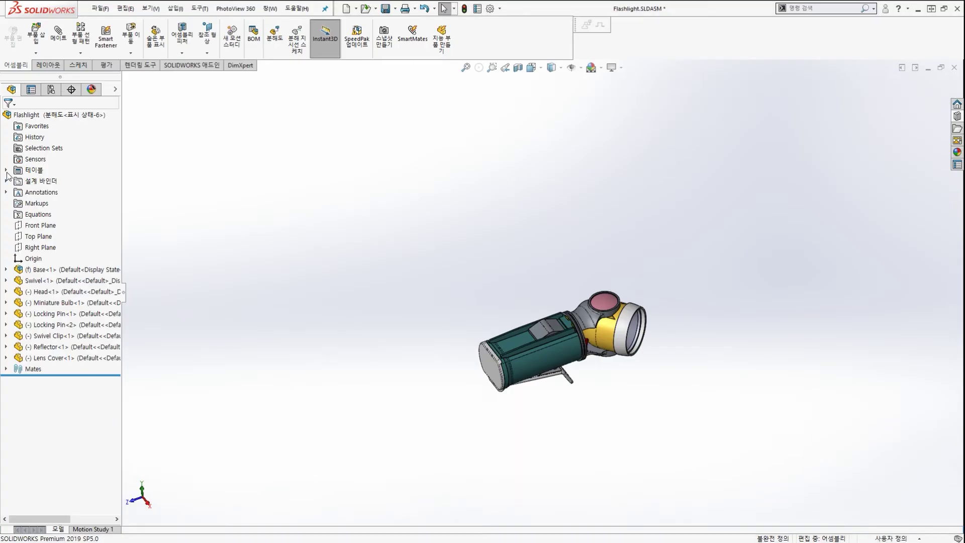
pyautogui.click(8, 176)
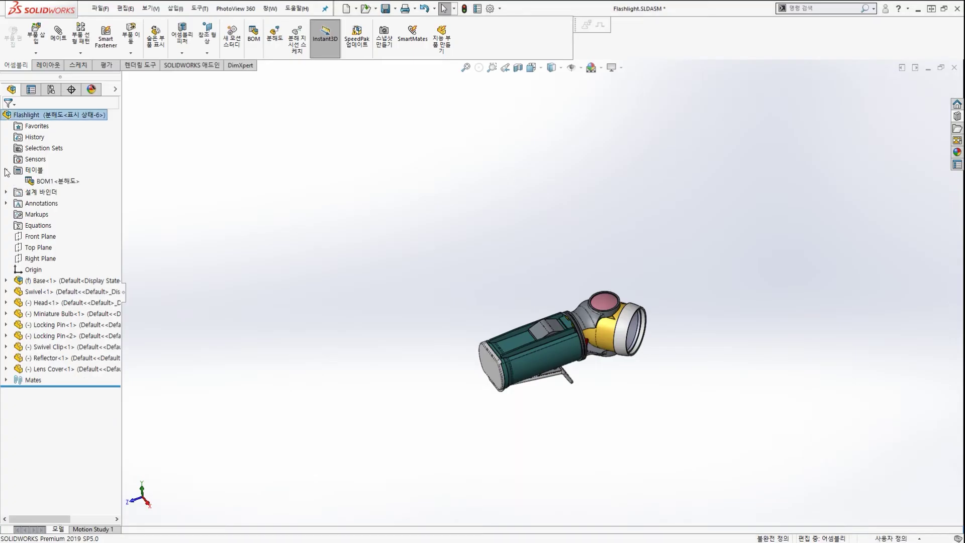
pyautogui.click(50, 182)
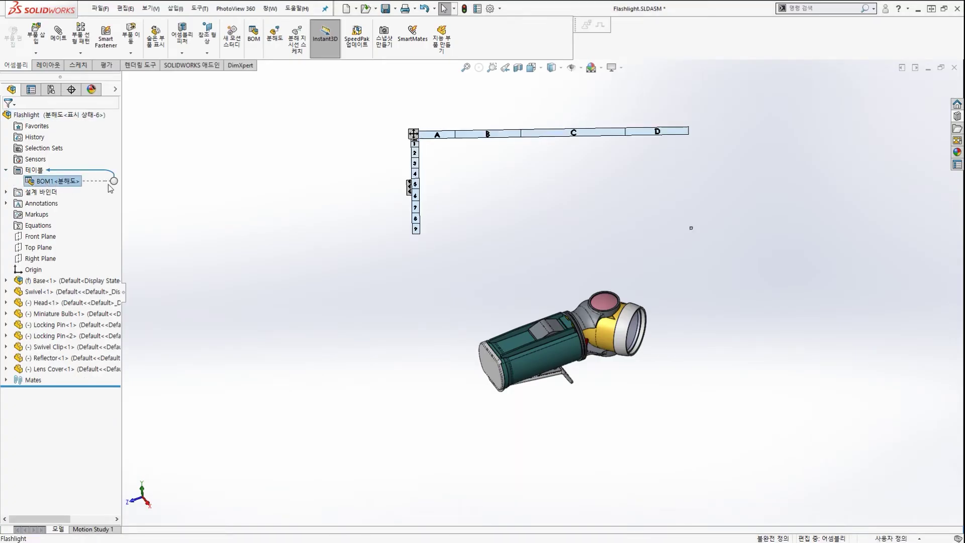
pyautogui.rightClick(66, 184)
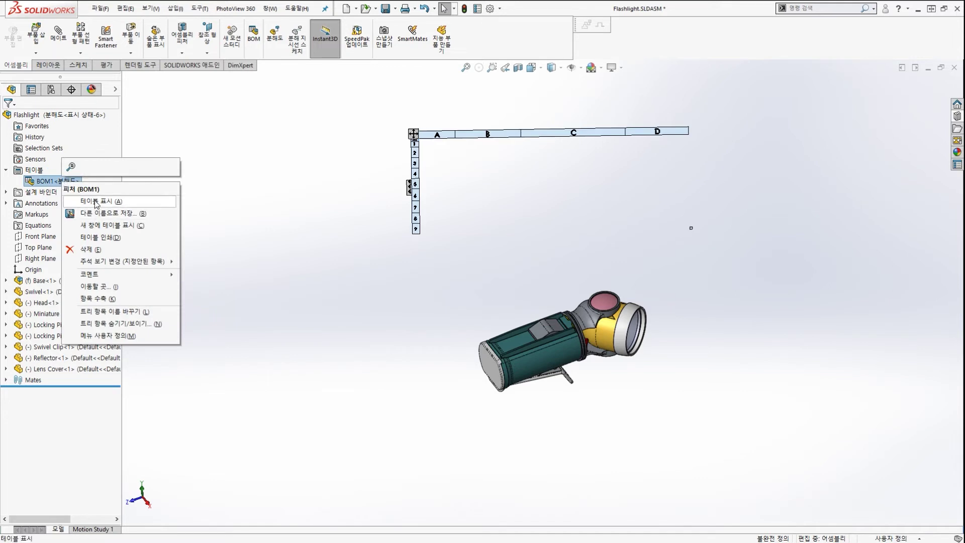
pyautogui.click(350, 180)
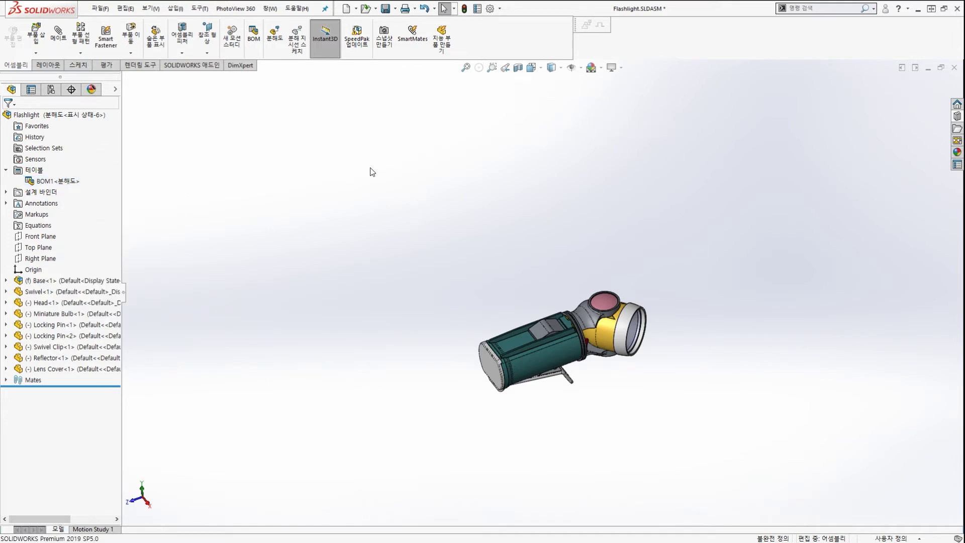
# Save the Flashlight assembly.
pyautogui.scroll(3, 593, 352)
pyautogui.scroll(-3, 593, 352)
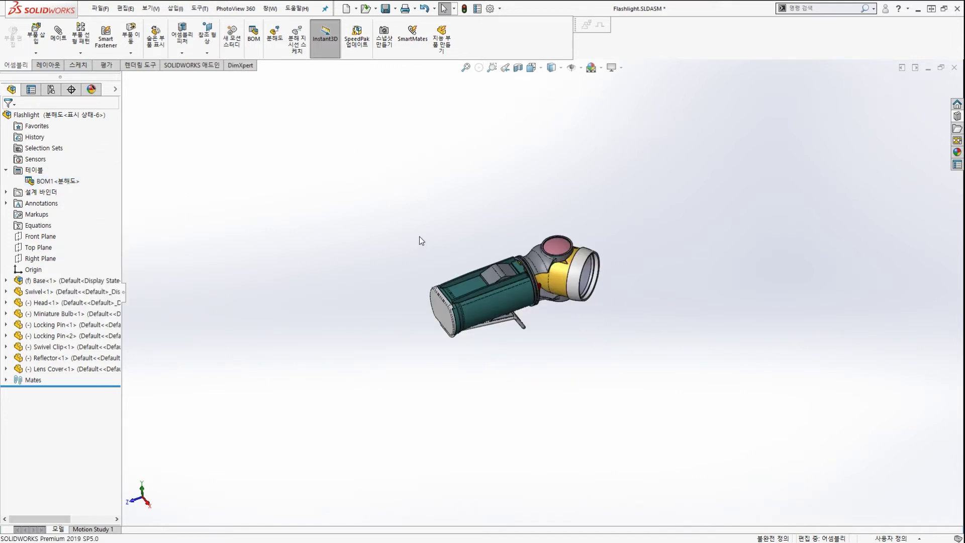
pyautogui.moveTo(419, 236)
pyautogui.mouseDown(button='middle')
pyautogui.moveTo(432, 230)
pyautogui.moveTo(436, 240)
pyautogui.mouseUp(button='middle')
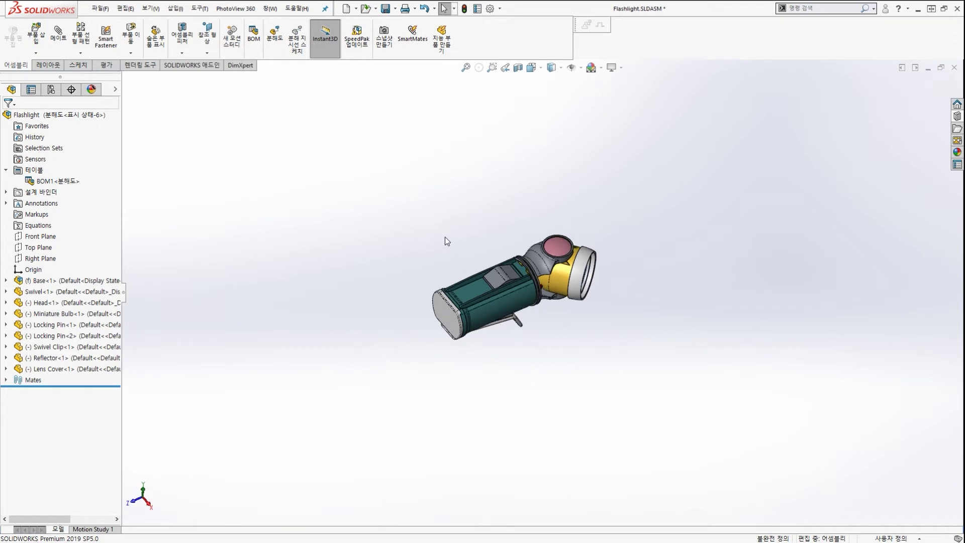
pyautogui.hotkey('ctrl', 's')
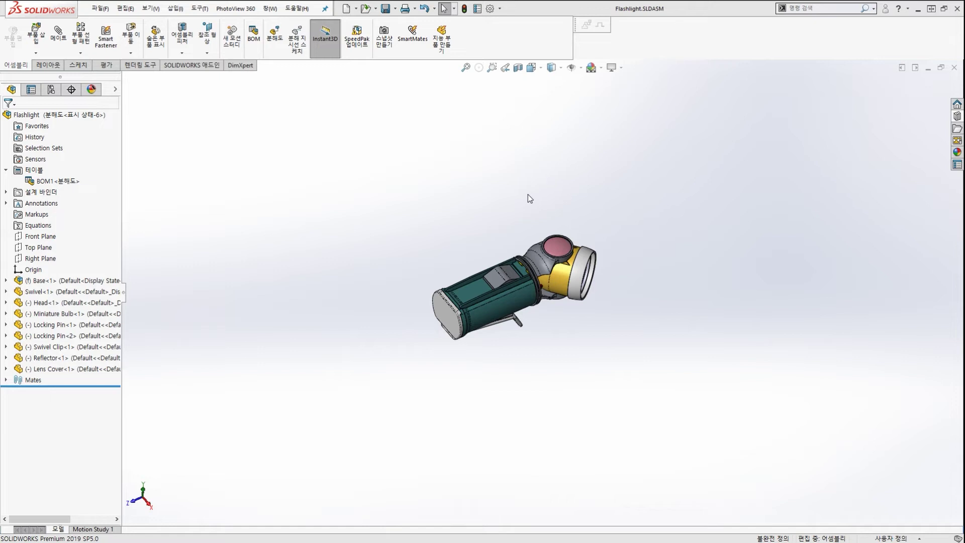
# Create a drawing from the Flashlight assembly using the A_Size_ANSI_MM template.
pyautogui.click(101, 9)
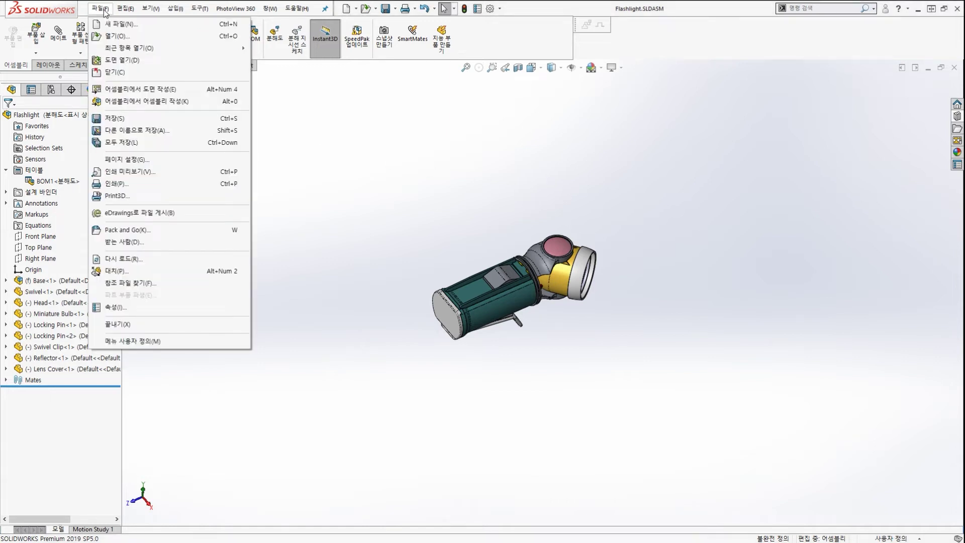
pyautogui.click(131, 89)
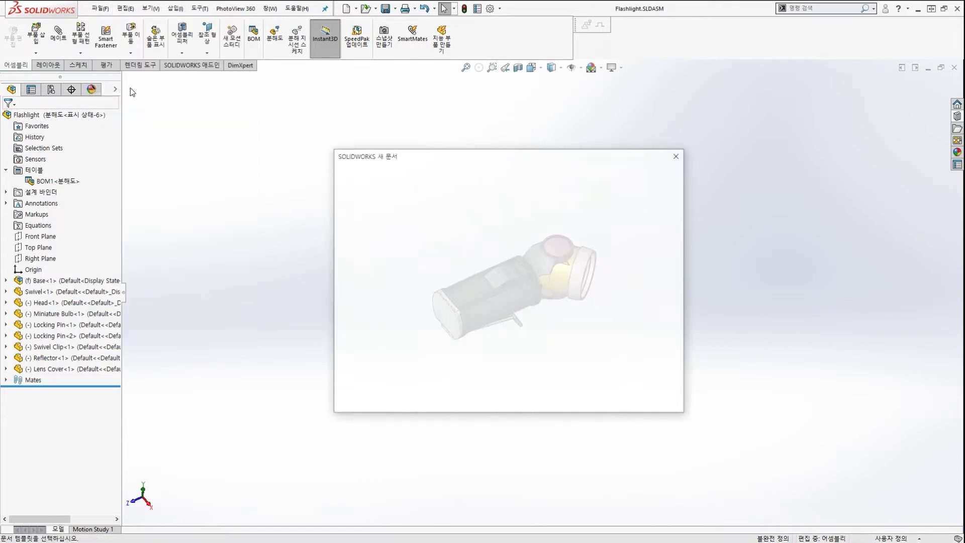
pyautogui.click(364, 192)
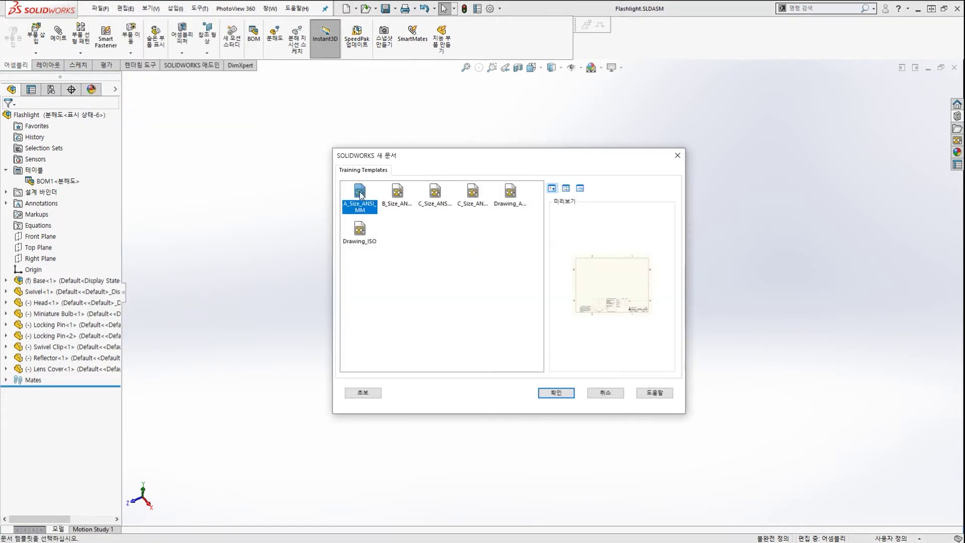
pyautogui.doubleClick(359, 194)
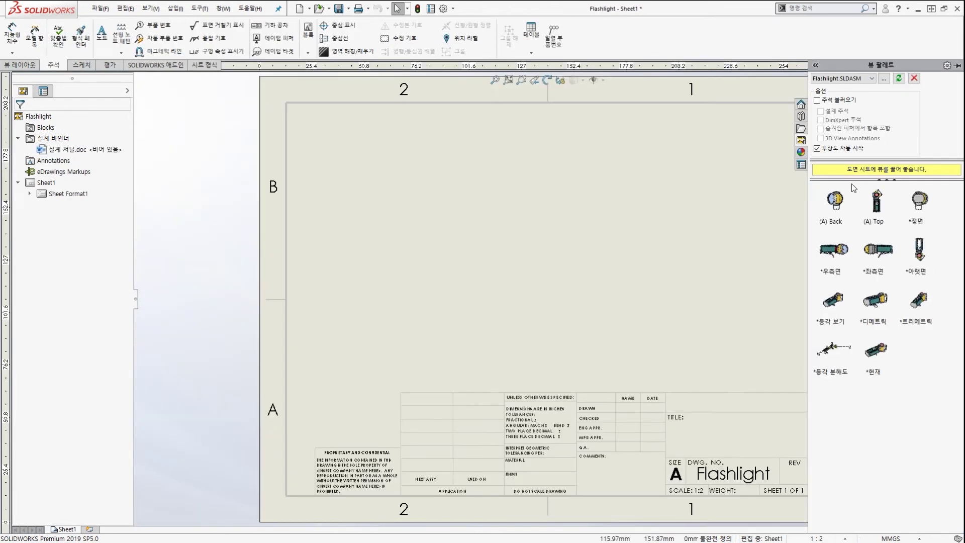
# Place the isometric exploded view (*등각 분해도) of the flashlight on Sheet1 and shift it slightly toward the sheet's right edge.
pyautogui.hotkey('ctrl', '2')
pyautogui.moveTo(936, 380)
pyautogui.mouseDown()
pyautogui.moveTo(849, 382)
pyautogui.moveTo(942, 229)
pyautogui.moveTo(904, 339)
pyautogui.mouseUp()
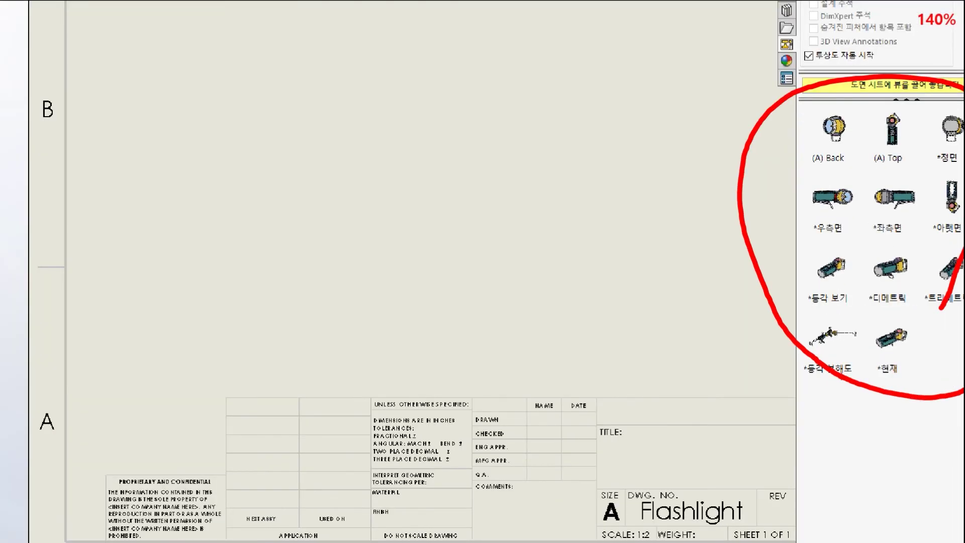
pyautogui.moveTo(851, 387)
pyautogui.mouseDown()
pyautogui.moveTo(793, 376)
pyautogui.moveTo(865, 369)
pyautogui.moveTo(842, 396)
pyautogui.moveTo(865, 322)
pyautogui.moveTo(861, 377)
pyautogui.mouseUp()
pyautogui.press('Escape')
pyautogui.hotkey('ctrl', '1')
pyautogui.press('Escape')
pyautogui.scroll(4, 755, 312)
pyautogui.scroll(-1, 548, 330)
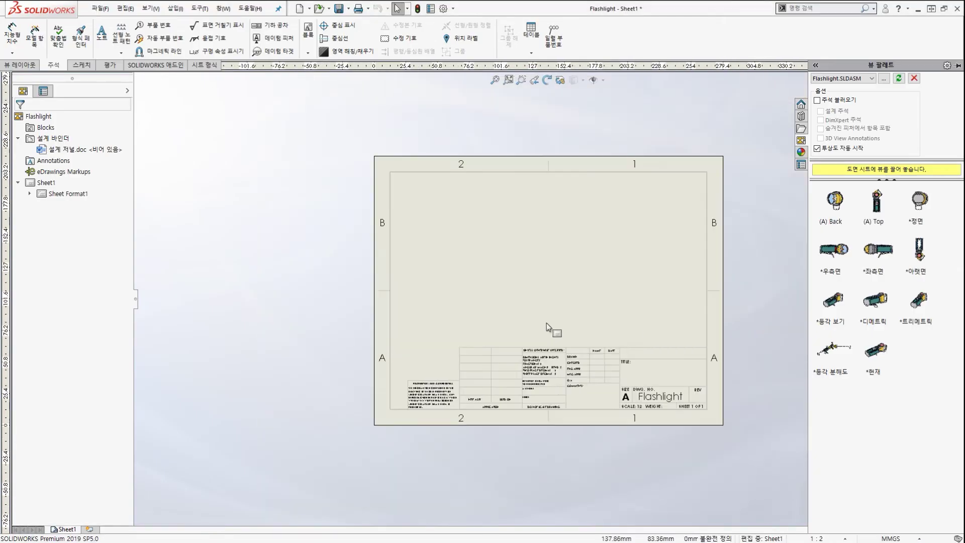
pyautogui.moveTo(838, 373)
pyautogui.mouseDown()
pyautogui.moveTo(638, 342)
pyautogui.moveTo(493, 293)
pyautogui.moveTo(540, 297)
pyautogui.mouseUp()
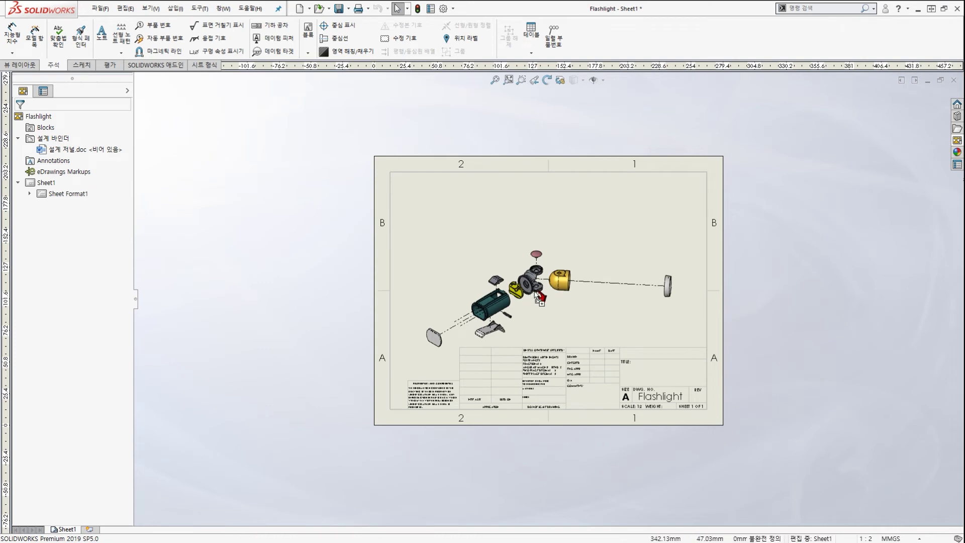
pyautogui.scroll(-3, 527, 300)
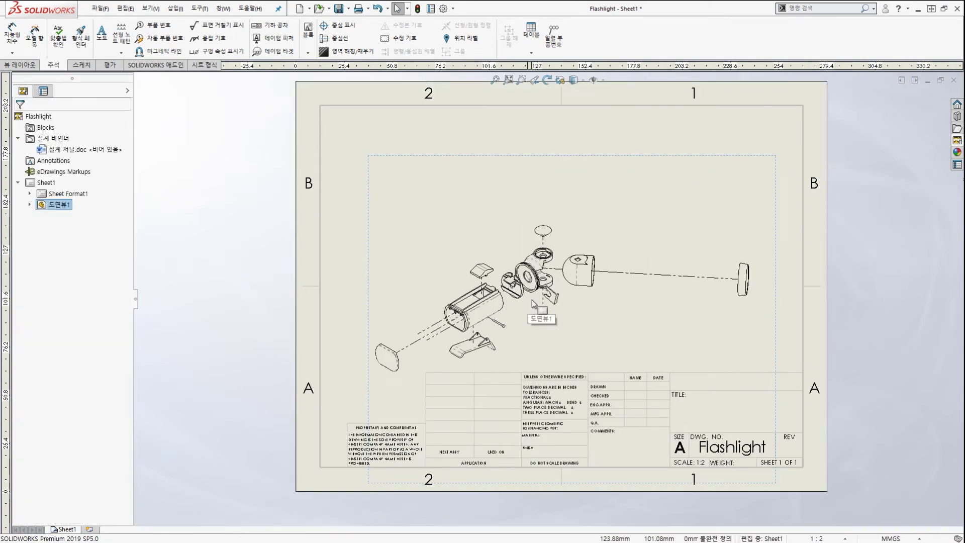
pyautogui.press('Escape')
pyautogui.moveTo(646, 237); pyautogui.dragTo(657, 235)
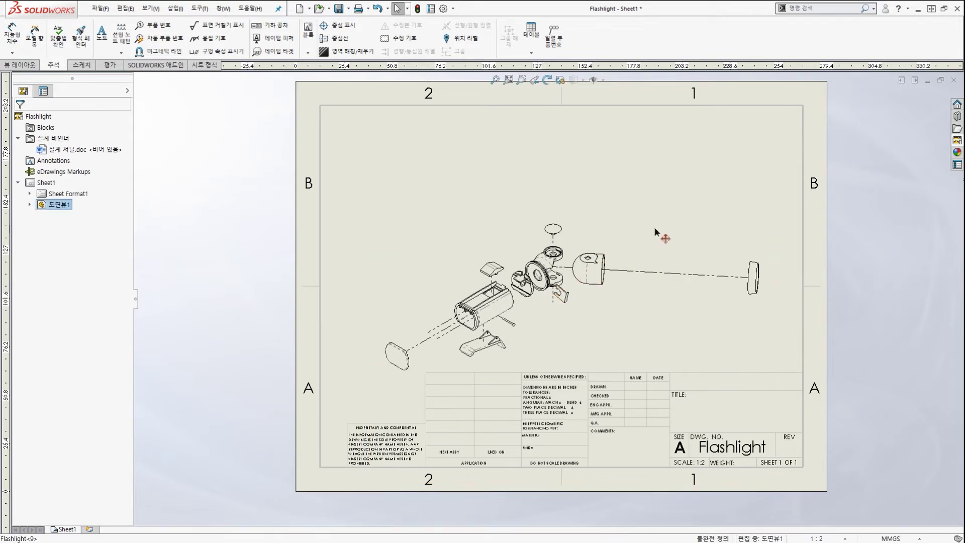
pyautogui.press('Escape')
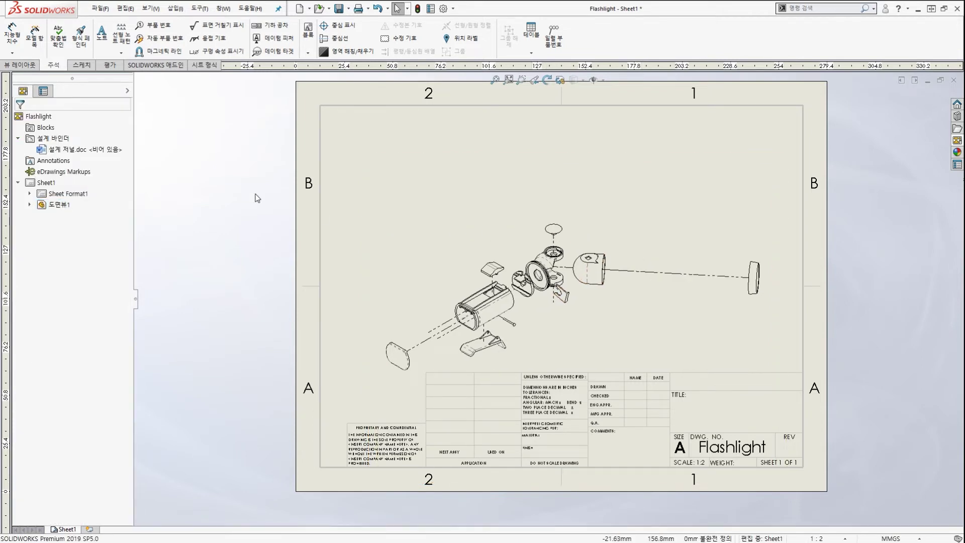
pyautogui.scroll(-3, 544, 242)
pyautogui.scroll(1, 534, 274)
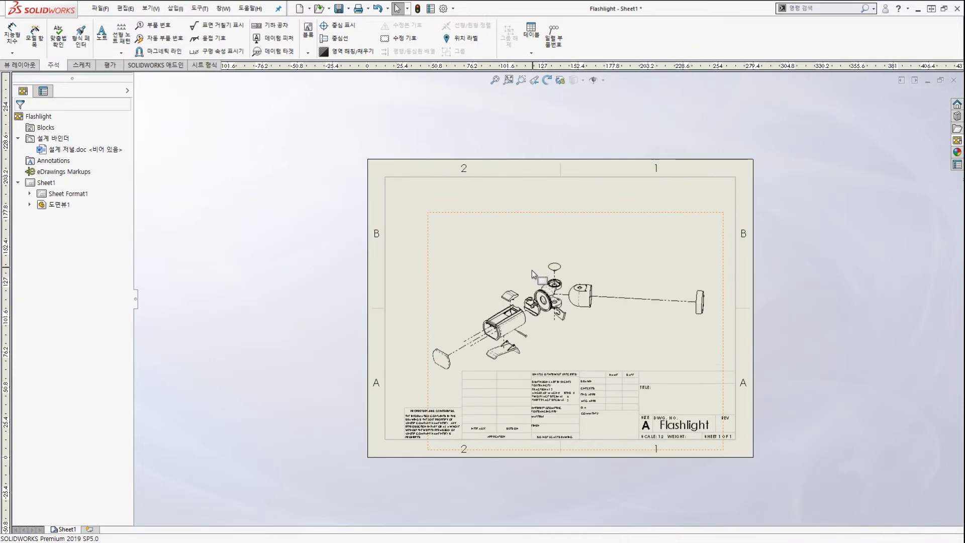
pyautogui.scroll(-1, 534, 274)
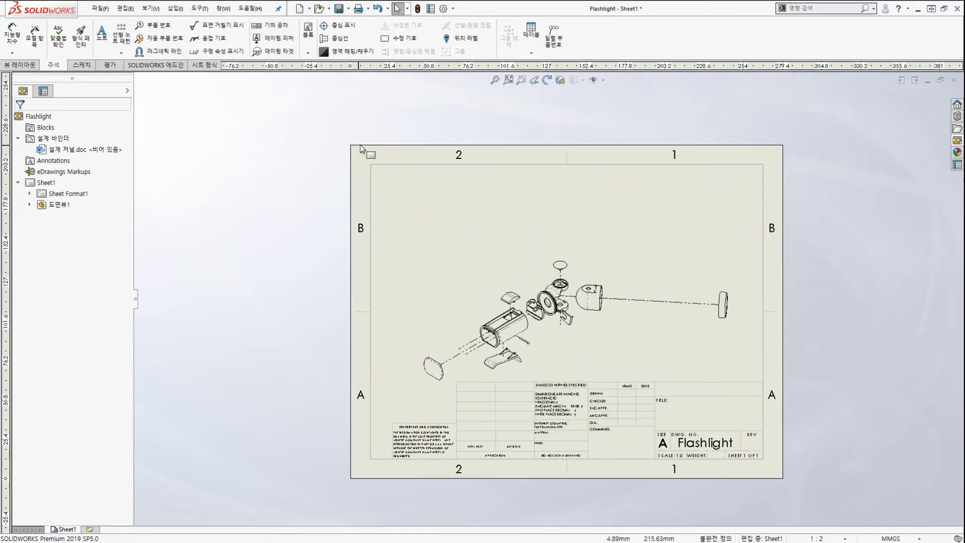
pyautogui.moveTo(62, 77)
pyautogui.mouseDown()
pyautogui.moveTo(35, 53)
pyautogui.moveTo(502, 36)
pyautogui.moveTo(542, 69)
pyautogui.moveTo(553, 57)
pyautogui.mouseUp()
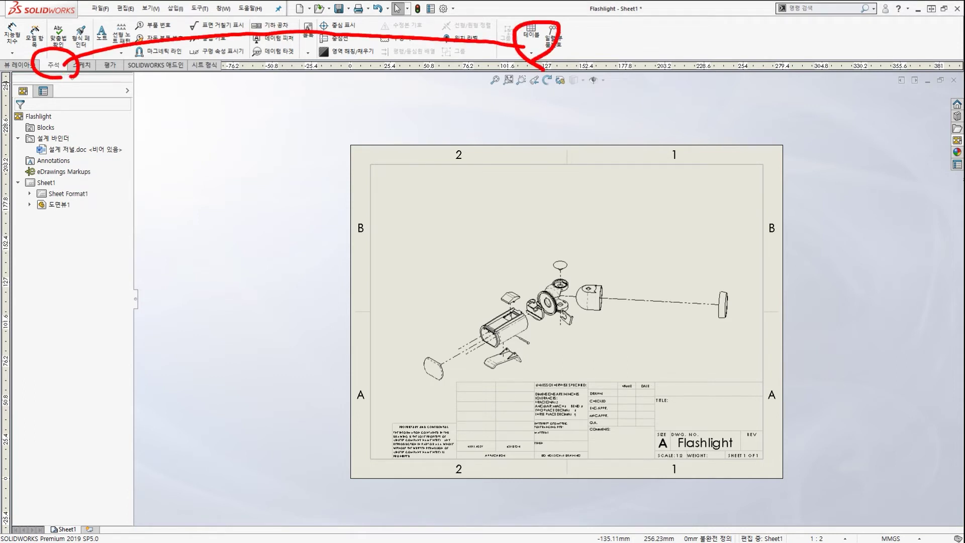
pyautogui.click(531, 53)
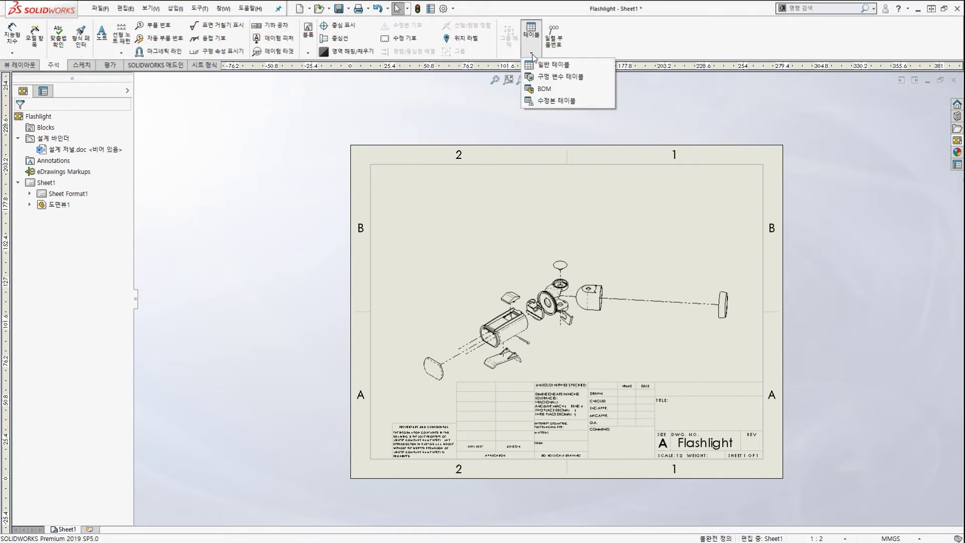
pyautogui.click(543, 89)
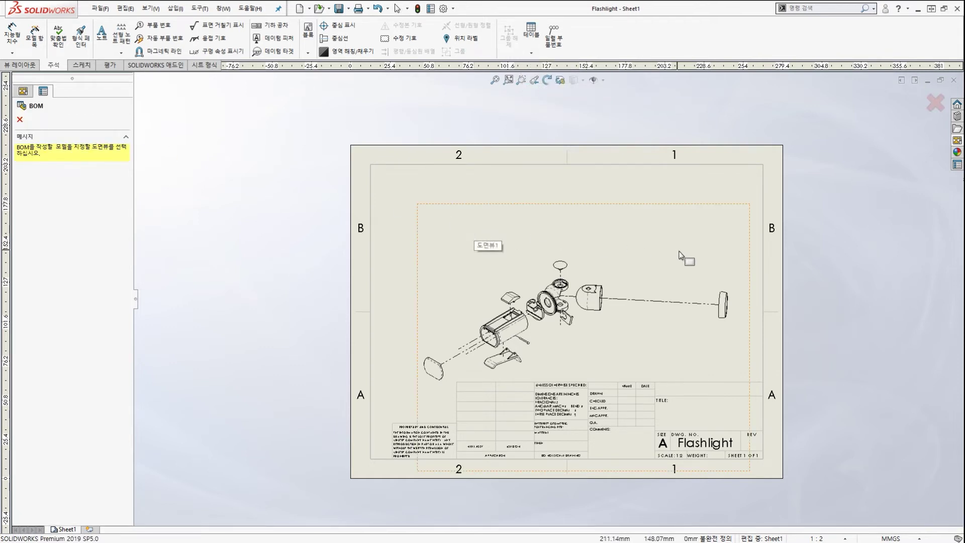
pyautogui.click(622, 256)
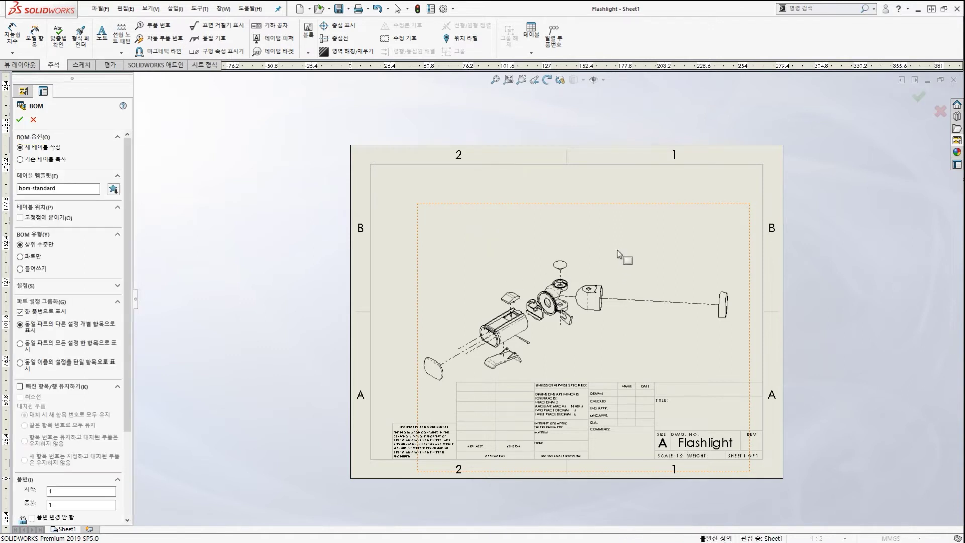
pyautogui.moveTo(185, 155)
pyautogui.mouseDown()
pyautogui.moveTo(180, 433)
pyautogui.moveTo(154, 478)
pyautogui.mouseUp()
pyautogui.press('Escape')
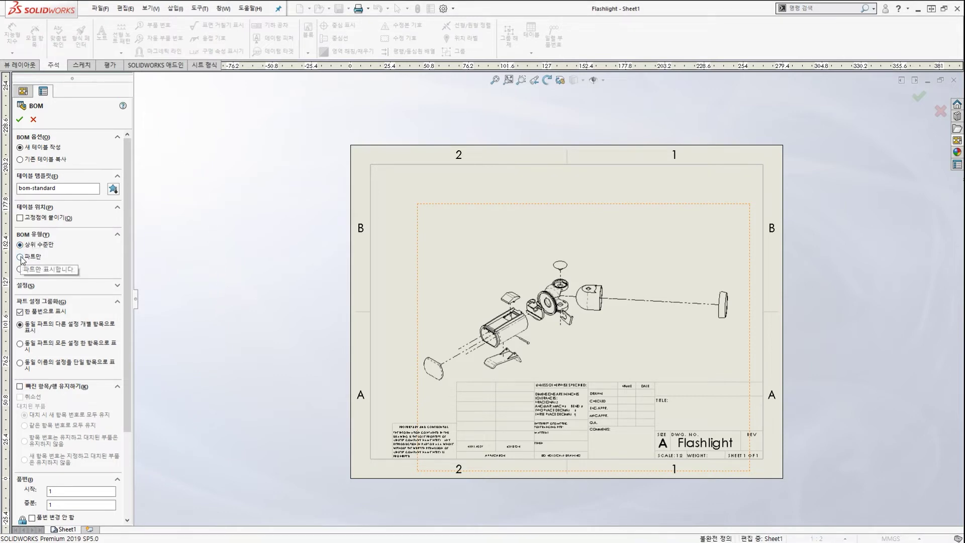
pyautogui.click(21, 258)
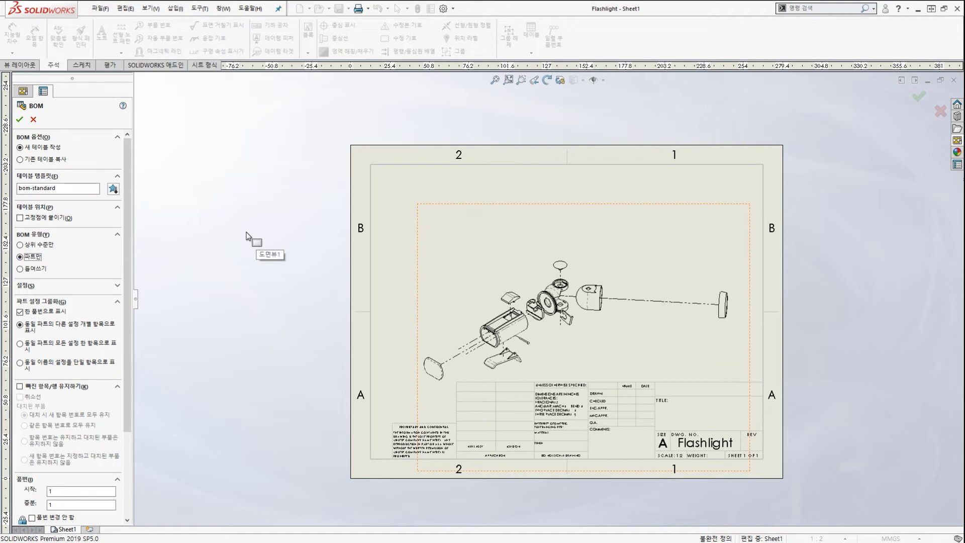
pyautogui.press('Escape')
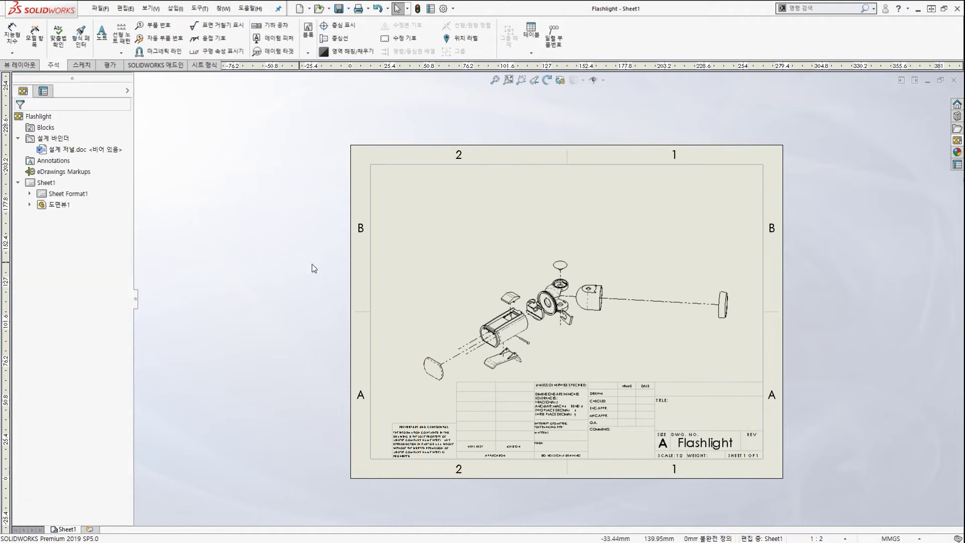
# Switch to the Flashlight assembly and examine its component tree, including the parts inside the Base subassembly.
pyautogui.hotkey('ctrl', 'Tab')
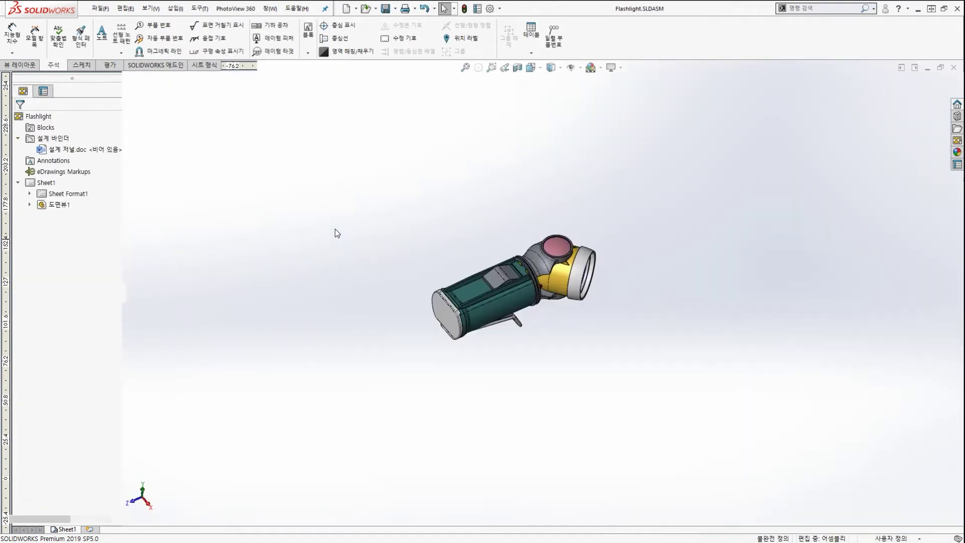
pyautogui.moveTo(3, 103); pyautogui.dragTo(119, 125)
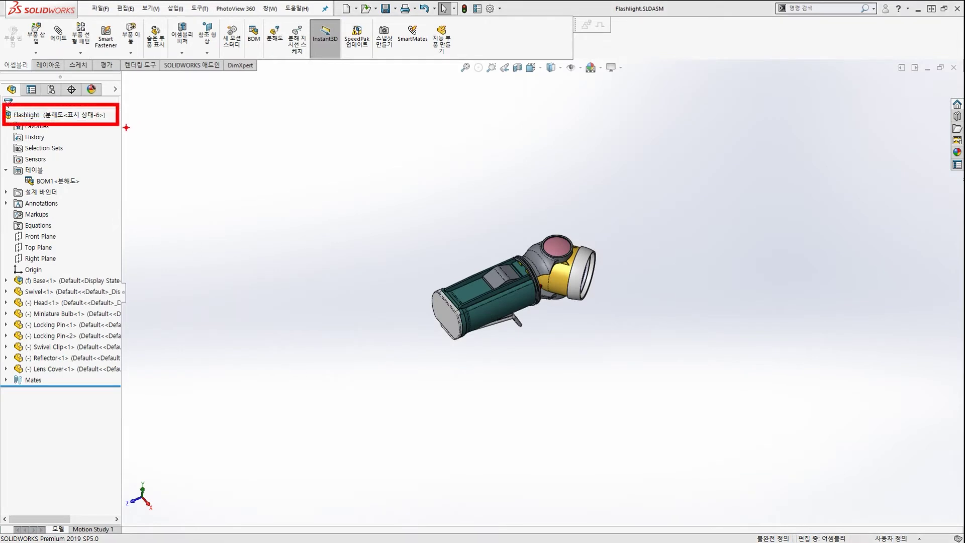
pyautogui.moveTo(132, 279)
pyautogui.mouseDown()
pyautogui.moveTo(159, 327)
pyautogui.moveTo(132, 371)
pyautogui.mouseUp()
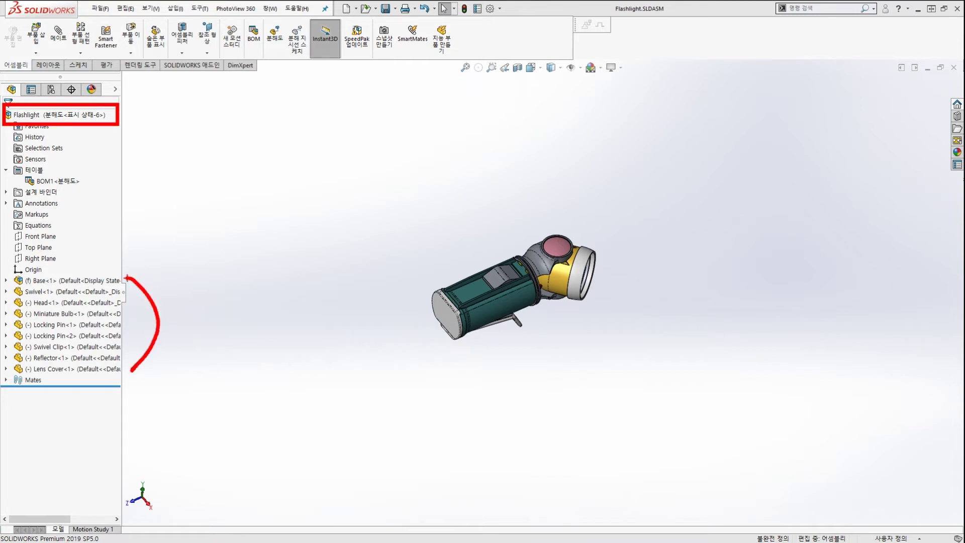
pyautogui.moveTo(126, 277)
pyautogui.mouseDown()
pyautogui.moveTo(150, 290)
pyautogui.moveTo(128, 374)
pyautogui.mouseUp()
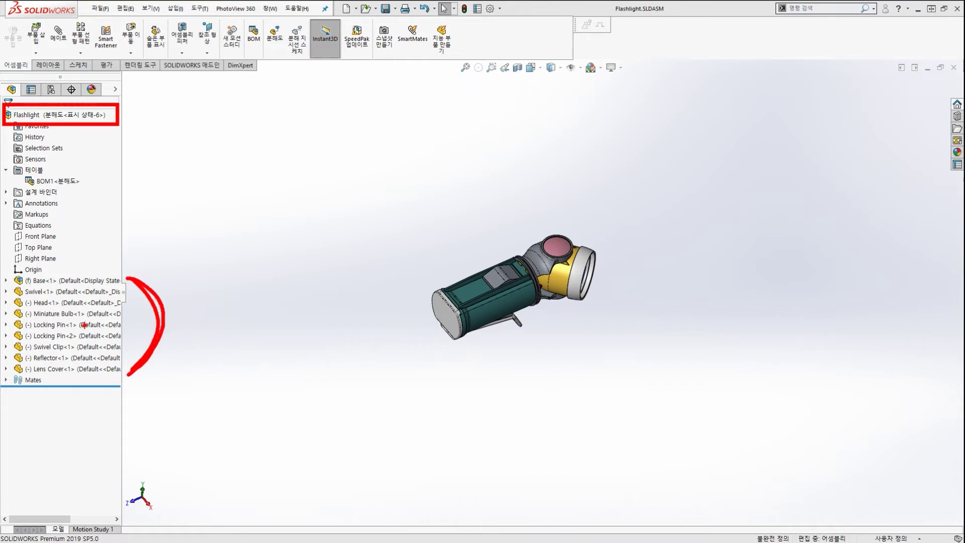
pyautogui.press('Escape')
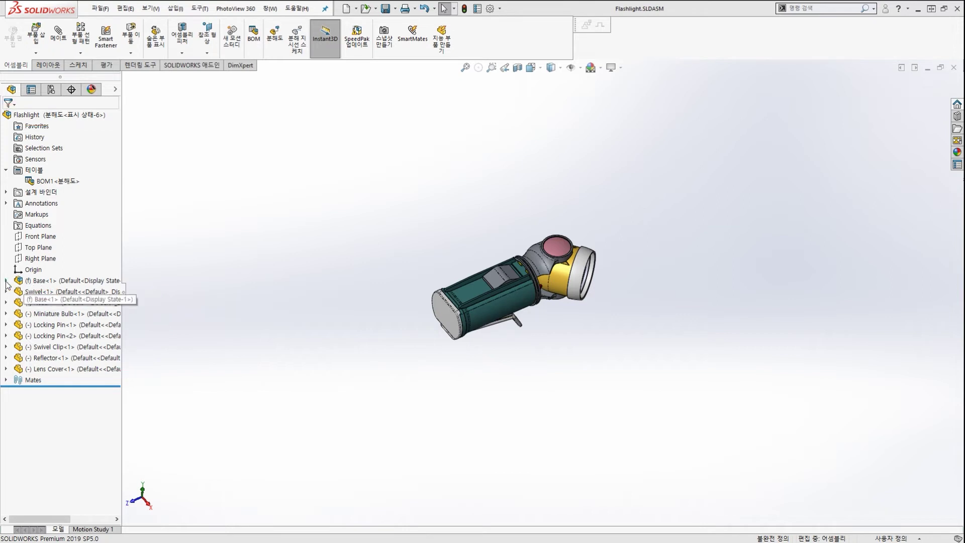
pyautogui.click(5, 280)
pyautogui.moveTo(90, 497)
pyautogui.mouseDown()
pyautogui.moveTo(89, 444)
pyautogui.moveTo(72, 469)
pyautogui.mouseUp()
pyautogui.moveTo(89, 406); pyautogui.dragTo(29, 472)
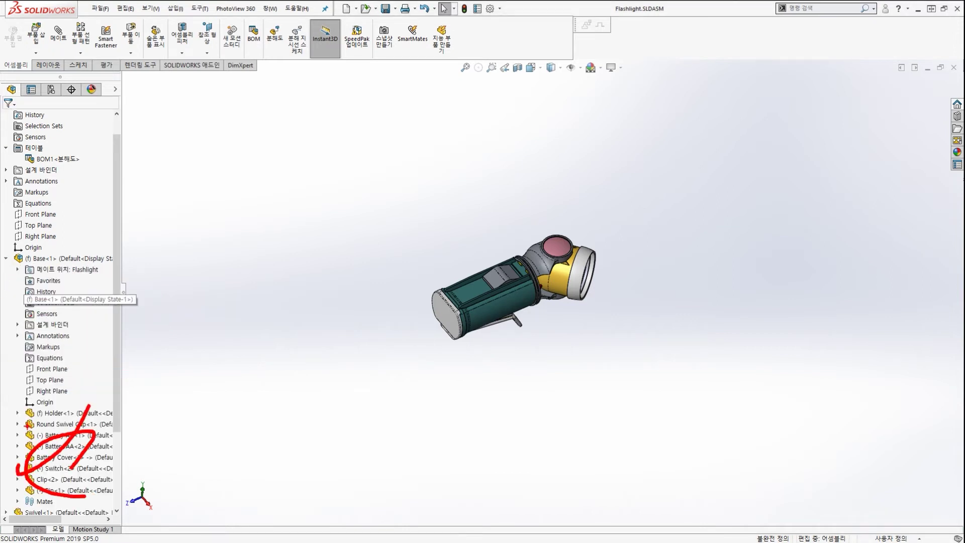
pyautogui.moveTo(37, 382); pyautogui.dragTo(137, 478)
pyautogui.press('Escape')
pyautogui.click(6, 258)
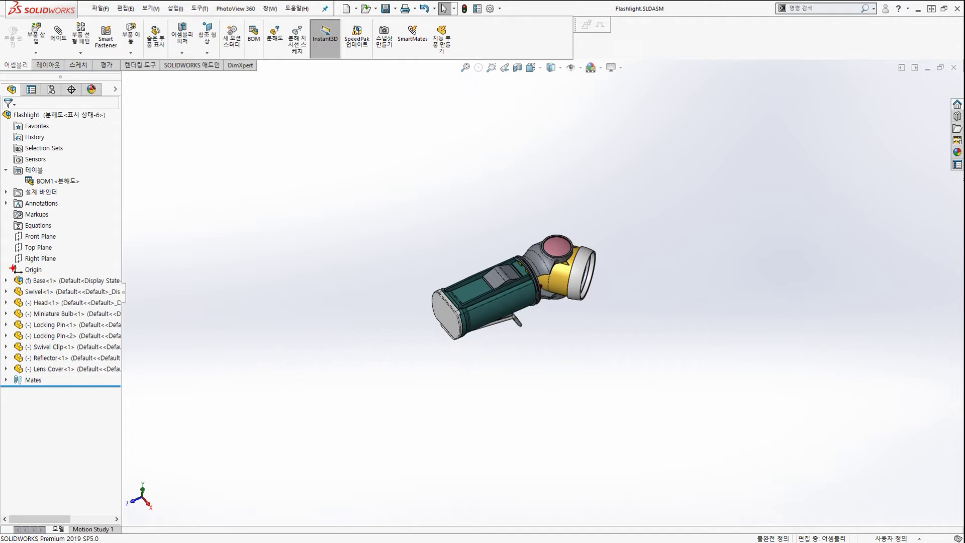
# Examine the assembly's top-level components from Base to Lens Cover and return to the Flashlight drawing.
pyautogui.moveTo(13, 268); pyautogui.dragTo(137, 288)
pyautogui.moveTo(13, 286); pyautogui.dragTo(111, 308)
pyautogui.moveTo(18, 309); pyautogui.dragTo(125, 330)
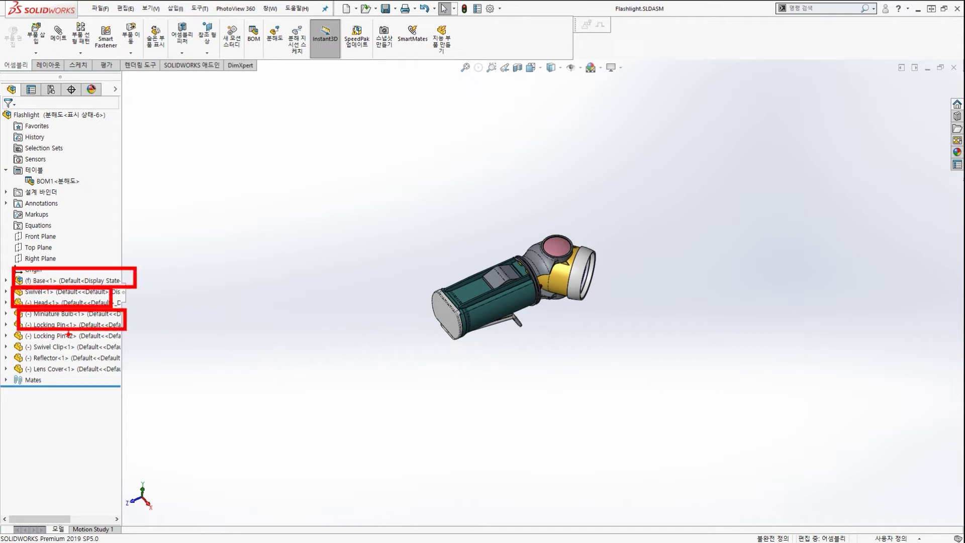
pyautogui.moveTo(22, 338); pyautogui.dragTo(105, 354)
pyautogui.moveTo(13, 360); pyautogui.dragTo(102, 378)
pyautogui.moveTo(31, 385); pyautogui.dragTo(116, 411)
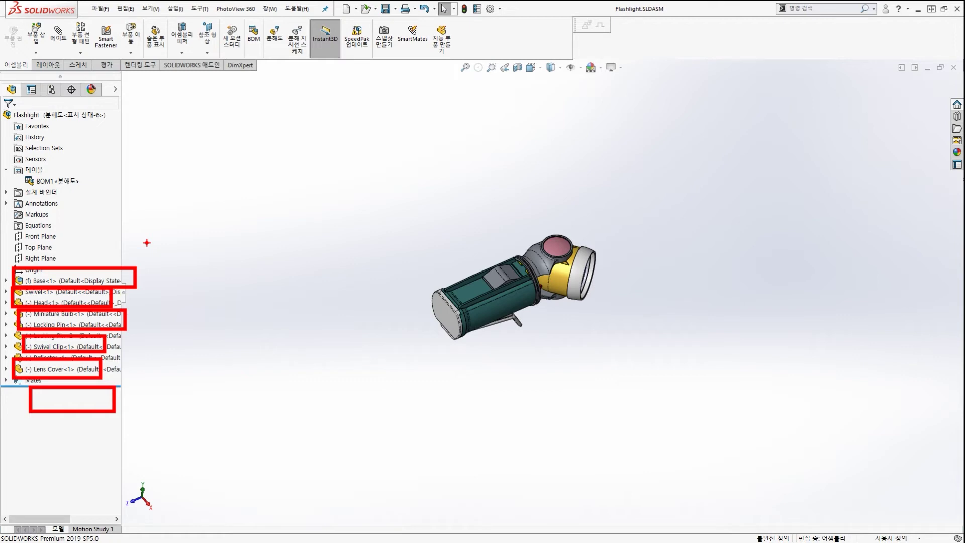
pyautogui.press('Escape')
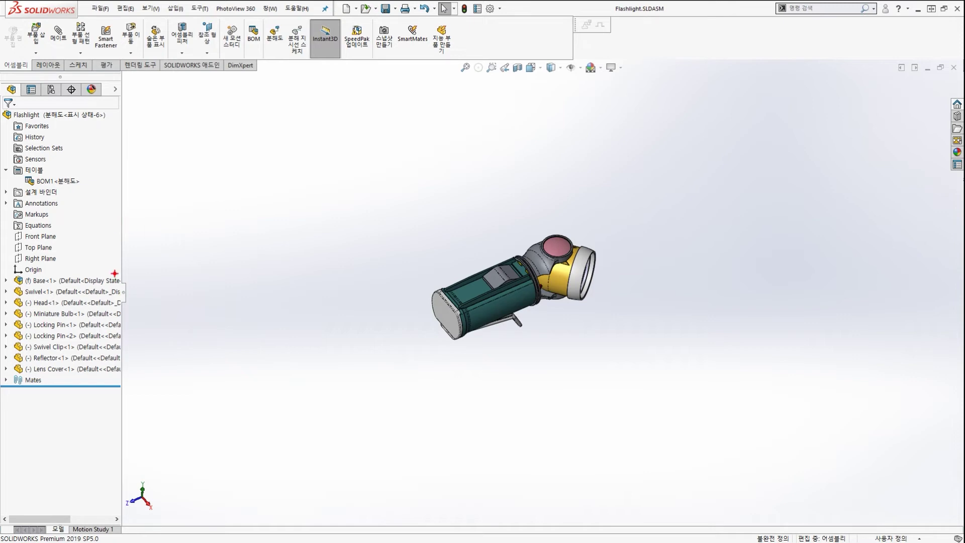
pyautogui.moveTo(130, 274)
pyautogui.mouseDown()
pyautogui.moveTo(166, 354)
pyautogui.moveTo(122, 393)
pyautogui.mouseUp()
pyautogui.press('Escape')
pyautogui.hotkey('ctrl', 'Tab')
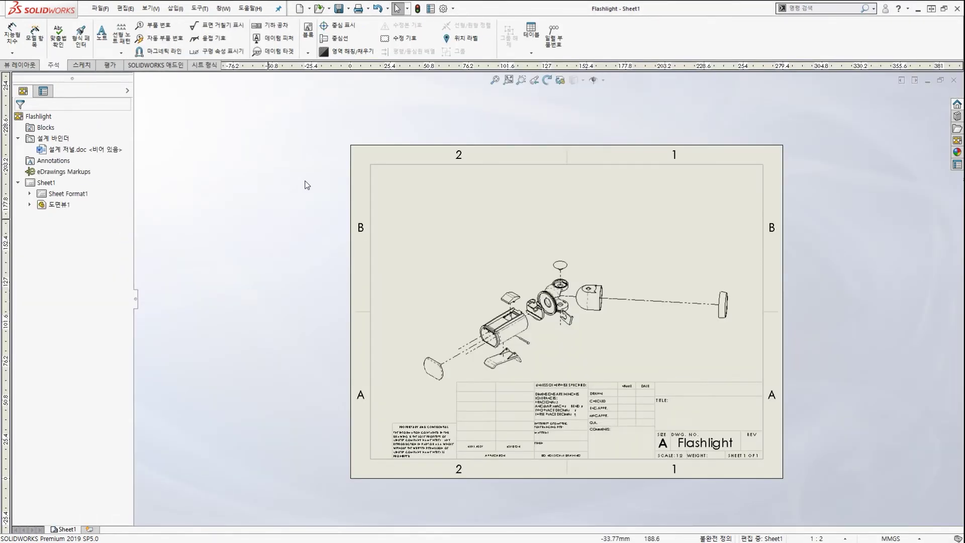
# Create a bill of materials from the exploded view using the bom-standard template, indented type (들여쓰기) and 한자리 수 번호매기기 numbering.
pyautogui.click(531, 52)
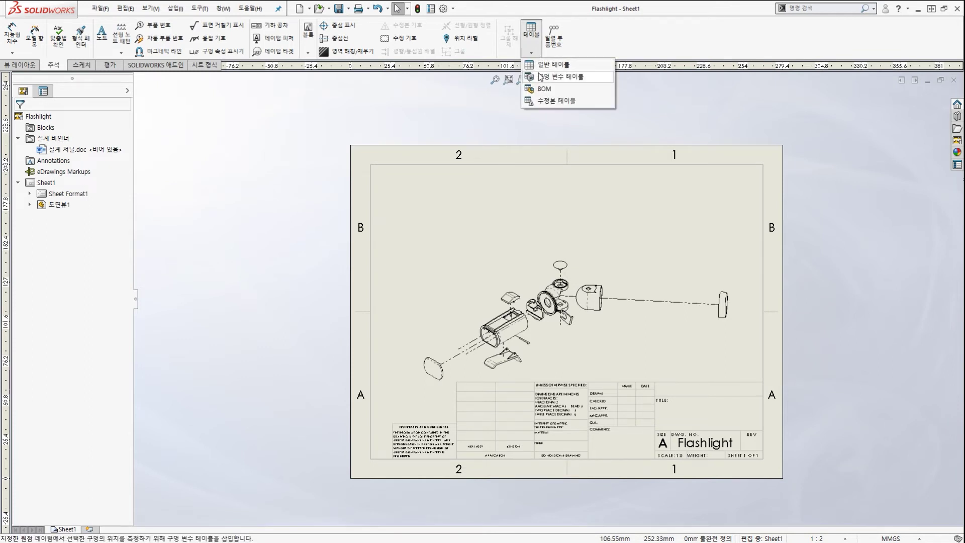
pyautogui.click(544, 89)
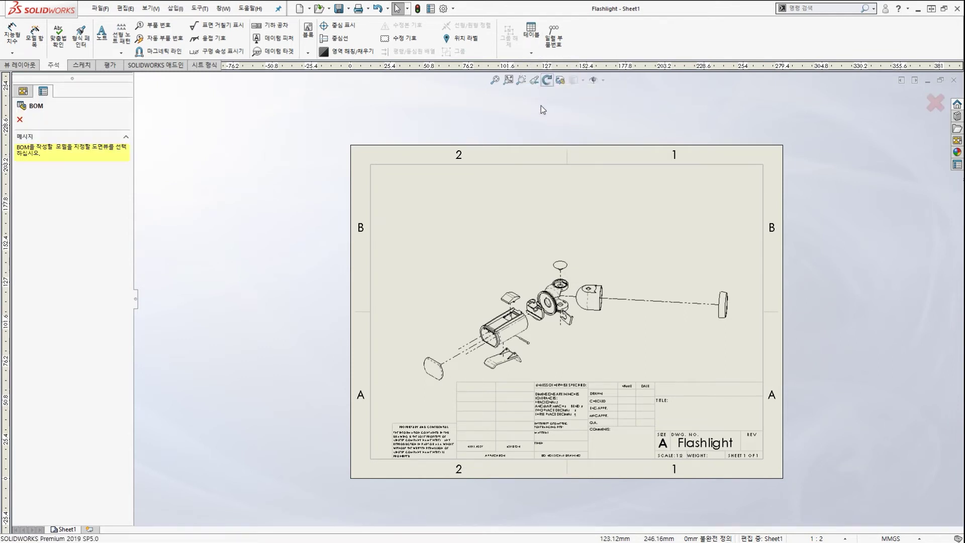
pyautogui.click(508, 247)
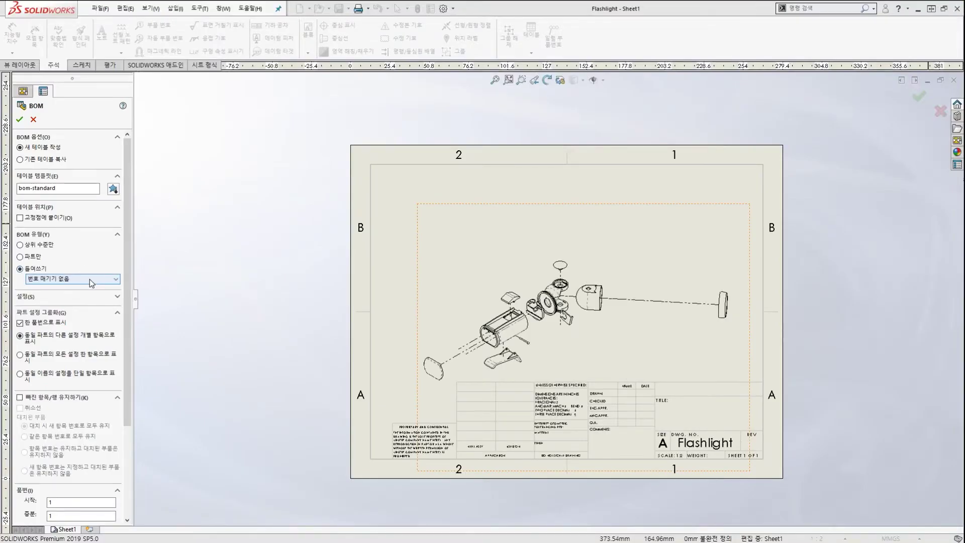
pyautogui.click(122, 286)
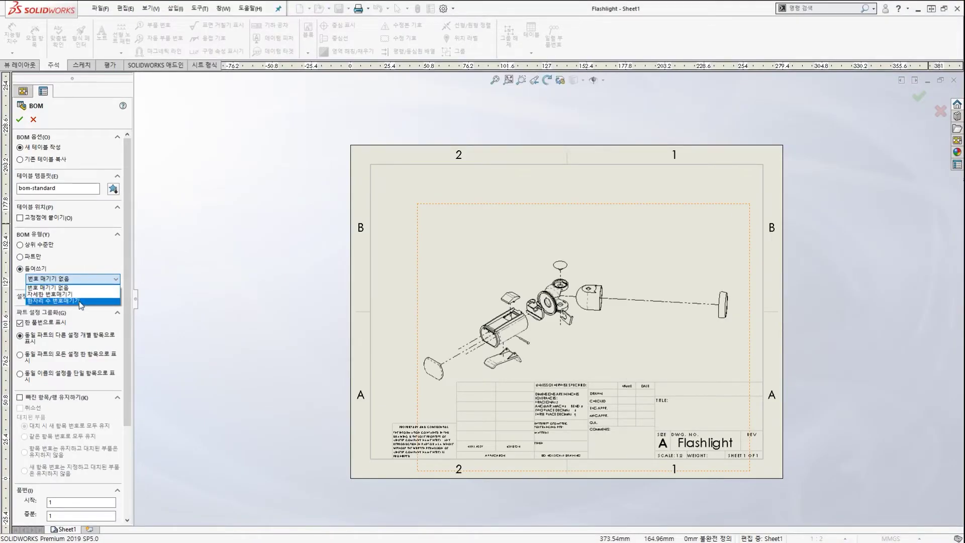
pyautogui.click(80, 300)
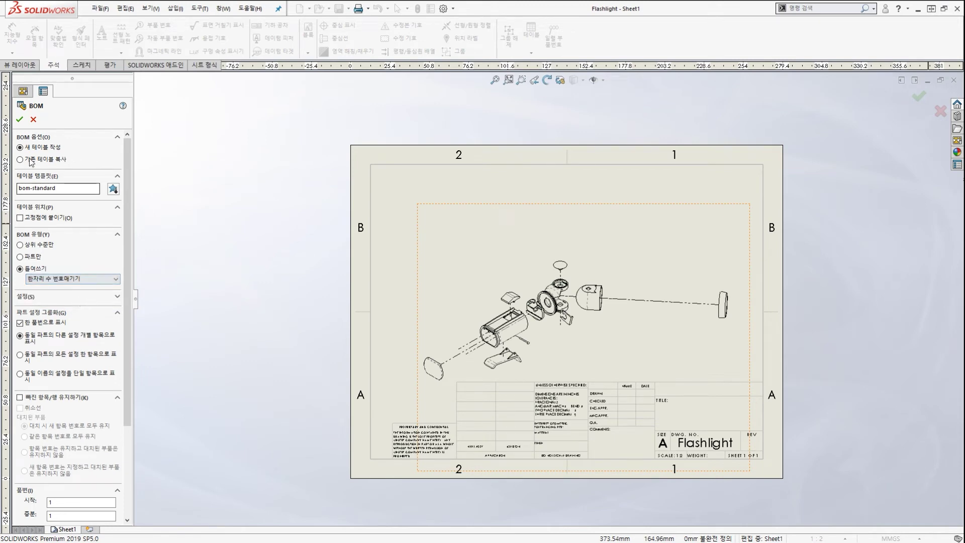
pyautogui.click(20, 120)
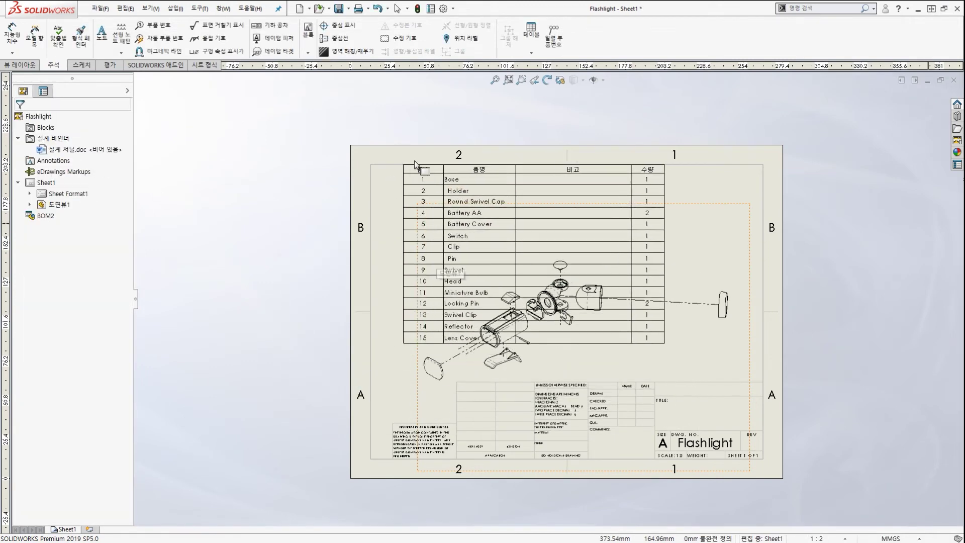
# Place the bill of materials table at the upper-left inner corner of the Sheet1 border.
pyautogui.click(391, 175)
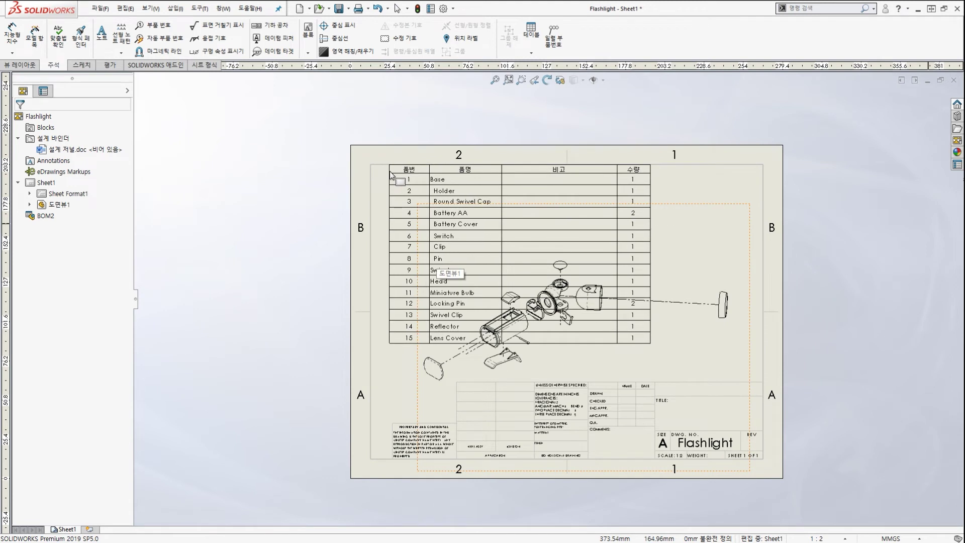
pyautogui.moveTo(390, 172); pyautogui.dragTo(225, 187)
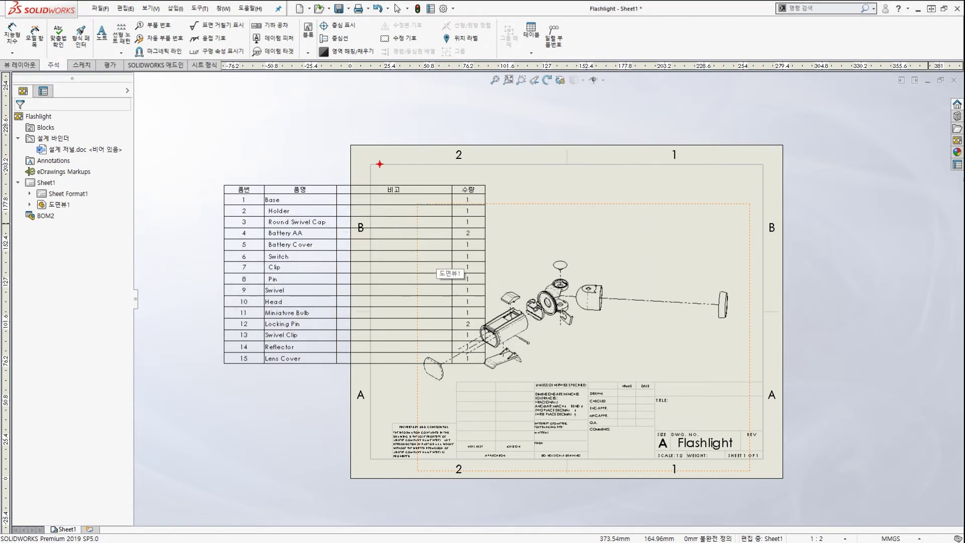
pyautogui.moveTo(722, 164); pyautogui.dragTo(764, 199)
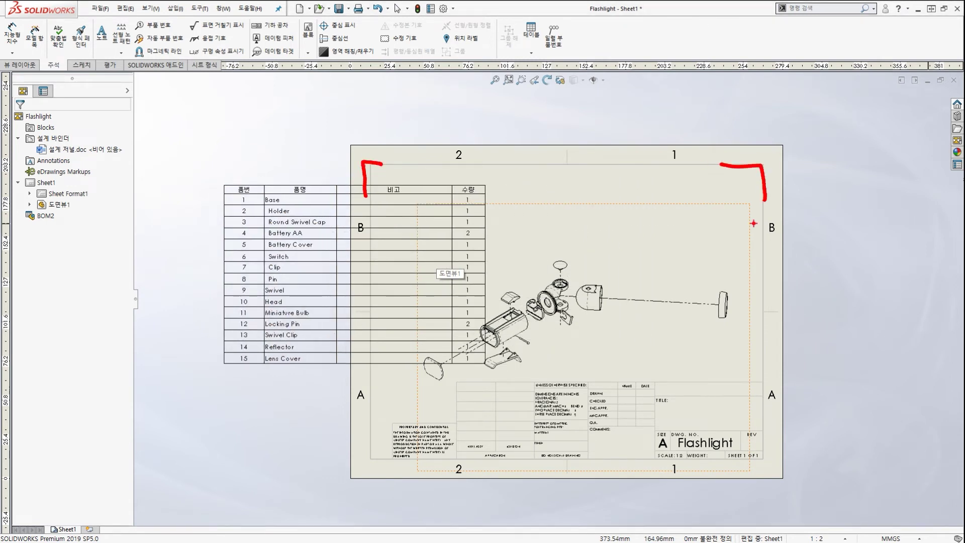
pyautogui.moveTo(619, 331); pyautogui.dragTo(764, 393)
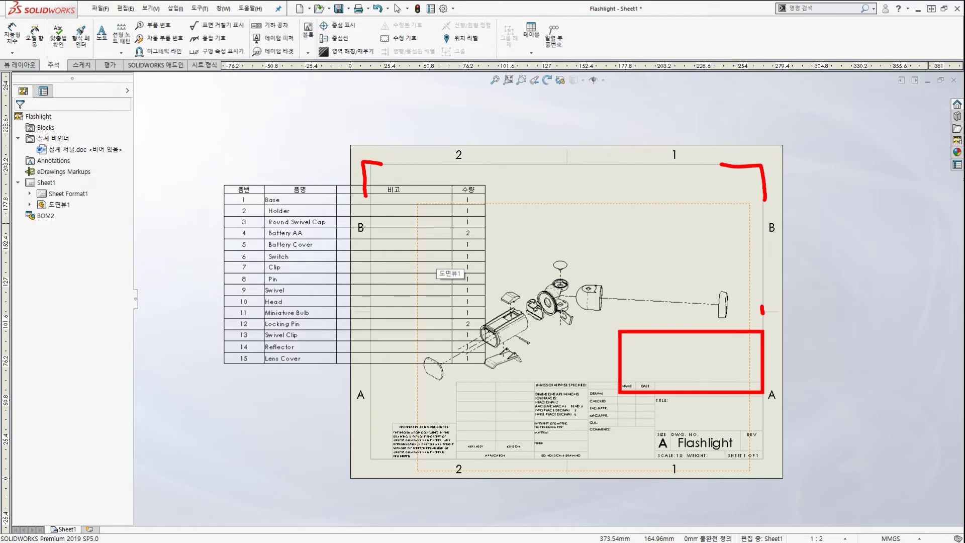
pyautogui.press('Escape')
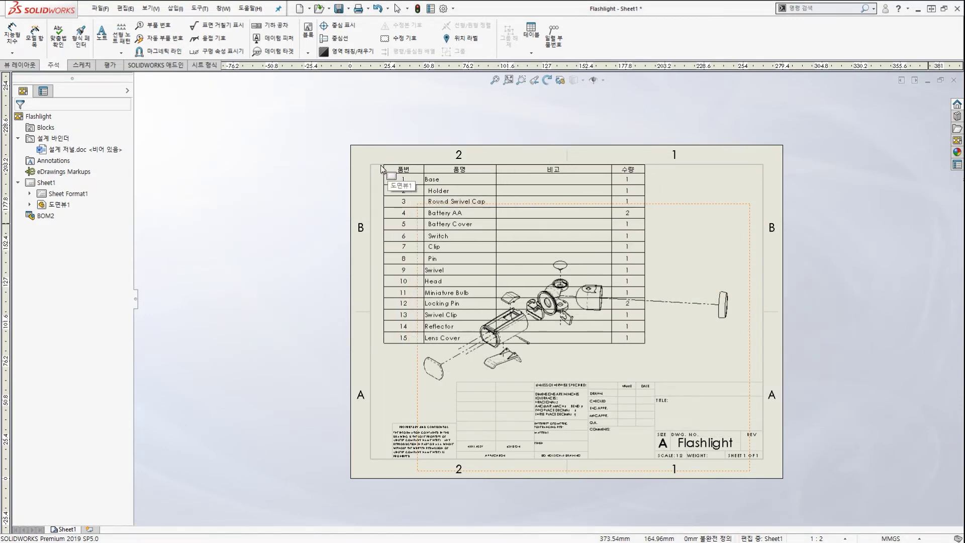
pyautogui.click(376, 169)
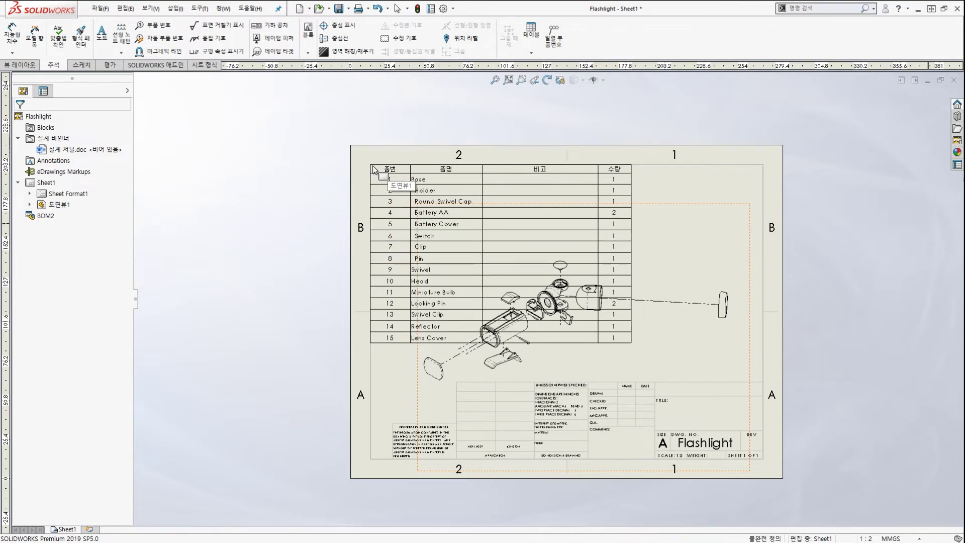
# Examine the bill of materials' row and column headers and the options available for the whole table.
pyautogui.scroll(1, 512, 257)
pyautogui.scroll(1, 543, 296)
pyautogui.scroll(-3, 566, 327)
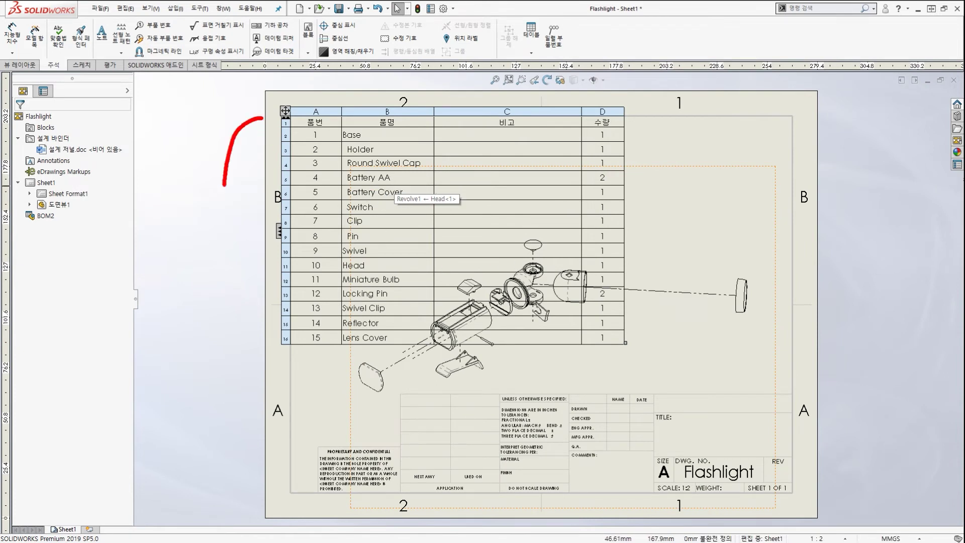
pyautogui.moveTo(295, 104)
pyautogui.mouseDown()
pyautogui.moveTo(575, 55)
pyautogui.moveTo(610, 116)
pyautogui.mouseUp()
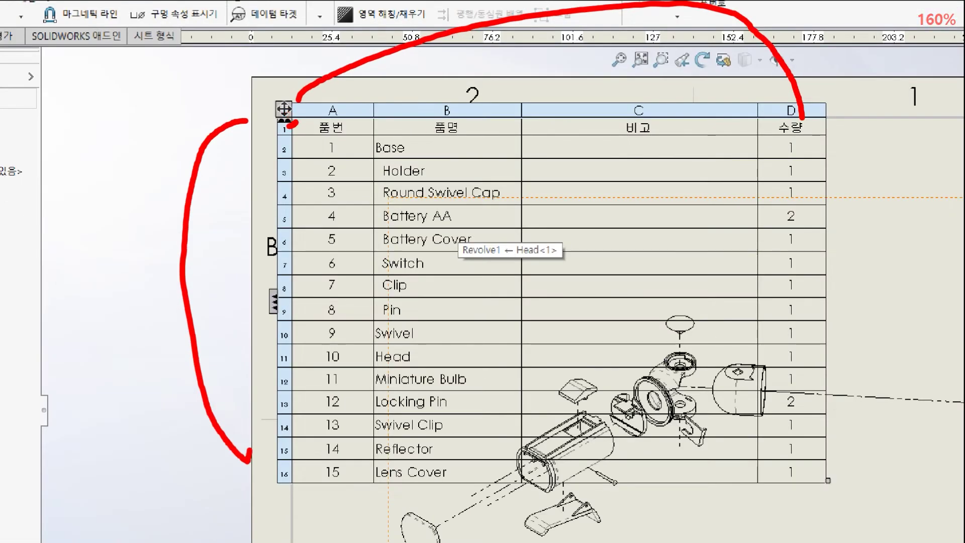
pyautogui.moveTo(290, 120)
pyautogui.mouseDown()
pyautogui.moveTo(283, 95)
pyautogui.moveTo(293, 118)
pyautogui.mouseUp()
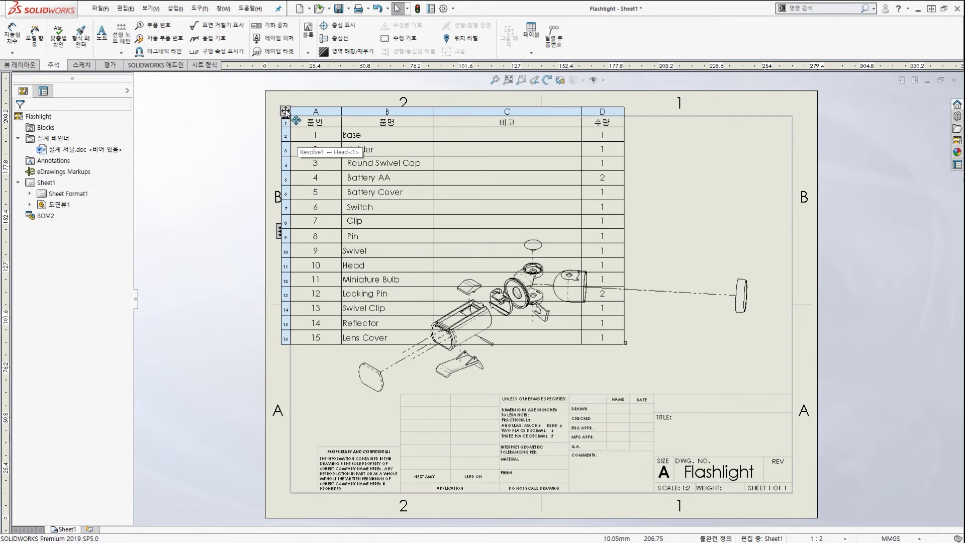
pyautogui.click(285, 111)
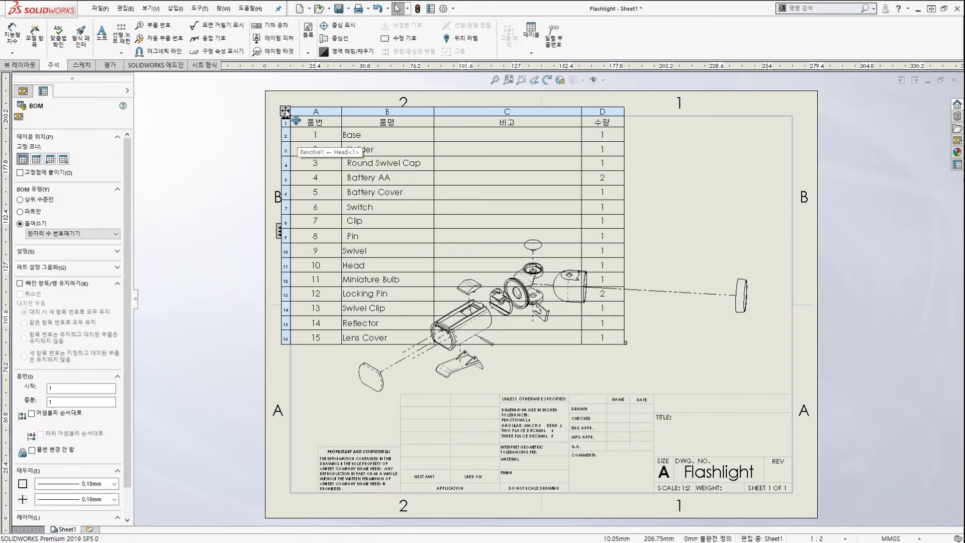
pyautogui.rightClick(285, 111)
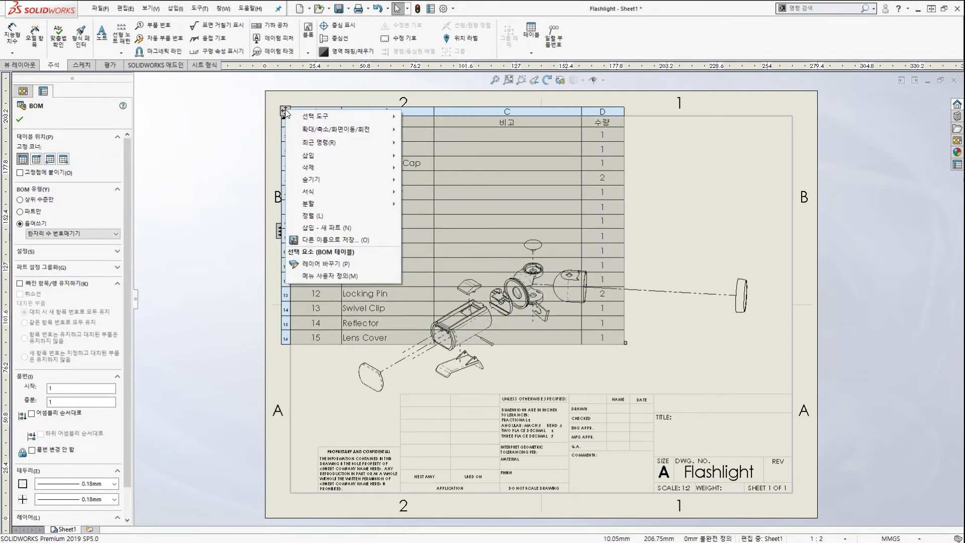
pyautogui.click(285, 110)
pyautogui.rightClick(285, 110)
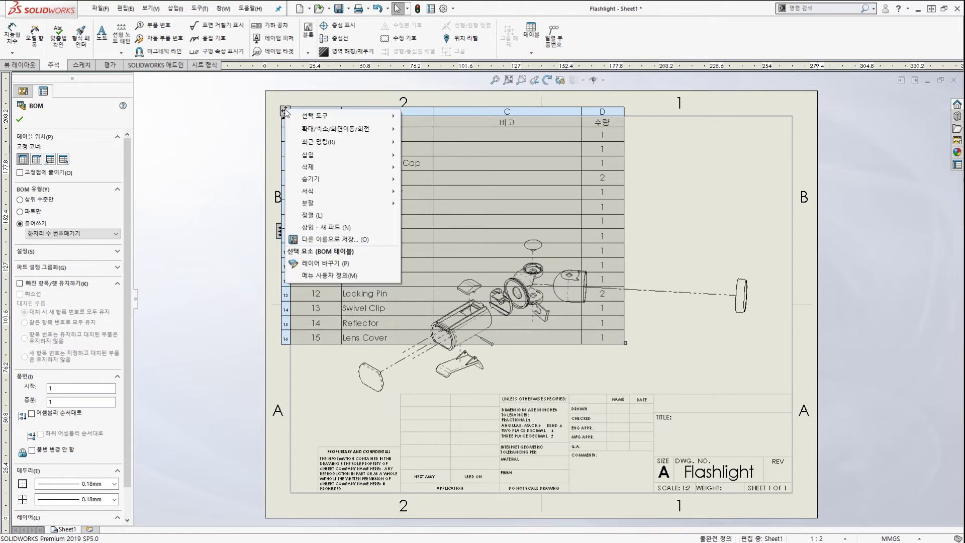
pyautogui.click(284, 112)
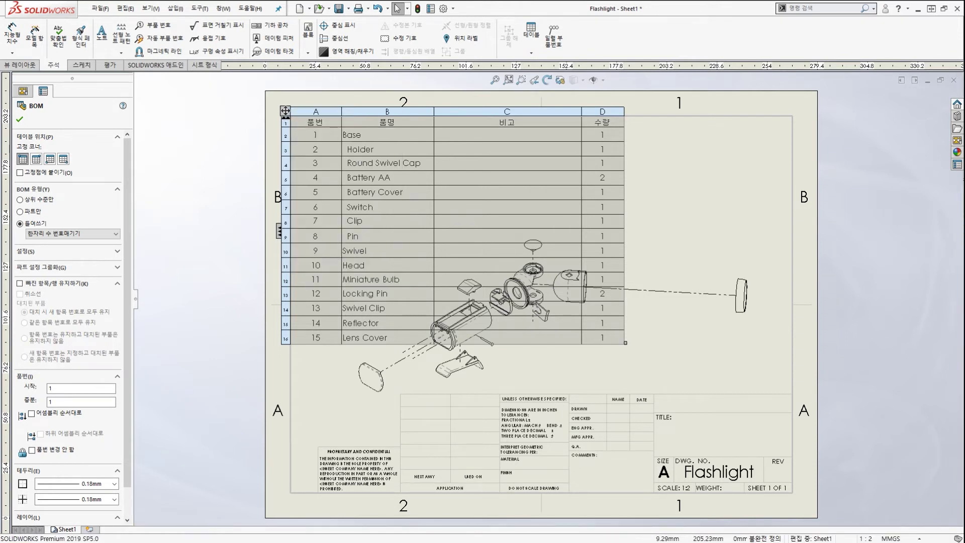
# Set the text size of the entire bill of materials table to 8 and deselect the table.
pyautogui.click(284, 111)
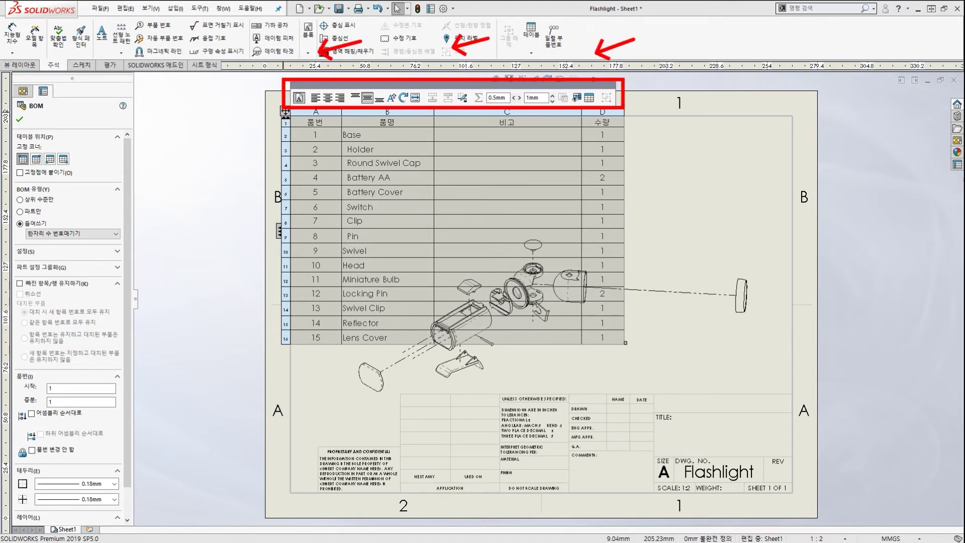
pyautogui.click(298, 97)
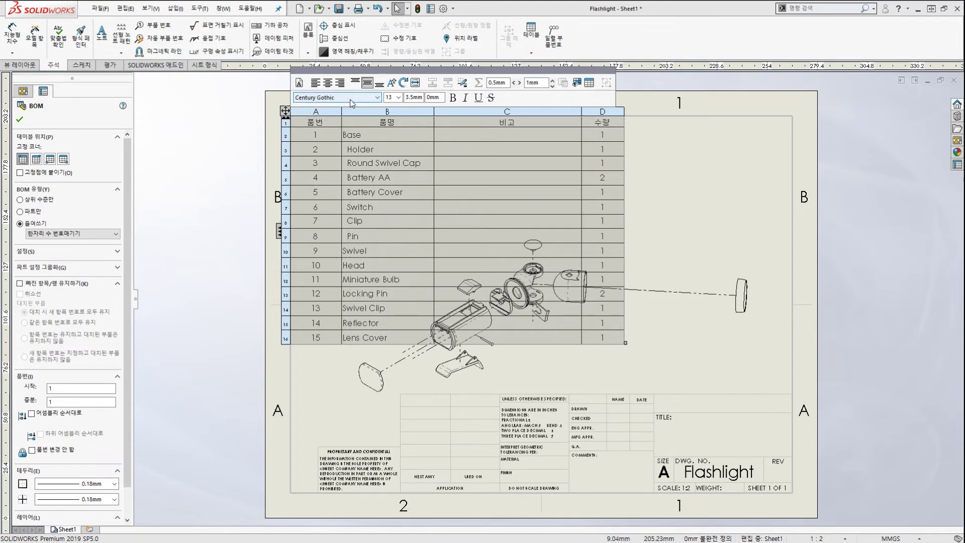
pyautogui.click(399, 97)
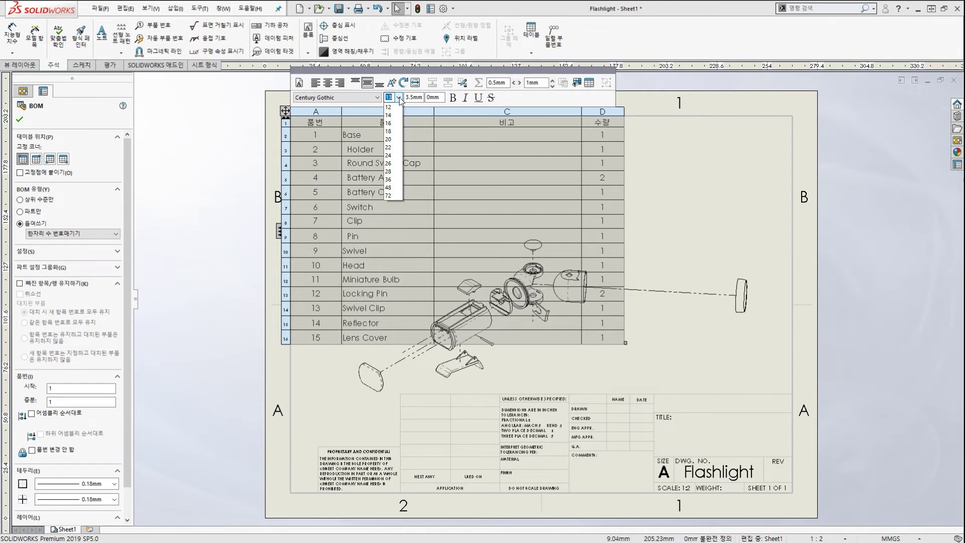
pyautogui.click(388, 107)
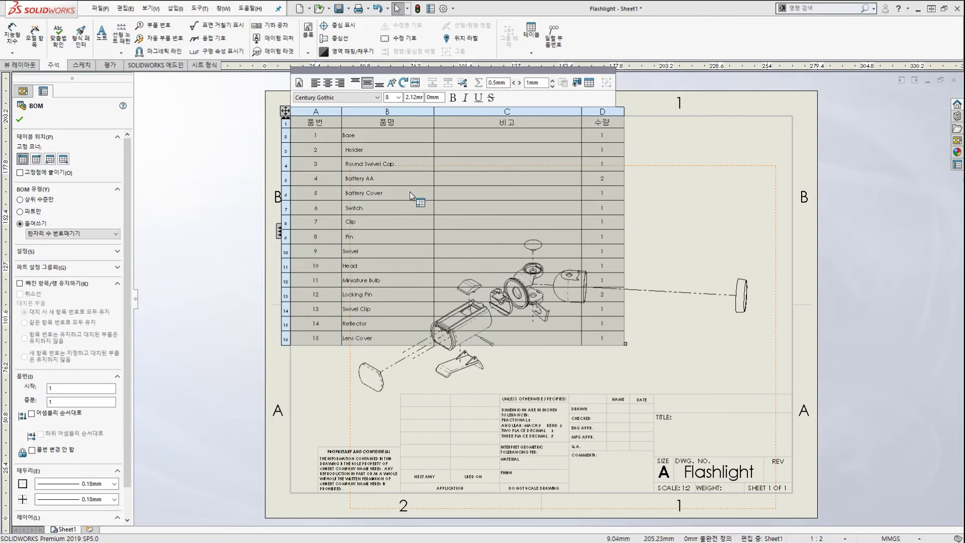
pyautogui.click(192, 111)
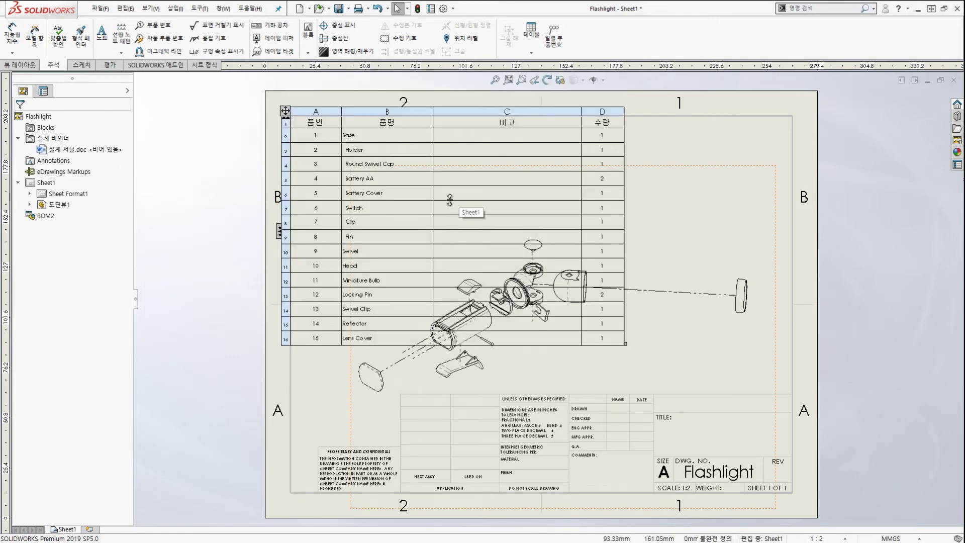
# Shrink the bill of materials table from its lower-right corner until it clears the exploded view, and deselect it.
pyautogui.moveTo(632, 353); pyautogui.dragTo(636, 356)
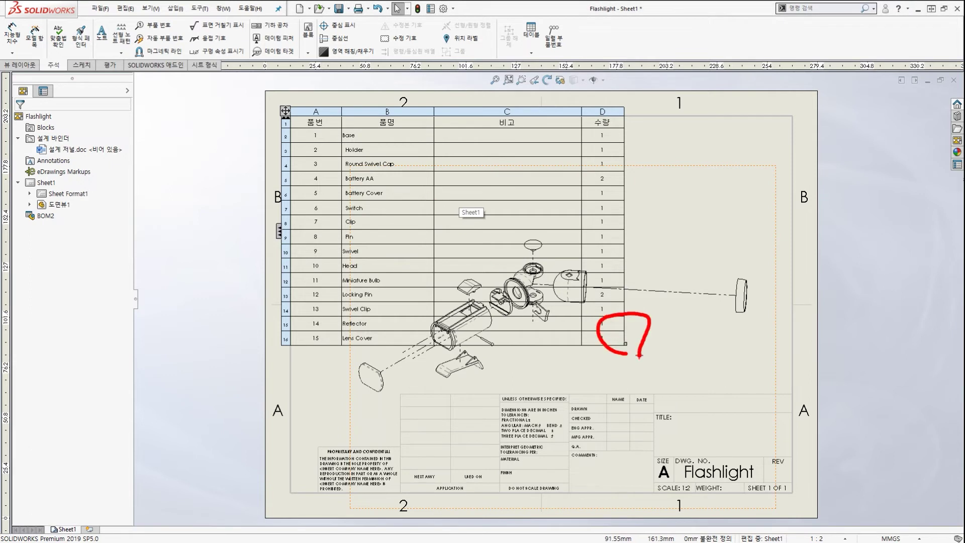
pyautogui.moveTo(642, 408)
pyautogui.mouseDown()
pyautogui.moveTo(635, 352)
pyautogui.moveTo(550, 289)
pyautogui.moveTo(397, 258)
pyautogui.moveTo(414, 269)
pyautogui.moveTo(406, 288)
pyautogui.mouseUp()
pyautogui.press('Escape')
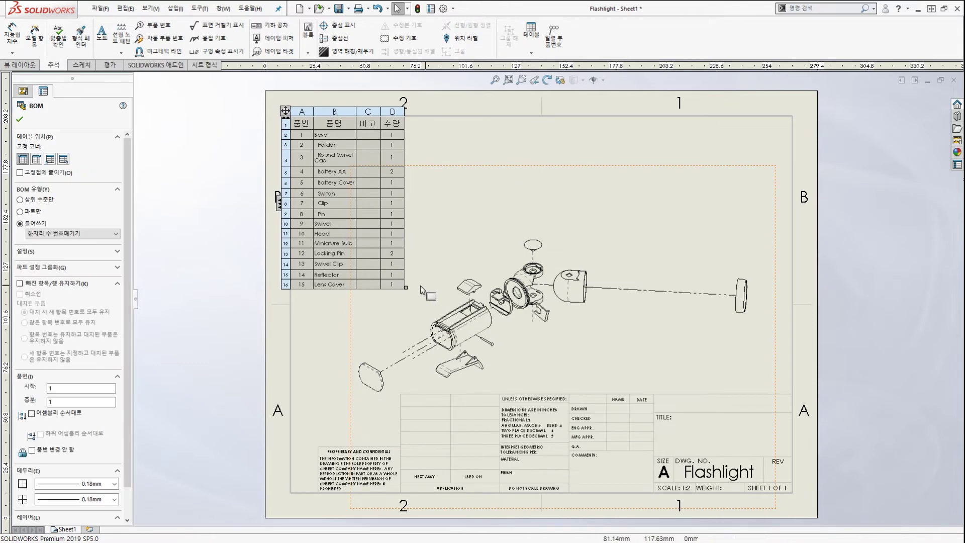
pyautogui.moveTo(409, 290); pyautogui.dragTo(382, 251)
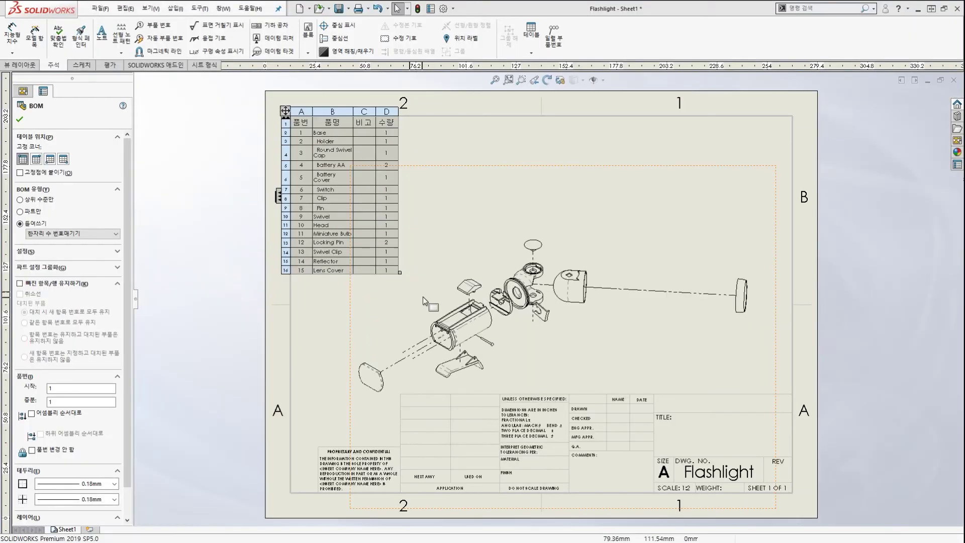
pyautogui.press('Escape')
# Examine the exploded parts against the item rows of the bill of materials and the free space around the view.
pyautogui.scroll(3, 535, 285)
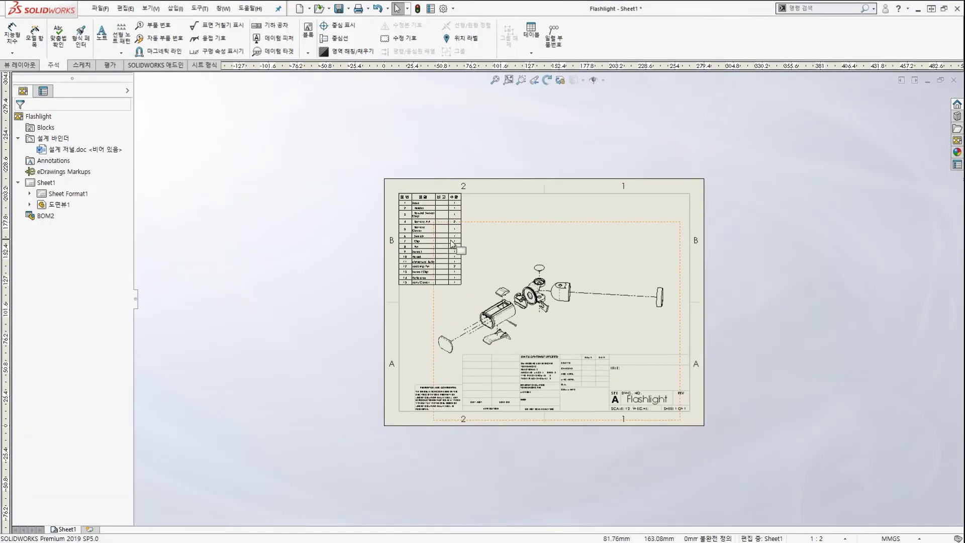
pyautogui.scroll(-1, 408, 209)
pyautogui.scroll(-1, 528, 276)
pyautogui.scroll(-2, 593, 299)
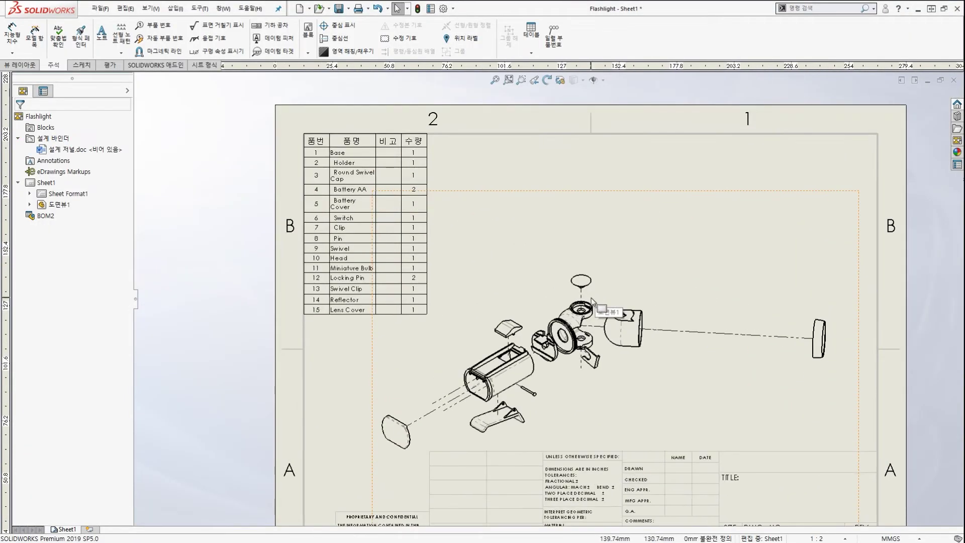
pyautogui.scroll(2, 591, 300)
pyautogui.scroll(-3, 568, 306)
pyautogui.hotkey('ctrl', '2')
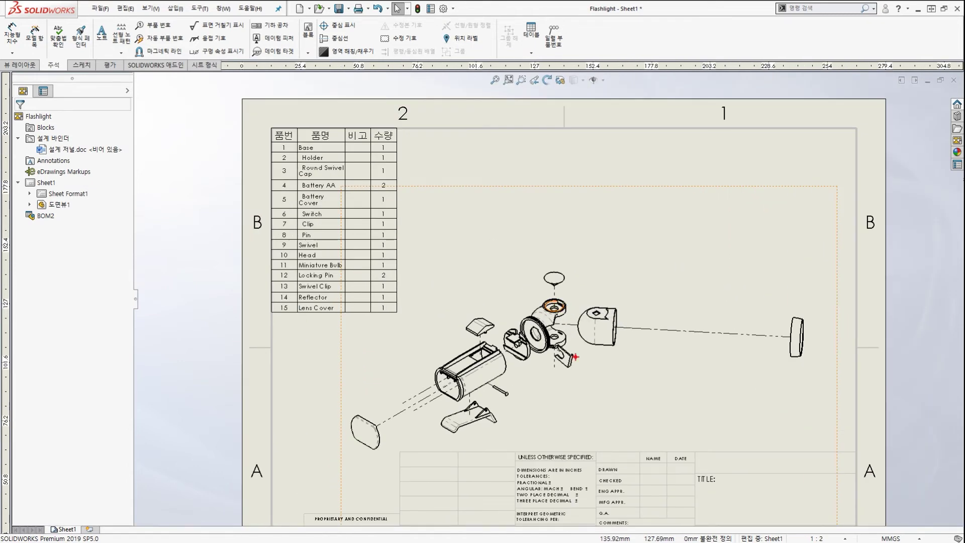
pyautogui.moveTo(570, 364); pyautogui.dragTo(507, 343)
pyautogui.moveTo(312, 283); pyautogui.dragTo(357, 245)
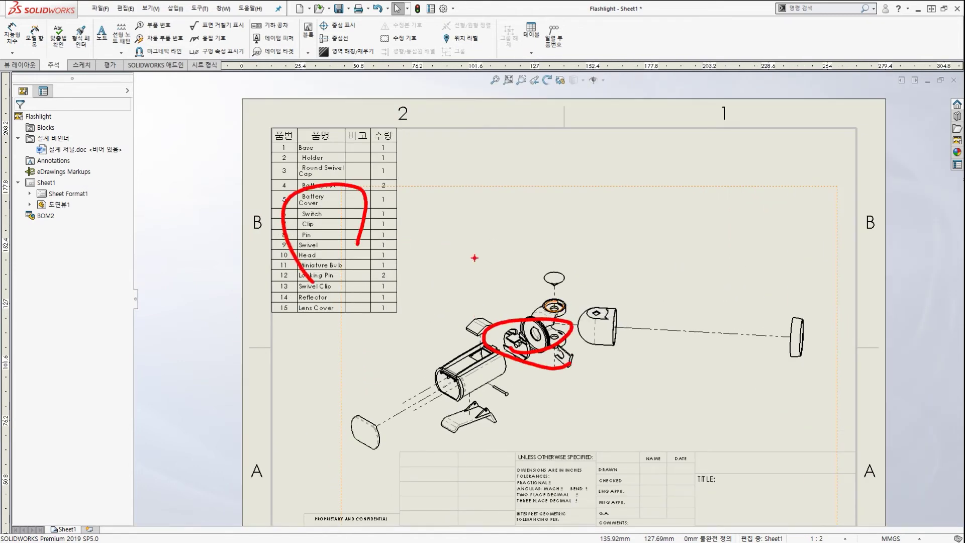
pyautogui.moveTo(475, 258); pyautogui.dragTo(609, 184)
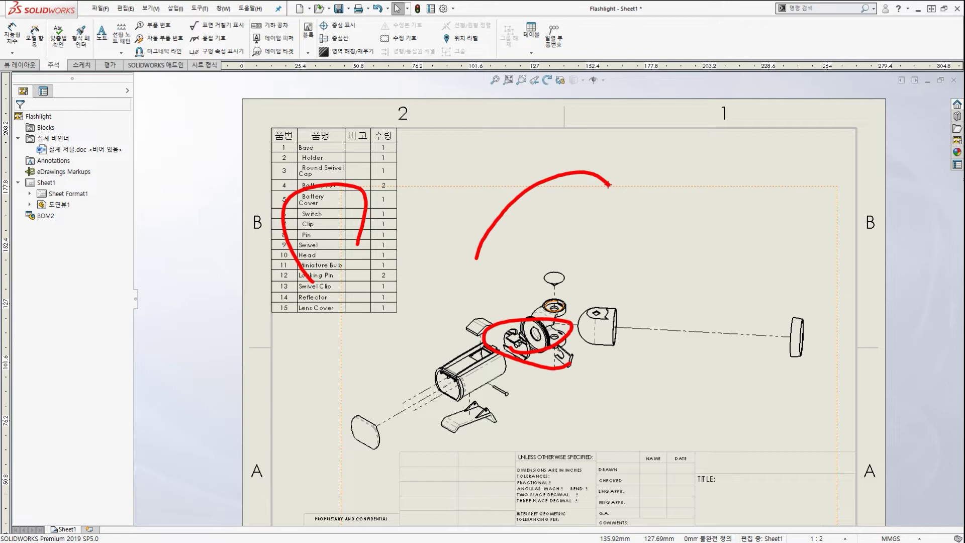
pyautogui.press('Escape')
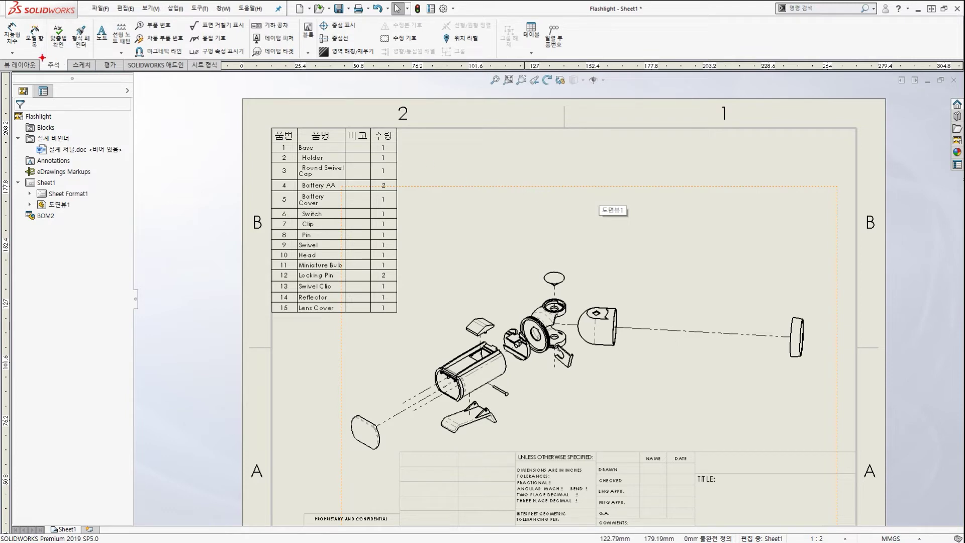
# Start Auto Balloon (자동 부품번호) and apply it to the exploded flashlight view.
pyautogui.moveTo(42, 58); pyautogui.dragTo(72, 76)
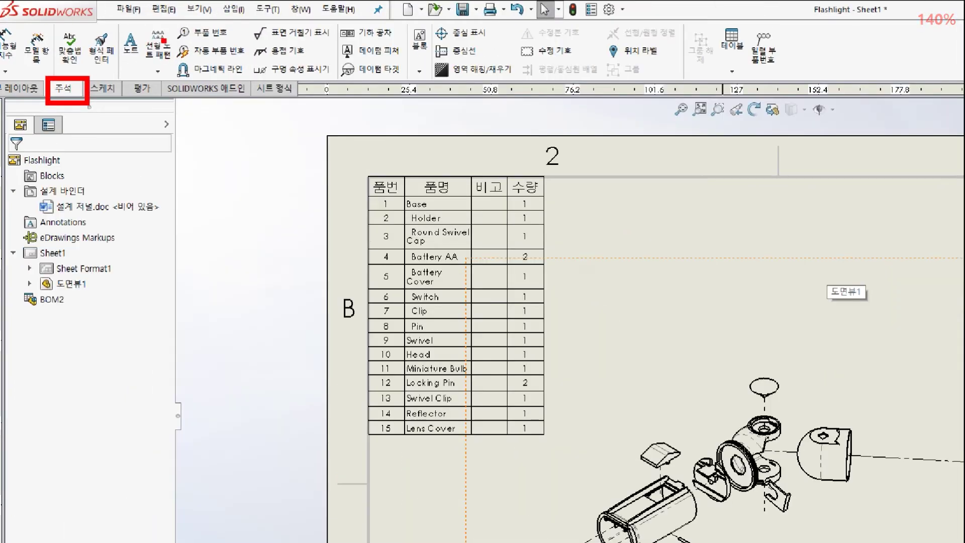
pyautogui.moveTo(124, 30); pyautogui.dragTo(185, 48)
pyautogui.moveTo(258, 73); pyautogui.dragTo(215, 54)
pyautogui.moveTo(290, 74); pyautogui.dragTo(255, 63)
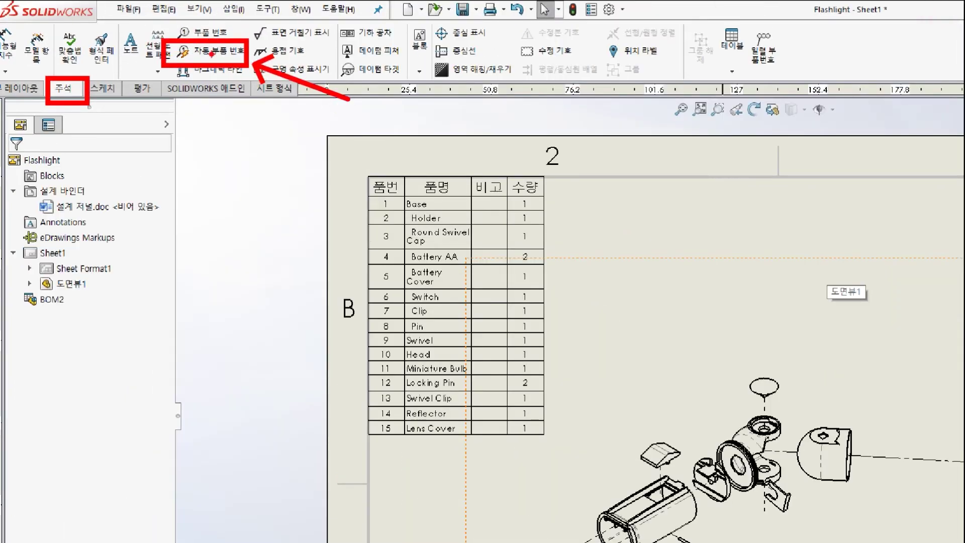
pyautogui.moveTo(221, 25); pyautogui.dragTo(191, 31)
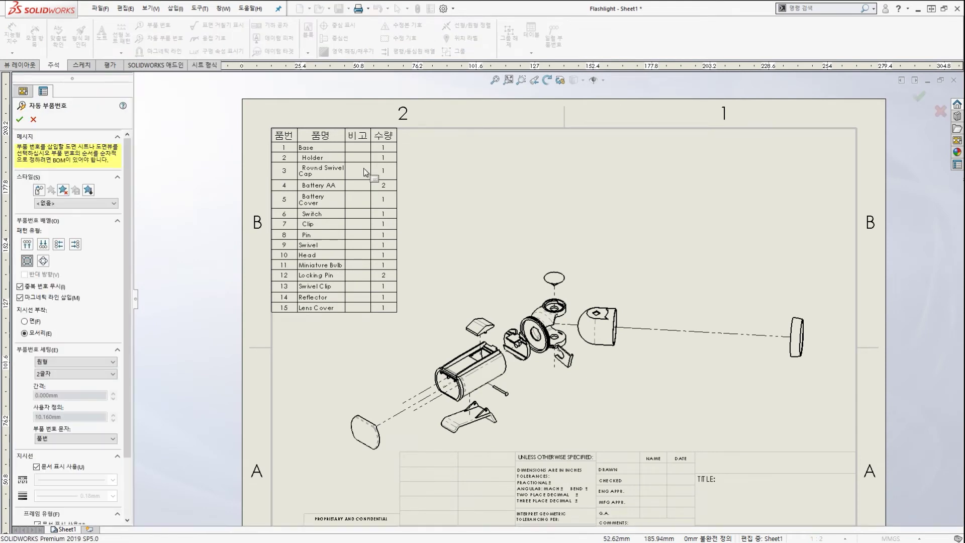
pyautogui.click(648, 284)
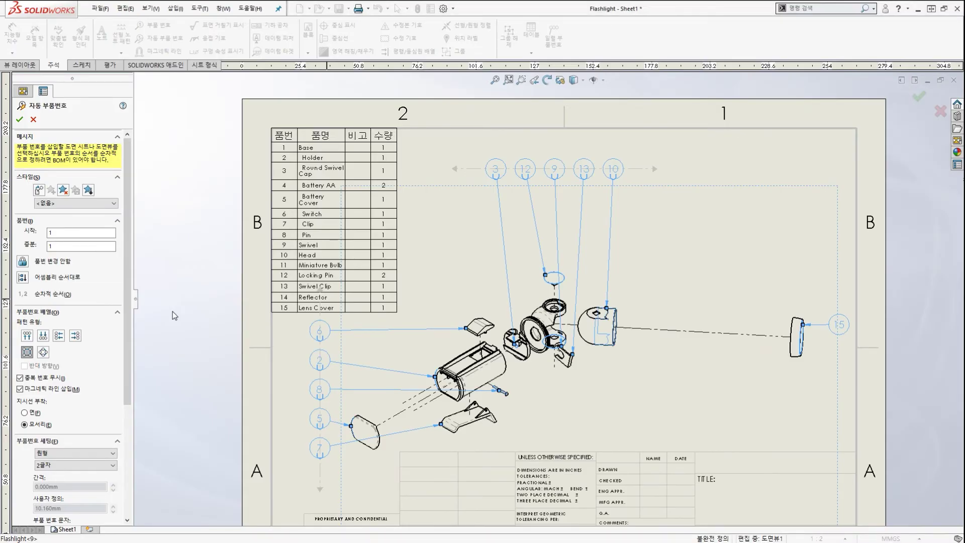
# Try the top, bottom, left, right and circular balloon layouts, and return to the square layout.
pyautogui.click(30, 337)
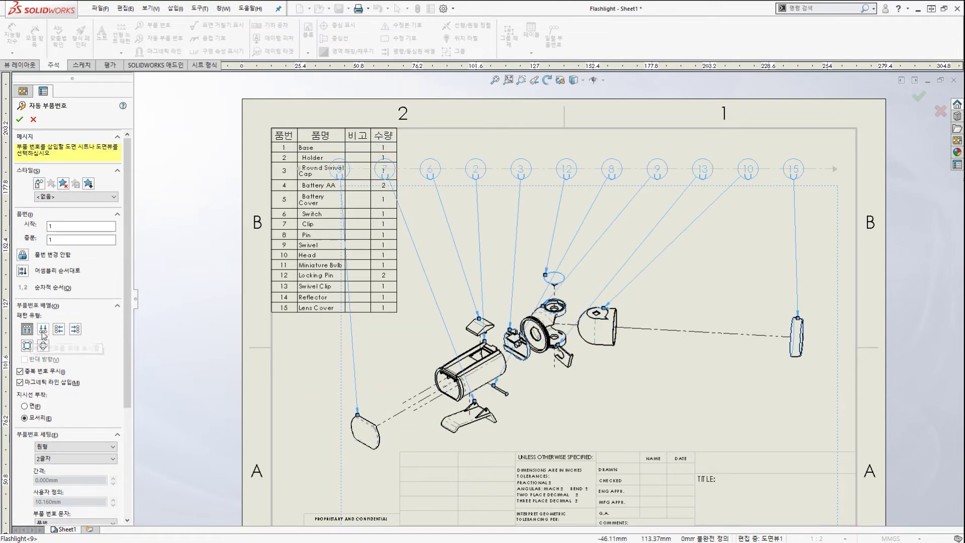
pyautogui.click(43, 332)
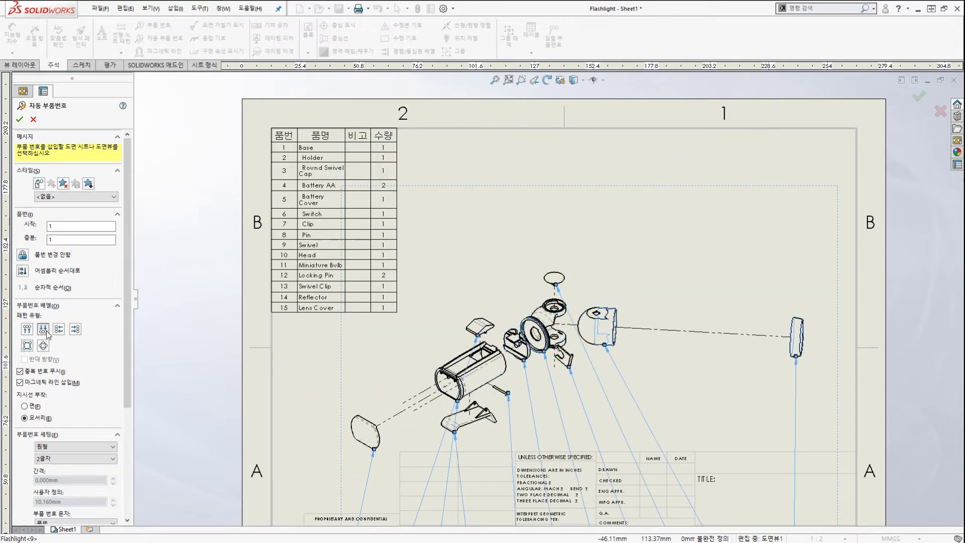
pyautogui.click(59, 329)
pyautogui.click(76, 331)
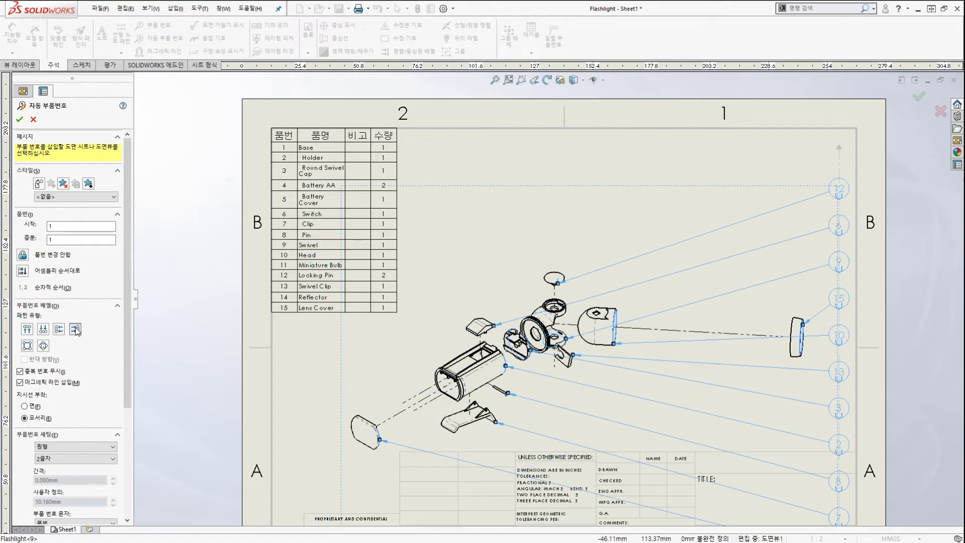
pyautogui.click(28, 346)
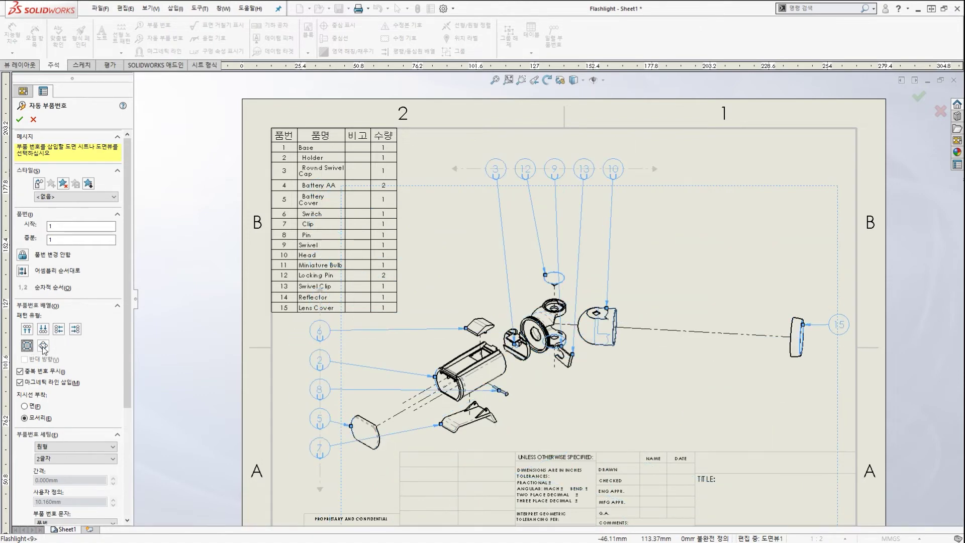
pyautogui.click(44, 346)
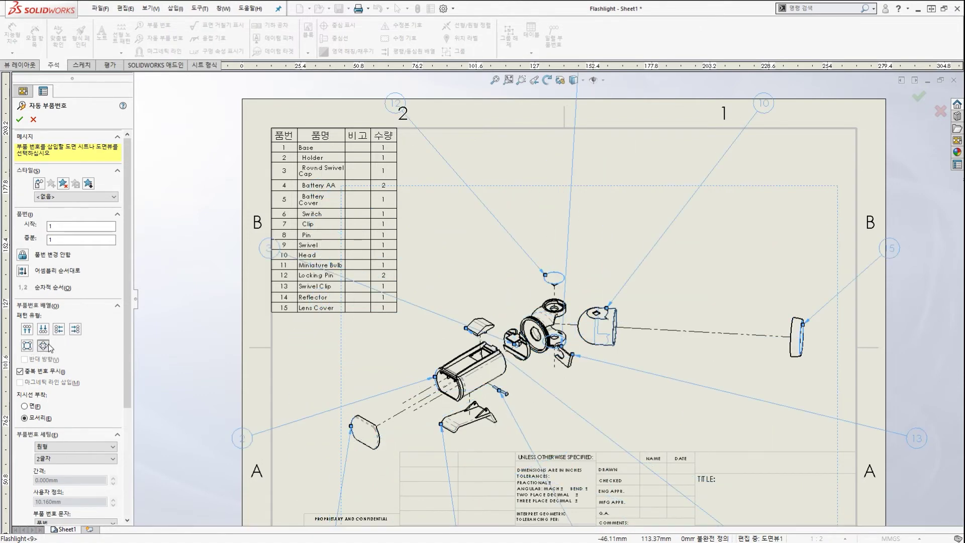
pyautogui.click(27, 346)
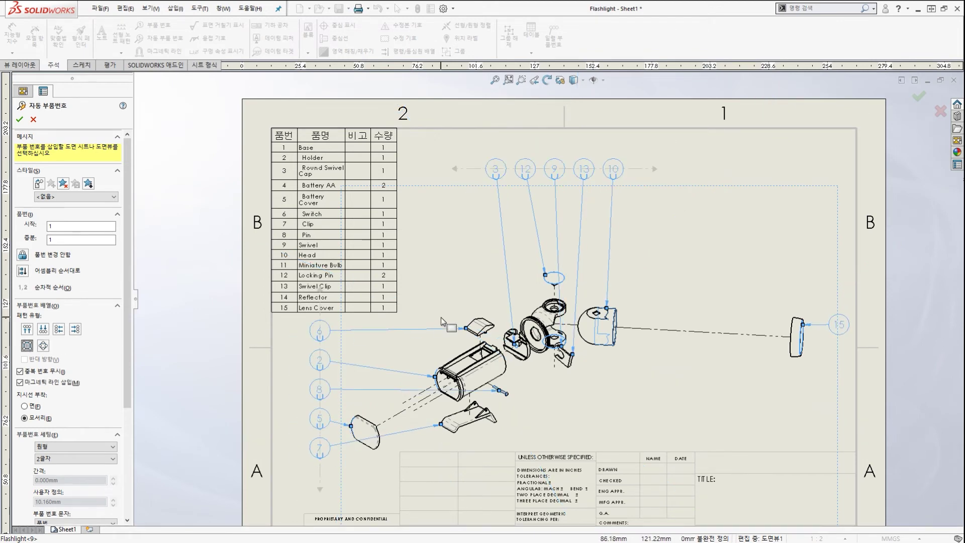
# Accept the automatic balloons in the square layout with magnetic lines and leaders attached to edges (모서리).
pyautogui.scroll(3, 475, 323)
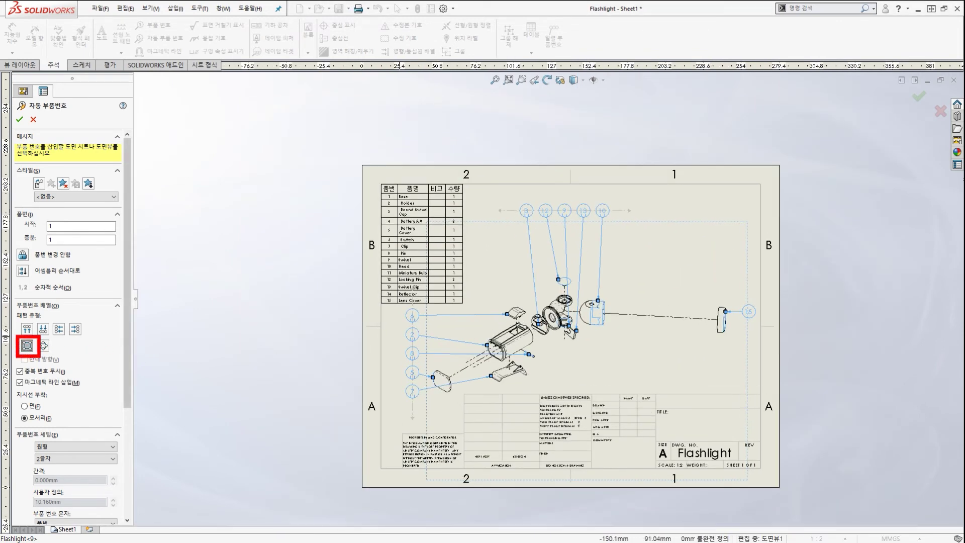
pyautogui.moveTo(534, 363); pyautogui.dragTo(440, 360)
pyautogui.moveTo(542, 345); pyautogui.dragTo(543, 237)
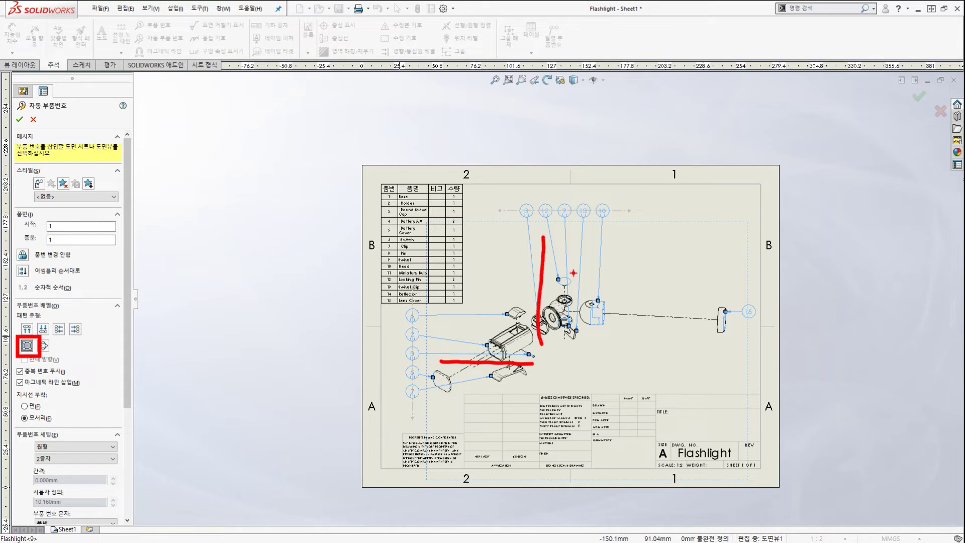
pyautogui.moveTo(629, 300); pyautogui.dragTo(756, 306)
pyautogui.press('Escape')
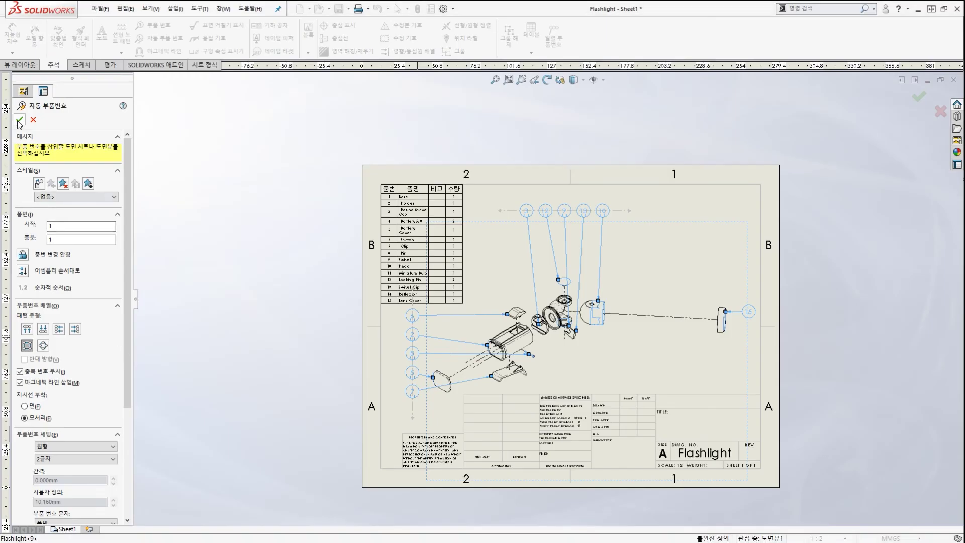
pyautogui.click(19, 22)
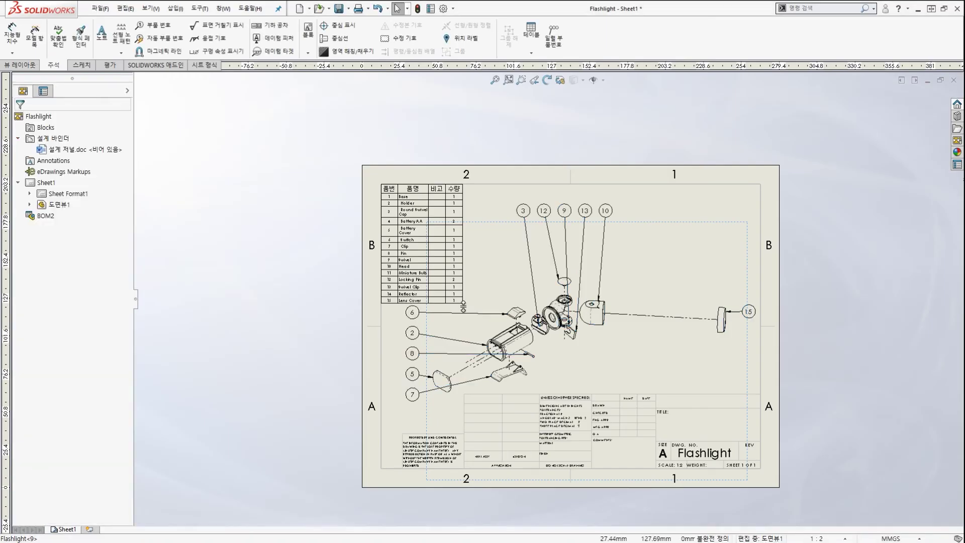
# Examine the balloons on the exploded view against the bill of materials, especially along the axis between the head and lens cover.
pyautogui.scroll(-1, 543, 319)
pyautogui.scroll(-1, 543, 319)
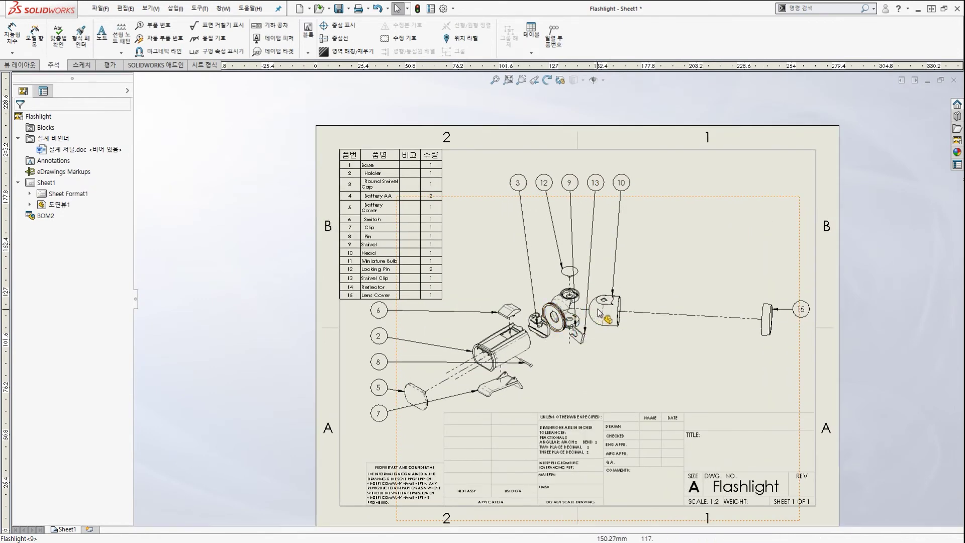
pyautogui.scroll(1, 527, 279)
pyautogui.scroll(-1, 509, 276)
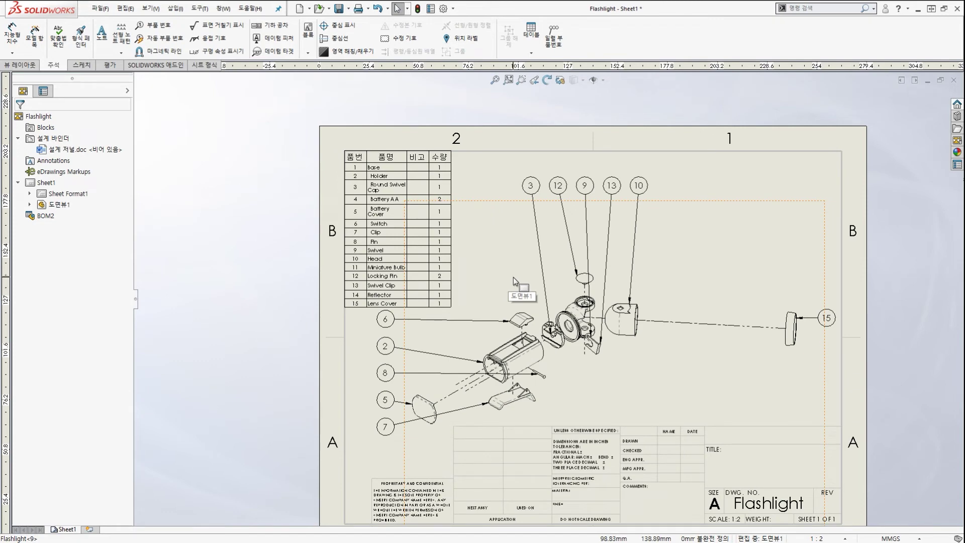
pyautogui.scroll(-1, 515, 279)
pyautogui.scroll(-3, 517, 282)
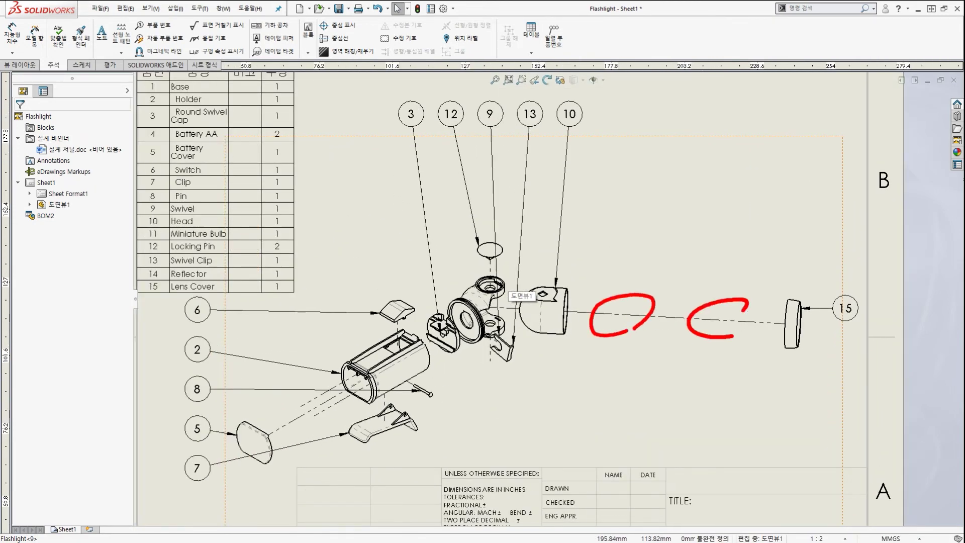
pyautogui.scroll(1, 592, 311)
pyautogui.scroll(-2, 591, 311)
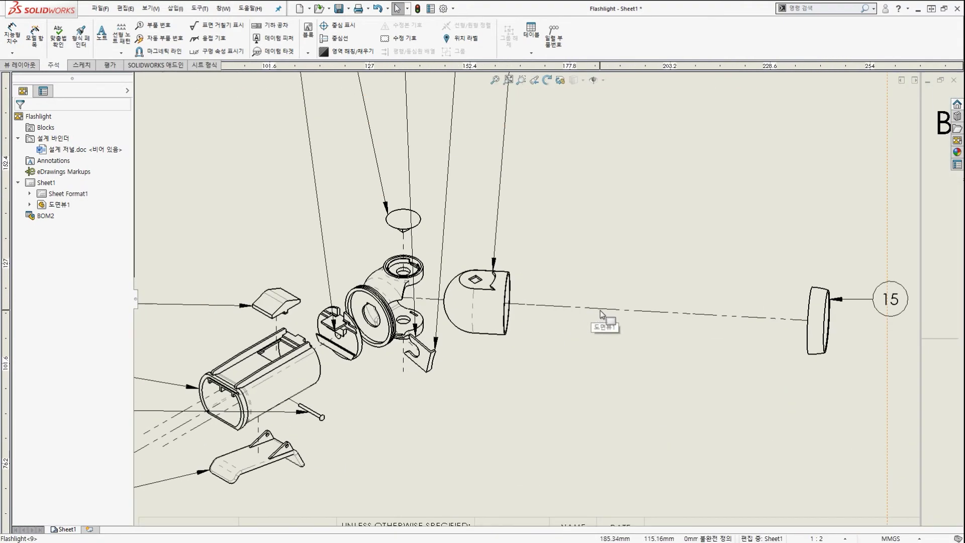
pyautogui.scroll(5, 547, 291)
pyautogui.scroll(-2, 547, 291)
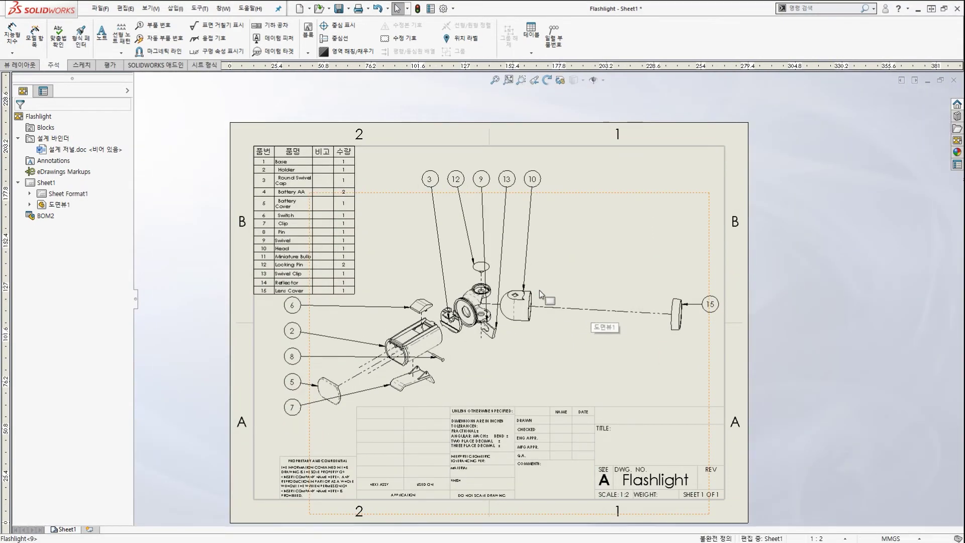
pyautogui.scroll(2, 539, 290)
pyautogui.scroll(-3, 407, 315)
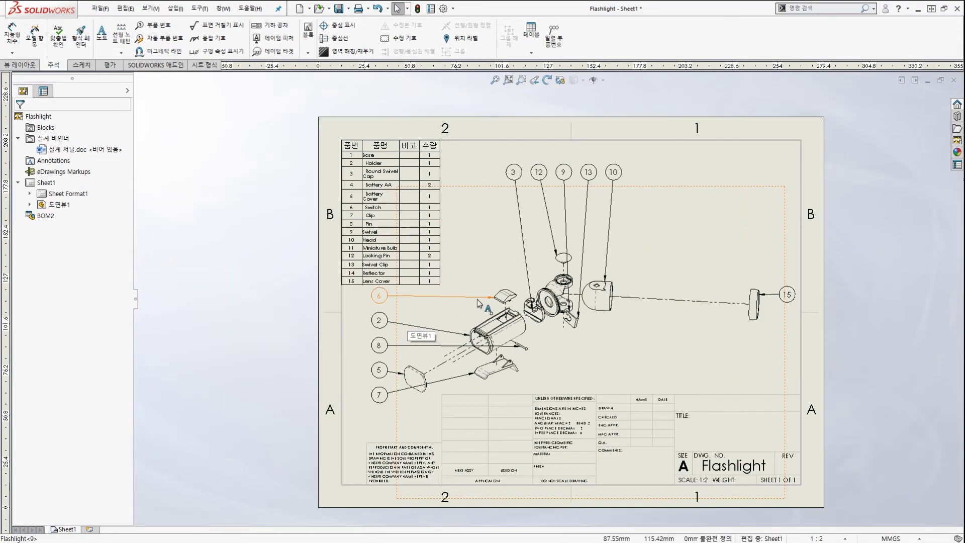
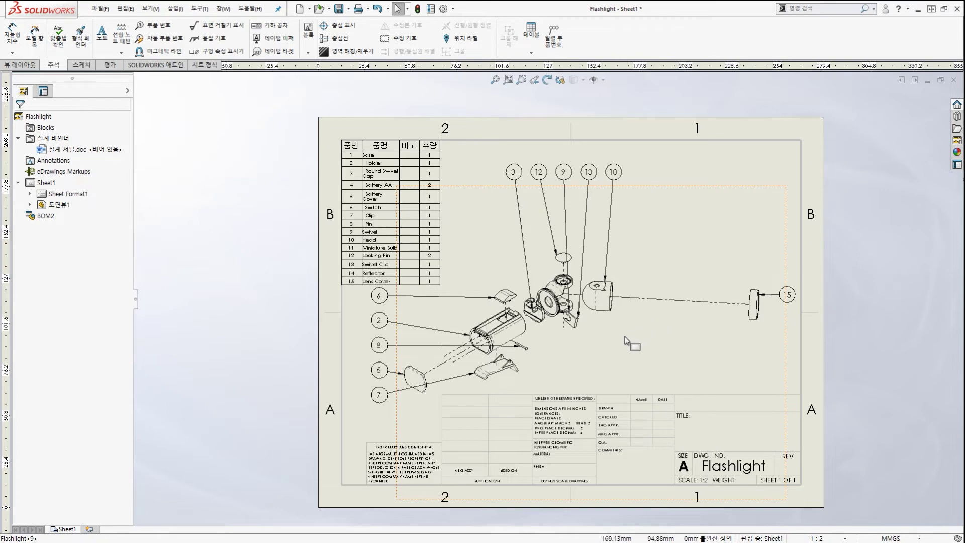
pyautogui.scroll(2, 610, 330)
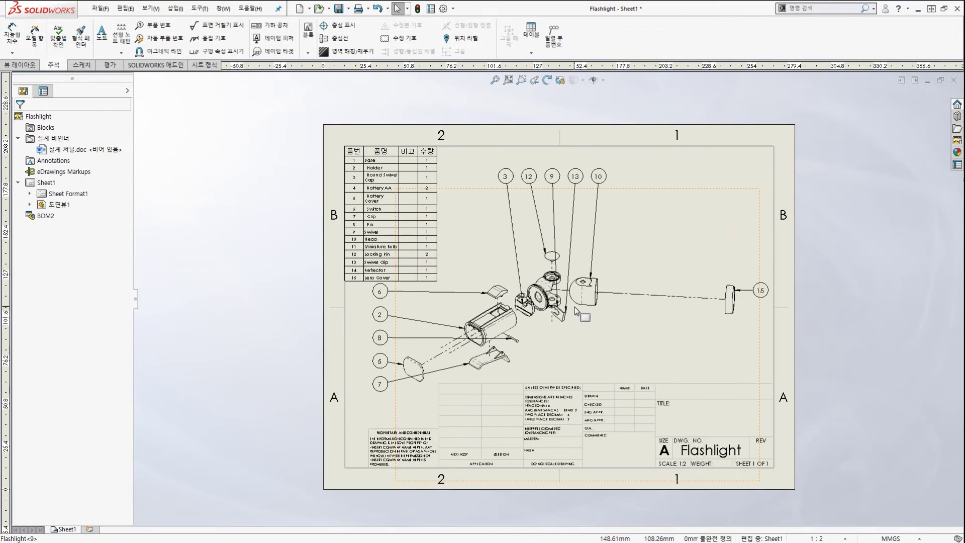
pyautogui.scroll(-1, 550, 286)
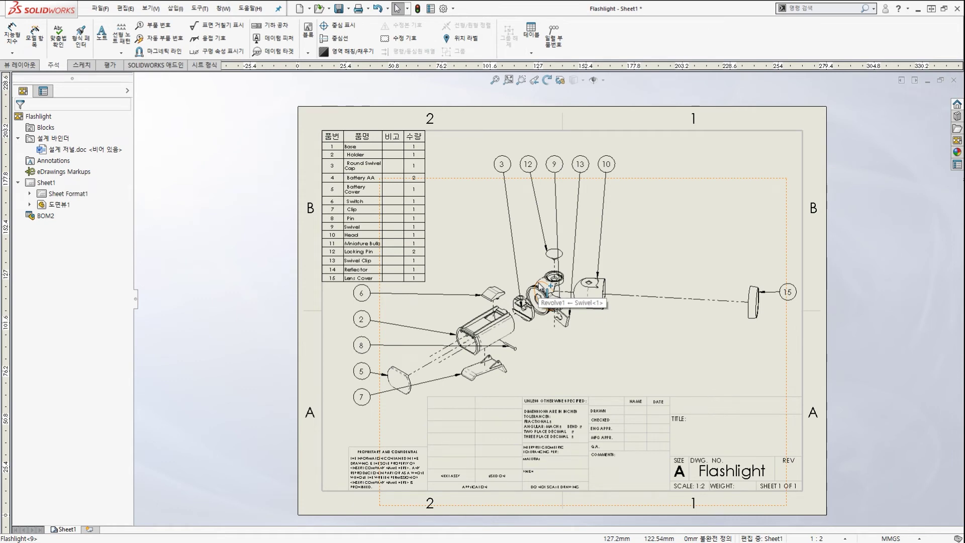
pyautogui.scroll(-1, 553, 244)
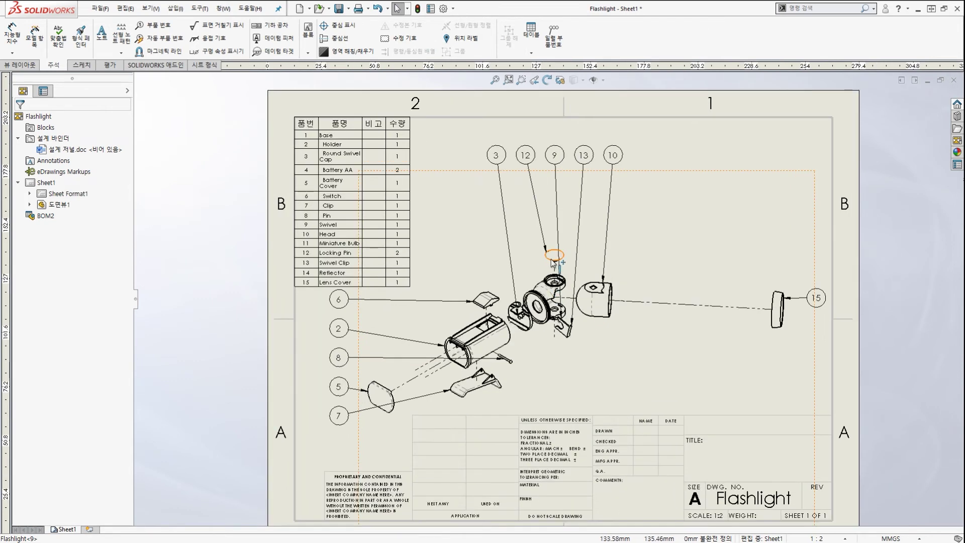
pyautogui.scroll(-1, 573, 267)
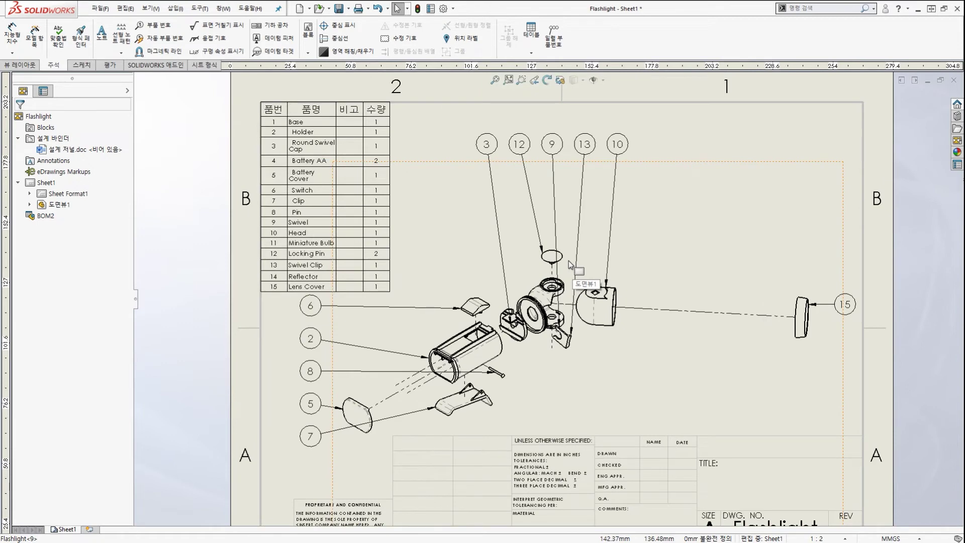
pyautogui.scroll(-1, 577, 273)
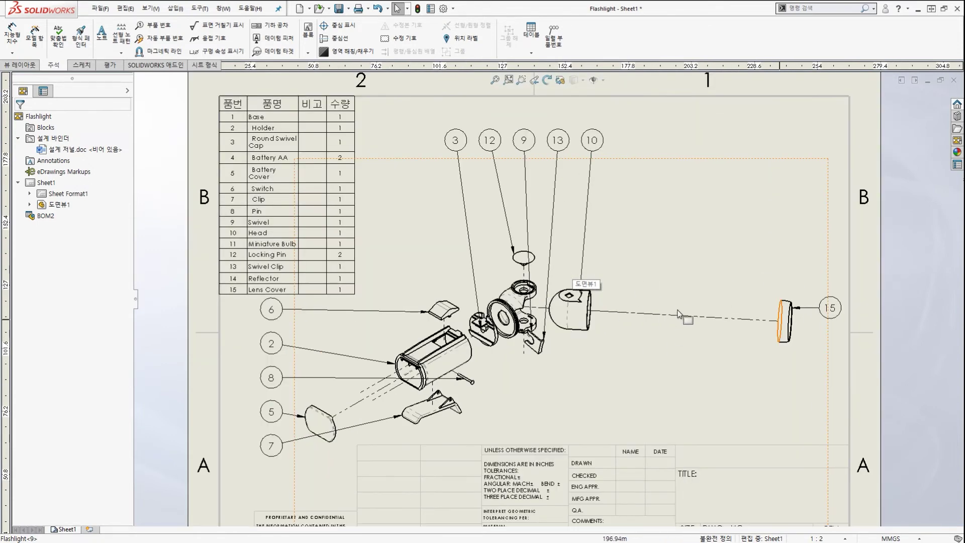
# Examine the bill of materials together with the exploded flashlight view across the whole sheet.
pyautogui.scroll(2, 679, 314)
pyautogui.scroll(-1, 658, 321)
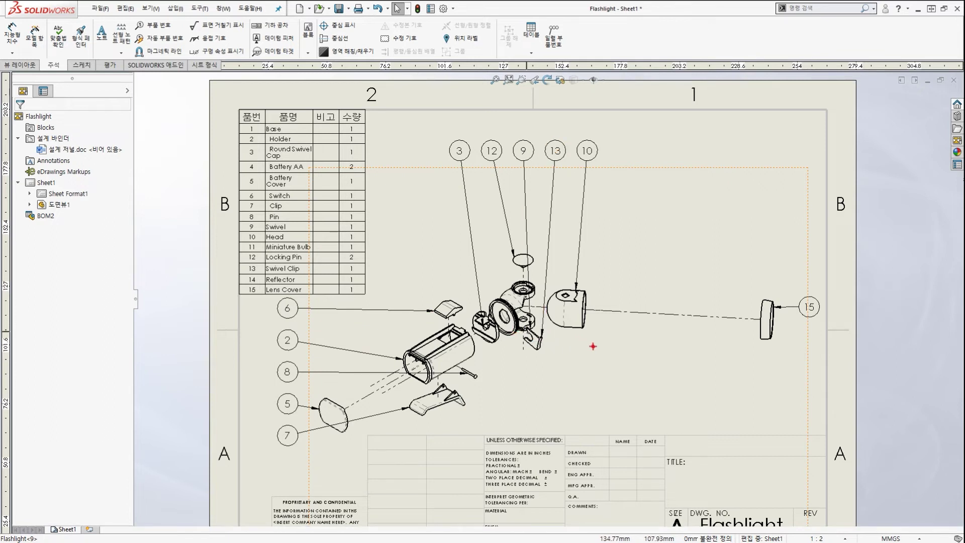
pyautogui.moveTo(613, 353)
pyautogui.mouseDown()
pyautogui.moveTo(447, 315)
pyautogui.moveTo(599, 358)
pyautogui.mouseUp()
pyautogui.moveTo(462, 298)
pyautogui.mouseDown()
pyautogui.moveTo(305, 218)
pyautogui.moveTo(281, 231)
pyautogui.mouseUp()
pyautogui.moveTo(337, 164)
pyautogui.mouseDown()
pyautogui.moveTo(475, 113)
pyautogui.moveTo(480, 126)
pyautogui.mouseUp()
pyautogui.moveTo(583, 366)
pyautogui.mouseDown()
pyautogui.moveTo(220, 181)
pyautogui.moveTo(683, 293)
pyautogui.moveTo(532, 312)
pyautogui.mouseUp()
pyautogui.press('Escape')
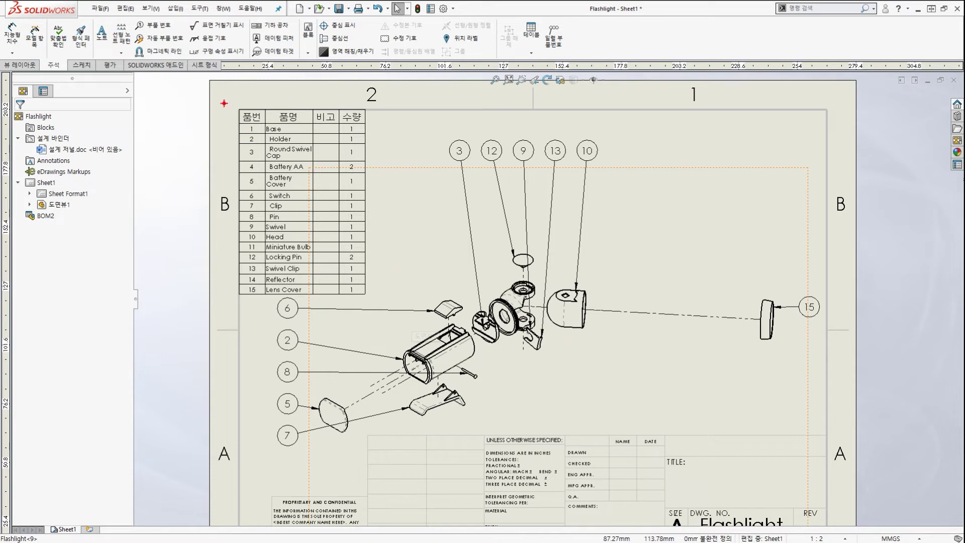
pyautogui.moveTo(224, 103); pyautogui.dragTo(331, 277)
pyautogui.moveTo(413, 313); pyautogui.dragTo(382, 282)
pyautogui.moveTo(454, 92); pyautogui.dragTo(397, 117)
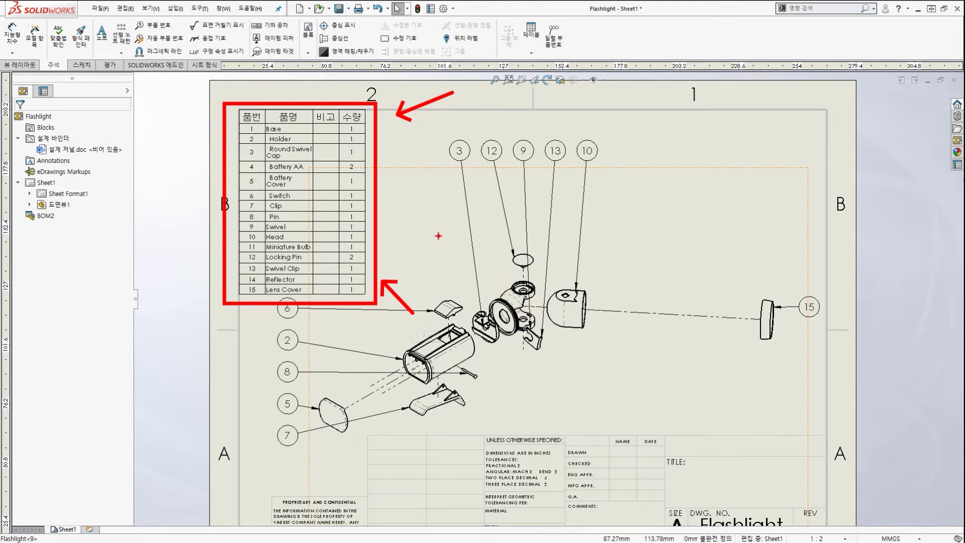
pyautogui.moveTo(606, 386)
pyautogui.mouseDown()
pyautogui.moveTo(513, 397)
pyautogui.moveTo(580, 366)
pyautogui.mouseUp()
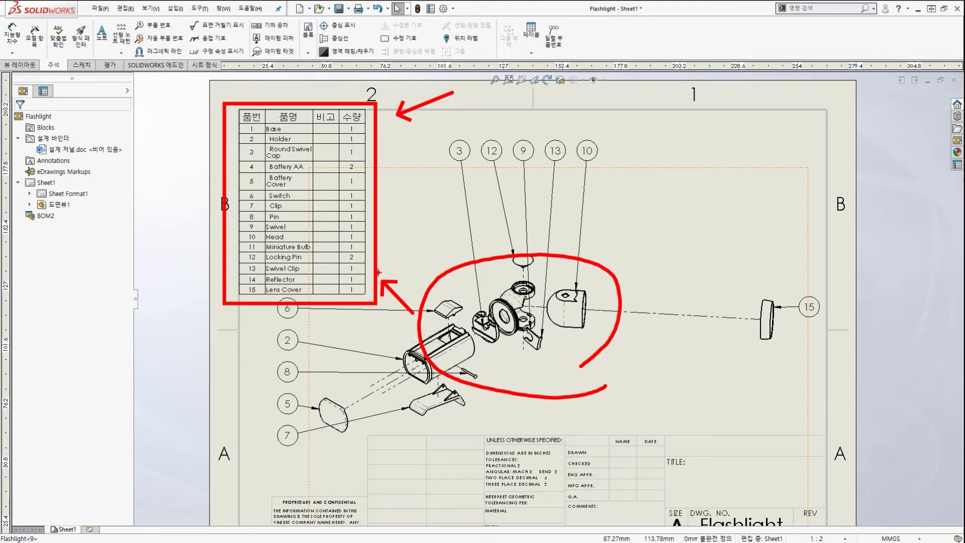
pyautogui.press('Escape')
pyautogui.scroll(2, 464, 274)
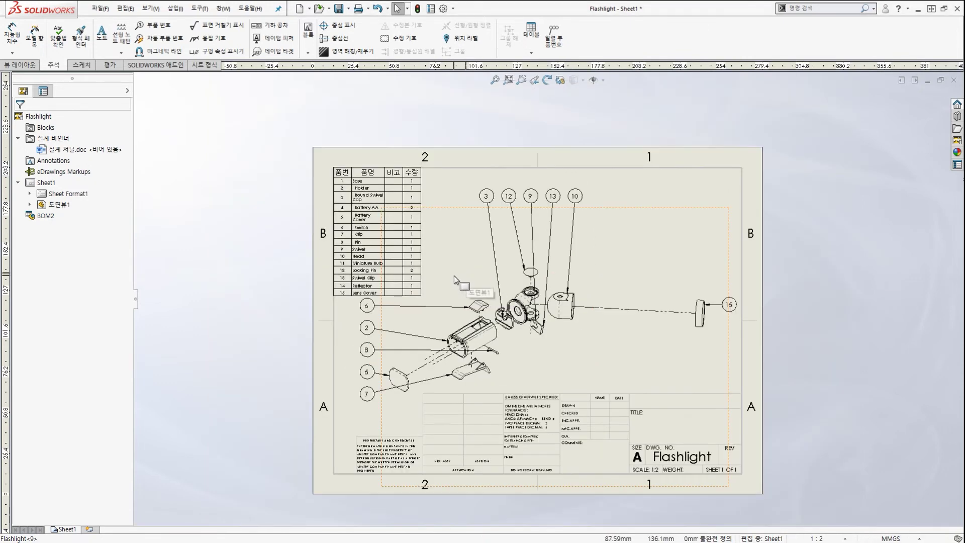
pyautogui.scroll(-1, 454, 275)
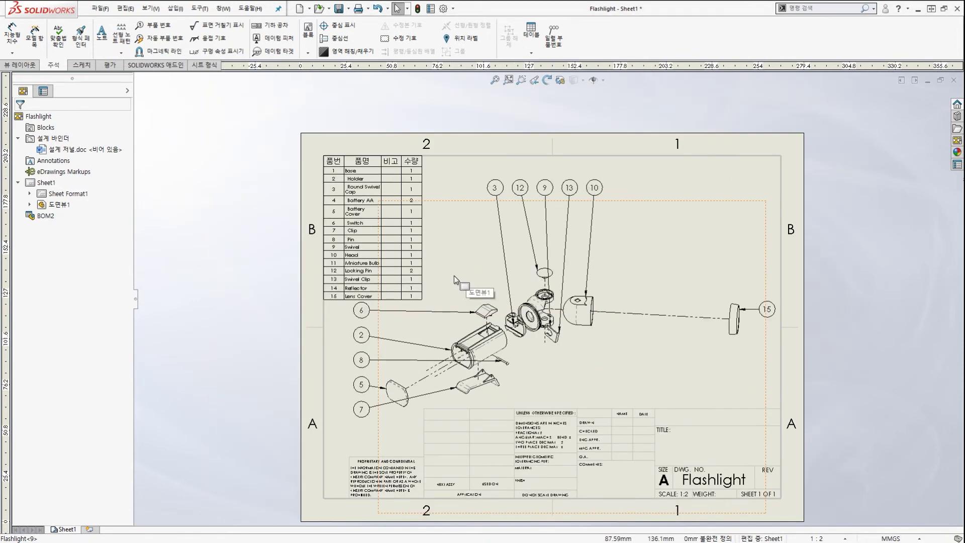
# Save the drawing as Flashlight.SLDDRW in the Exploded_View folder.
pyautogui.hotkey('ctrl', 's')
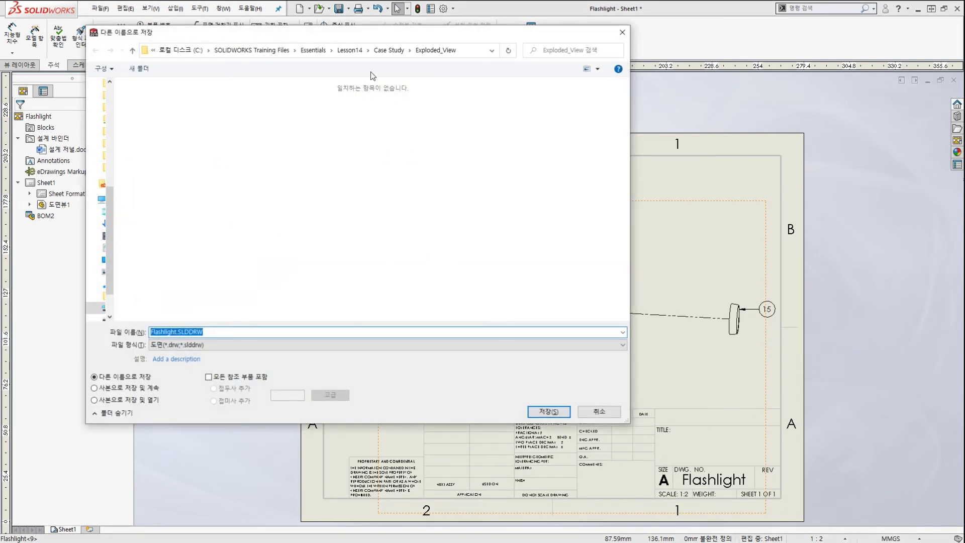
pyautogui.hotkey('ctrl', '2')
pyautogui.moveTo(443, 70)
pyautogui.mouseDown()
pyautogui.moveTo(468, 70)
pyautogui.moveTo(452, 88)
pyautogui.mouseUp()
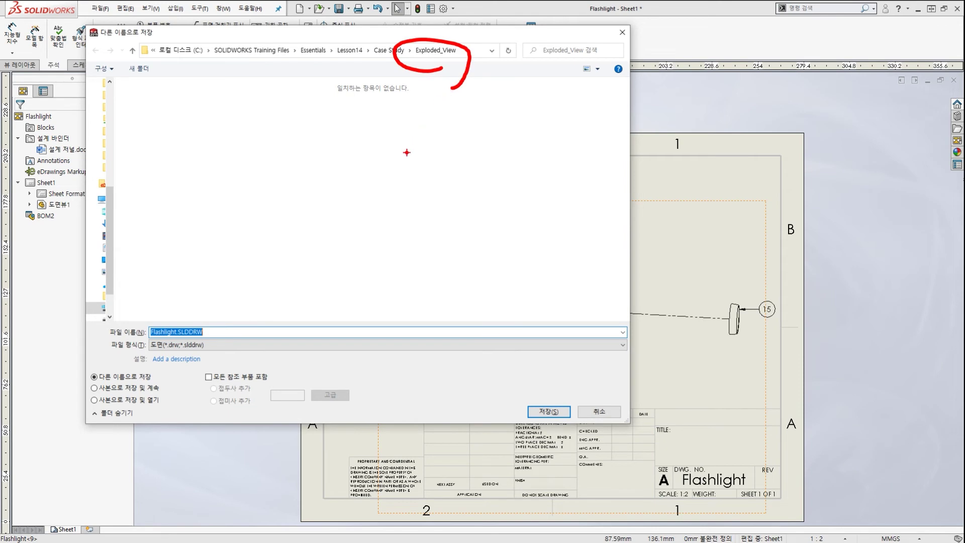
pyautogui.press('Escape')
pyautogui.click(538, 412)
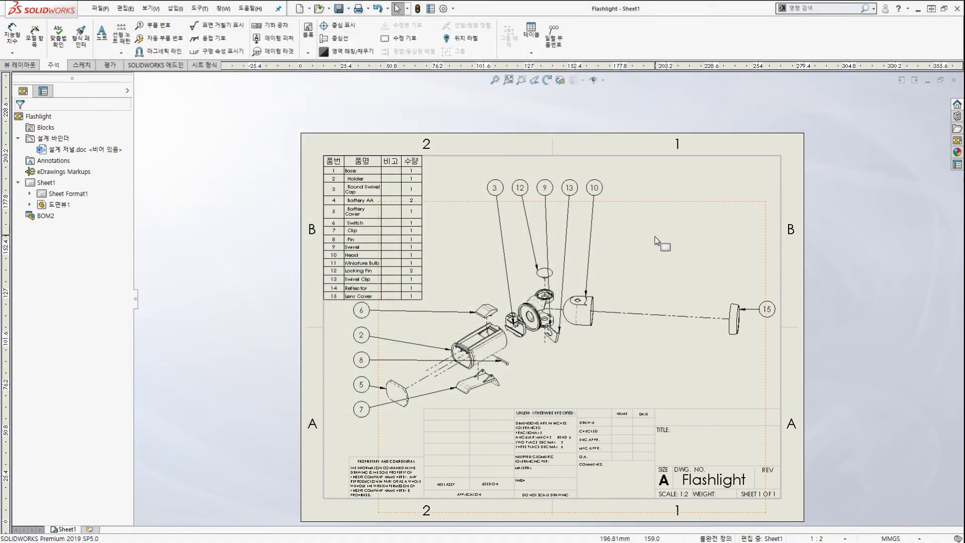
# Switch to the flashlight assembly and suppress the Battery Cover component in the Base subassembly.
pyautogui.hotkey('ctrl', 'Tab')
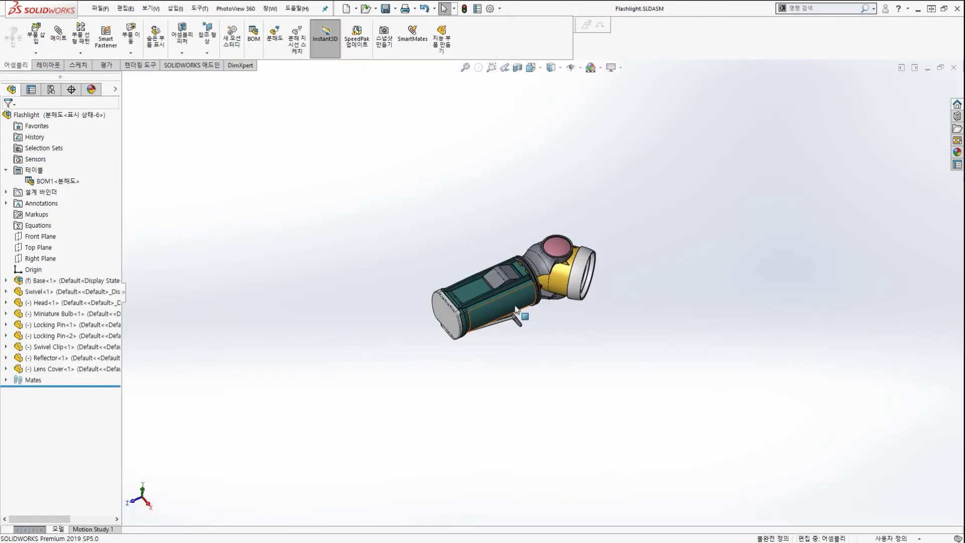
pyautogui.scroll(-1, 519, 303)
pyautogui.scroll(-1, 519, 302)
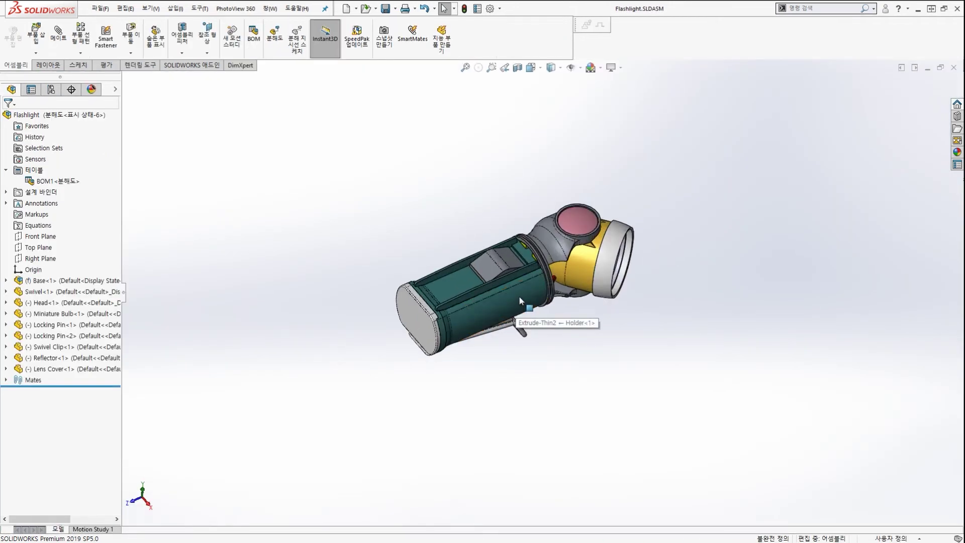
pyautogui.scroll(-1, 520, 298)
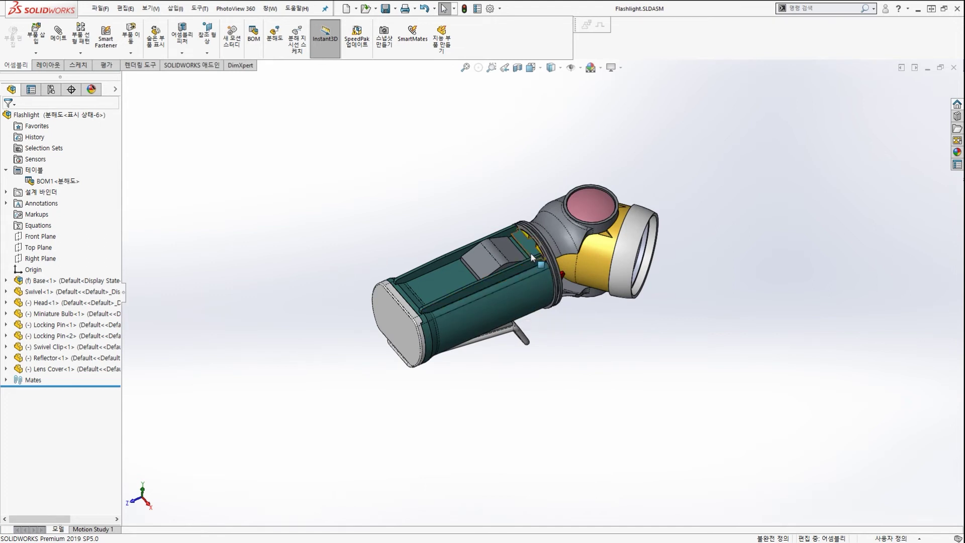
pyautogui.click(392, 328)
pyautogui.click(307, 334)
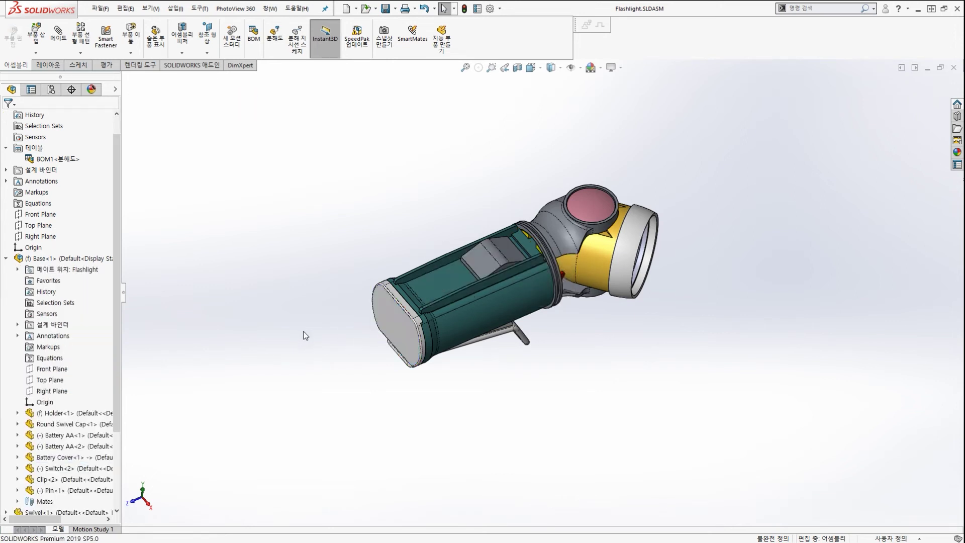
pyautogui.click(402, 324)
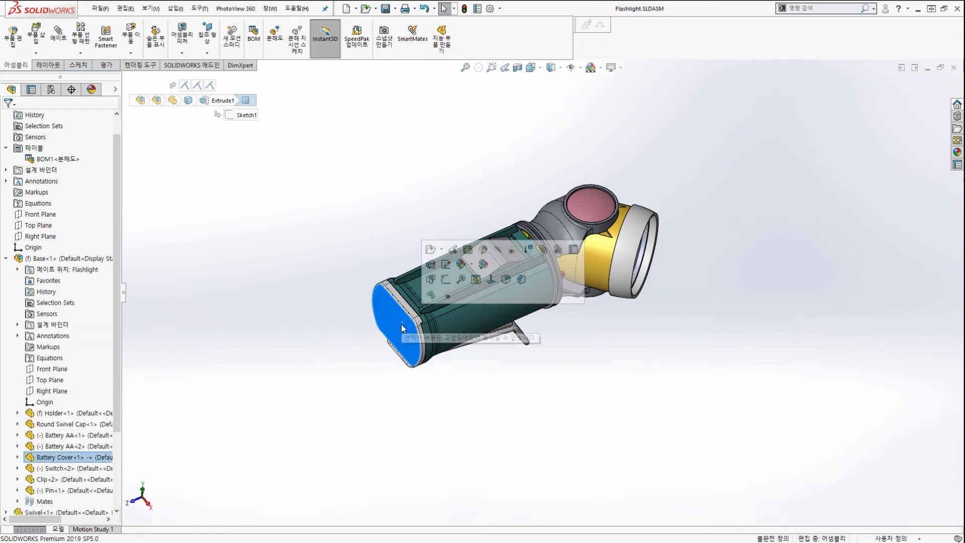
pyautogui.click(529, 249)
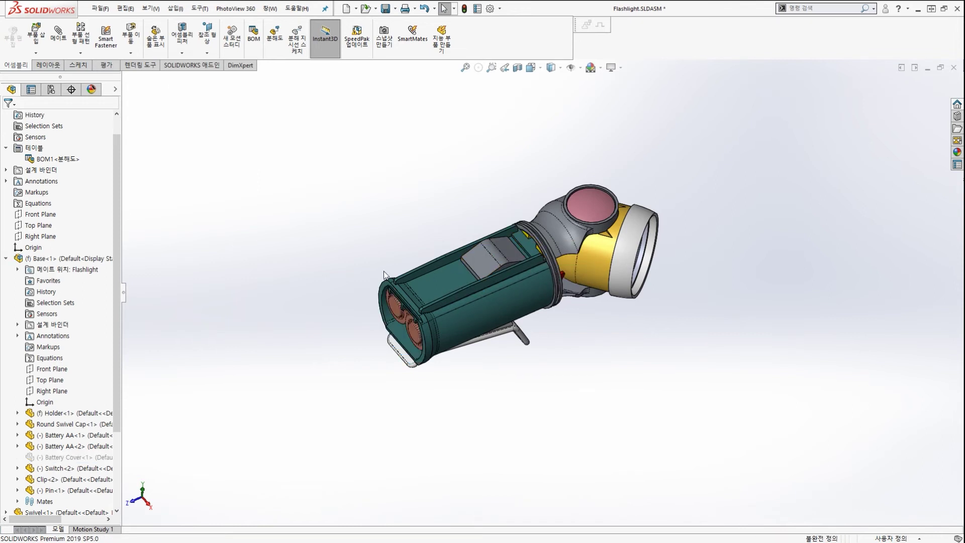
# Save the modified Flashlight.SLDASM together with Base.sldasm.
pyautogui.hotkey('ctrl', '2')
pyautogui.keyDown('ctrl'); pyautogui.moveTo(16, 446); pyautogui.dragTo(141, 464); pyautogui.keyUp('ctrl')
pyautogui.moveTo(450, 371)
pyautogui.mouseDown()
pyautogui.moveTo(421, 373)
pyautogui.moveTo(424, 339)
pyautogui.mouseUp()
pyautogui.press('Escape')
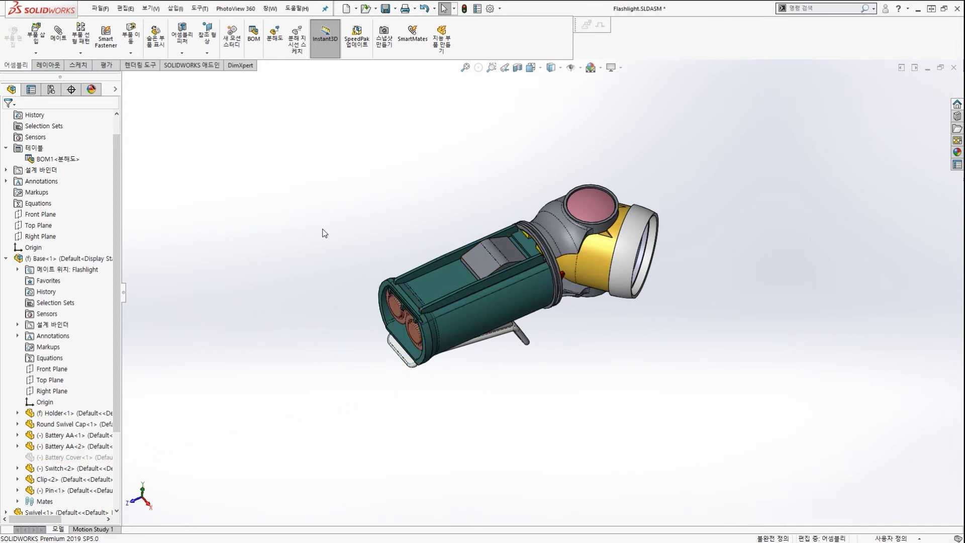
pyautogui.hotkey('ctrl', 's')
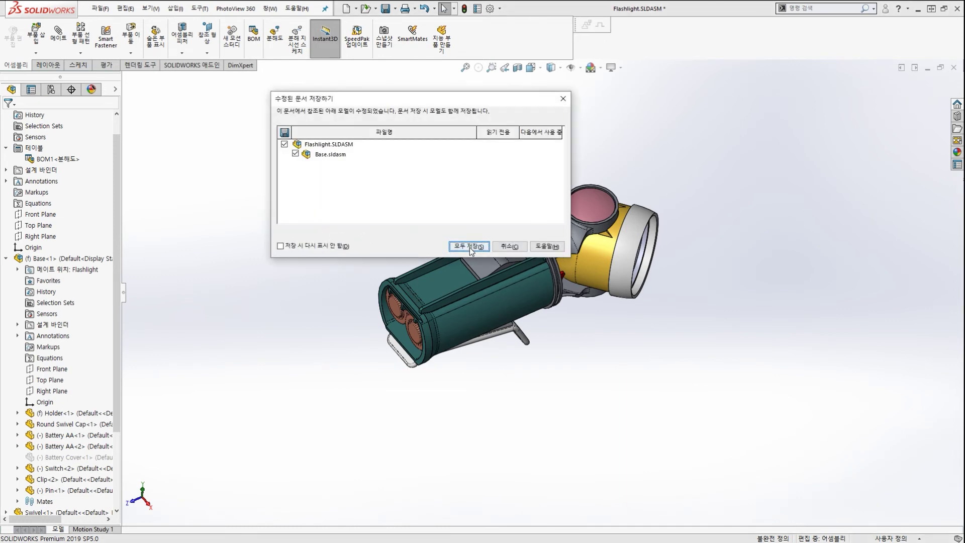
pyautogui.click(469, 246)
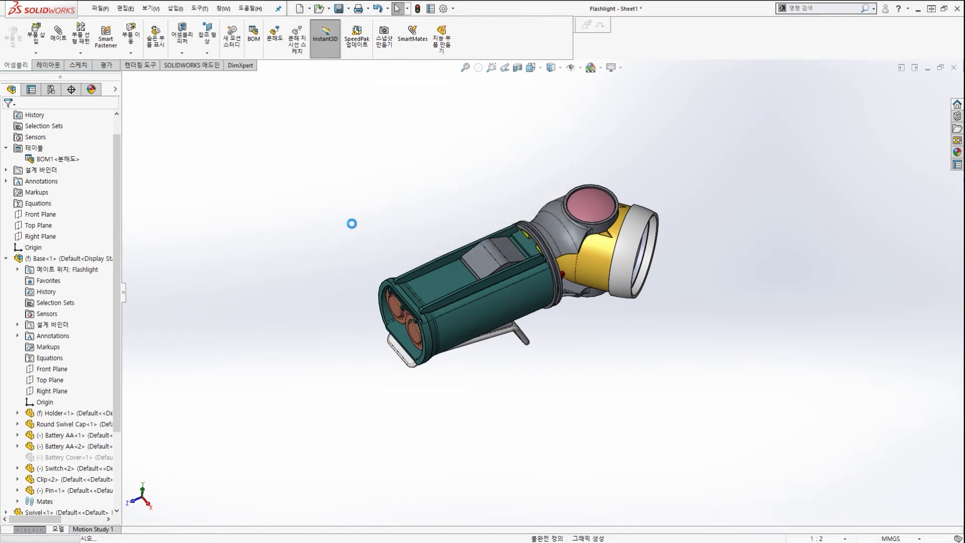
# Return to the drawing and check the bill of materials rows, balloon numbers and exploded parts for the effect of suppressing the Battery Cover.
pyautogui.scroll(-4, 438, 217)
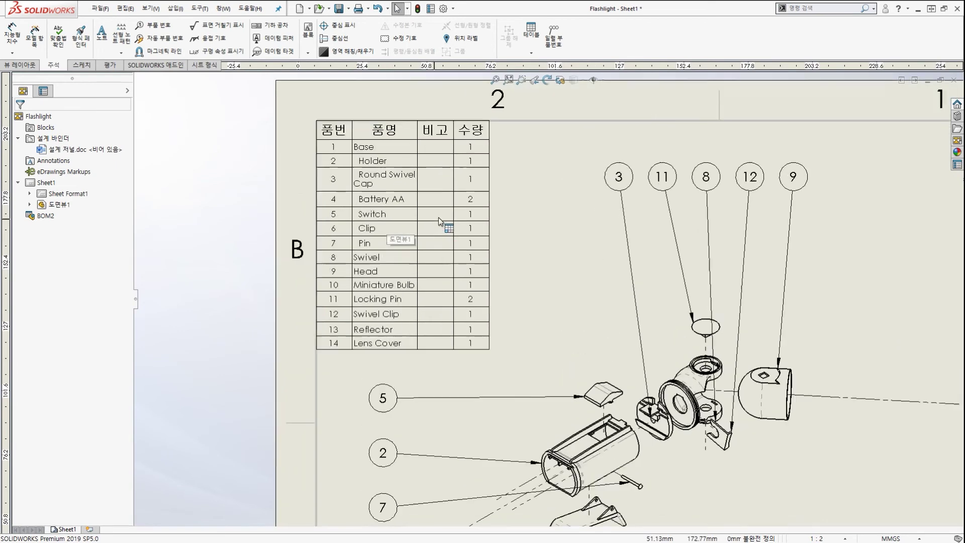
pyautogui.click(439, 217)
pyautogui.press('Escape')
pyautogui.scroll(3, 626, 325)
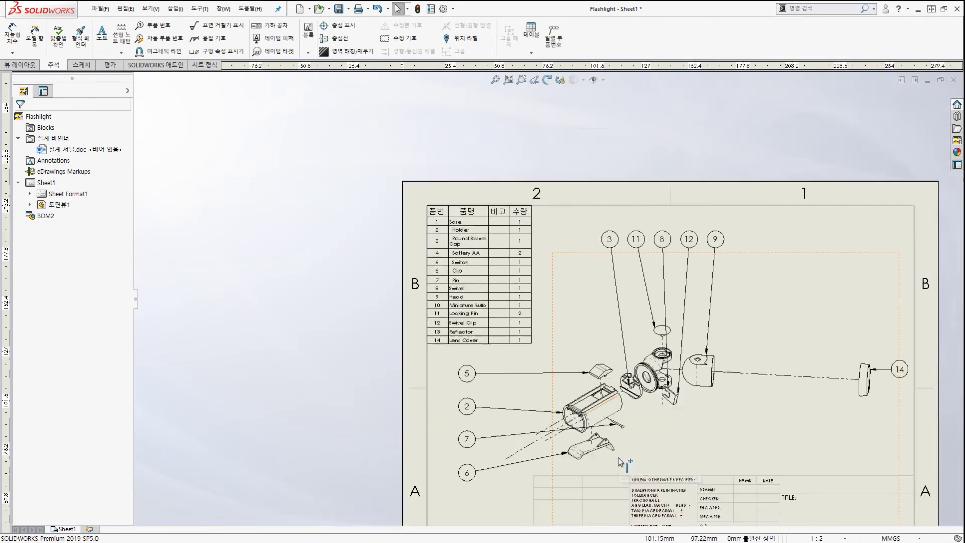
pyautogui.scroll(-5, 619, 458)
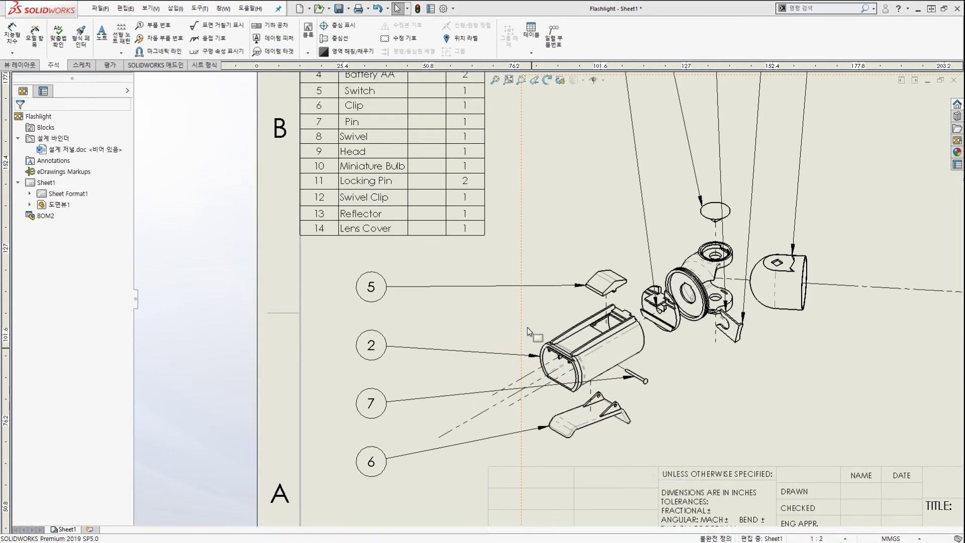
pyautogui.scroll(3, 528, 331)
pyautogui.scroll(-2, 522, 385)
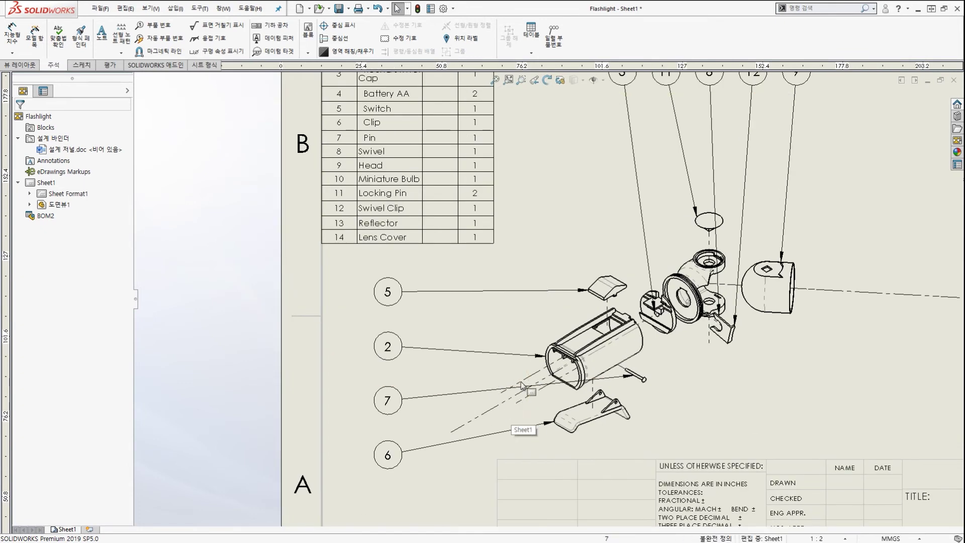
pyautogui.scroll(2, 522, 386)
pyautogui.click(498, 201)
pyautogui.scroll(-2, 497, 201)
pyautogui.scroll(-1, 486, 193)
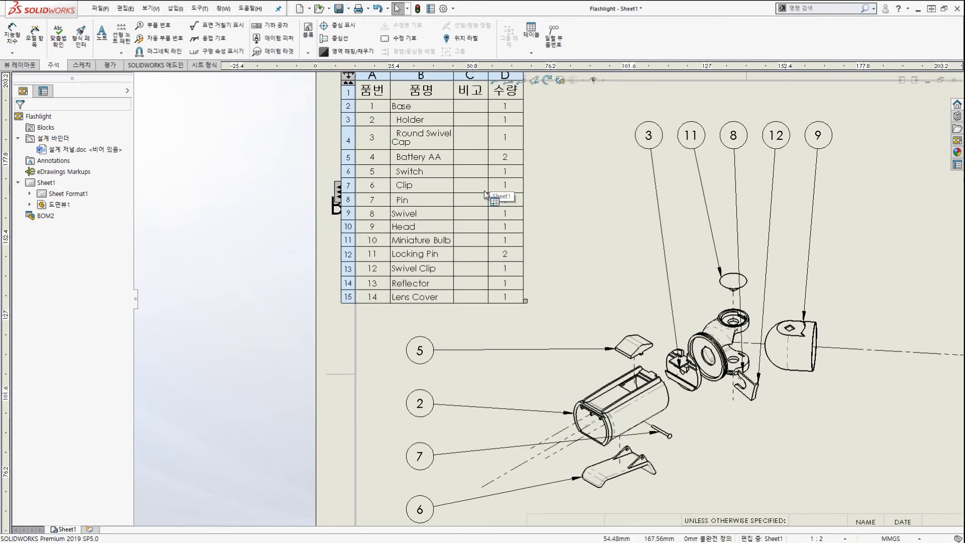
pyautogui.scroll(-1, 475, 173)
pyautogui.press('Escape')
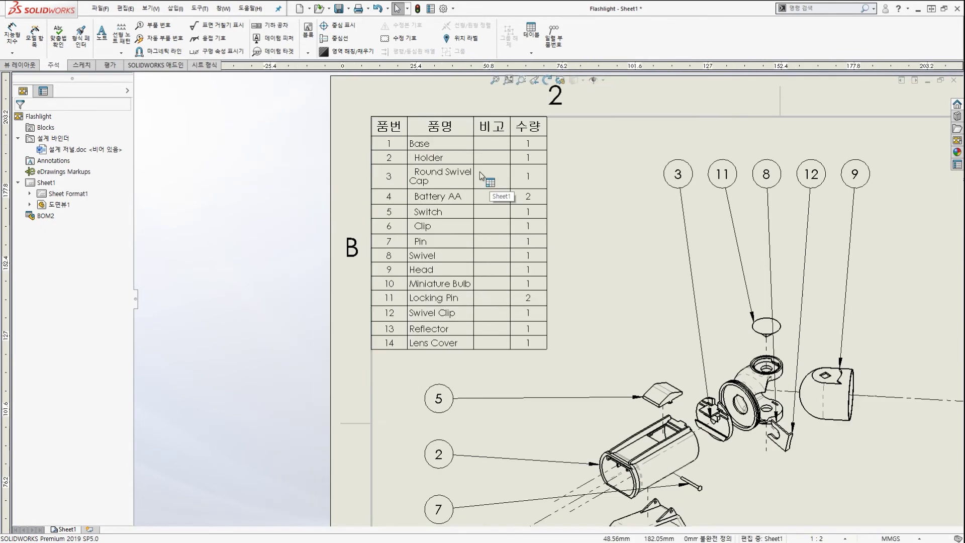
pyautogui.click(480, 176)
pyautogui.press('Escape')
# Unsuppress the Battery Cover in the Base subassembly of the flashlight assembly, and save both assembly files.
pyautogui.hotkey('ctrl', 'Tab')
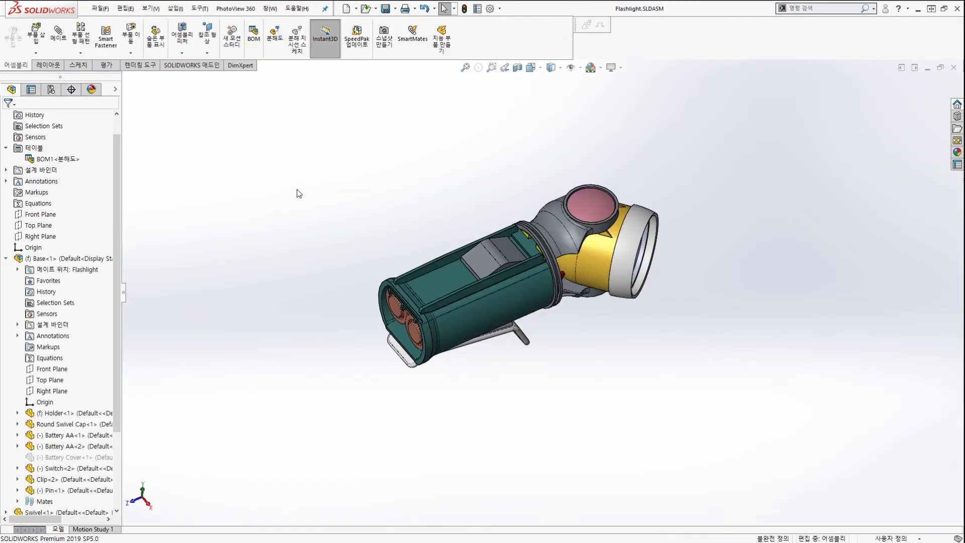
pyautogui.scroll(-3, 80, 341)
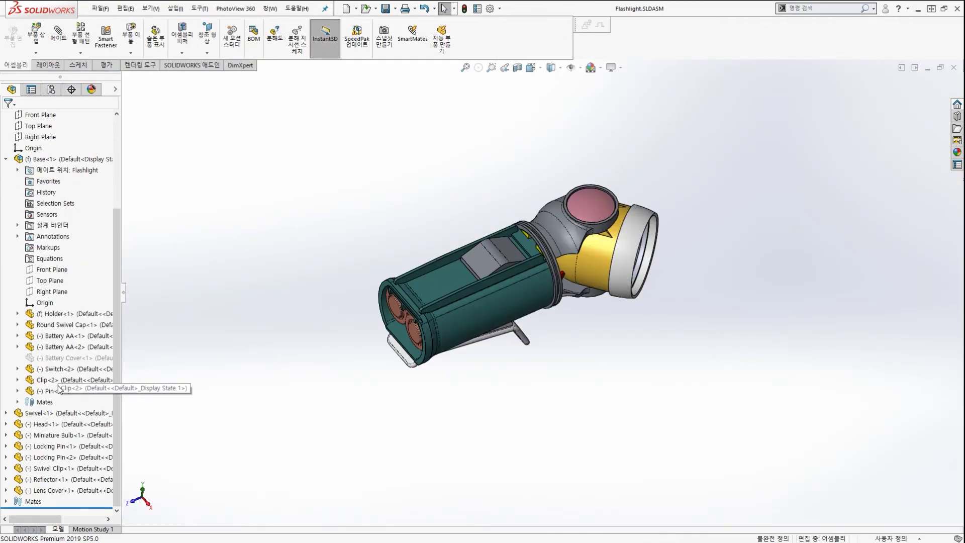
pyautogui.click(64, 360)
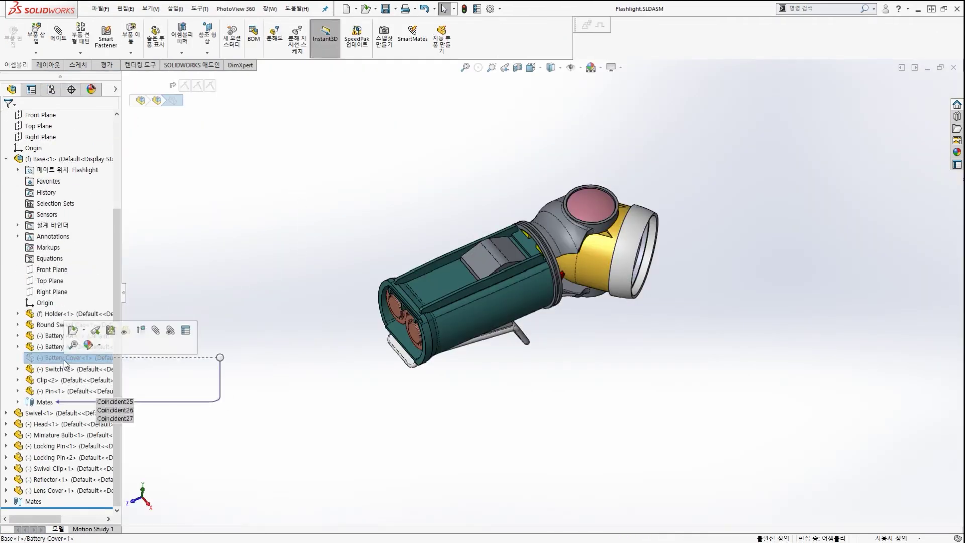
pyautogui.click(142, 330)
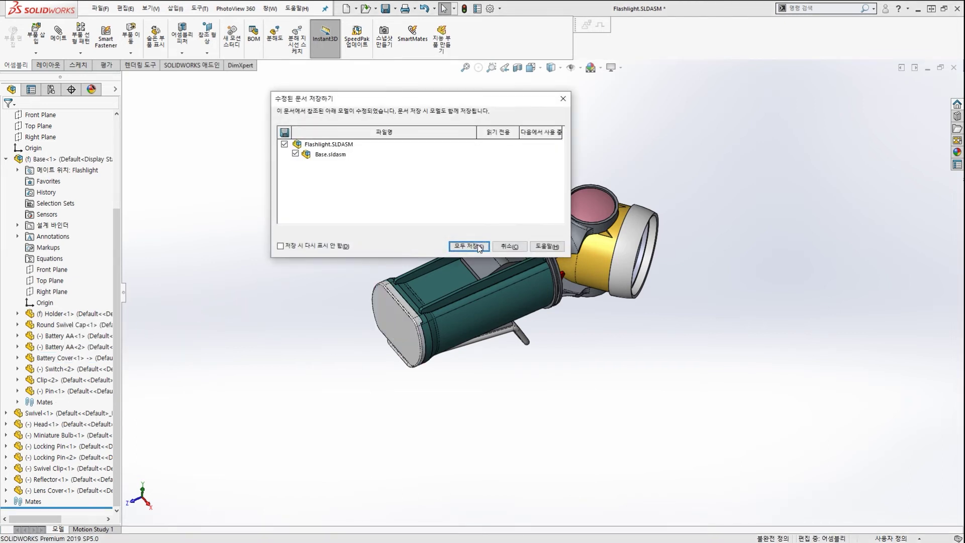
pyautogui.click(481, 245)
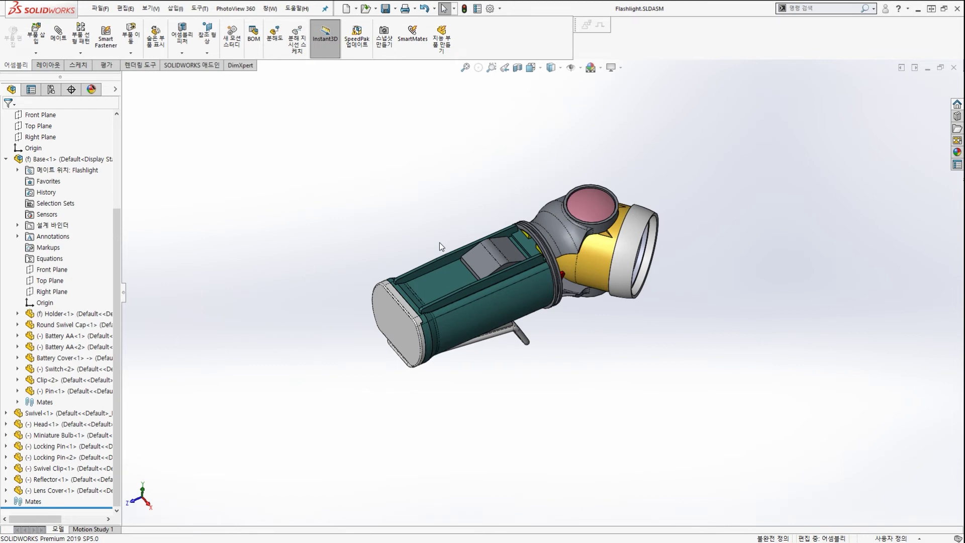
# Return to the drawing and compare the bill of materials and balloons with the exploded view after restoring the Battery Cover.
pyautogui.hotkey('ctrl', 'Tab')
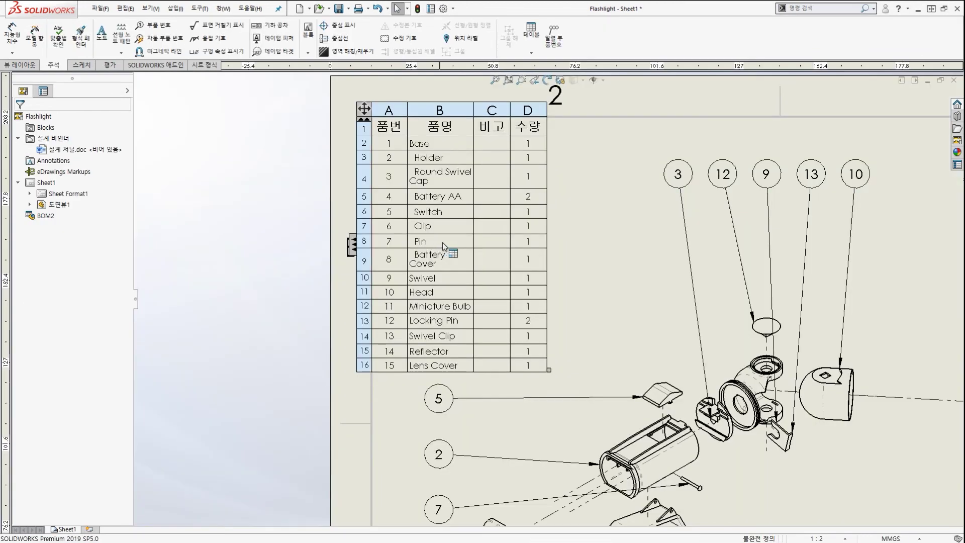
pyautogui.scroll(-3, 545, 419)
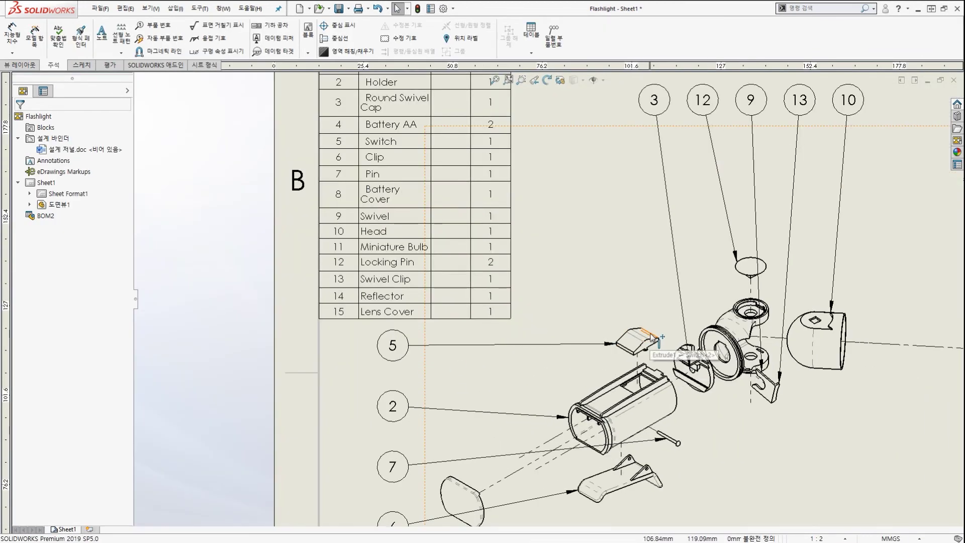
pyautogui.scroll(4, 584, 247)
pyautogui.scroll(-1, 586, 231)
pyautogui.scroll(-1, 745, 298)
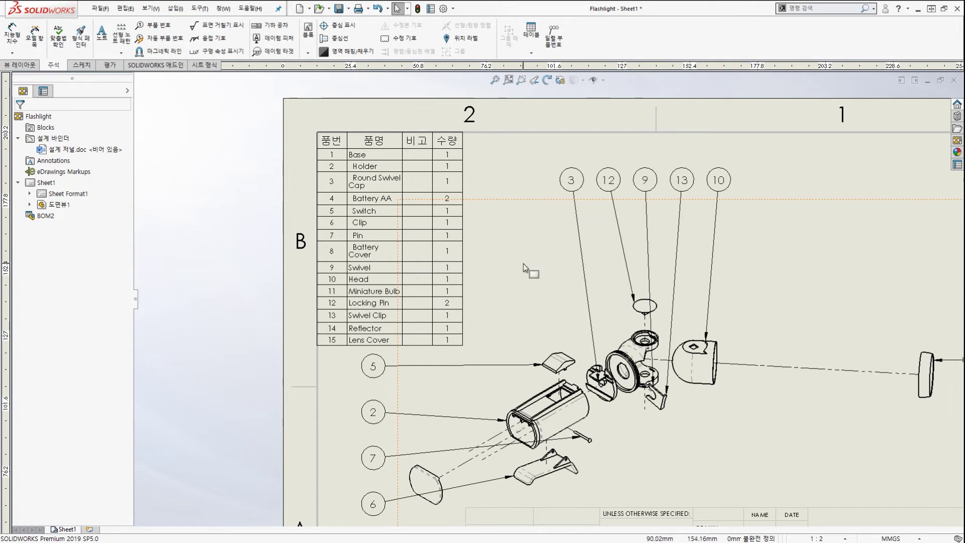
pyautogui.scroll(-1, 473, 243)
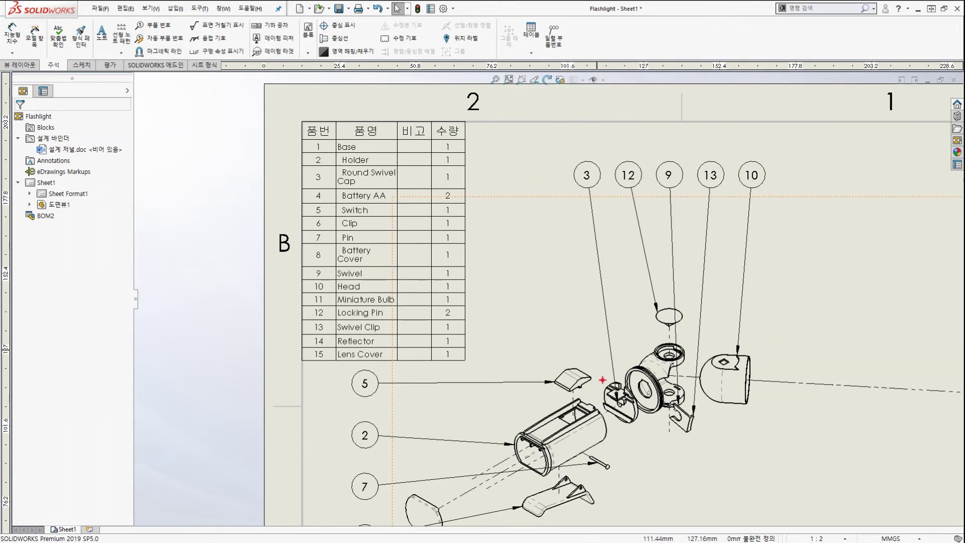
pyautogui.moveTo(655, 456); pyautogui.dragTo(622, 389)
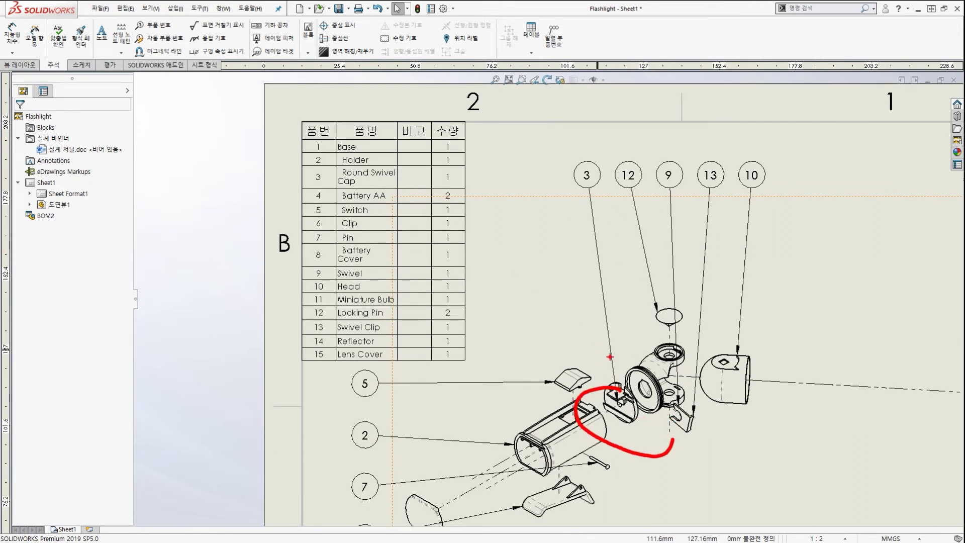
pyautogui.moveTo(613, 341)
pyautogui.mouseDown()
pyautogui.moveTo(479, 227)
pyautogui.moveTo(499, 255)
pyautogui.mouseUp()
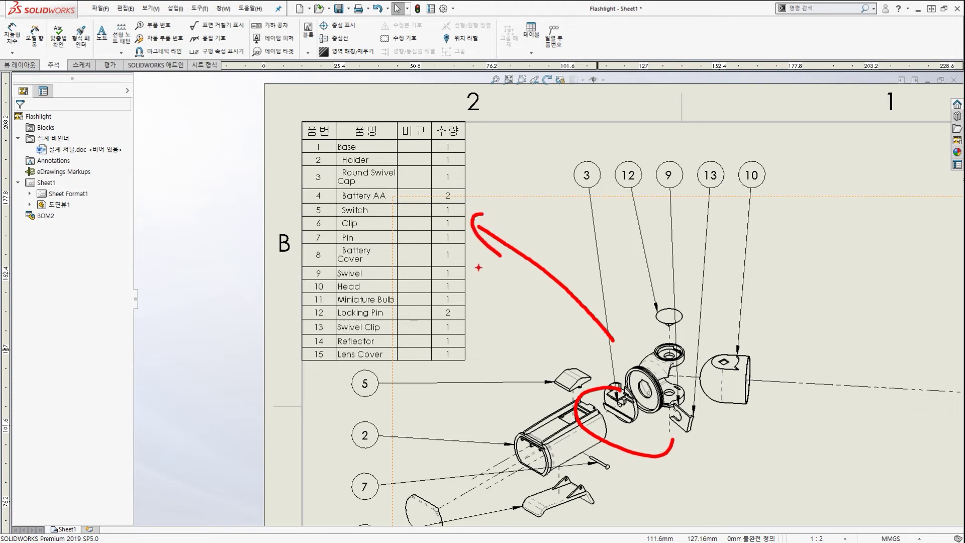
# Move the Reflector row below the Lens Cover row in the bill of materials.
pyautogui.press('Escape')
pyautogui.click(460, 254)
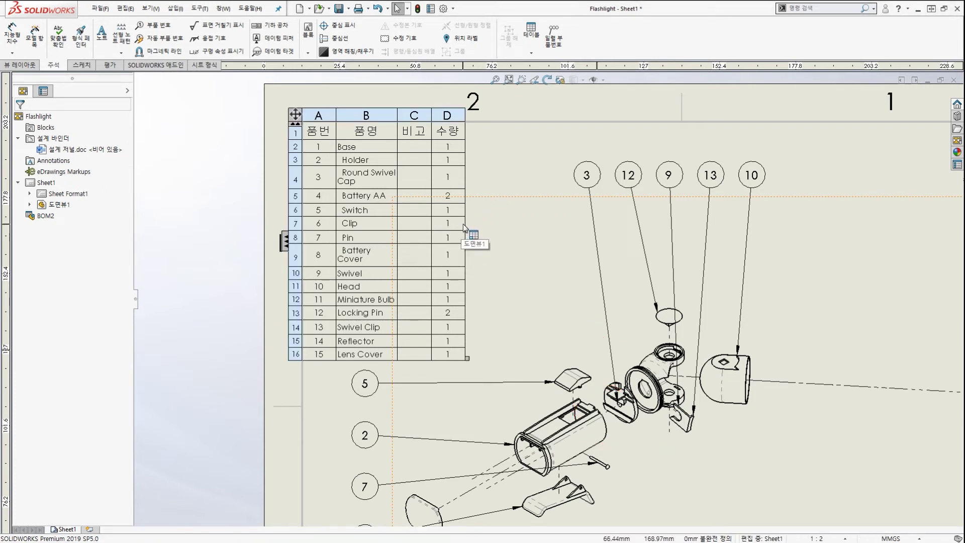
pyautogui.click(305, 126)
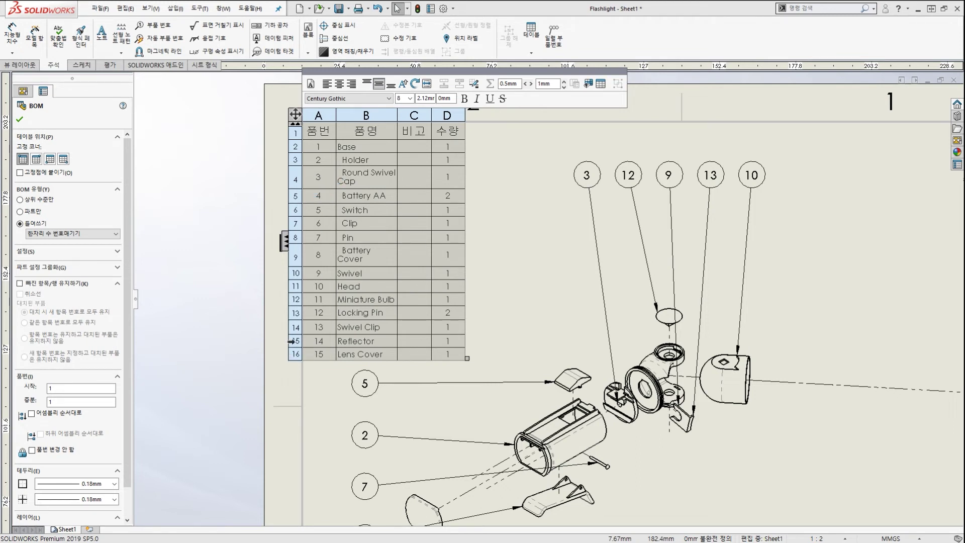
pyautogui.moveTo(295, 341); pyautogui.dragTo(294, 356)
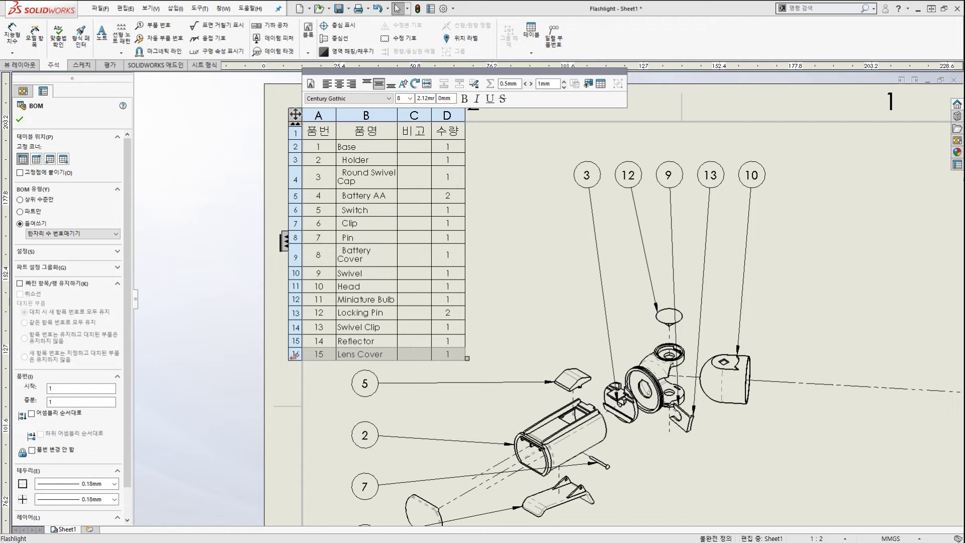
pyautogui.moveTo(293, 356); pyautogui.dragTo(294, 357)
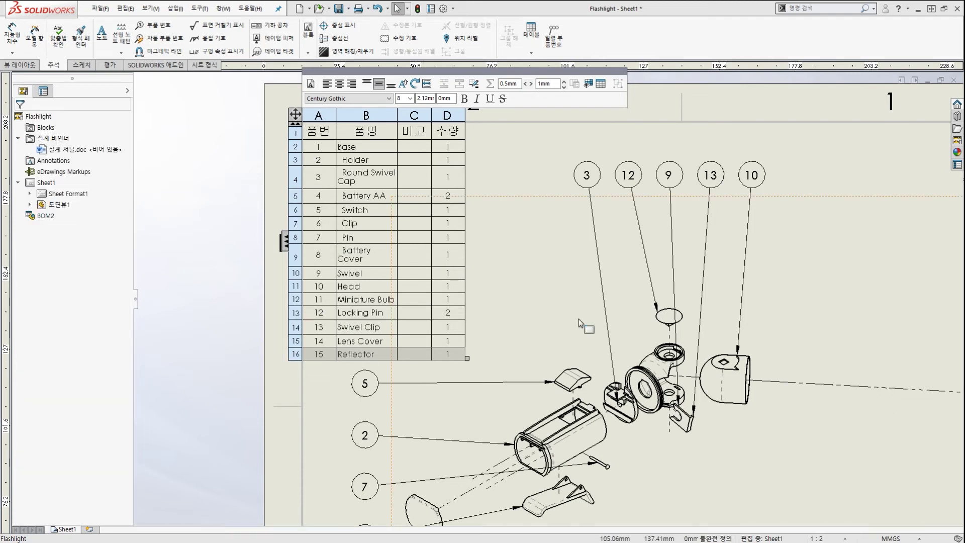
# Compare the reordered bill of materials rows with the balloon numbers on the exploded view.
pyautogui.scroll(3, 583, 318)
pyautogui.scroll(-3, 372, 306)
pyautogui.moveTo(440, 373)
pyautogui.mouseDown()
pyautogui.moveTo(376, 358)
pyautogui.moveTo(460, 358)
pyautogui.mouseUp()
pyautogui.moveTo(95, 150)
pyautogui.mouseDown()
pyautogui.moveTo(124, 316)
pyautogui.moveTo(103, 382)
pyautogui.mouseUp()
pyautogui.moveTo(536, 365)
pyautogui.mouseDown()
pyautogui.moveTo(380, 345)
pyautogui.moveTo(443, 89)
pyautogui.moveTo(513, 332)
pyautogui.moveTo(504, 231)
pyautogui.mouseUp()
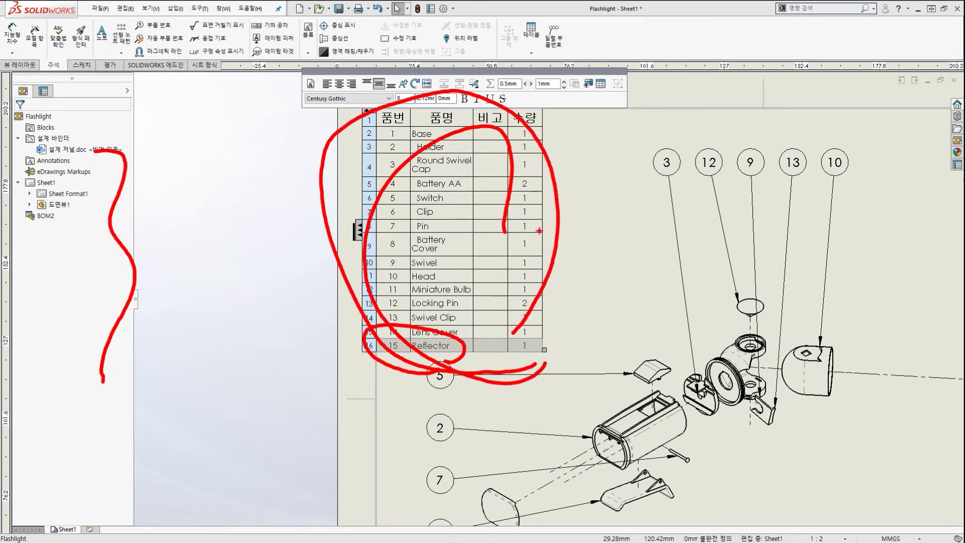
pyautogui.moveTo(844, 204)
pyautogui.mouseDown()
pyautogui.moveTo(595, 176)
pyautogui.moveTo(836, 219)
pyautogui.mouseUp()
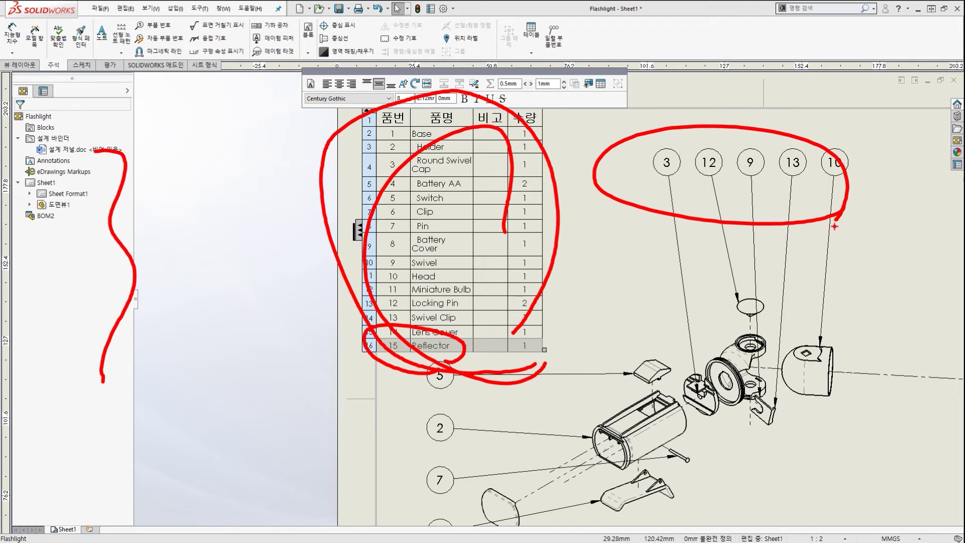
pyautogui.moveTo(460, 346)
pyautogui.mouseDown()
pyautogui.moveTo(360, 239)
pyautogui.moveTo(505, 228)
pyautogui.mouseUp()
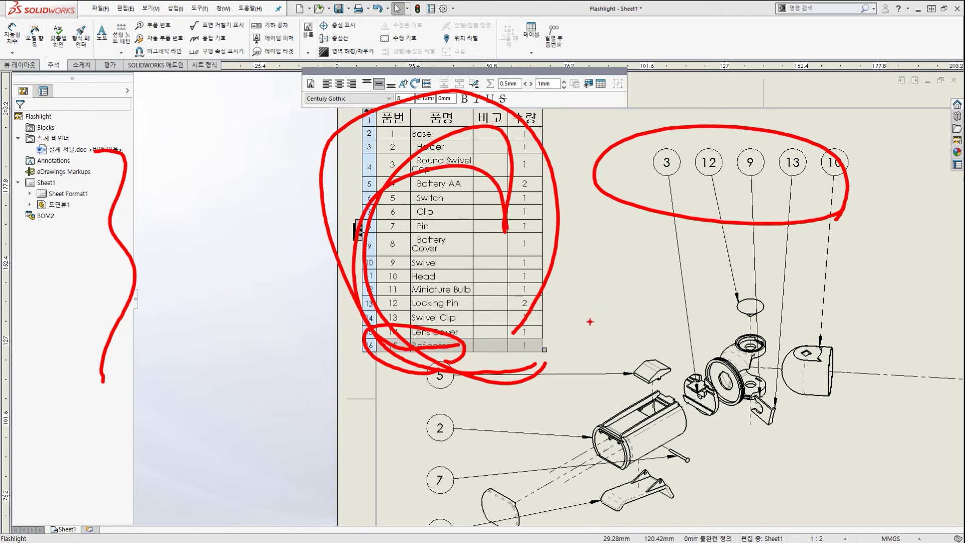
pyautogui.press('Escape')
# Examine the Holder and its surrounding parts in the exploded view for parts listed in the table but not visible.
pyautogui.scroll(5, 599, 318)
pyautogui.scroll(-3, 606, 369)
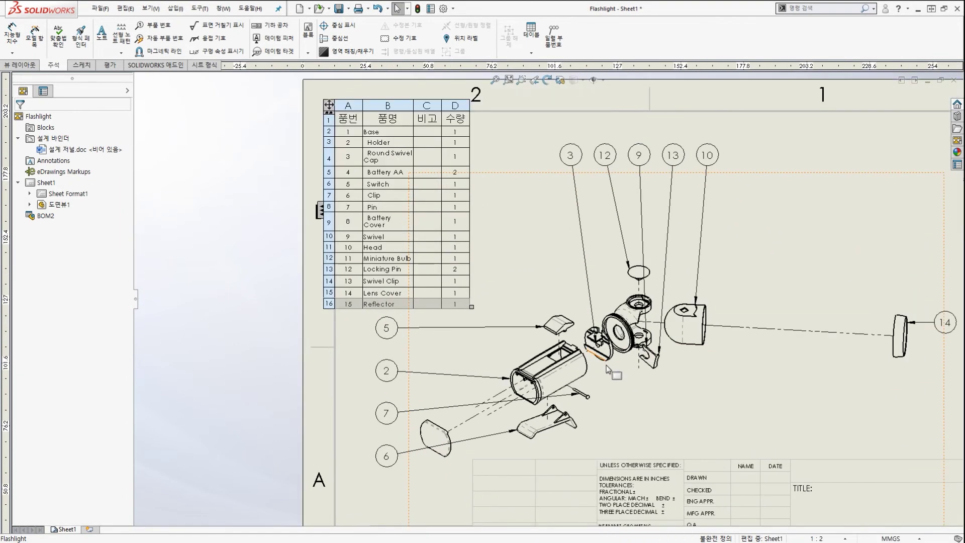
pyautogui.scroll(3, 607, 369)
pyautogui.scroll(-6, 604, 366)
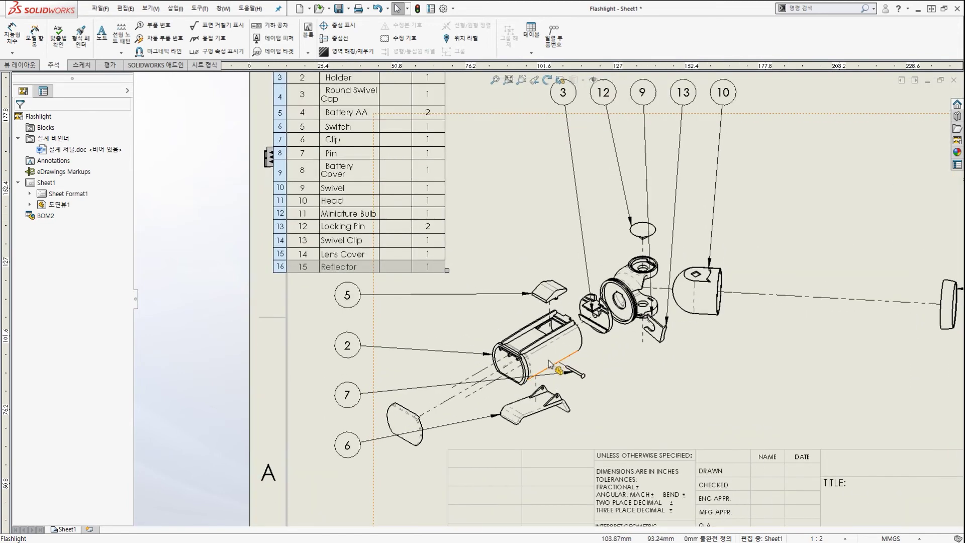
pyautogui.scroll(-5, 550, 362)
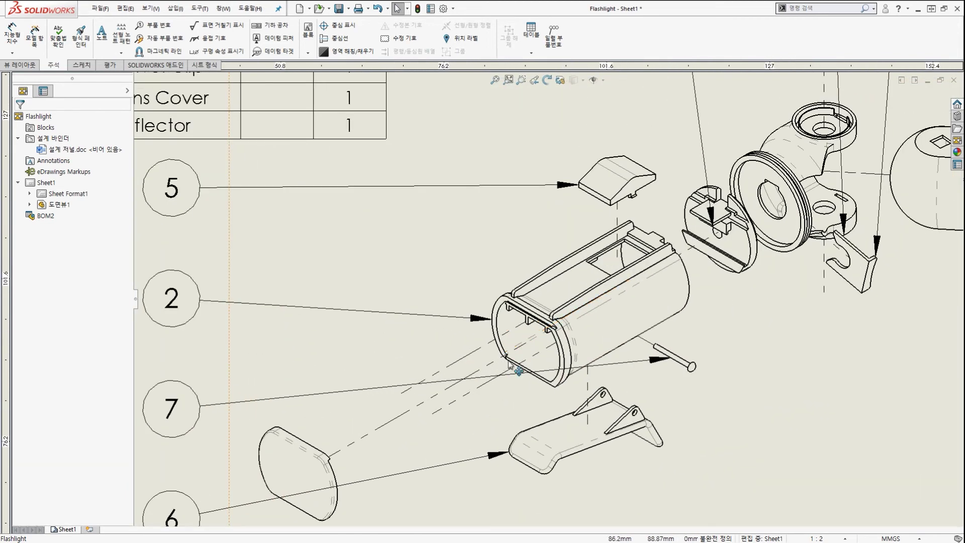
pyautogui.moveTo(526, 322)
pyautogui.mouseDown()
pyautogui.moveTo(524, 380)
pyautogui.moveTo(516, 320)
pyautogui.mouseUp()
pyautogui.press('Escape')
pyautogui.scroll(4, 507, 252)
pyautogui.scroll(-1, 506, 246)
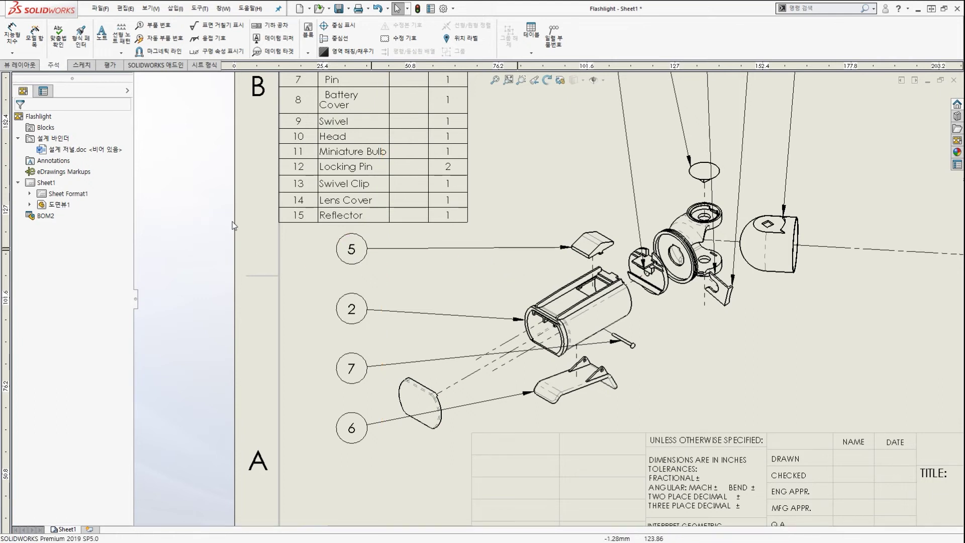
# Switch to the flashlight assembly and exclude the first Battery AA instance in the Base subassembly from the bill of materials.
pyautogui.hotkey('ctrl', 'Tab')
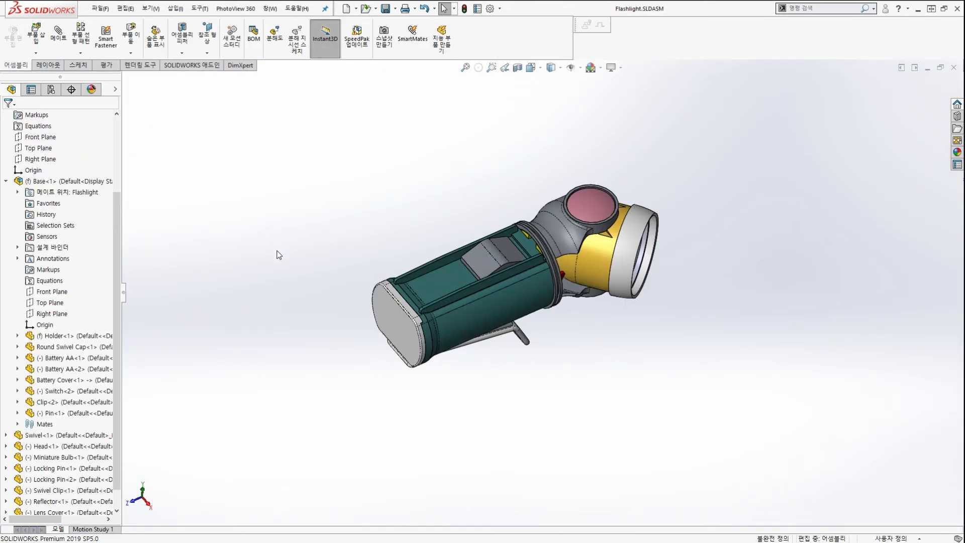
pyautogui.moveTo(418, 343); pyautogui.dragTo(436, 319, button='middle')
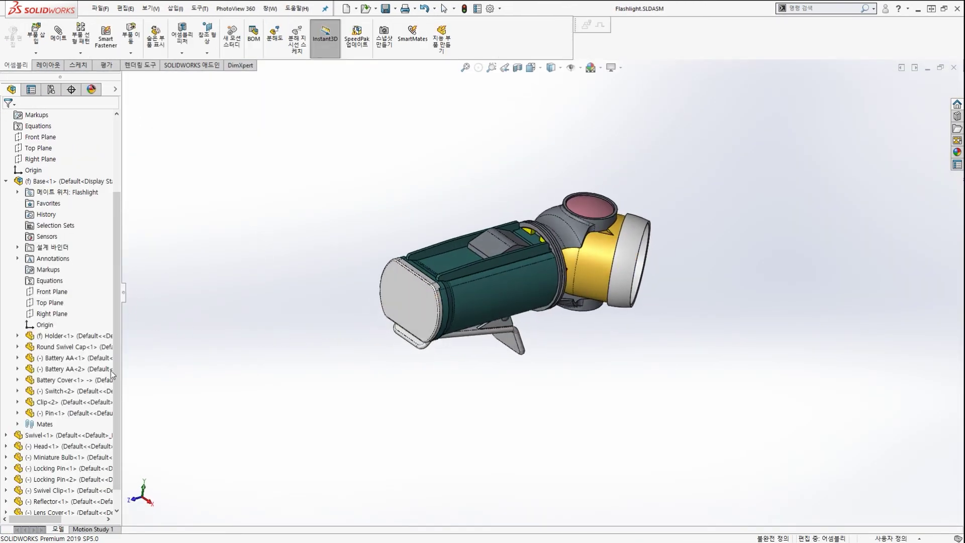
pyautogui.click(76, 359)
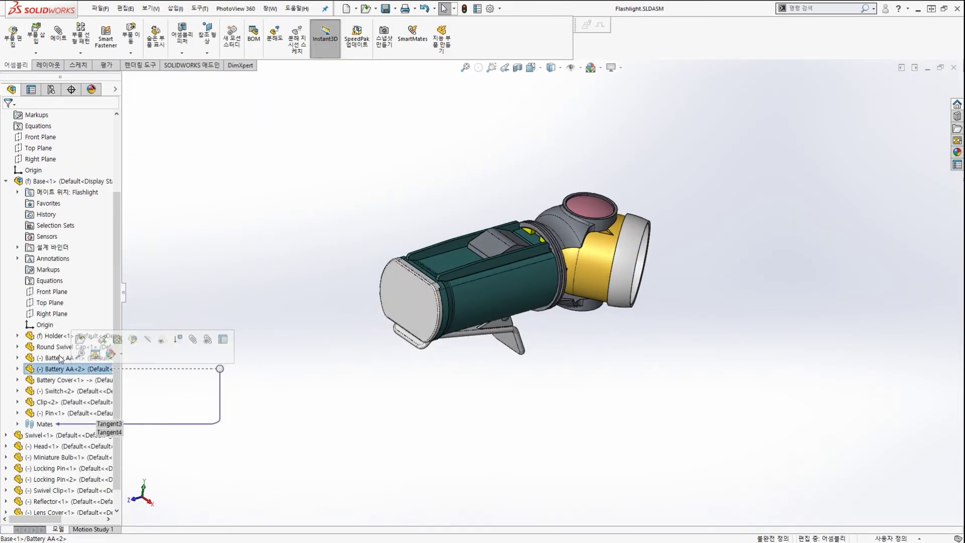
pyautogui.click(56, 369)
pyautogui.click(45, 360)
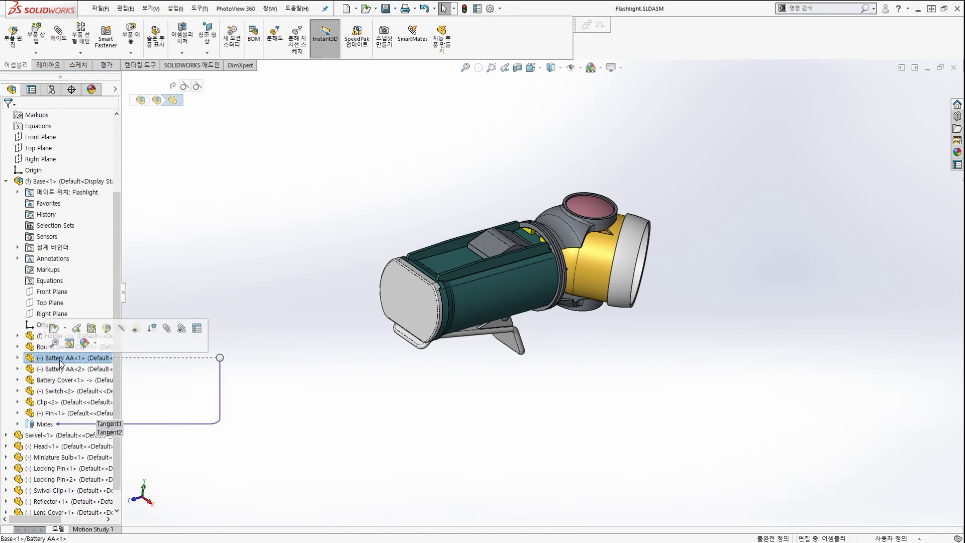
pyautogui.click(197, 328)
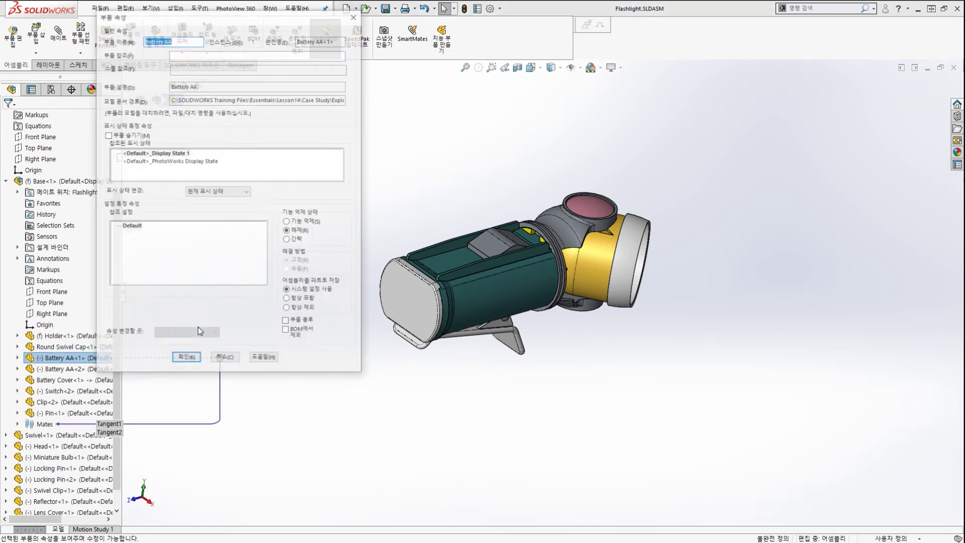
pyautogui.click(287, 332)
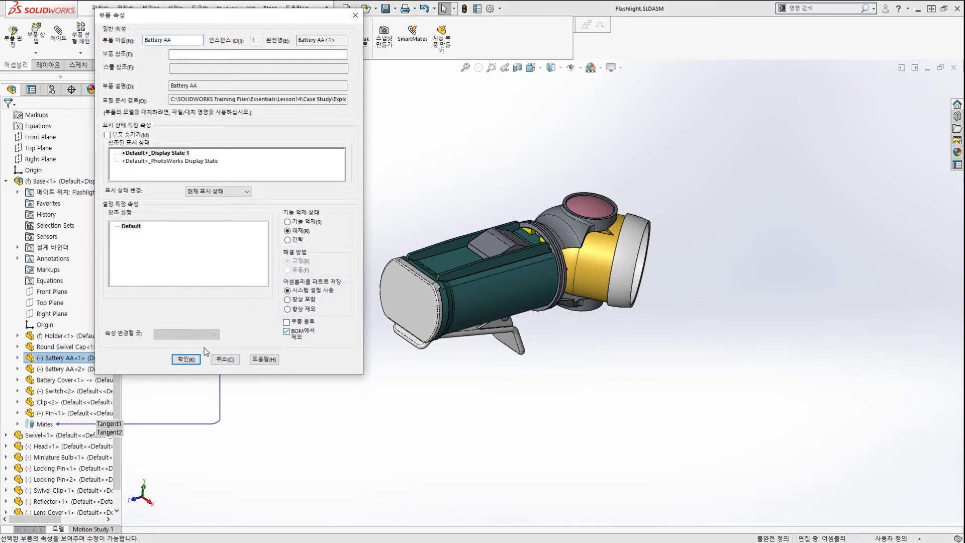
pyautogui.click(185, 359)
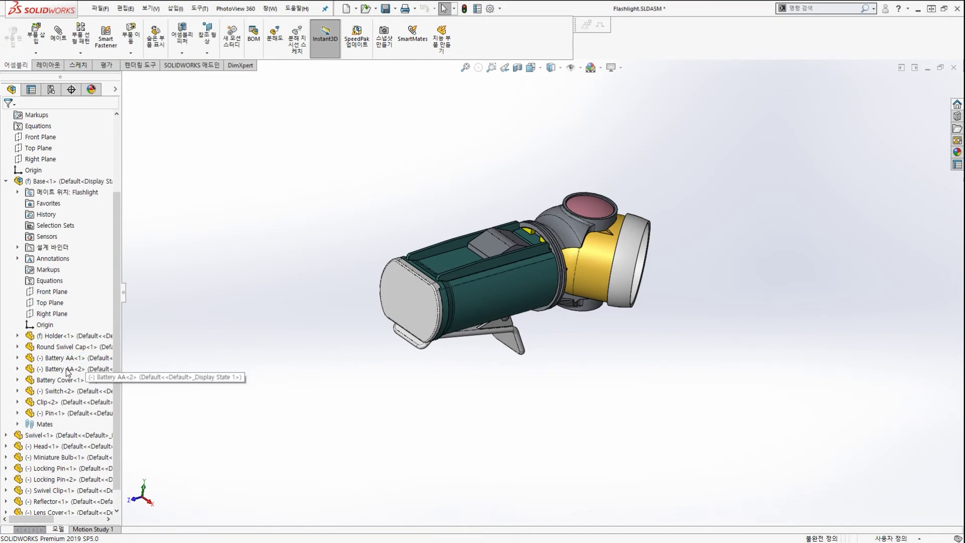
# Exclude the second Battery AA instance from the bill of materials and save the flashlight assembly.
pyautogui.click(66, 370)
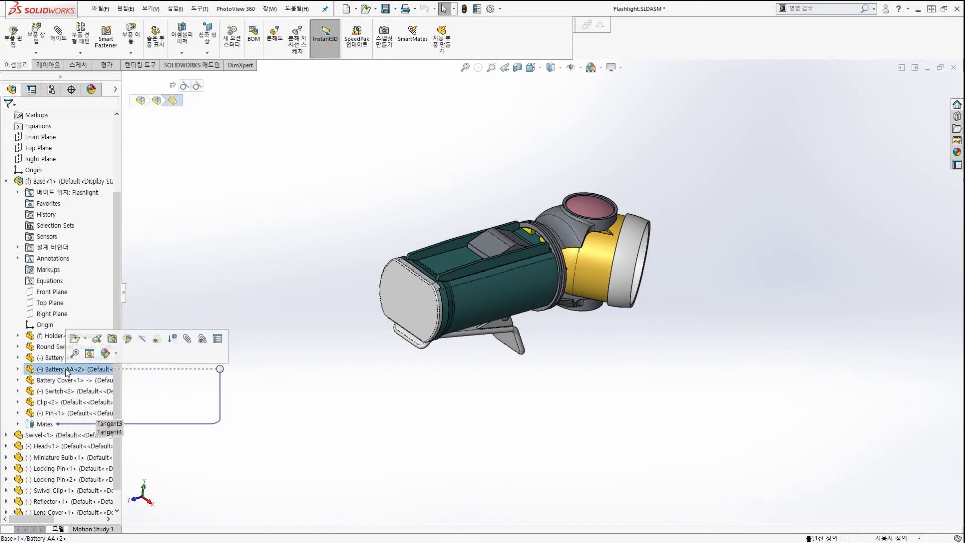
pyautogui.click(218, 339)
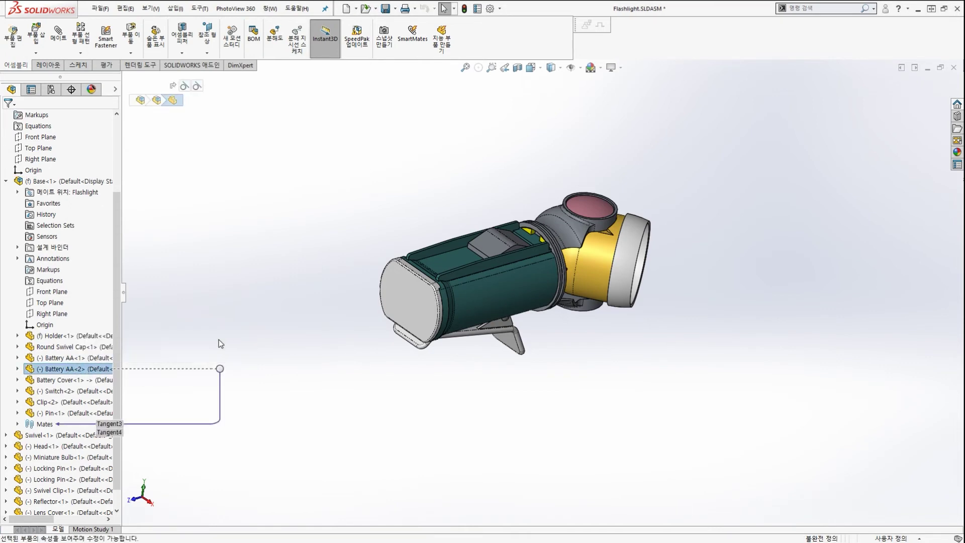
pyautogui.click(287, 332)
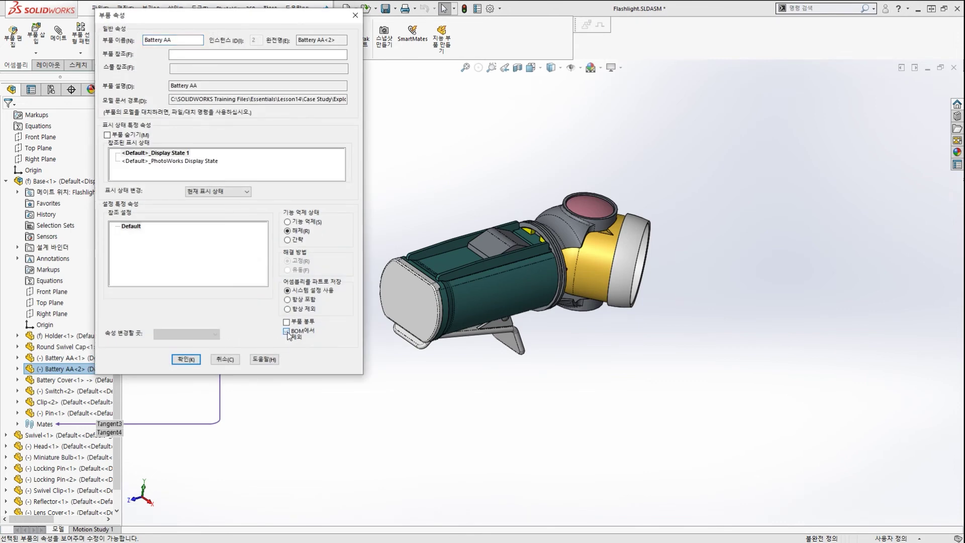
pyautogui.click(186, 359)
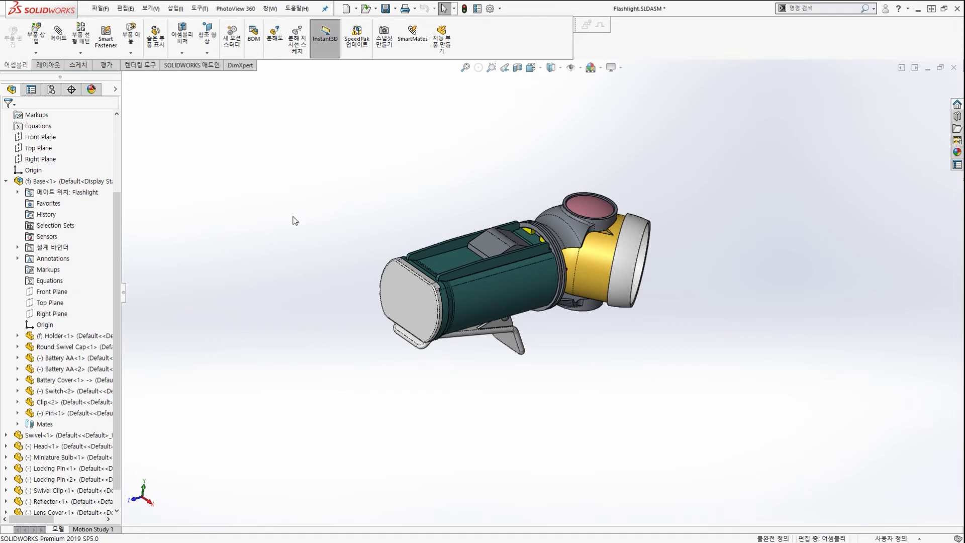
pyautogui.hotkey('ctrl', 's')
pyautogui.click(468, 246)
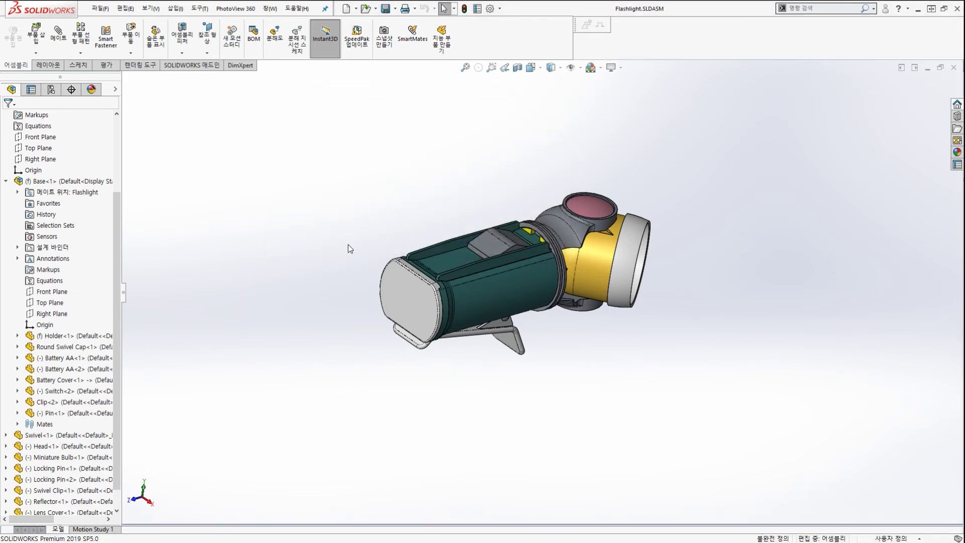
# Return to the drawing and check the bill of materials rows and balloon numbers for the effect of excluding the batteries.
pyautogui.hotkey('ctrl', 'Tab')
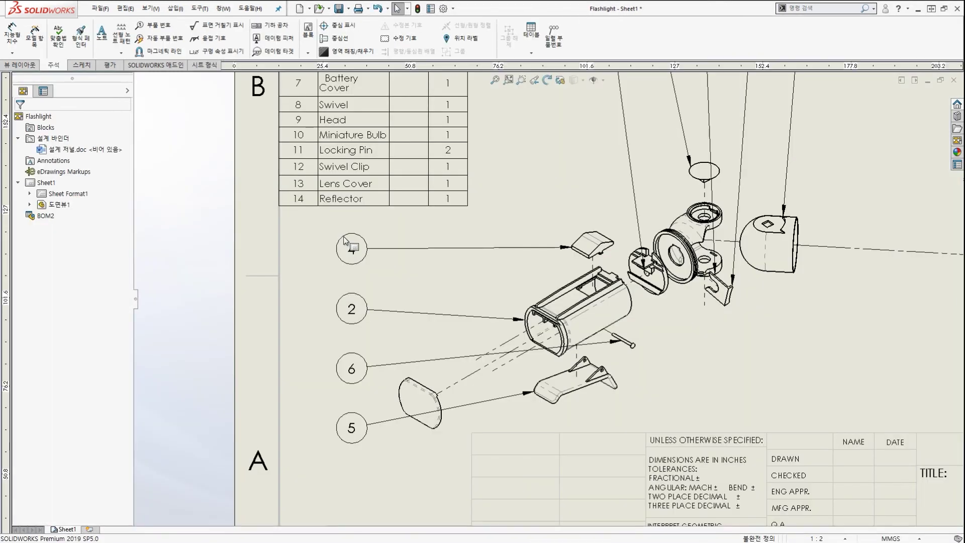
pyautogui.scroll(5, 453, 191)
pyautogui.scroll(-4, 511, 133)
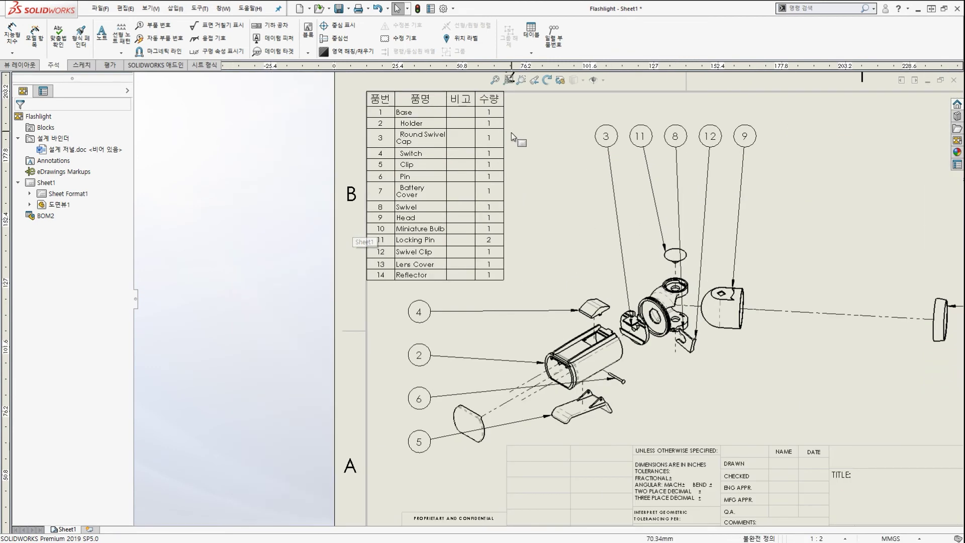
pyautogui.click(505, 166)
pyautogui.scroll(-2, 505, 165)
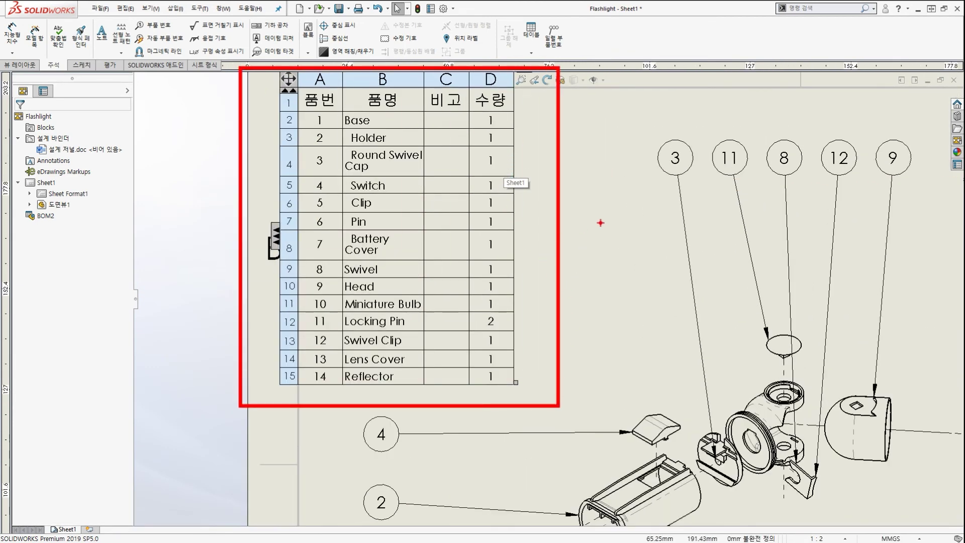
pyautogui.press('Escape')
pyautogui.press('Escape')
pyautogui.scroll(4, 604, 222)
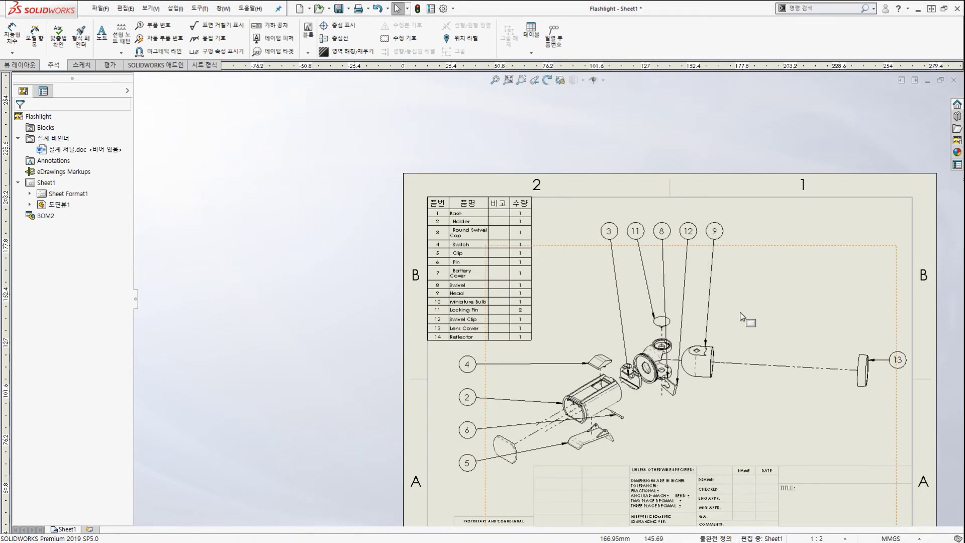
# Expand the assembly structure beside the bill of materials rows and preview a component from it.
pyautogui.click(450, 284)
pyautogui.scroll(-2, 450, 284)
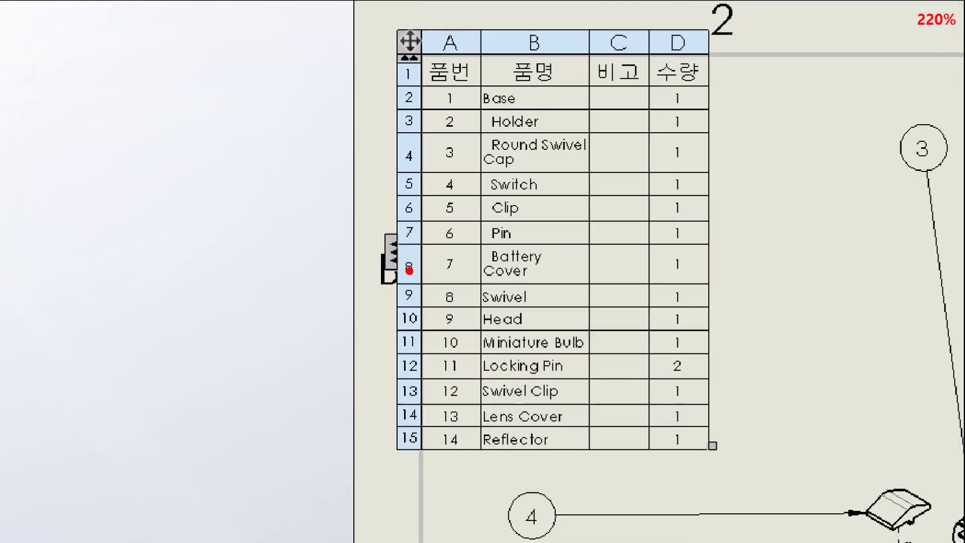
pyautogui.moveTo(404, 288)
pyautogui.mouseDown()
pyautogui.moveTo(398, 202)
pyautogui.moveTo(418, 281)
pyautogui.mouseUp()
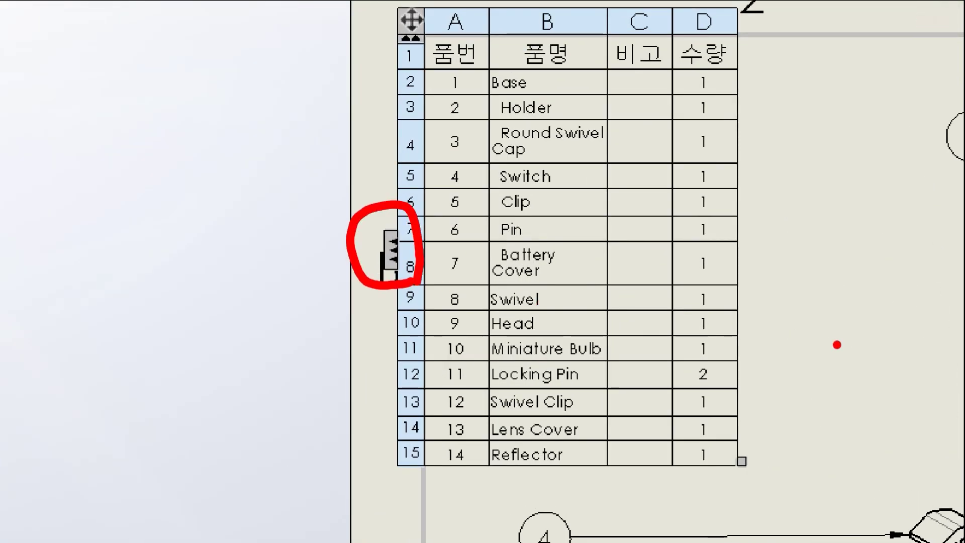
pyautogui.moveTo(766, 299); pyautogui.dragTo(866, 417)
pyautogui.moveTo(853, 352)
pyautogui.mouseDown()
pyautogui.moveTo(848, 438)
pyautogui.moveTo(835, 435)
pyautogui.mouseUp()
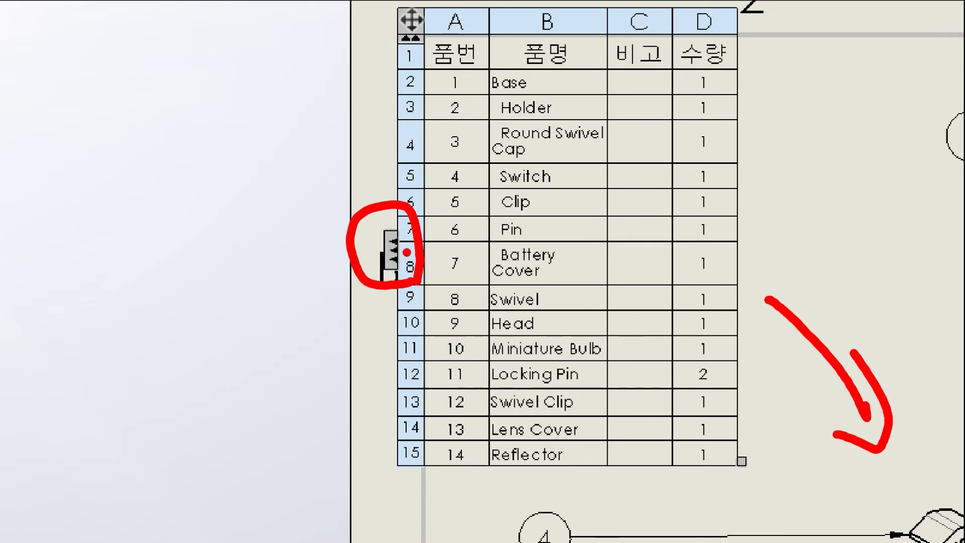
pyautogui.moveTo(314, 306); pyautogui.dragTo(359, 275)
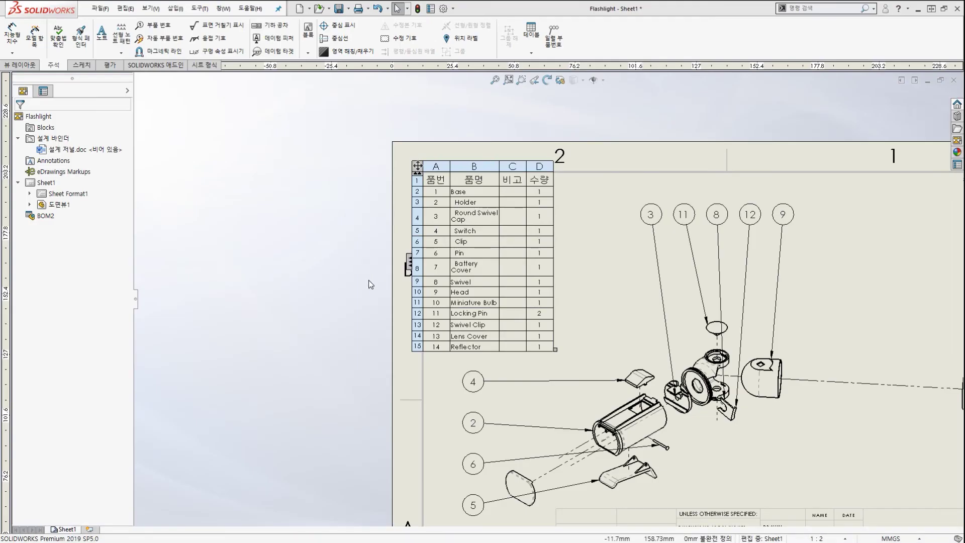
pyautogui.click(410, 262)
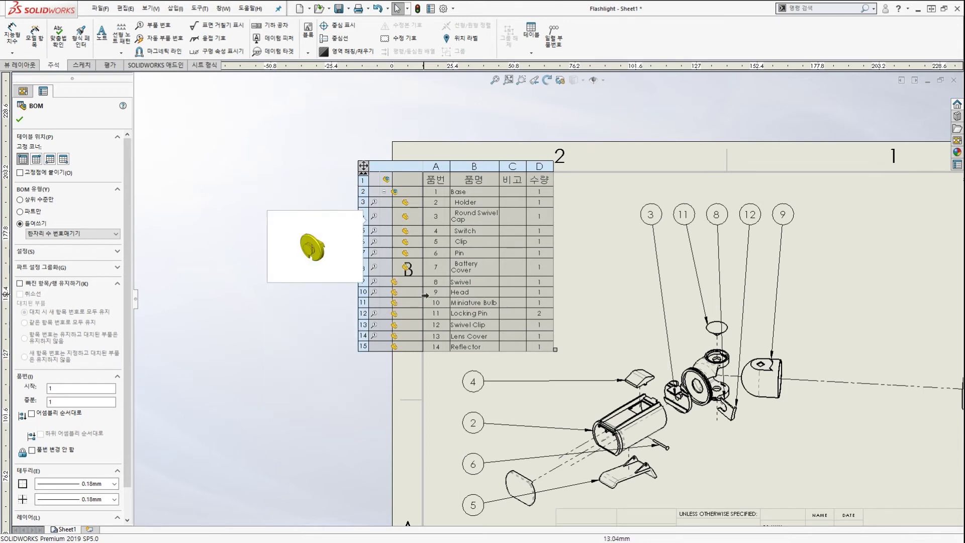
pyautogui.click(569, 294)
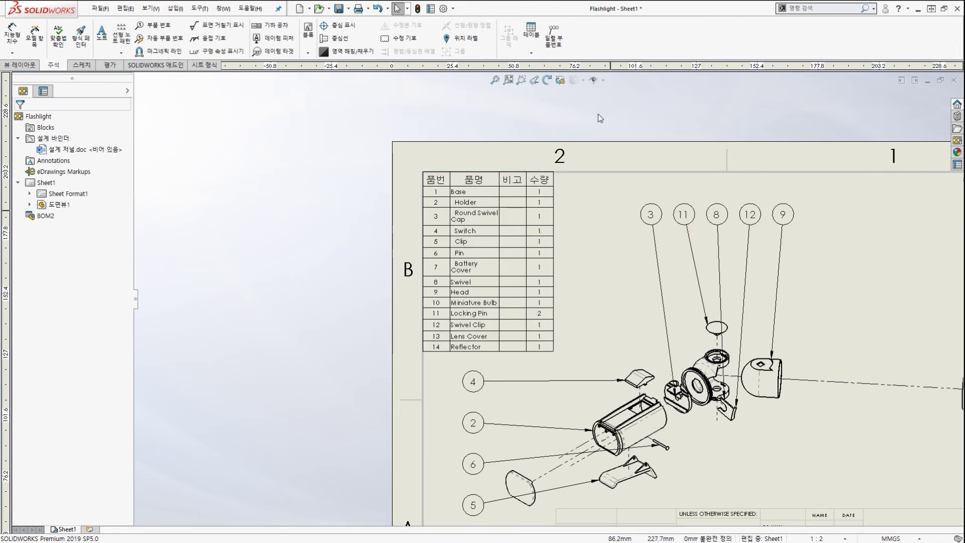
# Move the 비고 column of the bill of materials to the far side of the 수량 column, making it the last column.
pyautogui.scroll(-3, 505, 201)
pyautogui.moveTo(391, 161)
pyautogui.mouseDown()
pyautogui.moveTo(530, 147)
pyautogui.moveTo(512, 162)
pyautogui.moveTo(558, 177)
pyautogui.moveTo(546, 172)
pyautogui.mouseUp()
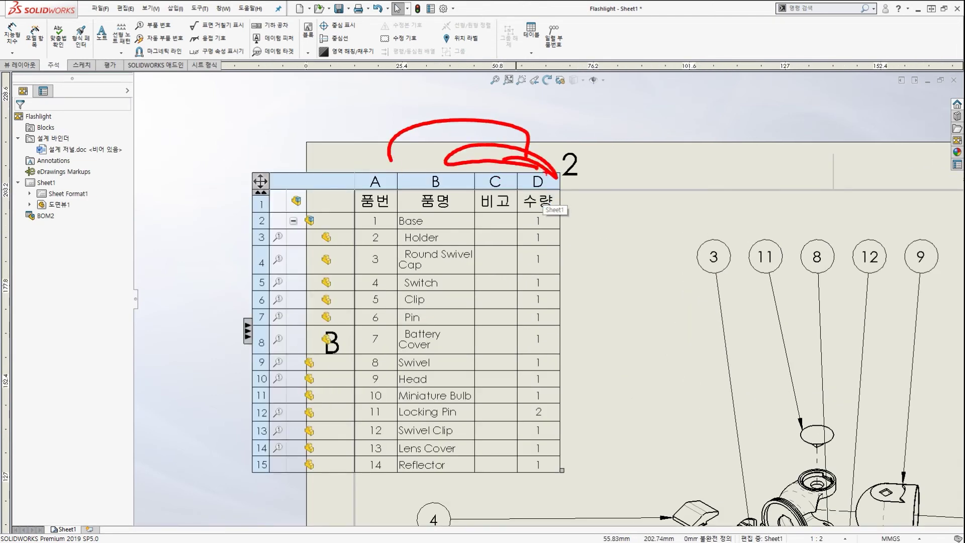
pyautogui.press('Escape')
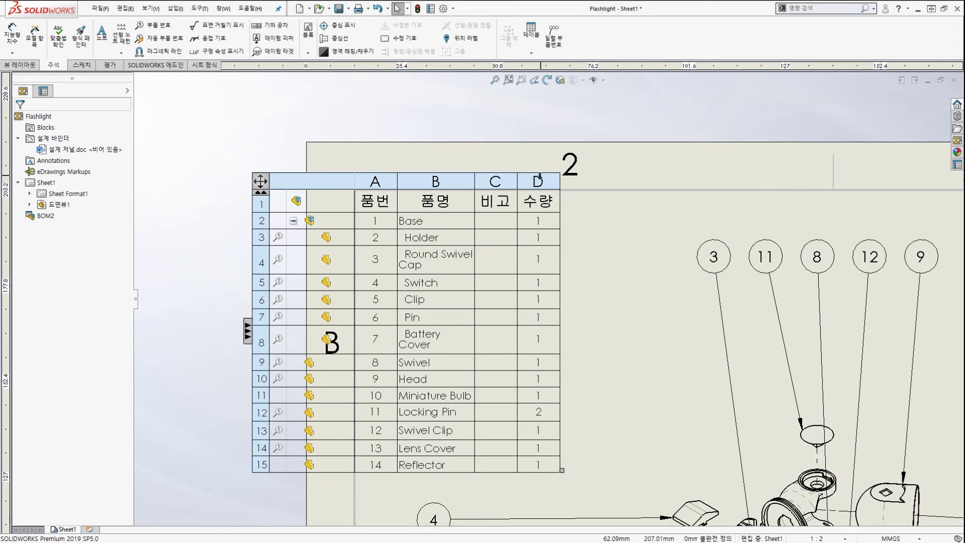
pyautogui.click(495, 181)
pyautogui.moveTo(495, 180); pyautogui.dragTo(542, 180)
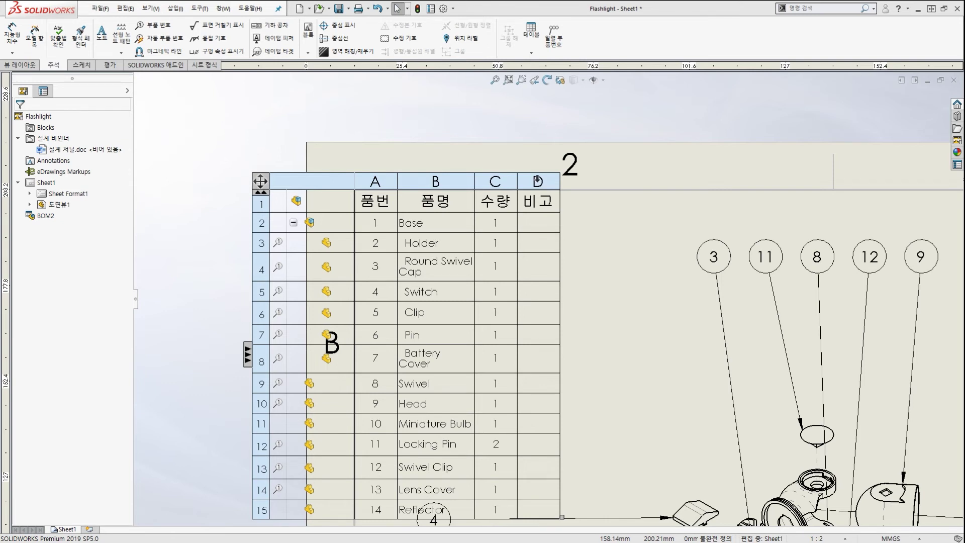
# Insert a new column after 비고 in the bill of materials, view the available custom property names, and leave its property blank.
pyautogui.rightClick(538, 179)
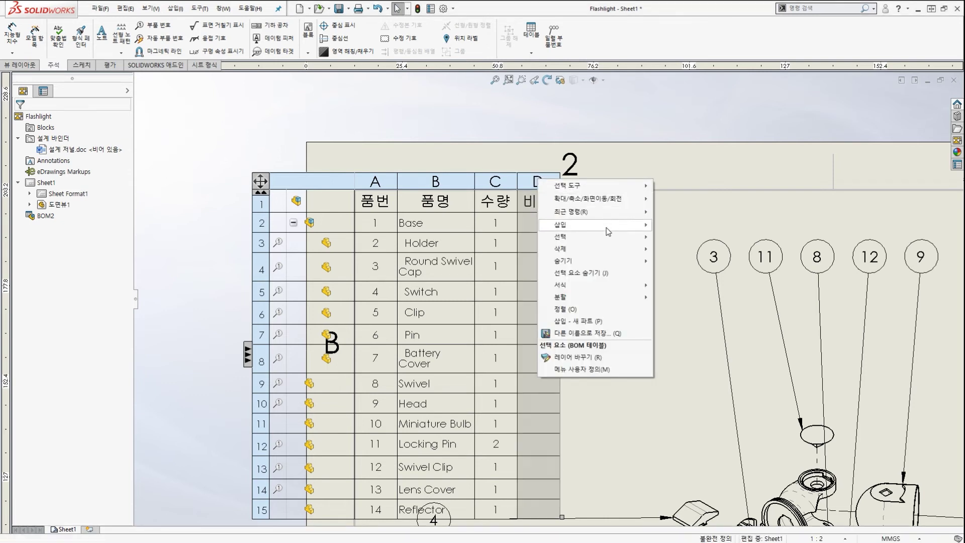
pyautogui.moveTo(609, 231)
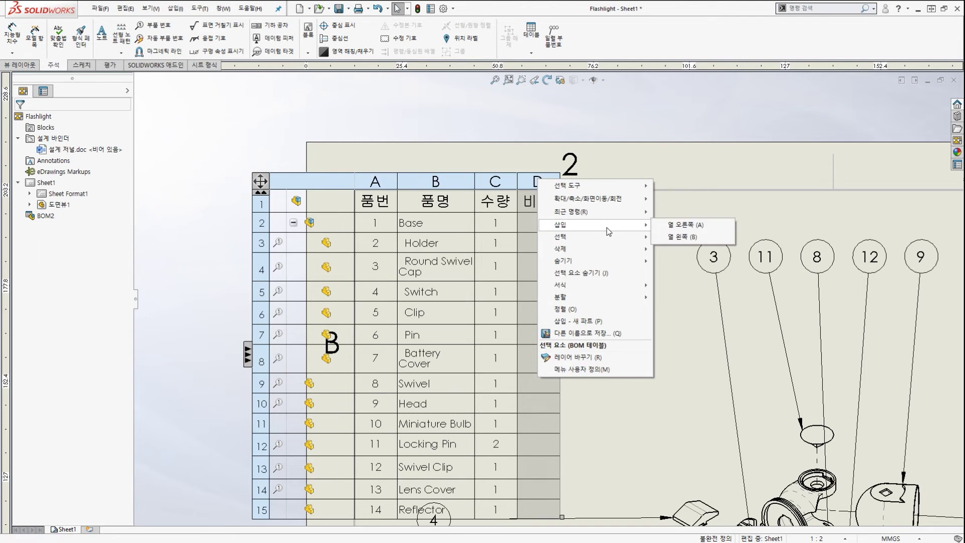
pyautogui.click(680, 227)
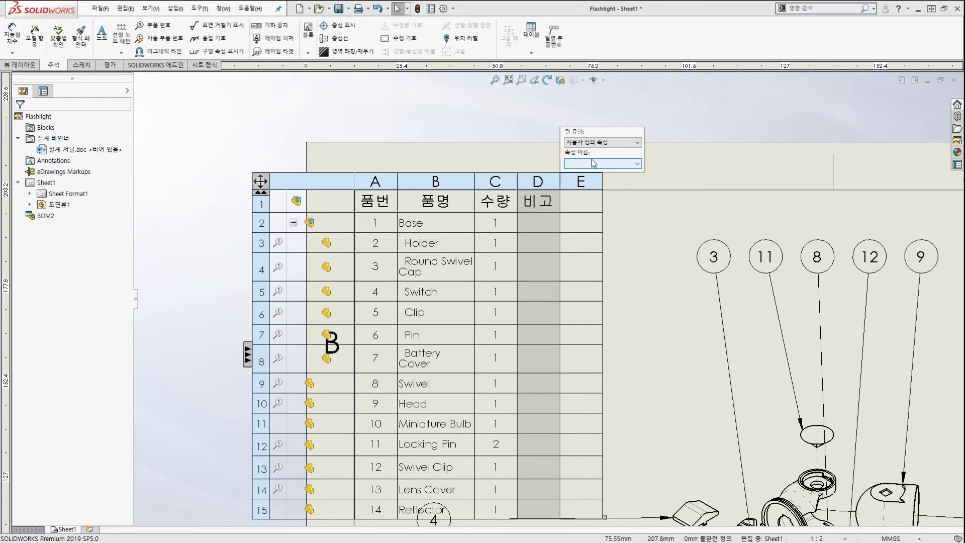
pyautogui.click(627, 164)
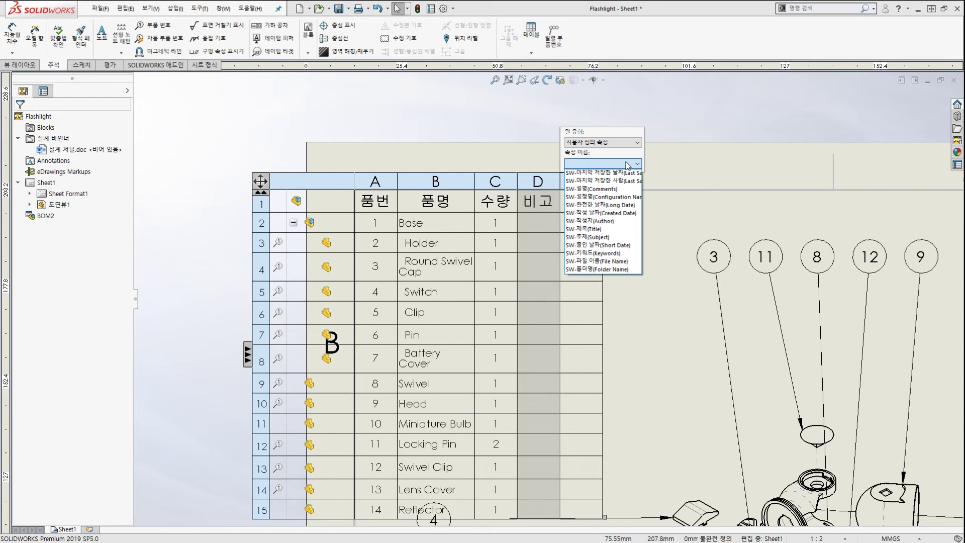
pyautogui.click(526, 101)
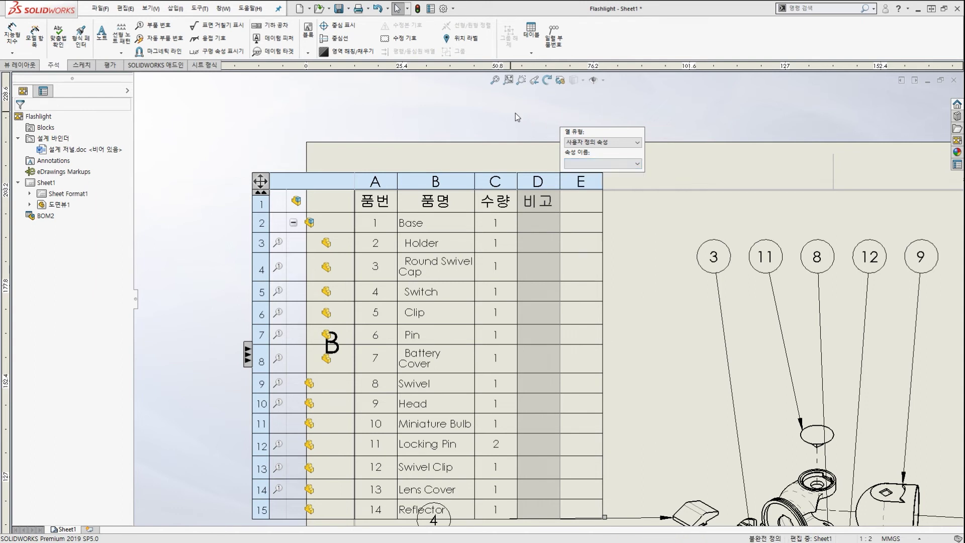
pyautogui.click(512, 118)
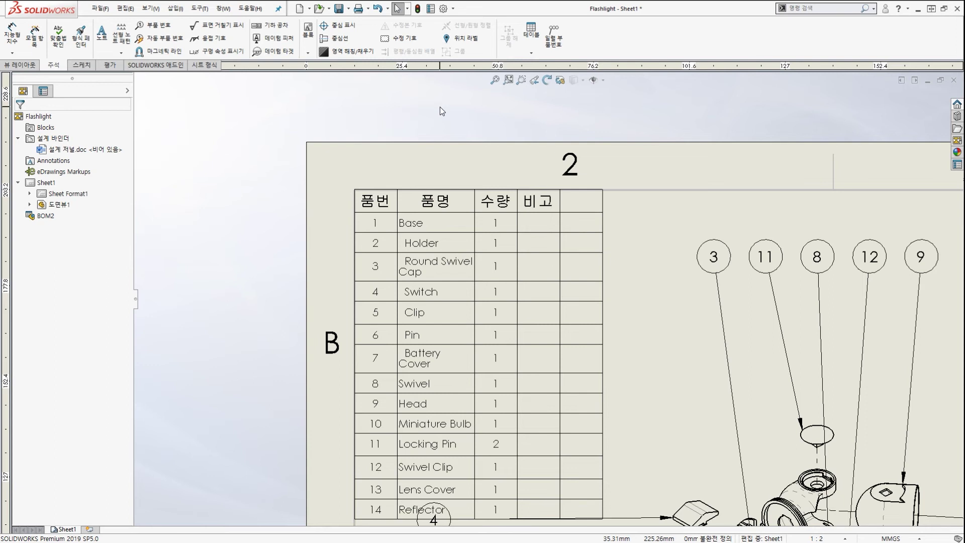
# Collapse the assembly structure display beside the bill of materials rows.
pyautogui.moveTo(384, 188)
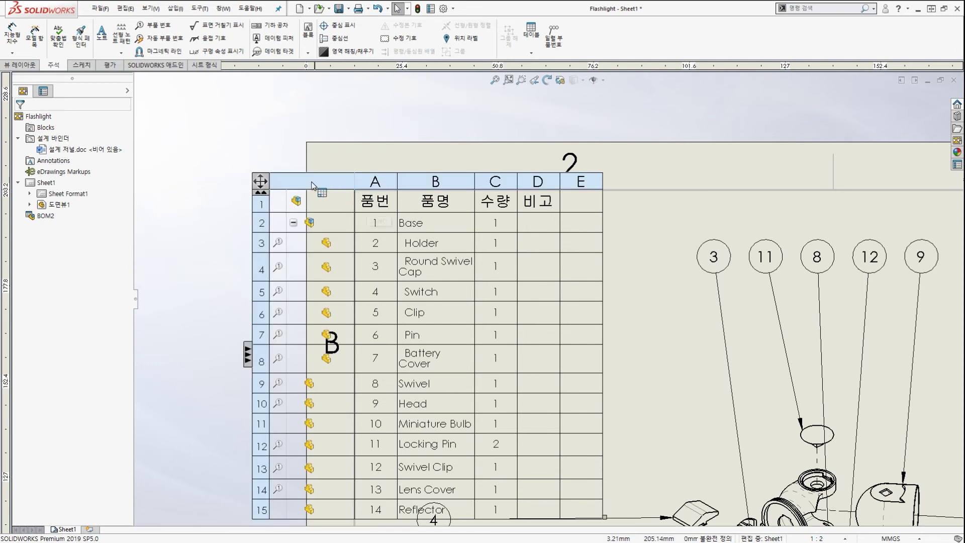
pyautogui.click(248, 355)
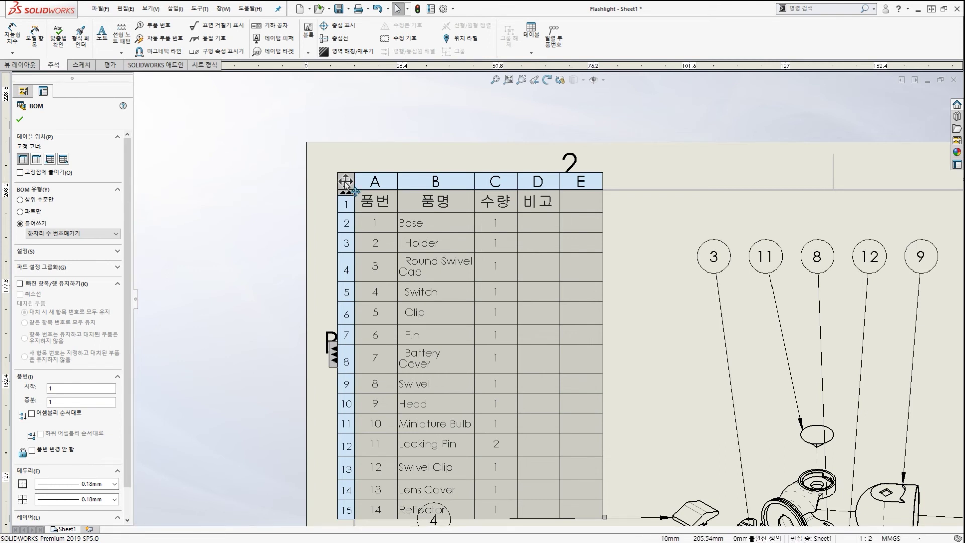
pyautogui.click(272, 160)
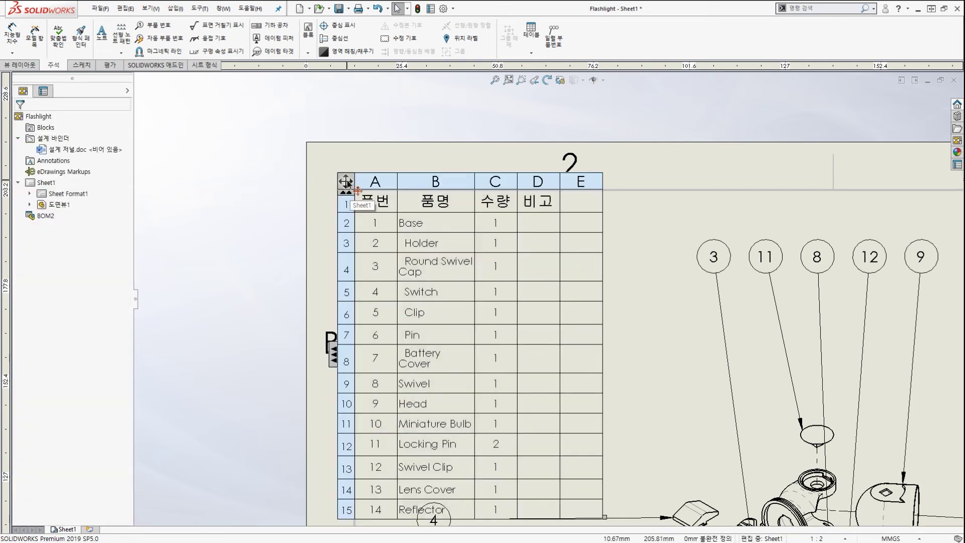
# Start saving the whole bill of materials as a table template (*.sldbomtbt) named 부품리스트.
pyautogui.click(358, 190)
pyautogui.rightClick(349, 182)
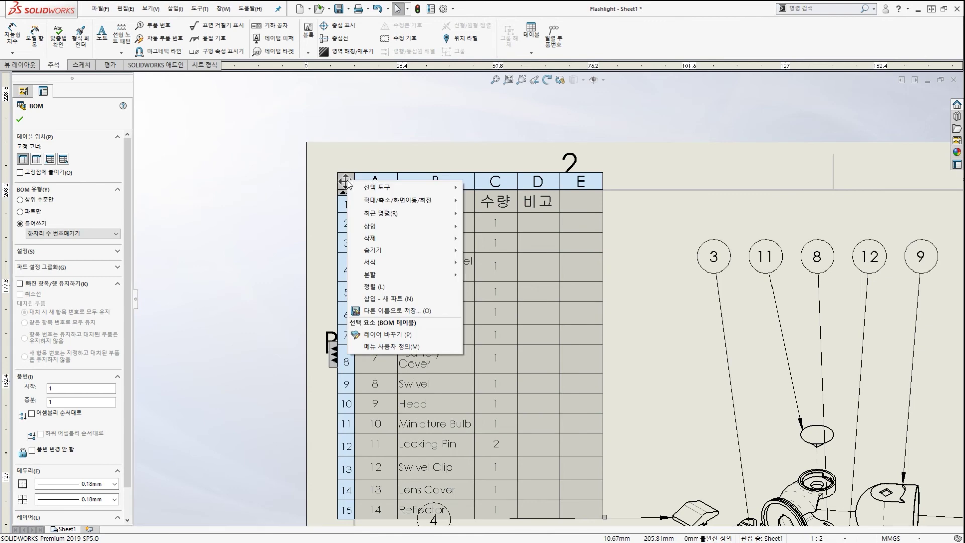
pyautogui.click(394, 311)
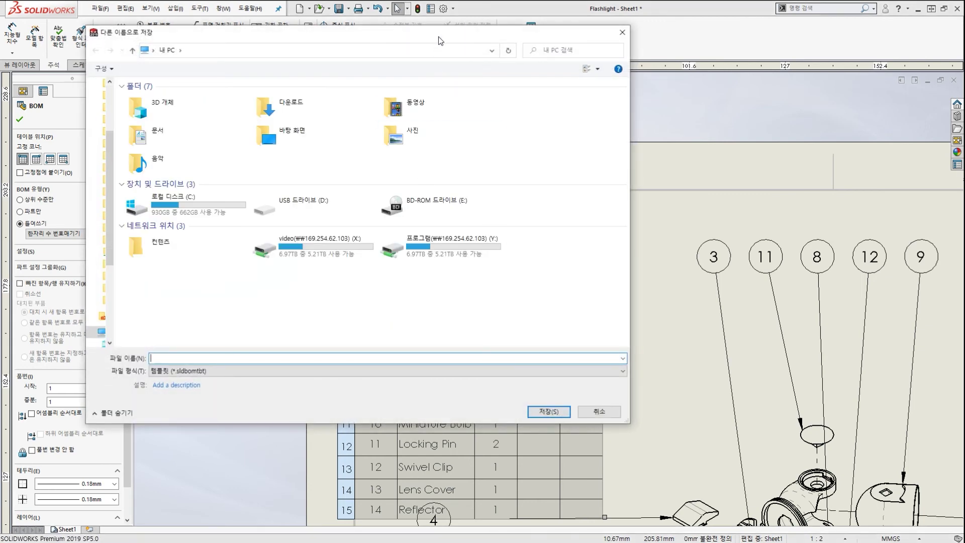
pyautogui.moveTo(438, 40); pyautogui.dragTo(480, 61)
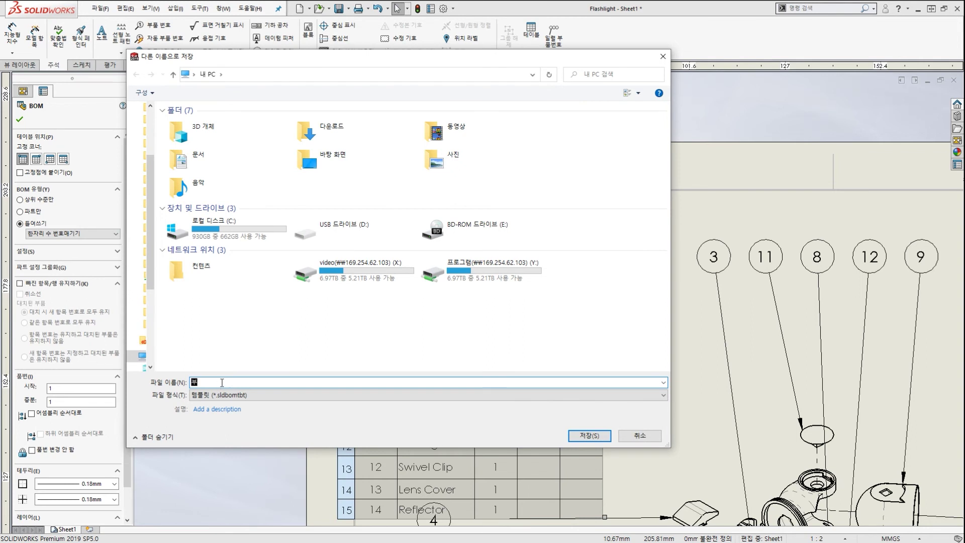
pyautogui.write('부품리스트')
pyautogui.hotkey('ctrl', '2')
pyautogui.moveTo(95, 91)
pyautogui.mouseDown()
pyautogui.moveTo(66, 96)
pyautogui.moveTo(55, 115)
pyautogui.moveTo(104, 137)
pyautogui.moveTo(106, 128)
pyautogui.mouseUp()
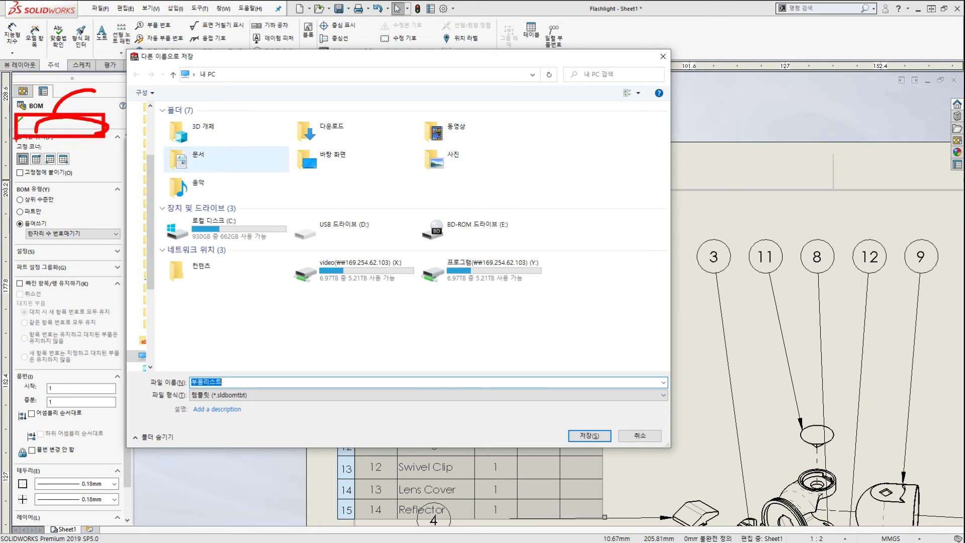
pyautogui.moveTo(14, 138)
pyautogui.keyDown('ctrl'); pyautogui.mouseDown()
pyautogui.moveTo(89, 162)
pyautogui.moveTo(168, 254)
pyautogui.moveTo(221, 402)
pyautogui.mouseUp(); pyautogui.keyUp('ctrl')
pyautogui.moveTo(230, 345); pyautogui.dragTo(234, 382)
pyautogui.moveTo(794, 468)
pyautogui.mouseDown()
pyautogui.moveTo(606, 474)
pyautogui.moveTo(668, 486)
pyautogui.mouseUp()
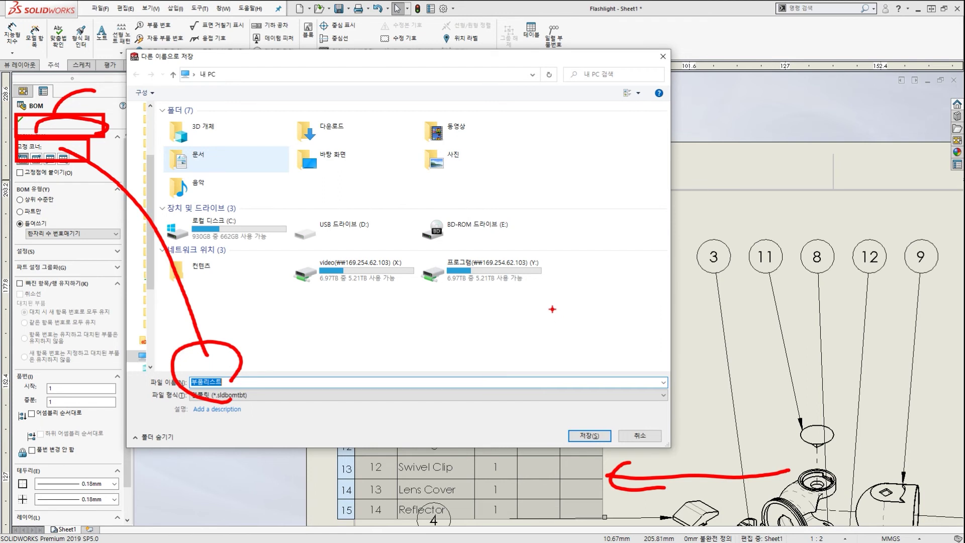
pyautogui.press('Escape')
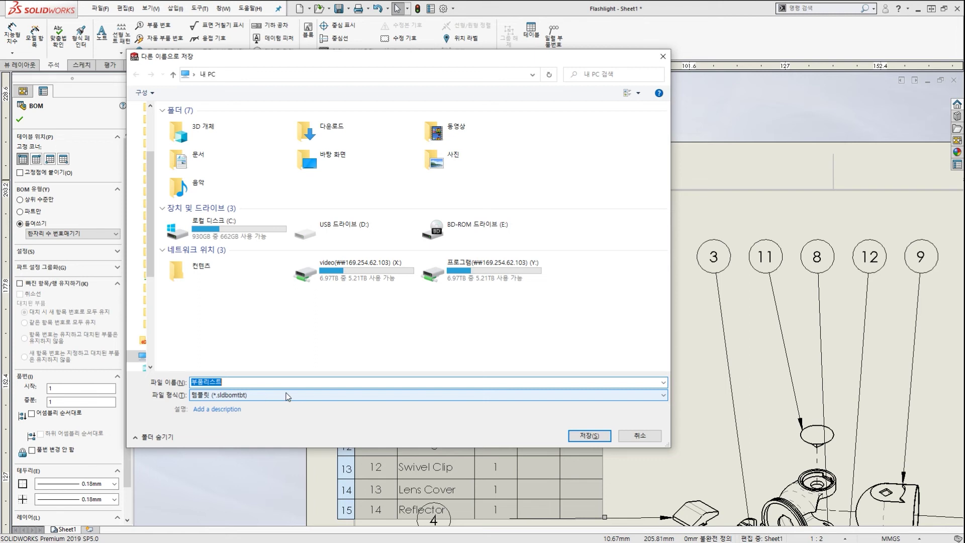
# Change the bill of materials save format to Excel (*.xls), then cancel the save and deselect the table.
pyautogui.click(316, 395)
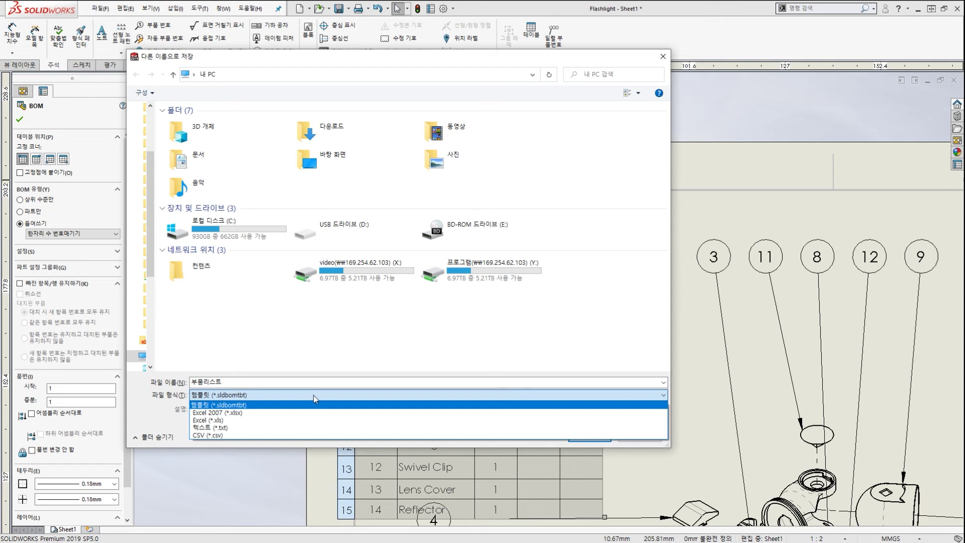
pyautogui.click(309, 422)
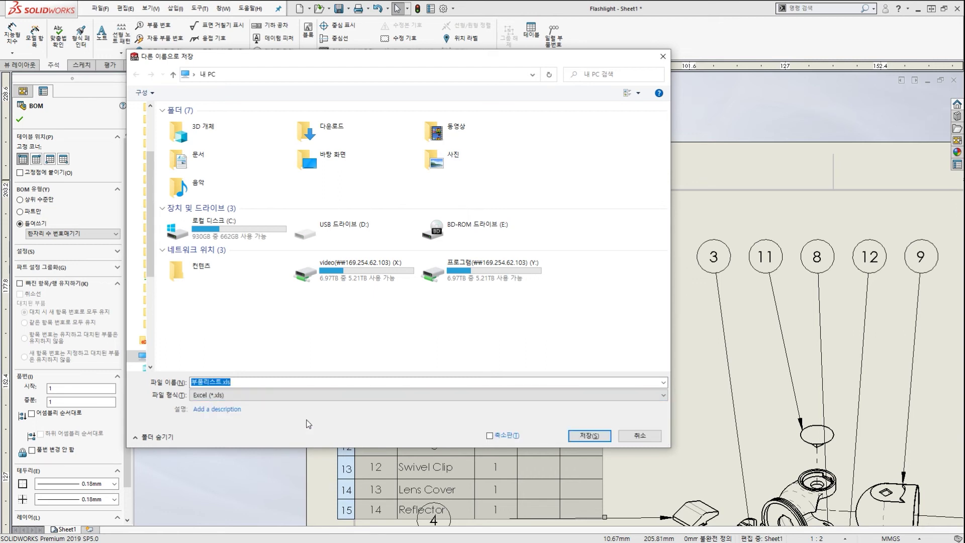
pyautogui.moveTo(224, 492)
pyautogui.mouseDown()
pyautogui.moveTo(351, 485)
pyautogui.moveTo(346, 492)
pyautogui.mouseUp()
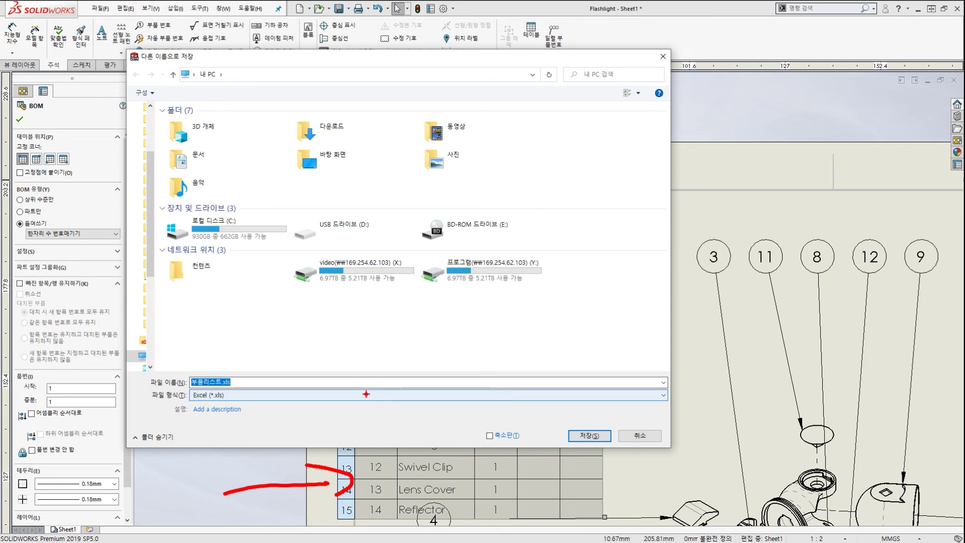
pyautogui.moveTo(824, 382)
pyautogui.mouseDown()
pyautogui.moveTo(671, 296)
pyautogui.moveTo(771, 315)
pyautogui.mouseUp()
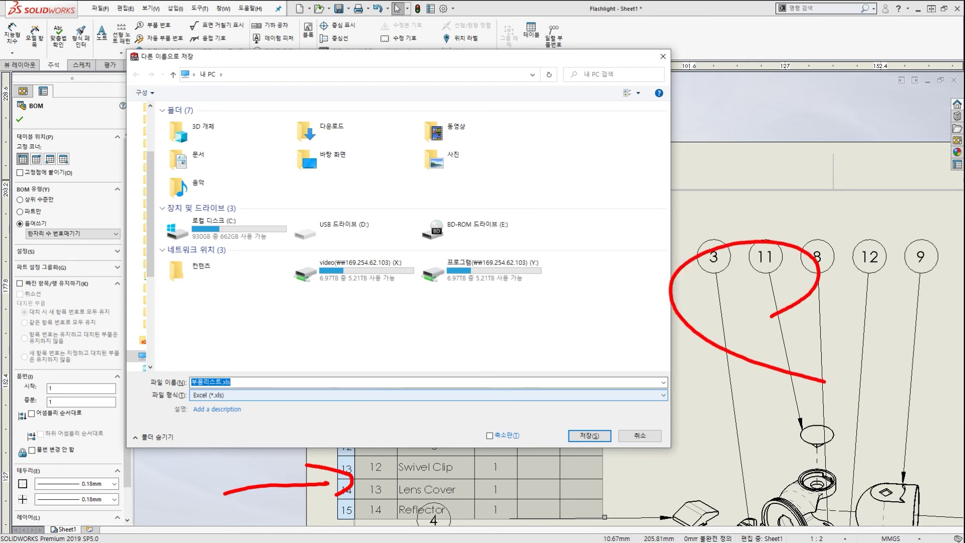
pyautogui.moveTo(674, 468); pyautogui.dragTo(405, 485)
pyautogui.moveTo(477, 496); pyautogui.dragTo(459, 493)
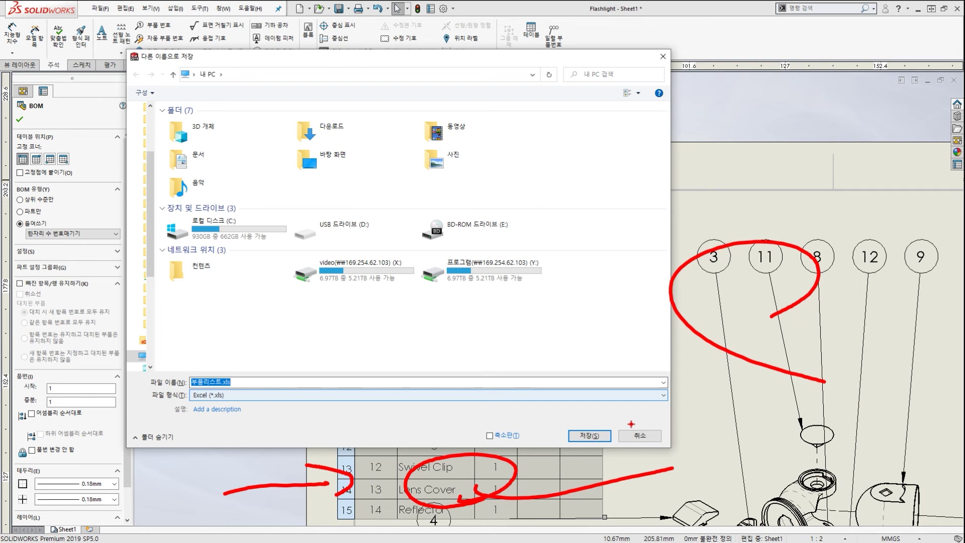
pyautogui.click(635, 435)
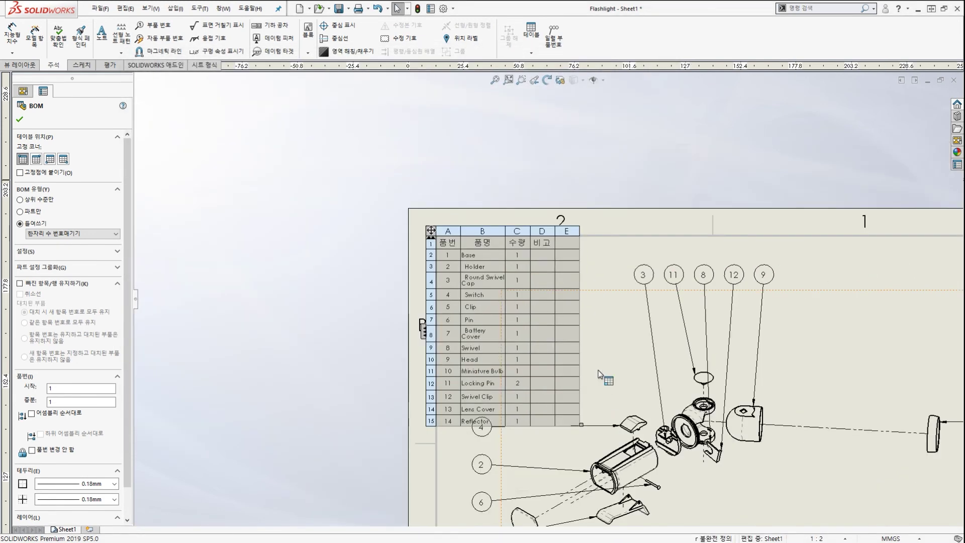
pyautogui.click(599, 370)
# Examine how the balloons are arranged around the exploded flashlight view on the sheet.
pyautogui.scroll(-2, 629, 354)
pyautogui.scroll(5, 704, 385)
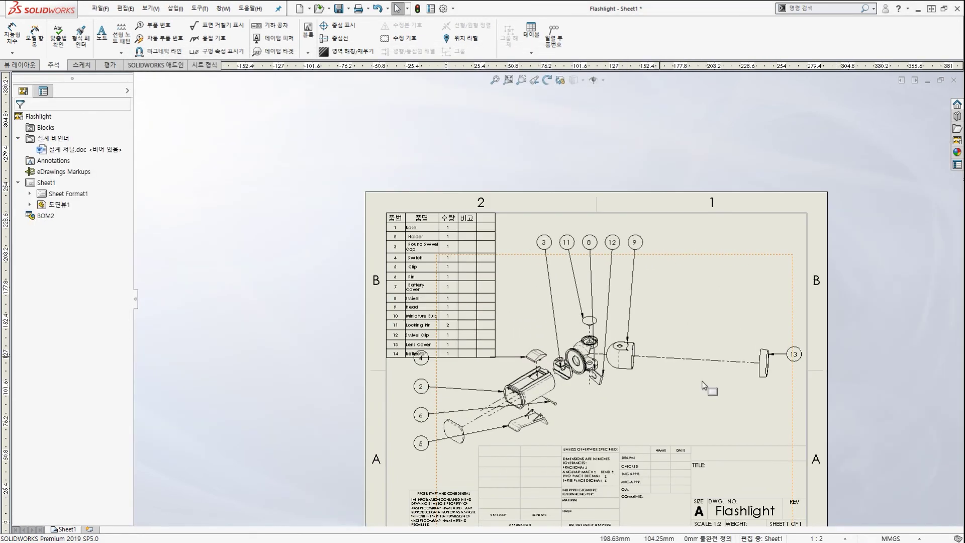
pyautogui.scroll(-3, 649, 397)
pyautogui.scroll(-1, 546, 313)
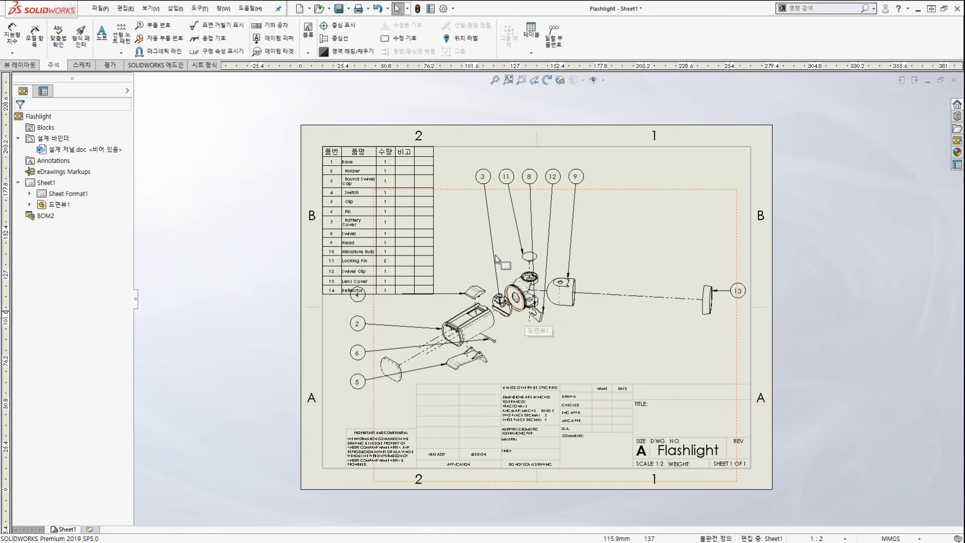
pyautogui.scroll(-1, 543, 274)
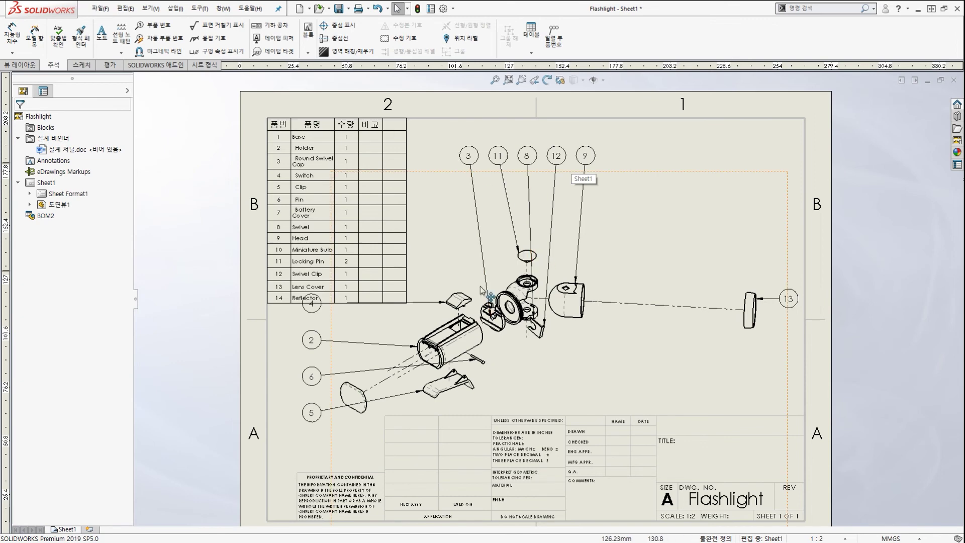
pyautogui.moveTo(294, 229); pyautogui.dragTo(314, 412)
pyautogui.moveTo(463, 143)
pyautogui.mouseDown()
pyautogui.moveTo(719, 162)
pyautogui.moveTo(757, 361)
pyautogui.mouseUp()
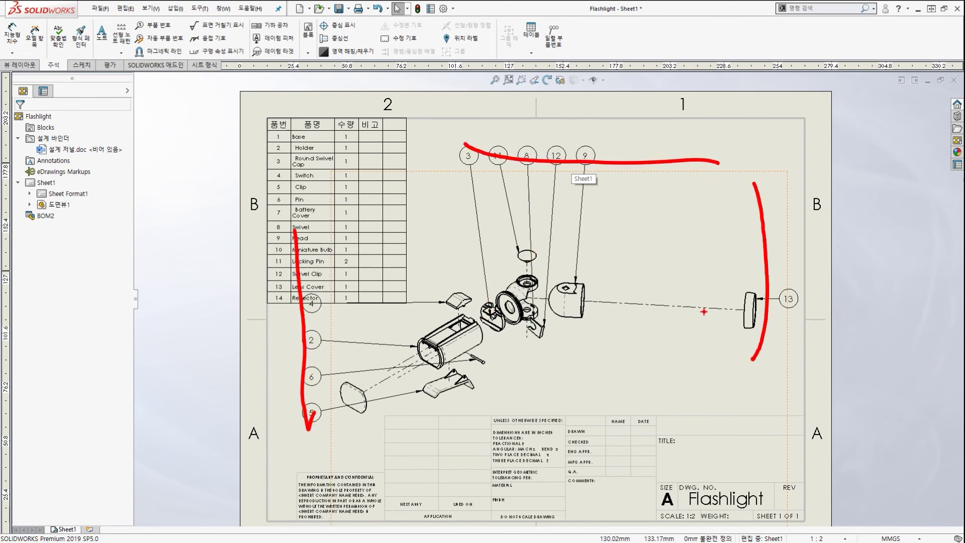
pyautogui.press('Escape')
pyautogui.scroll(-1, 559, 177)
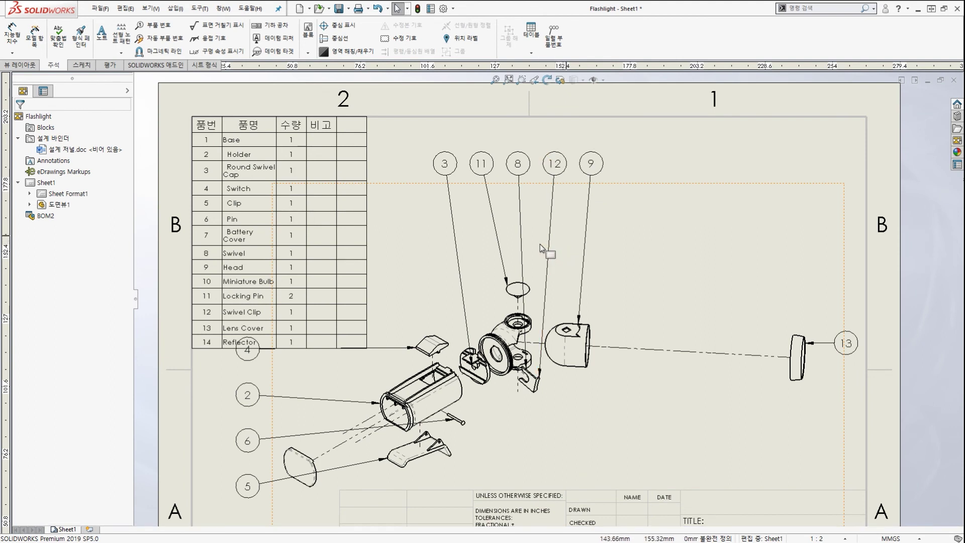
# Examine where the balloon leaders attach to the components, especially the leader pointing to the Head.
pyautogui.hotkey('ctrl', '2')
pyautogui.moveTo(596, 242); pyautogui.dragTo(534, 271)
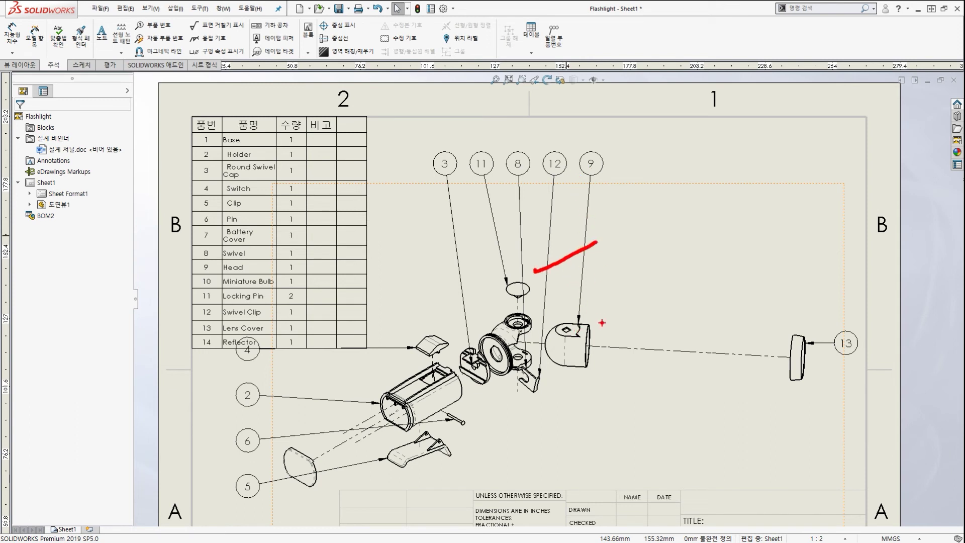
pyautogui.moveTo(600, 324)
pyautogui.mouseDown()
pyautogui.moveTo(588, 291)
pyautogui.moveTo(596, 323)
pyautogui.mouseUp()
pyautogui.moveTo(652, 294); pyautogui.dragTo(600, 344)
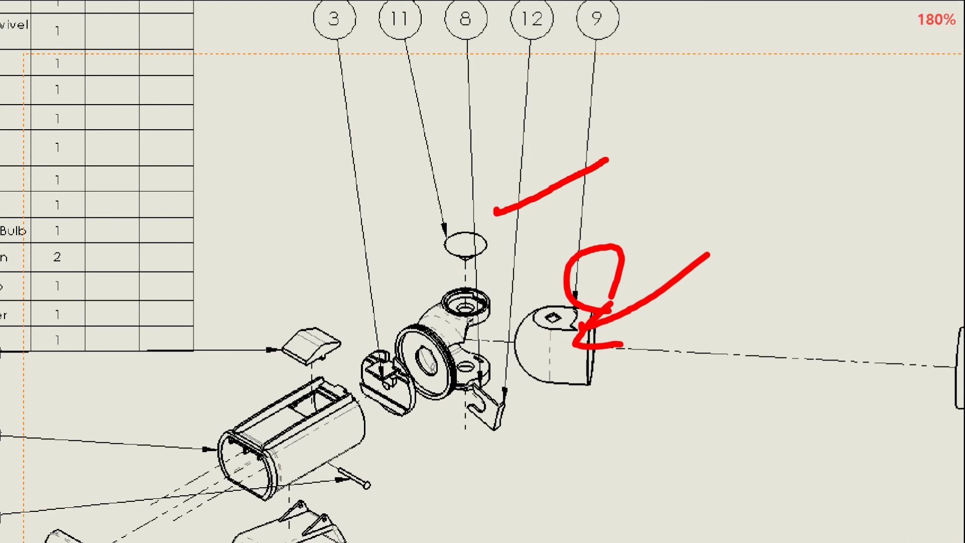
pyautogui.press('Escape')
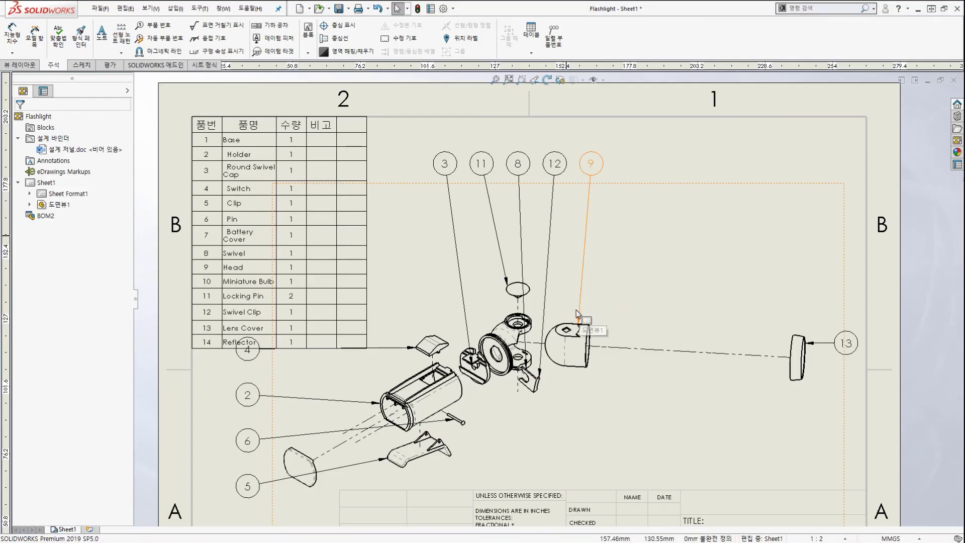
pyautogui.hotkey('ctrl', '2')
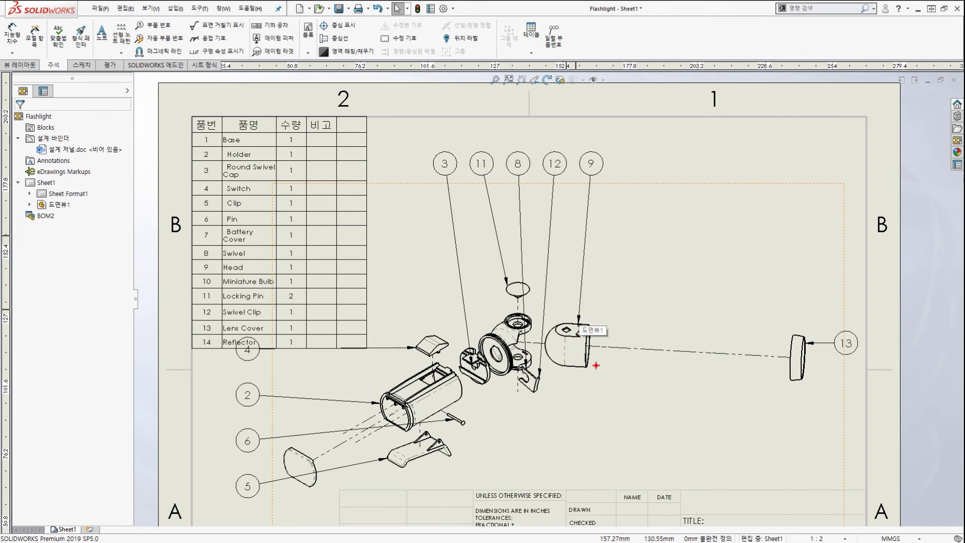
pyautogui.moveTo(590, 370)
pyautogui.mouseDown()
pyautogui.moveTo(539, 367)
pyautogui.moveTo(573, 358)
pyautogui.mouseUp()
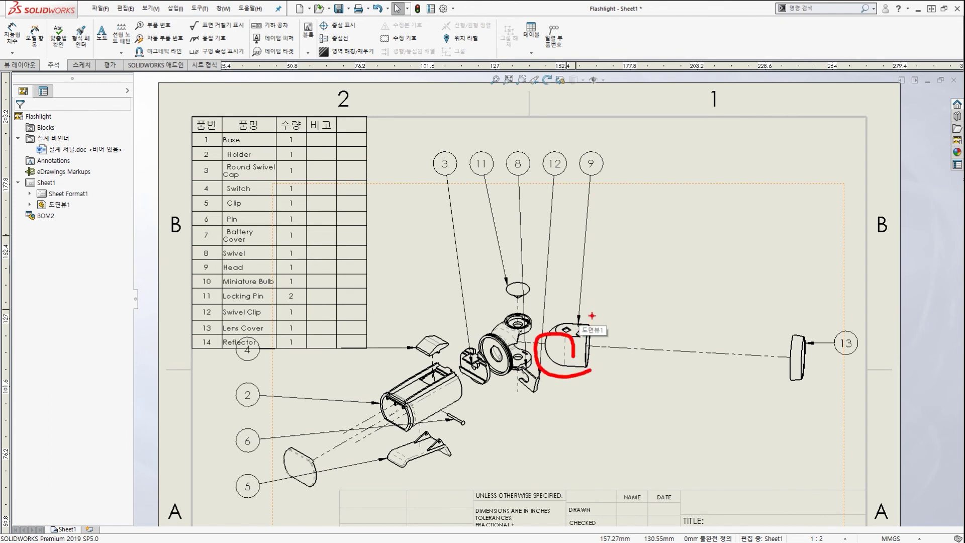
pyautogui.press('Escape')
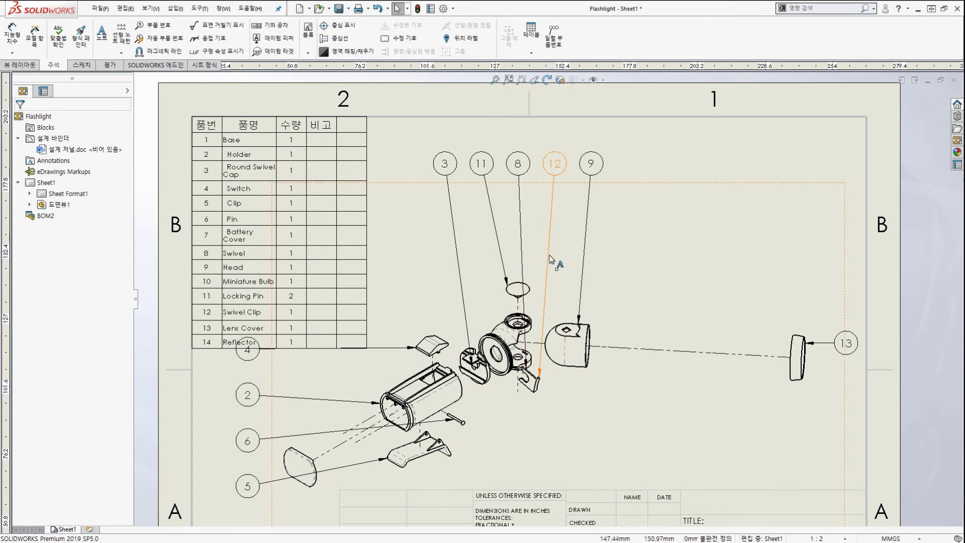
# Open the Auto Balloon settings to check the option for inserting magnetic lines, and close them.
pyautogui.click(346, 209)
pyautogui.click(160, 38)
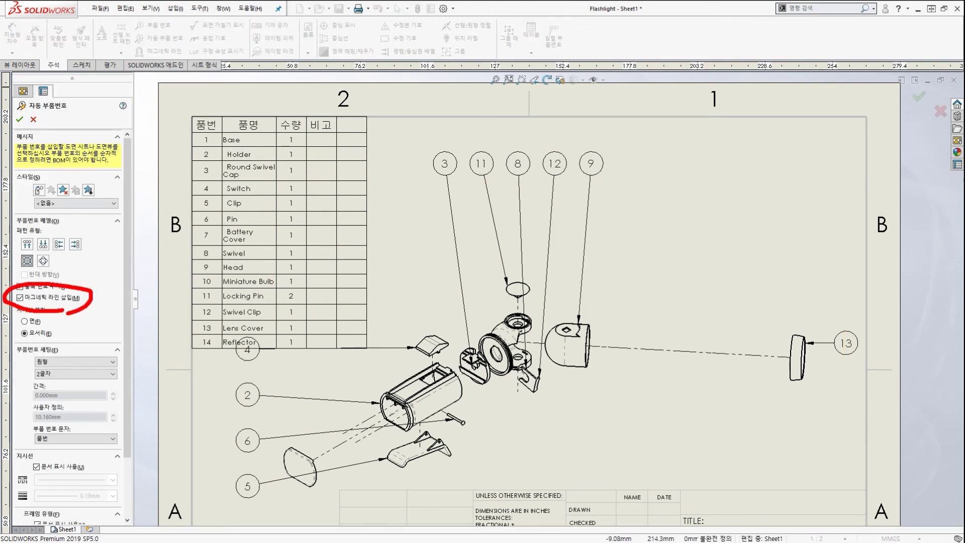
pyautogui.press('Return')
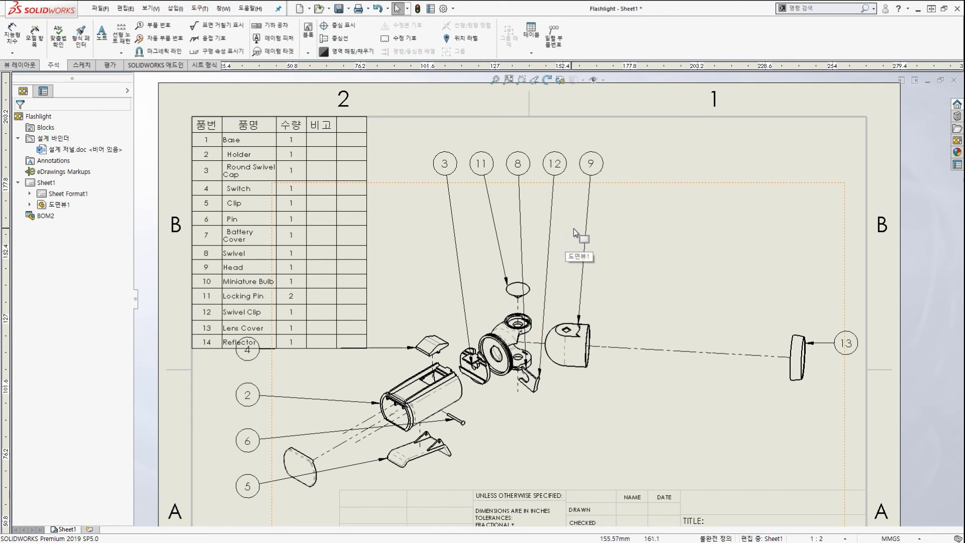
# Move the upper magnetic line with balloons 3, 11, 8, 12 and 9 down closer to the exploded flashlight.
pyautogui.click(564, 171)
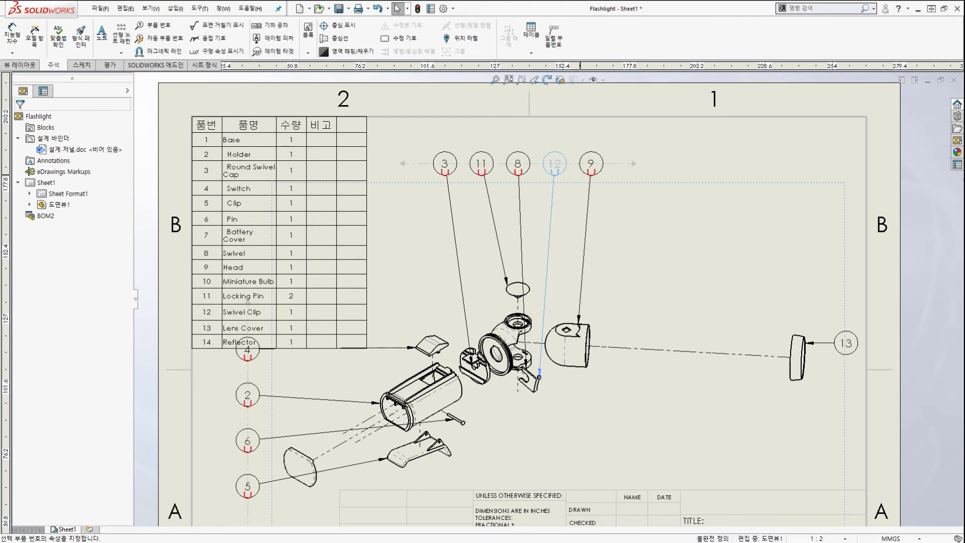
pyautogui.moveTo(420, 163)
pyautogui.mouseDown()
pyautogui.moveTo(623, 163)
pyautogui.moveTo(628, 172)
pyautogui.mouseUp()
pyautogui.moveTo(436, 147)
pyautogui.mouseDown()
pyautogui.moveTo(426, 178)
pyautogui.moveTo(475, 185)
pyautogui.mouseUp()
pyautogui.moveTo(622, 221)
pyautogui.mouseDown()
pyautogui.moveTo(416, 223)
pyautogui.moveTo(645, 178)
pyautogui.moveTo(634, 208)
pyautogui.mouseUp()
pyautogui.press('Escape')
pyautogui.moveTo(625, 167)
pyautogui.mouseDown()
pyautogui.moveTo(629, 213)
pyautogui.moveTo(656, 248)
pyautogui.moveTo(706, 215)
pyautogui.moveTo(653, 197)
pyautogui.moveTo(623, 222)
pyautogui.moveTo(659, 223)
pyautogui.moveTo(570, 210)
pyautogui.moveTo(631, 238)
pyautogui.moveTo(638, 224)
pyautogui.moveTo(627, 230)
pyautogui.moveTo(635, 238)
pyautogui.moveTo(629, 224)
pyautogui.moveTo(208, 76)
pyautogui.moveTo(70, 89)
pyautogui.moveTo(35, 121)
pyautogui.moveTo(68, 78)
pyautogui.moveTo(78, 126)
pyautogui.mouseUp()
pyautogui.hotkey('ctrl', '2')
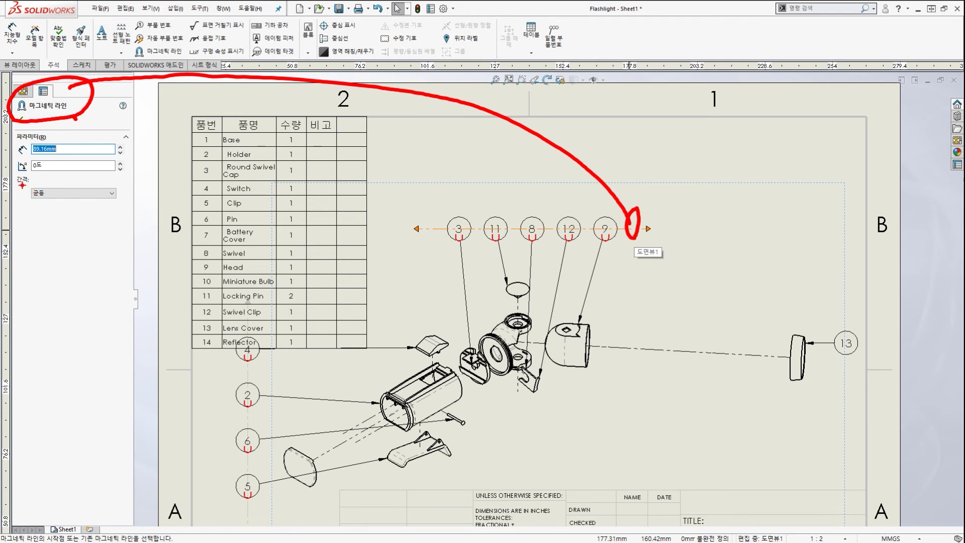
# Check the upper magnetic line's spacing options and stretch the line to a length of about 92.56 mm.
pyautogui.click(110, 198)
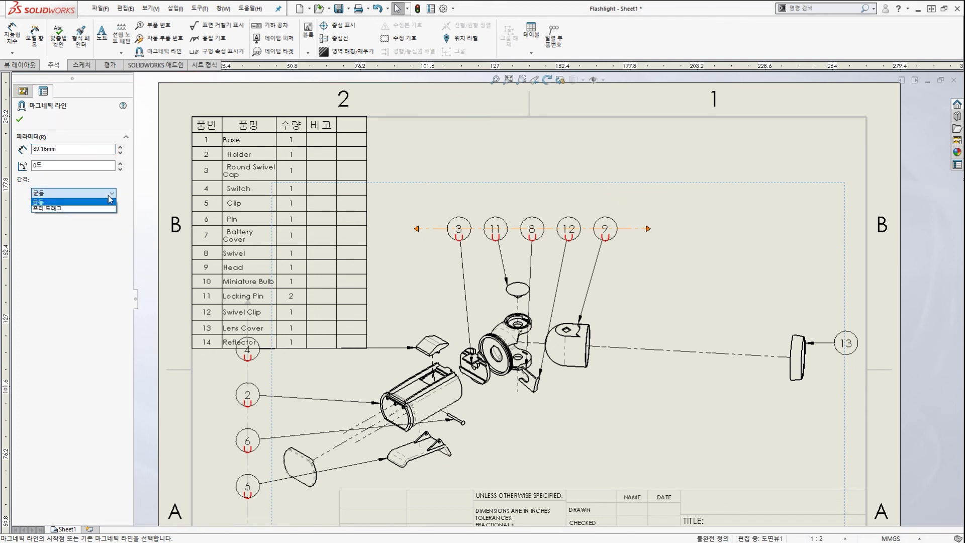
pyautogui.click(141, 183)
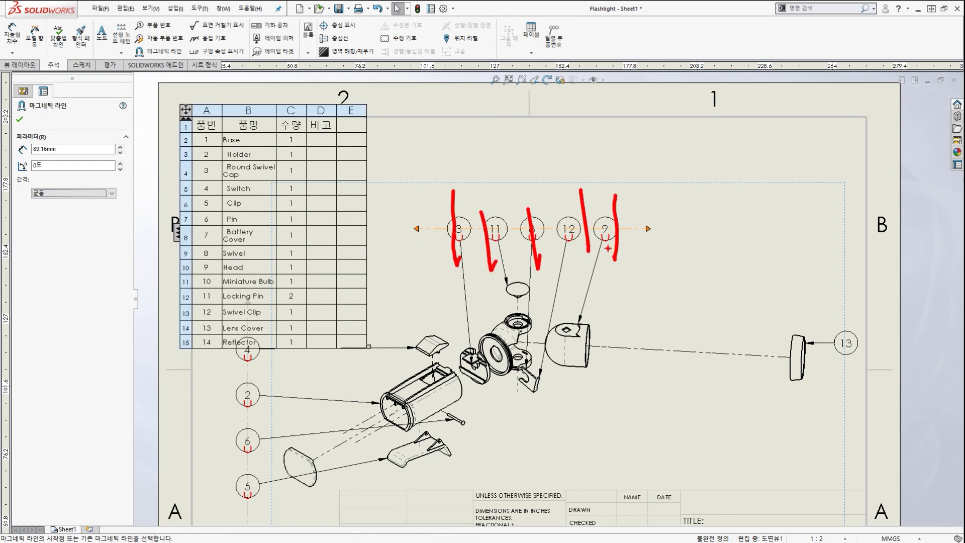
pyautogui.moveTo(103, 209)
pyautogui.mouseDown()
pyautogui.moveTo(89, 165)
pyautogui.moveTo(114, 214)
pyautogui.mouseUp()
pyautogui.press('Escape')
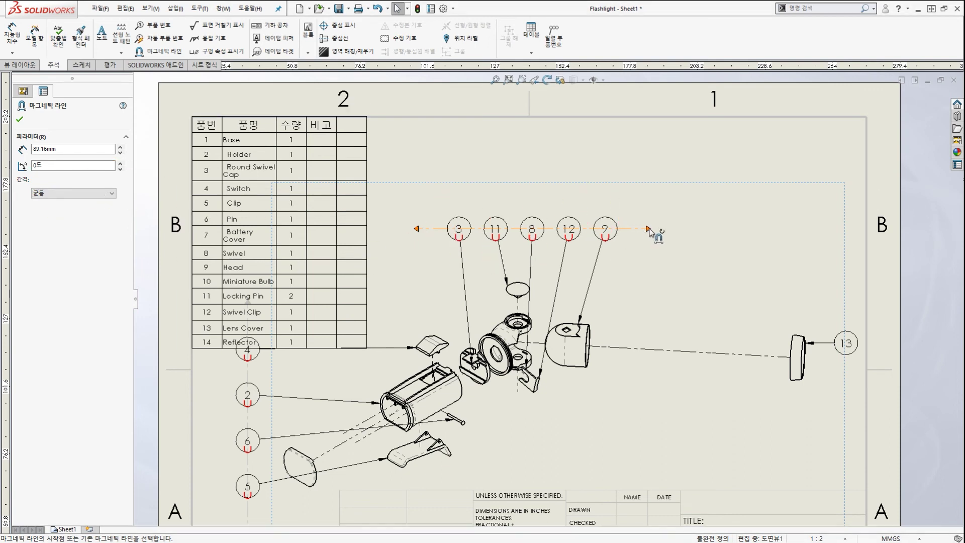
pyautogui.moveTo(649, 230)
pyautogui.mouseDown()
pyautogui.moveTo(930, 224)
pyautogui.moveTo(571, 222)
pyautogui.moveTo(768, 246)
pyautogui.moveTo(779, 288)
pyautogui.moveTo(603, 227)
pyautogui.moveTo(709, 236)
pyautogui.moveTo(764, 229)
pyautogui.moveTo(655, 230)
pyautogui.moveTo(675, 232)
pyautogui.moveTo(548, 274)
pyautogui.moveTo(588, 260)
pyautogui.mouseUp()
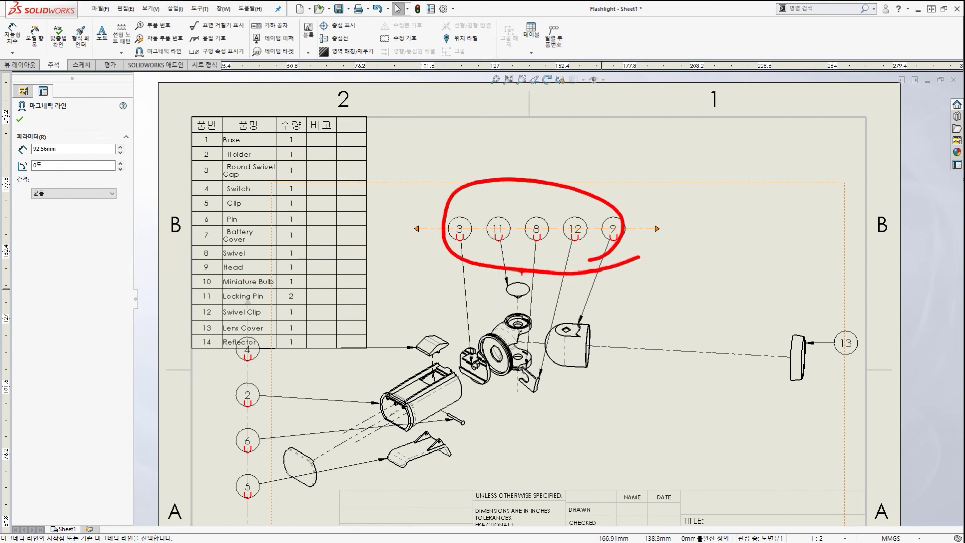
# Examine which balloons sit on the magnetic lines and how balloon 13 is placed beside the Lens Cover.
pyautogui.moveTo(215, 379); pyautogui.dragTo(269, 451)
pyautogui.moveTo(858, 375); pyautogui.dragTo(804, 368)
pyautogui.press('Escape')
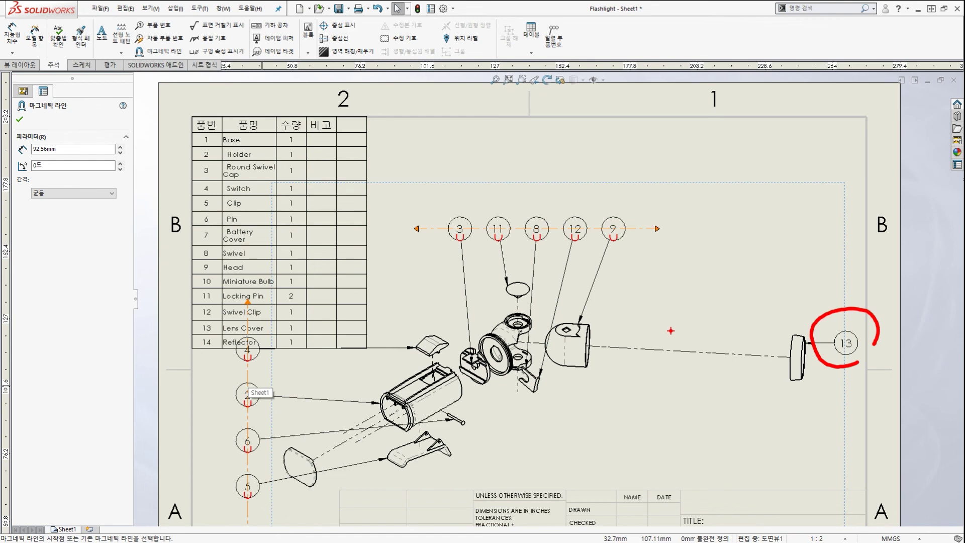
pyautogui.press('Escape')
pyautogui.scroll(-1, 873, 370)
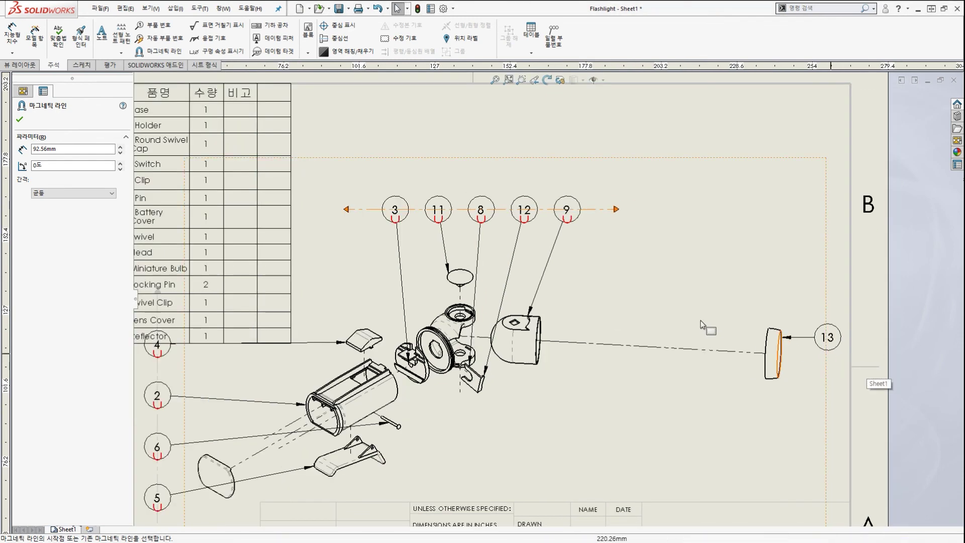
pyautogui.scroll(2, 689, 321)
pyautogui.scroll(-1, 690, 322)
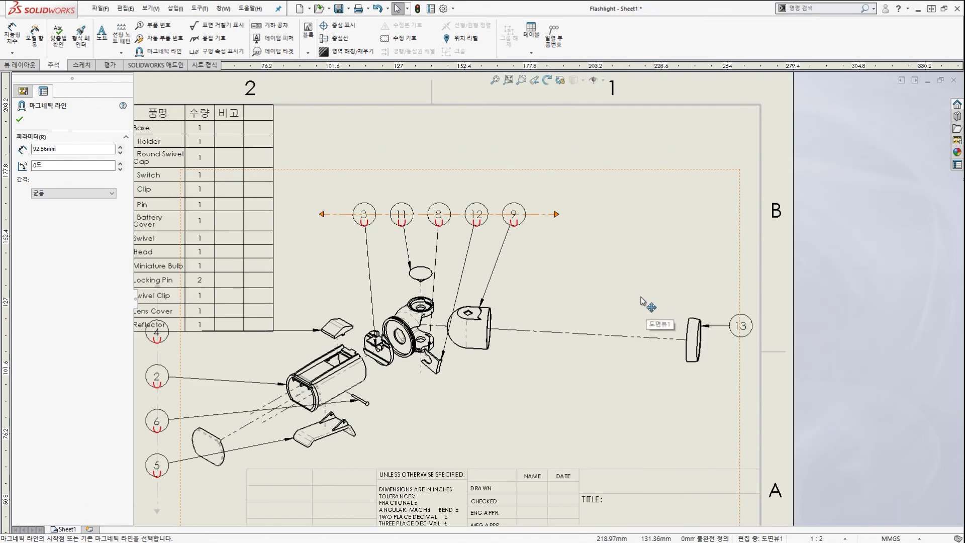
pyautogui.moveTo(721, 204); pyautogui.dragTo(727, 435)
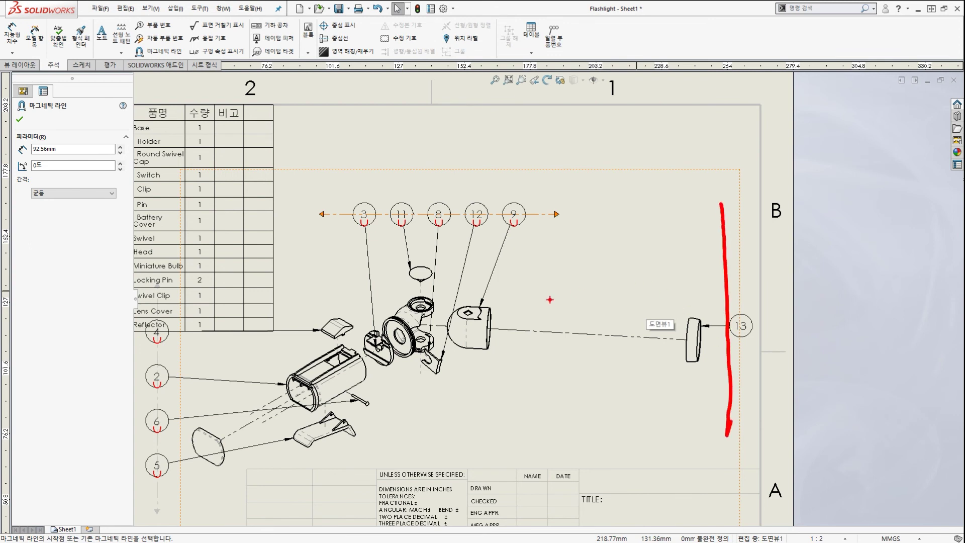
pyautogui.moveTo(756, 332)
pyautogui.mouseDown()
pyautogui.moveTo(570, 291)
pyautogui.moveTo(578, 192)
pyautogui.moveTo(655, 258)
pyautogui.mouseUp()
pyautogui.moveTo(591, 246)
pyautogui.mouseDown()
pyautogui.moveTo(579, 266)
pyautogui.moveTo(583, 249)
pyautogui.mouseUp()
pyautogui.press('Escape')
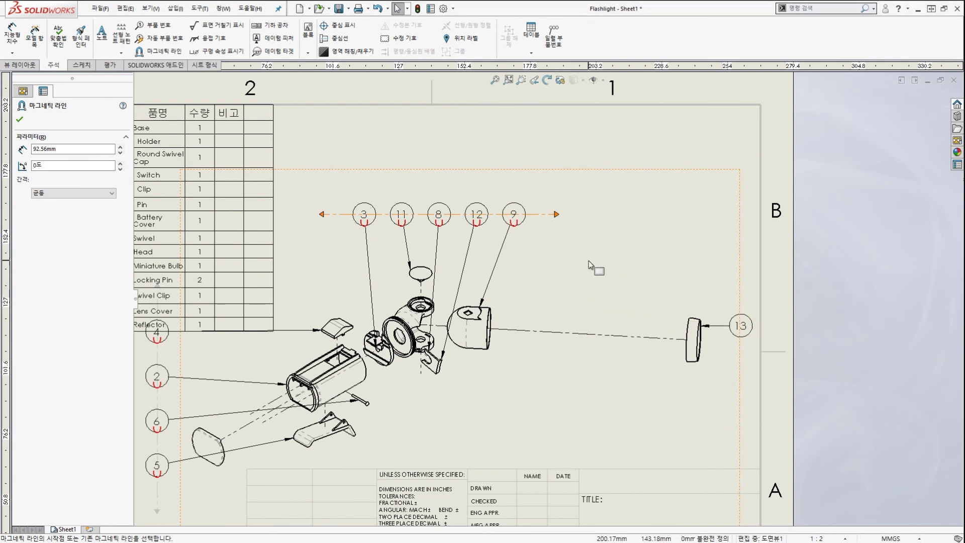
pyautogui.press('Escape')
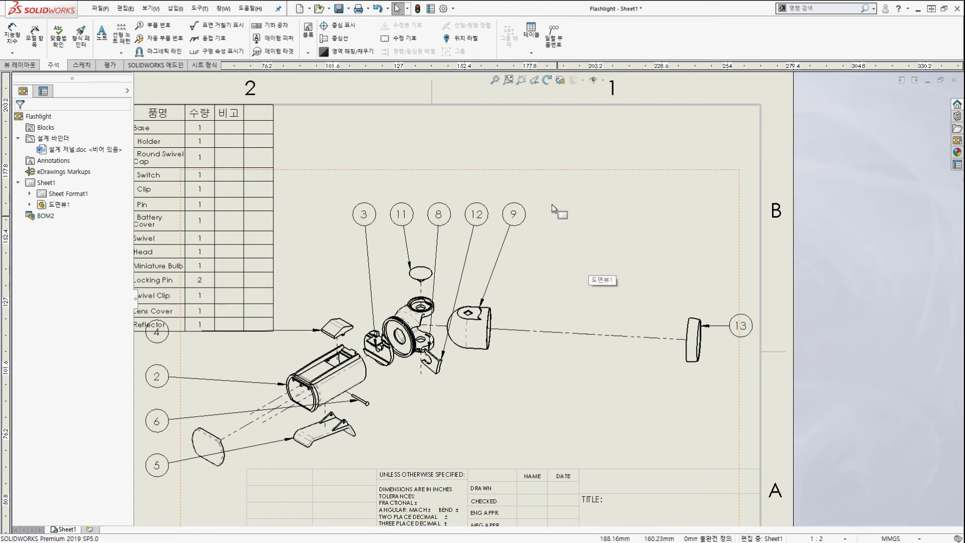
# Draw a slanted magnetic line near the Lens Cover that catches balloon 13, about 99.5 mm long at 140.6°.
pyautogui.moveTo(157, 50); pyautogui.dragTo(187, 61)
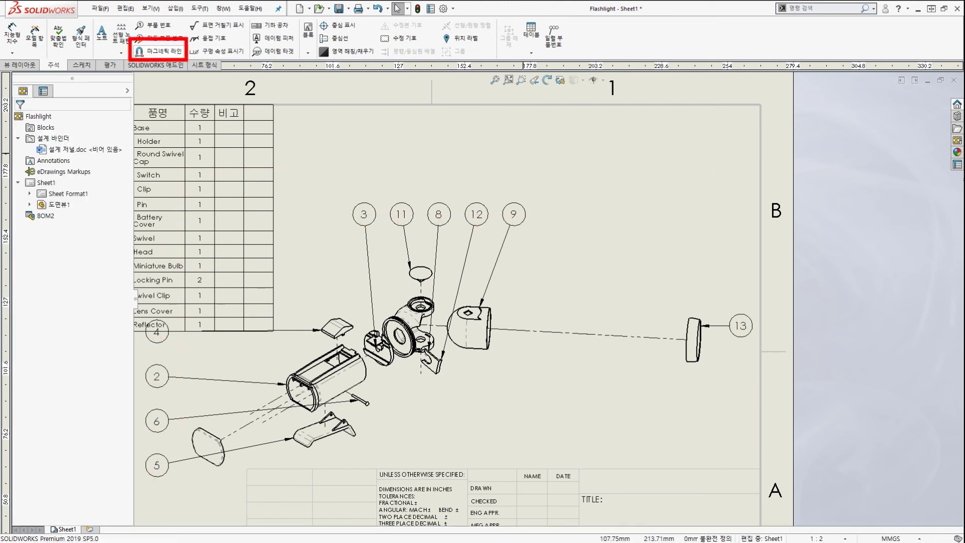
pyautogui.press('Escape')
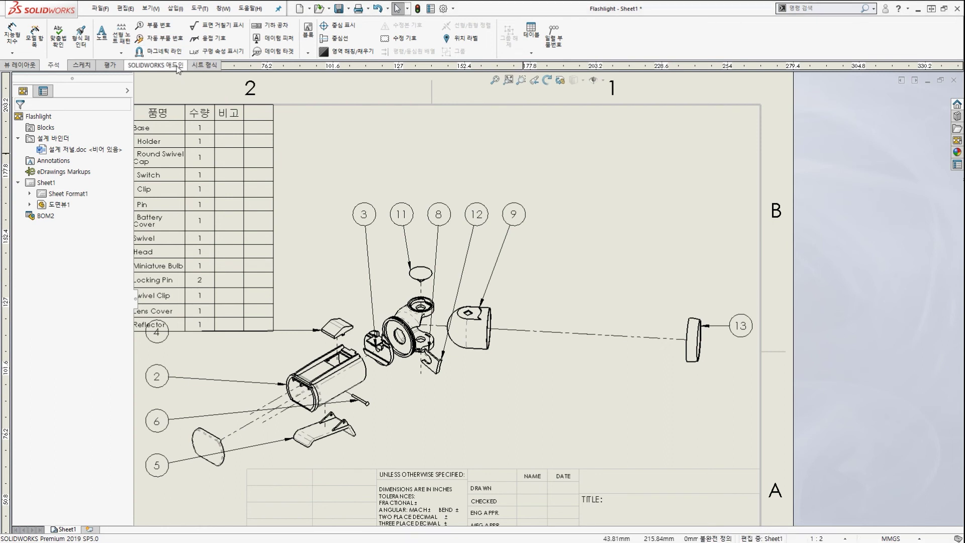
pyautogui.click(159, 50)
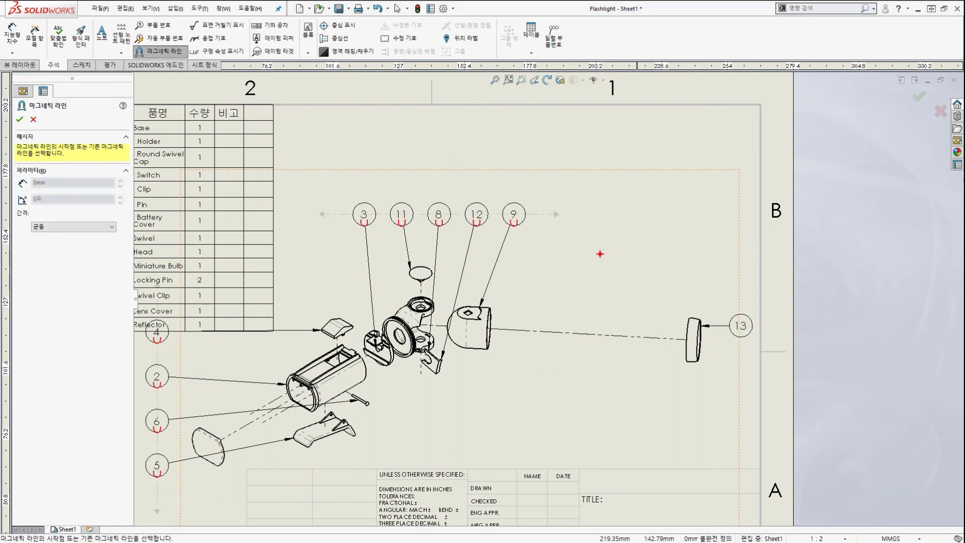
pyautogui.moveTo(775, 361)
pyautogui.mouseDown()
pyautogui.moveTo(754, 281)
pyautogui.moveTo(784, 321)
pyautogui.moveTo(795, 263)
pyautogui.mouseUp()
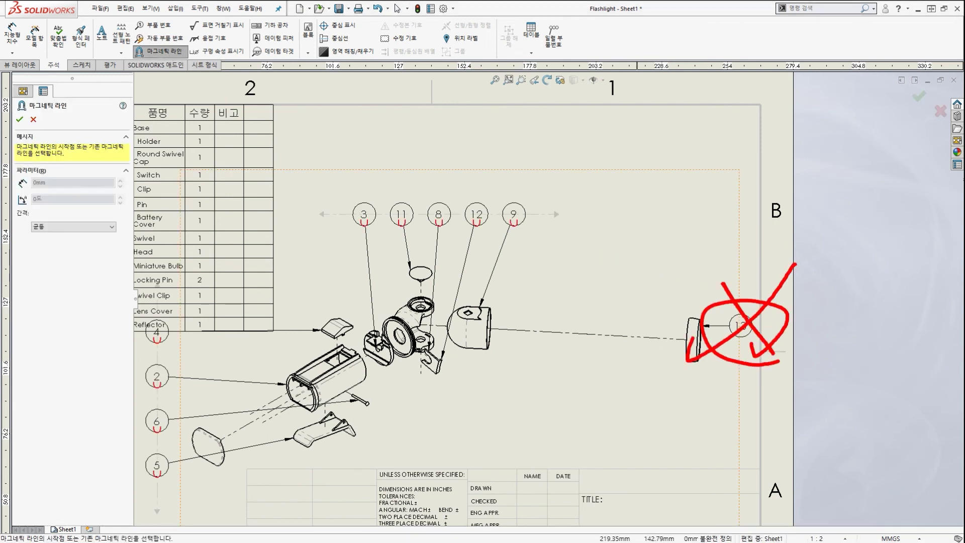
pyautogui.press('Escape')
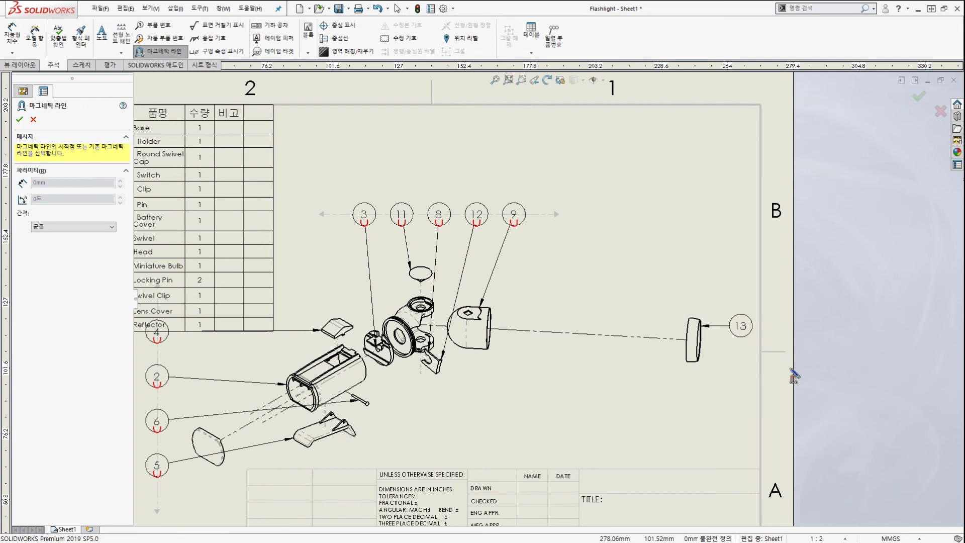
pyautogui.click(789, 369)
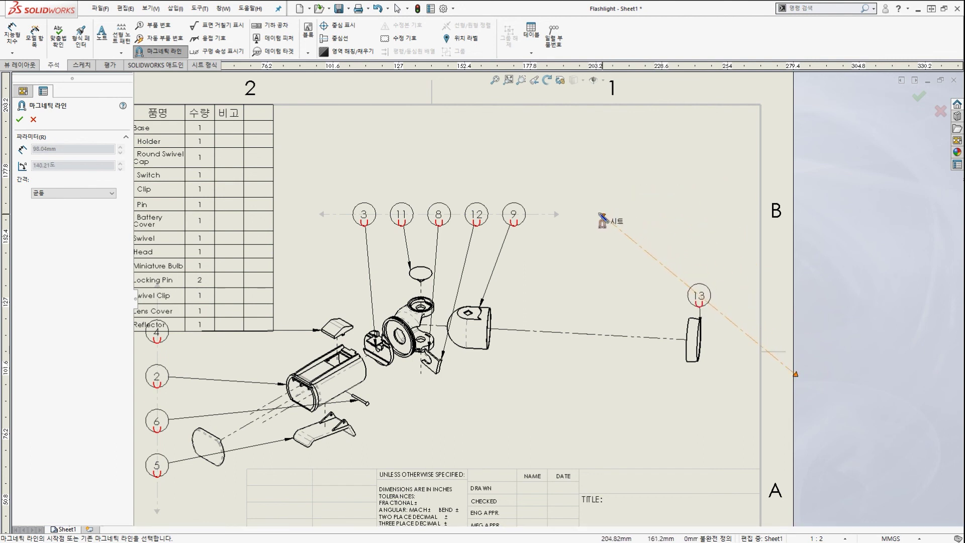
pyautogui.click(601, 215)
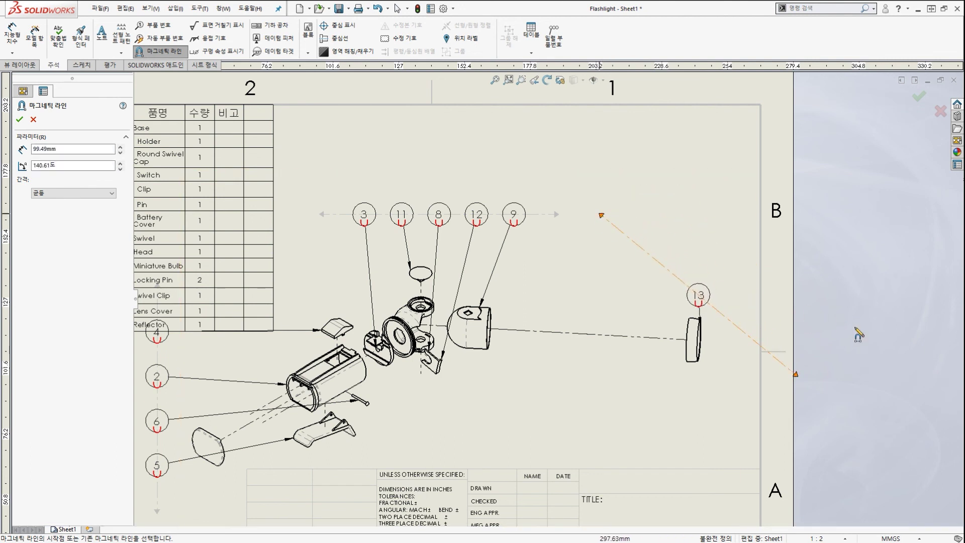
pyautogui.press('Escape')
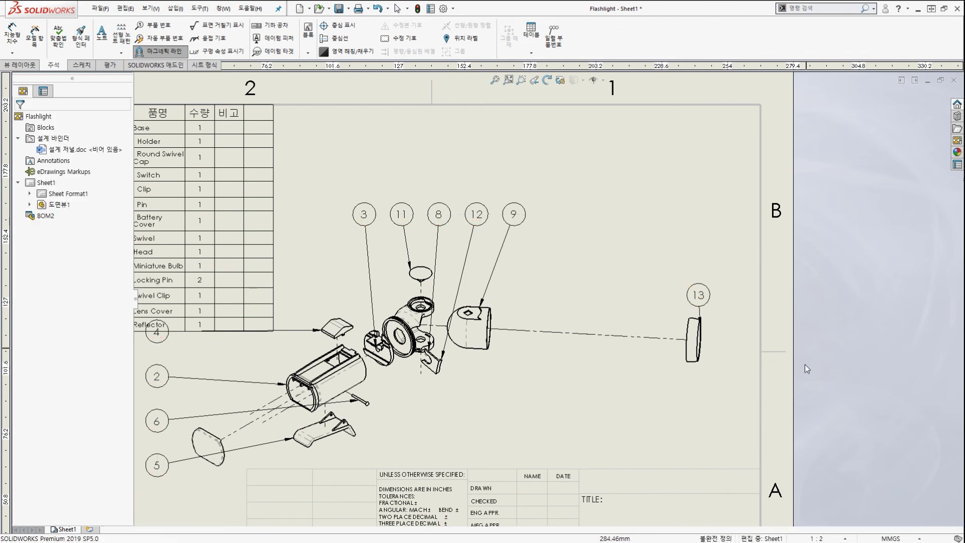
# Shorten the slanted magnetic line to about 54 mm at 154° and snap balloon 9 onto it beside balloon 13.
pyautogui.click(710, 303)
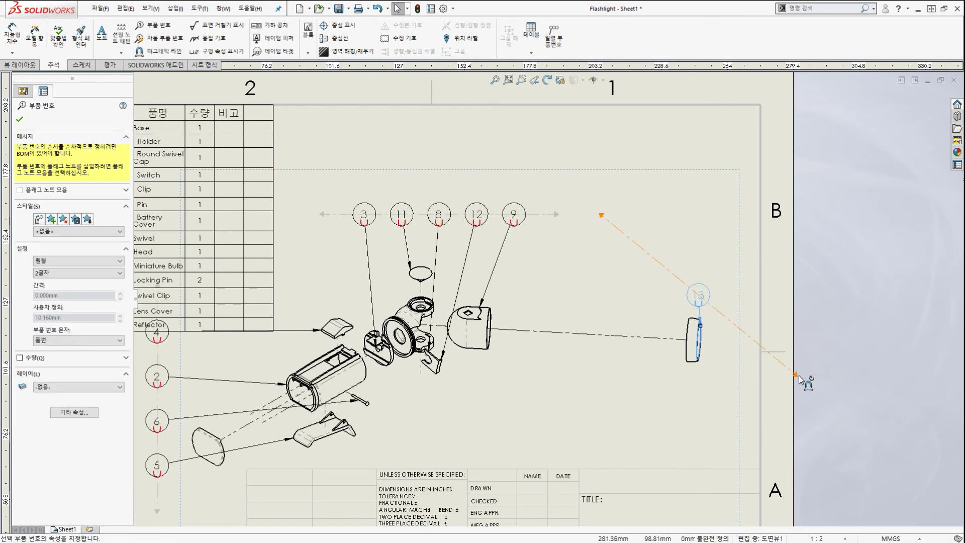
pyautogui.moveTo(802, 381); pyautogui.dragTo(723, 273)
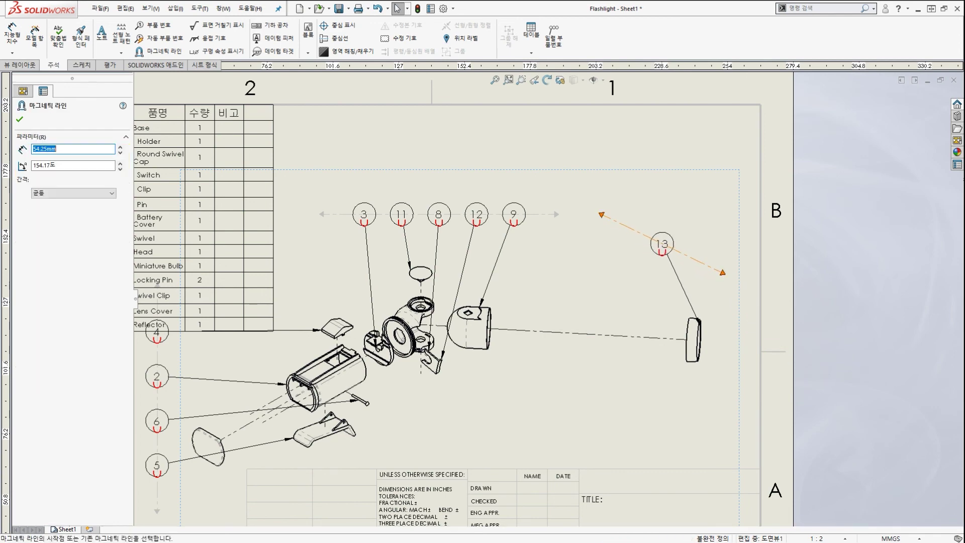
pyautogui.scroll(-3, 635, 269)
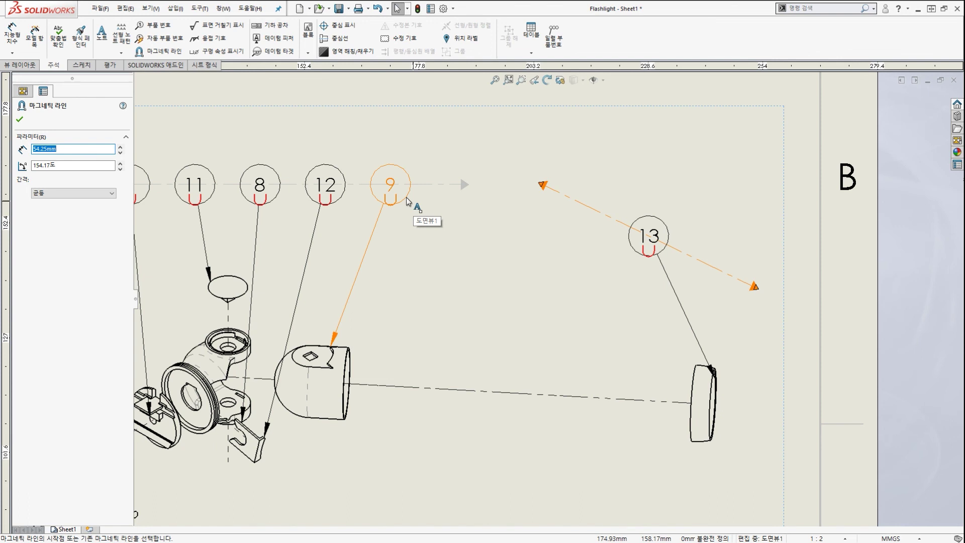
pyautogui.moveTo(409, 201); pyautogui.dragTo(619, 232)
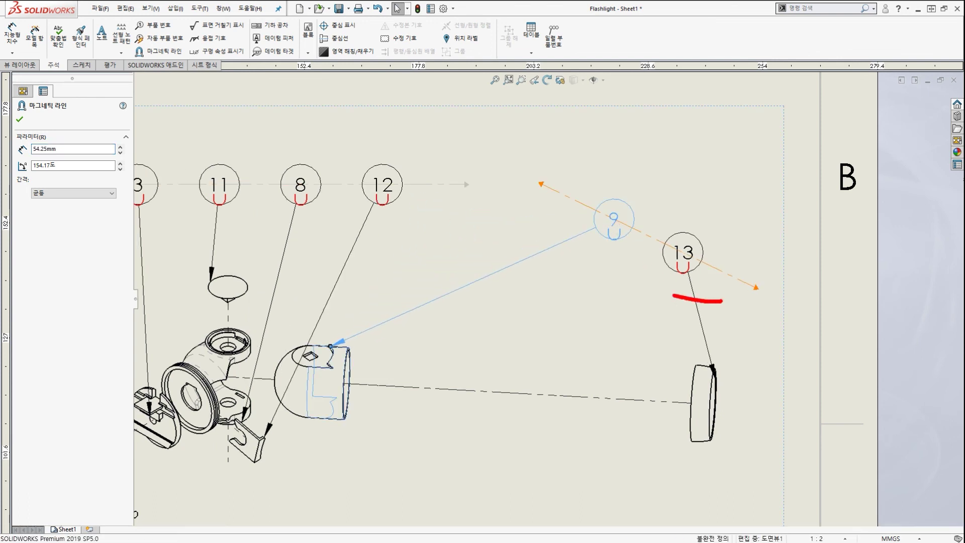
pyautogui.moveTo(674, 297); pyautogui.dragTo(658, 257)
pyautogui.moveTo(583, 201); pyautogui.dragTo(711, 260)
pyautogui.moveTo(743, 267); pyautogui.dragTo(760, 280)
pyautogui.moveTo(772, 288); pyautogui.dragTo(777, 292)
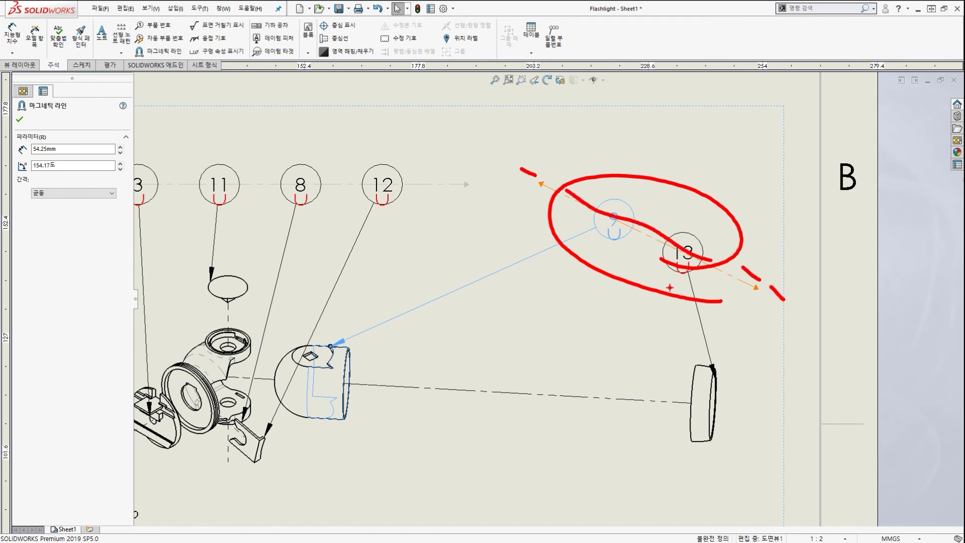
pyautogui.press('Escape')
# Examine the balloon layout around the exploded view and the path of balloon 12's leader to the Swivel Clip.
pyautogui.scroll(3, 496, 286)
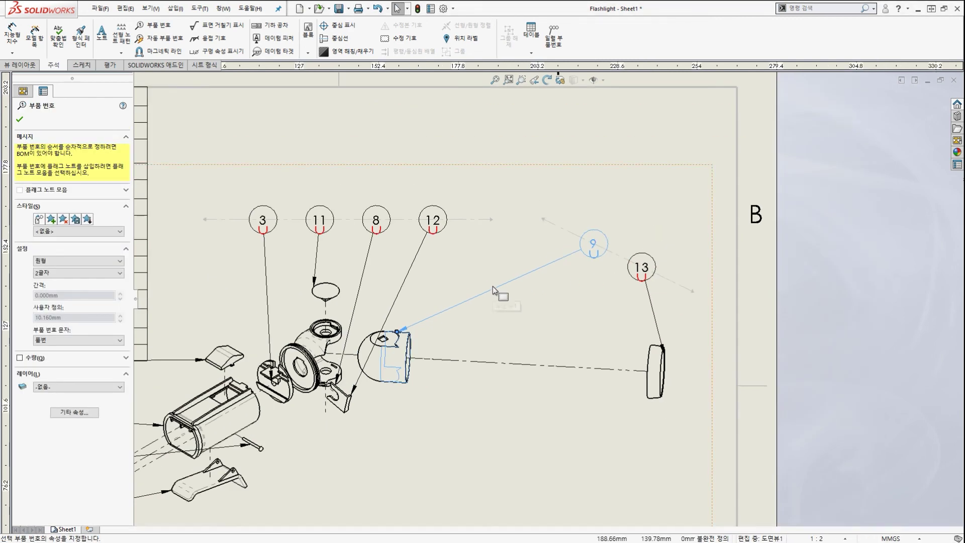
pyautogui.scroll(-3, 428, 365)
pyautogui.scroll(3, 439, 386)
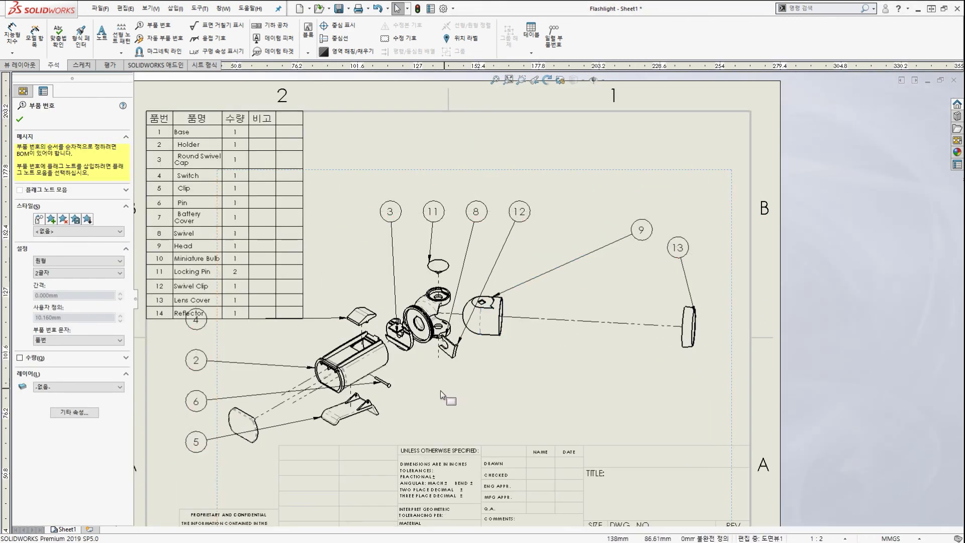
pyautogui.click(439, 379)
pyautogui.scroll(-3, 440, 379)
pyautogui.moveTo(540, 180)
pyautogui.mouseDown()
pyautogui.moveTo(526, 162)
pyautogui.moveTo(558, 222)
pyautogui.mouseUp()
pyautogui.moveTo(457, 316); pyautogui.dragTo(483, 380)
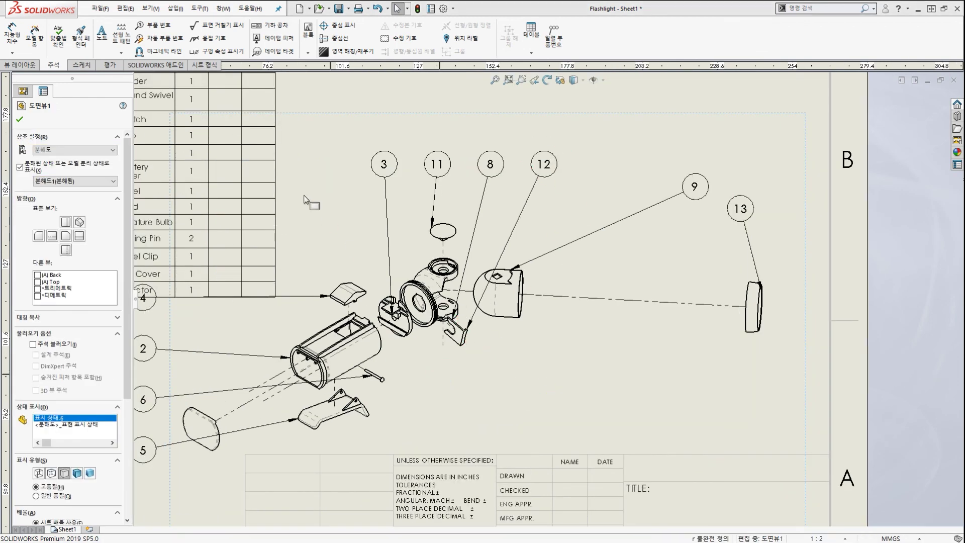
pyautogui.press('Escape')
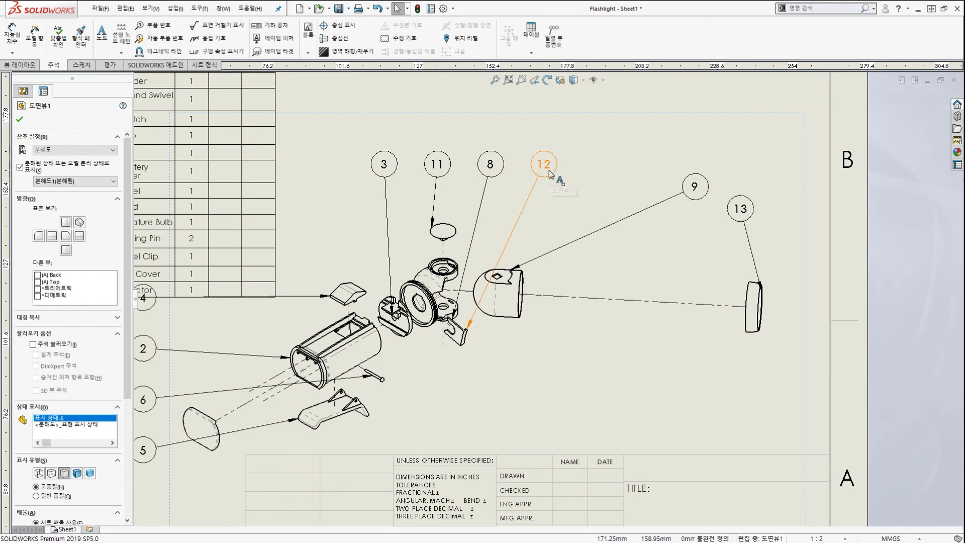
# Move balloons 12 and 8 off the upper magnetic line to the free area below the Head.
pyautogui.moveTo(549, 172); pyautogui.dragTo(562, 257)
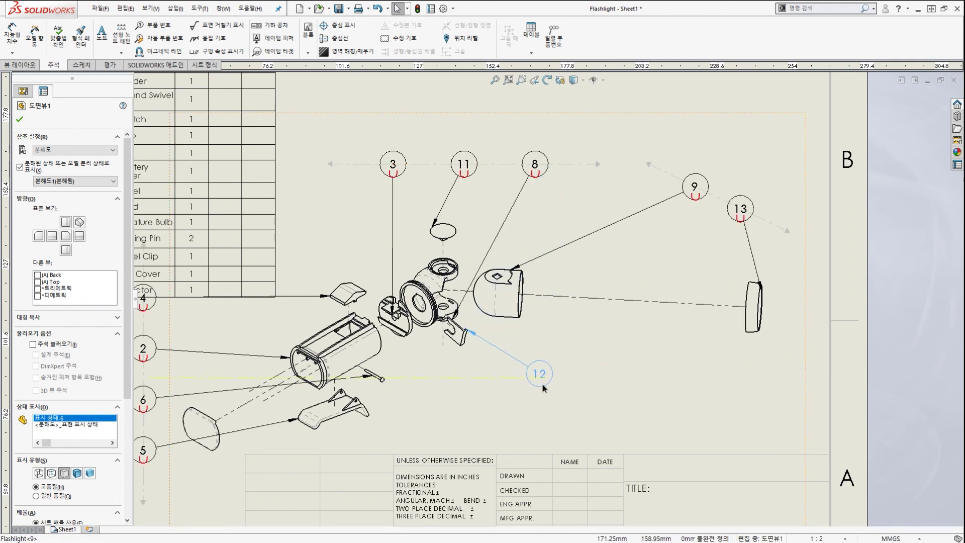
pyautogui.moveTo(543, 385)
pyautogui.mouseDown()
pyautogui.moveTo(532, 396)
pyautogui.moveTo(538, 385)
pyautogui.mouseUp()
pyautogui.scroll(-3, 522, 201)
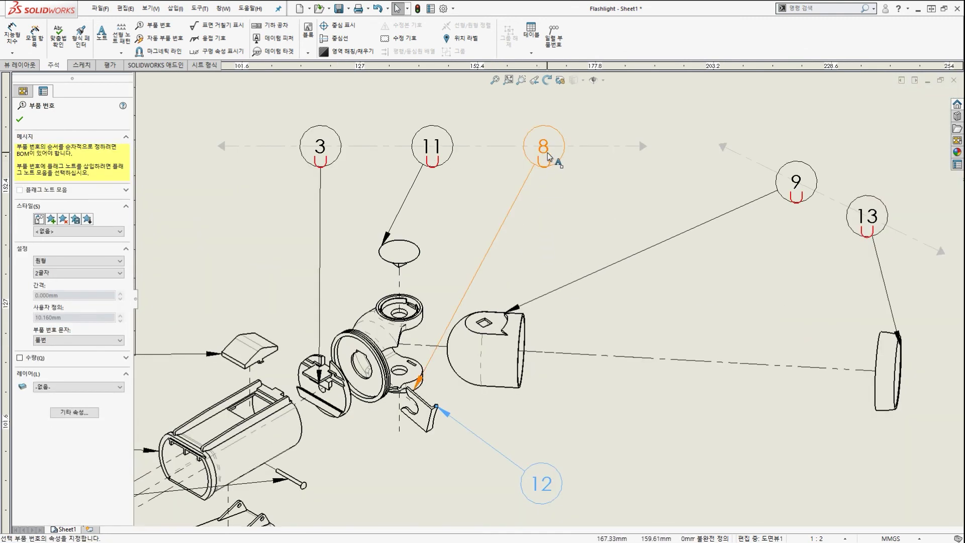
pyautogui.moveTo(551, 167); pyautogui.dragTo(561, 423)
pyautogui.scroll(3, 557, 413)
pyautogui.scroll(-2, 543, 362)
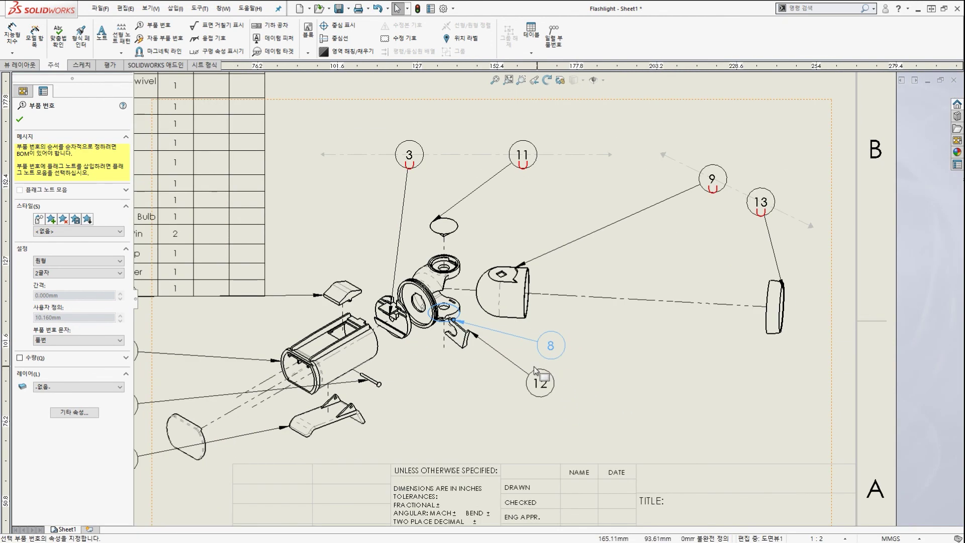
pyautogui.press('Escape')
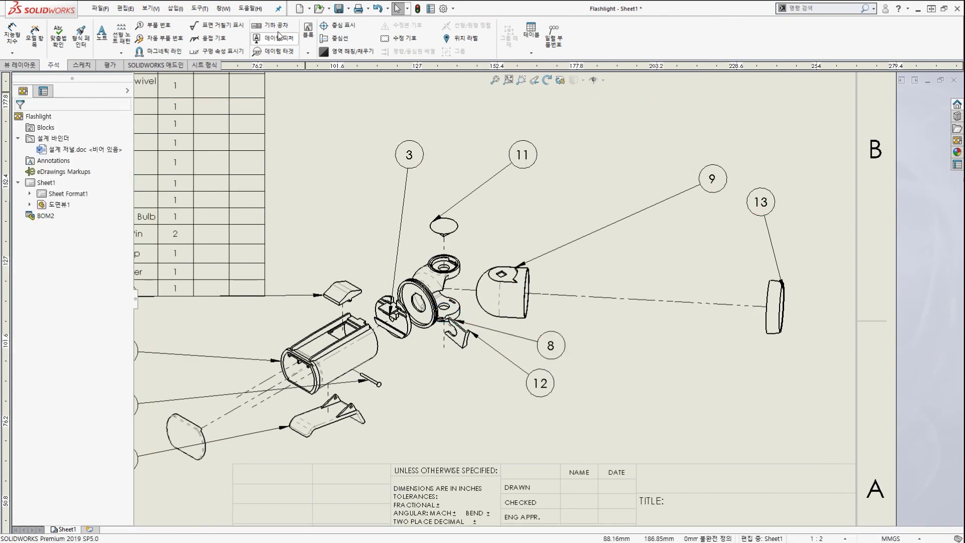
# Draw a slanted magnetic line below the Head through balloons 12 and 8, about 50 mm long at 63°.
pyautogui.click(160, 50)
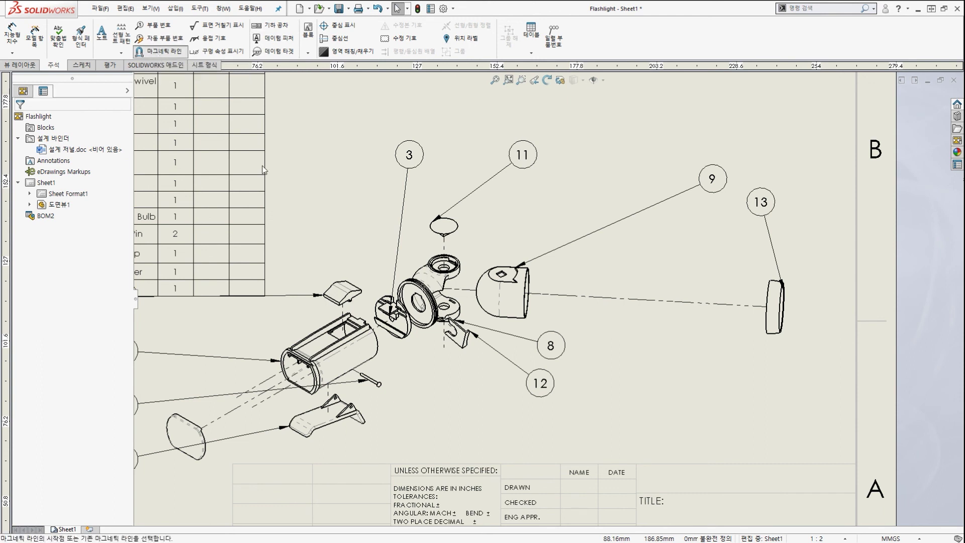
pyautogui.click(497, 456)
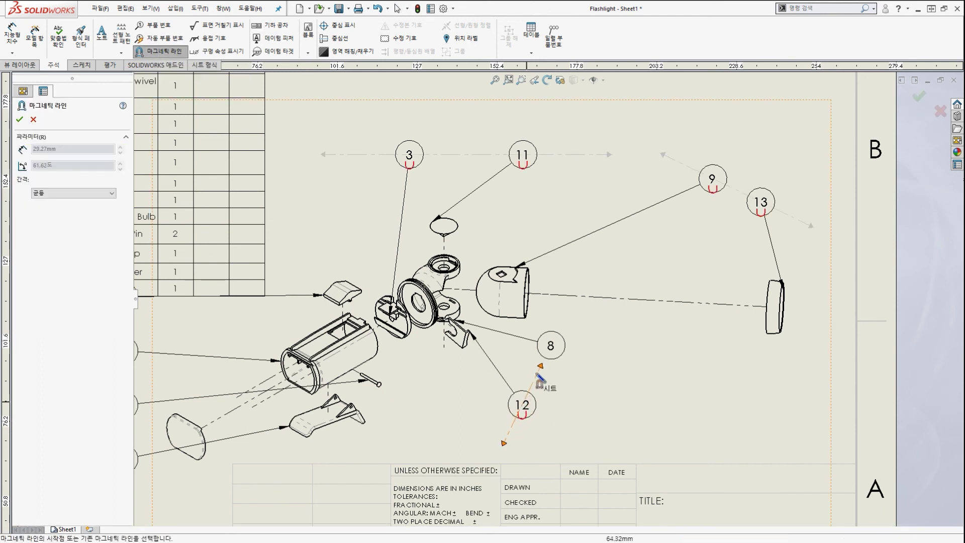
pyautogui.click(568, 327)
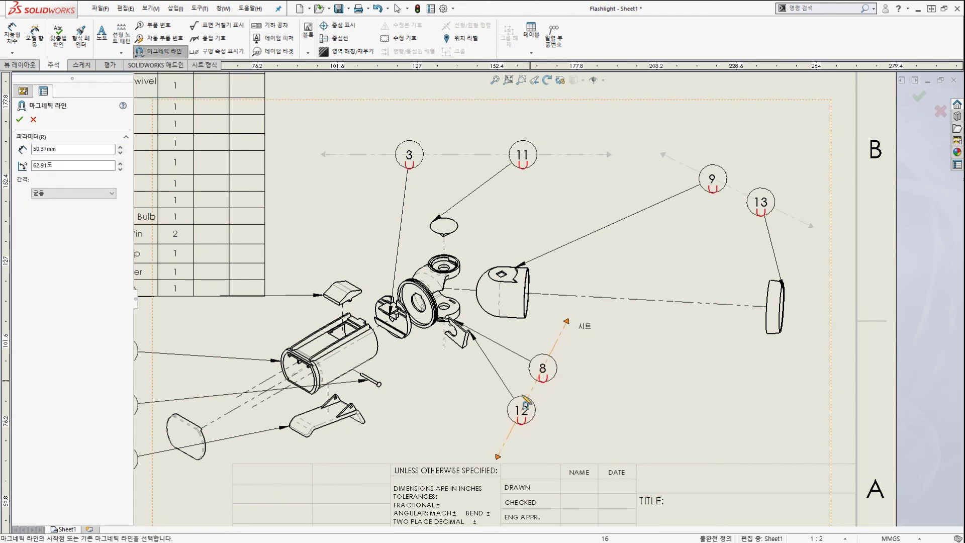
pyautogui.press('Escape')
# Move the magnetic column of balloons 4, 2, 6 and 5 down and slightly inward, clear of the bill of materials.
pyautogui.scroll(-2, 503, 377)
pyautogui.scroll(-2, 476, 312)
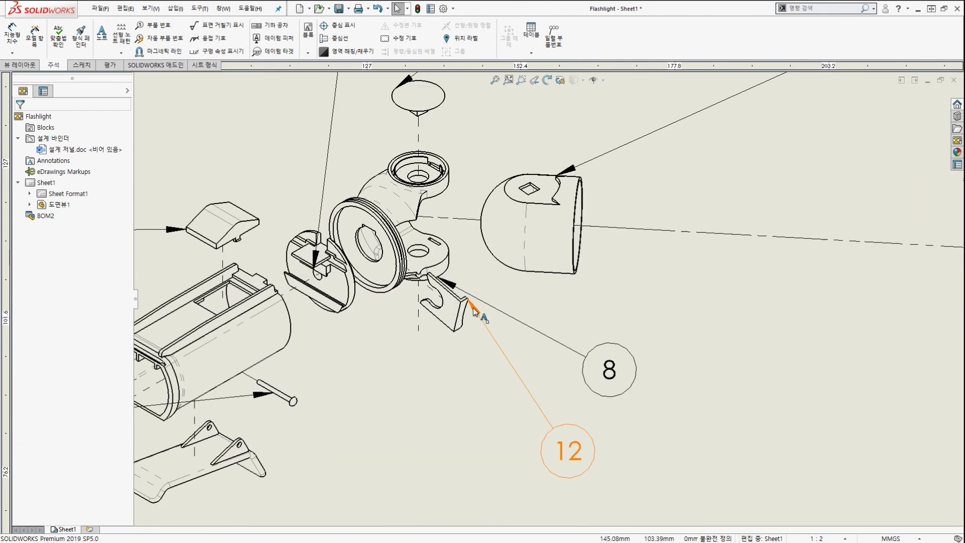
pyautogui.scroll(5, 476, 312)
pyautogui.scroll(-1, 269, 347)
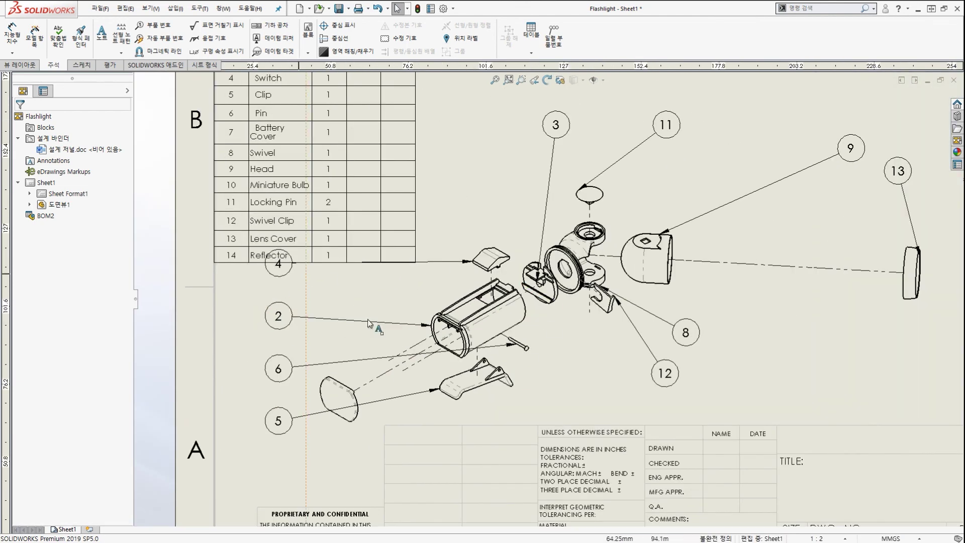
pyautogui.click(278, 310)
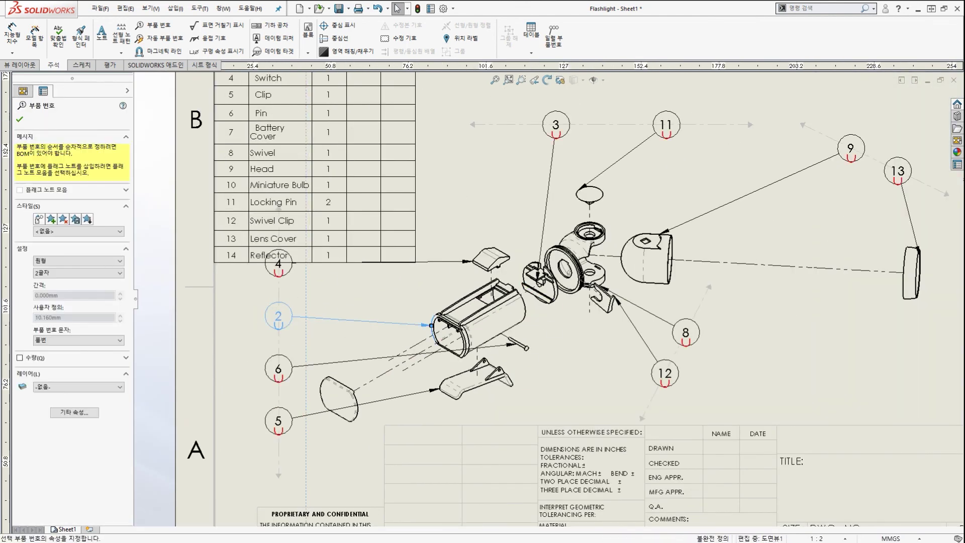
pyautogui.moveTo(275, 292); pyautogui.dragTo(293, 315)
pyautogui.press('Escape')
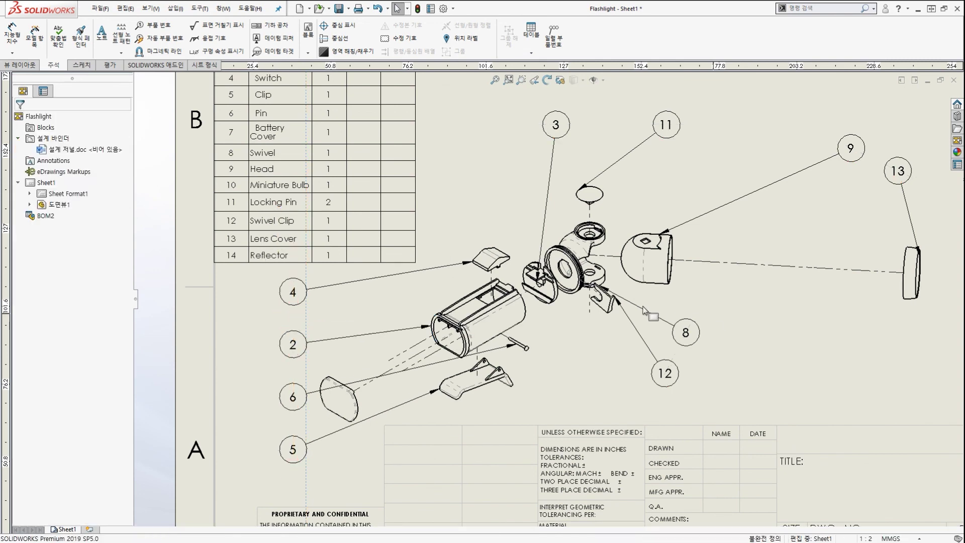
# Reattach the arrowhead of balloon 12's leader to the bottom edge of the Swivel Clip.
pyautogui.scroll(-2, 653, 307)
pyautogui.scroll(-6, 597, 303)
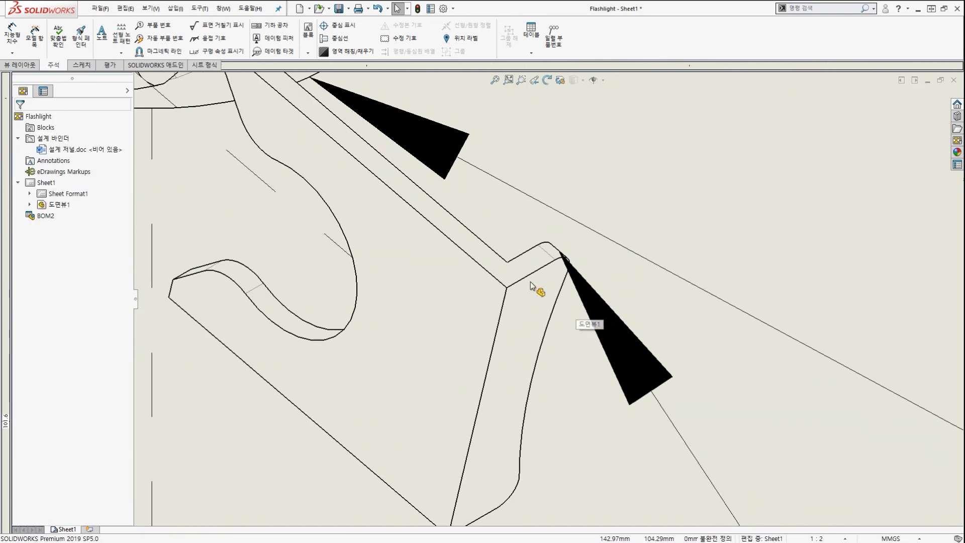
pyautogui.scroll(2, 555, 281)
pyautogui.hotkey('ctrl', '2')
pyautogui.moveTo(594, 288); pyautogui.dragTo(542, 298)
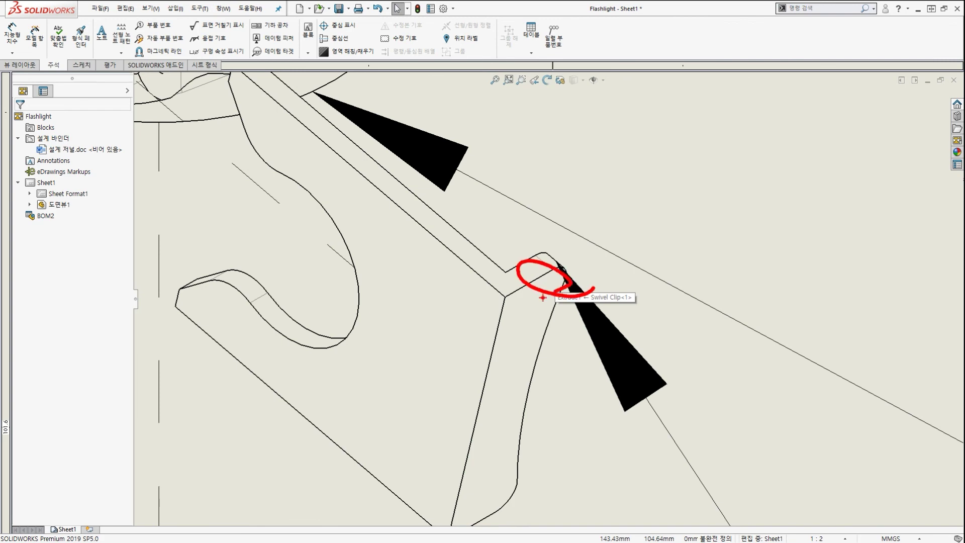
pyautogui.press('Escape')
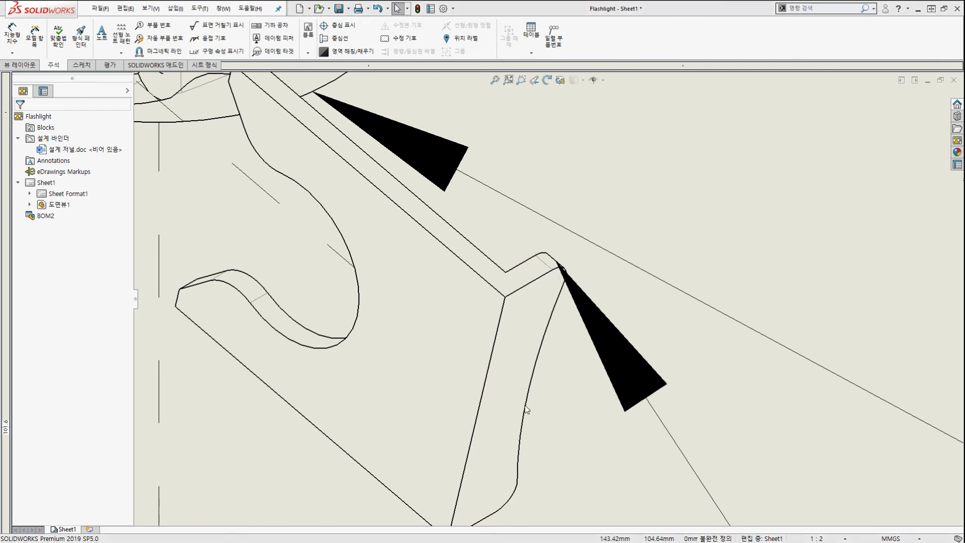
pyautogui.scroll(4, 534, 362)
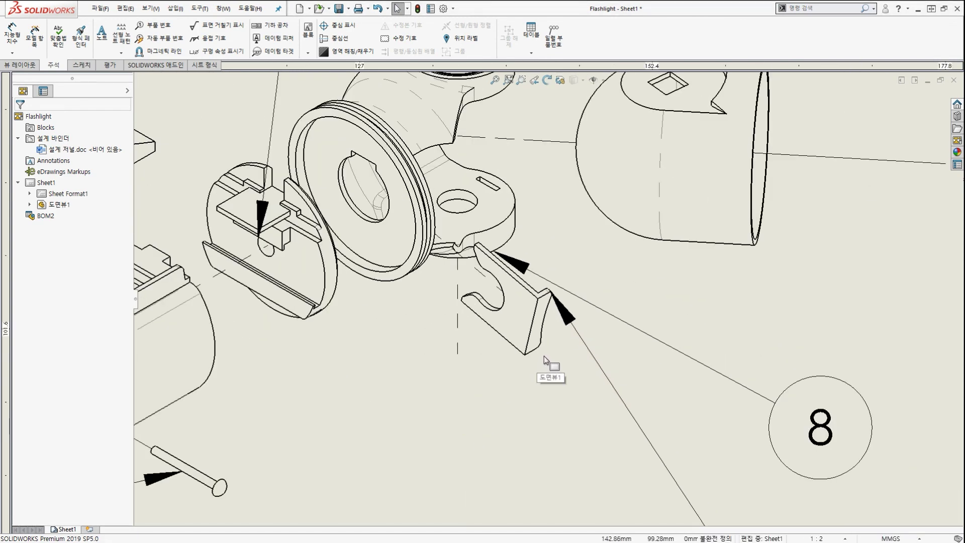
pyautogui.click(566, 317)
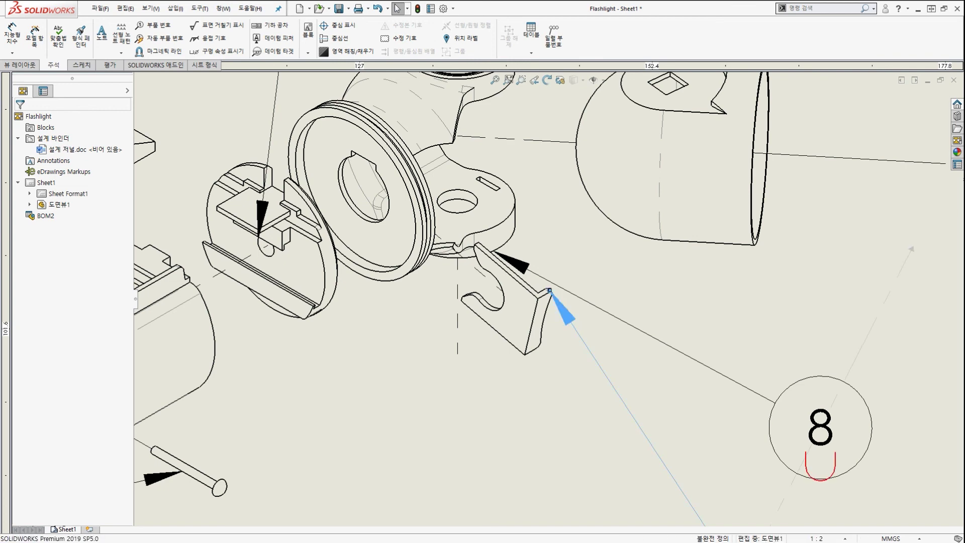
pyautogui.hotkey('ctrl', '1')
pyautogui.scroll(5, 553, 289)
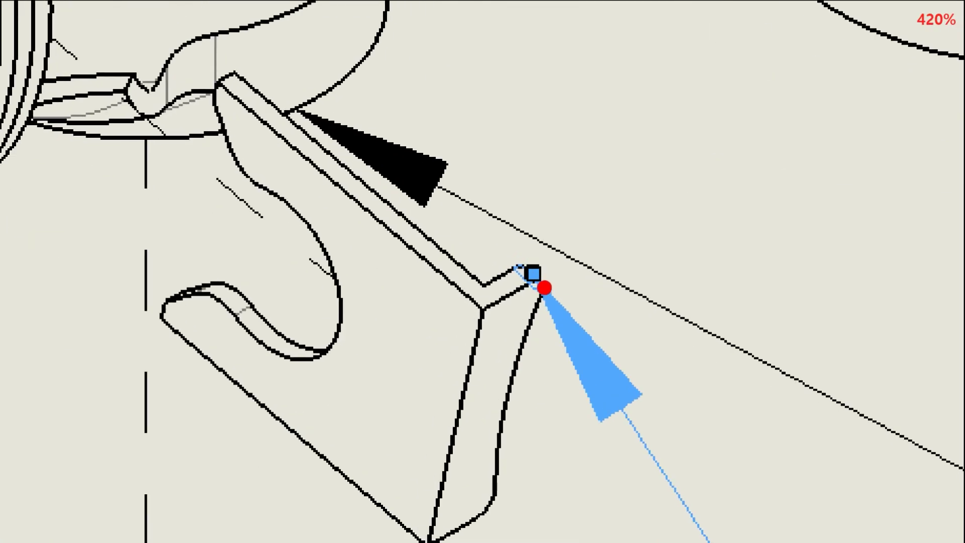
pyautogui.moveTo(548, 291)
pyautogui.mouseDown()
pyautogui.moveTo(534, 298)
pyautogui.moveTo(508, 232)
pyautogui.moveTo(553, 286)
pyautogui.mouseUp()
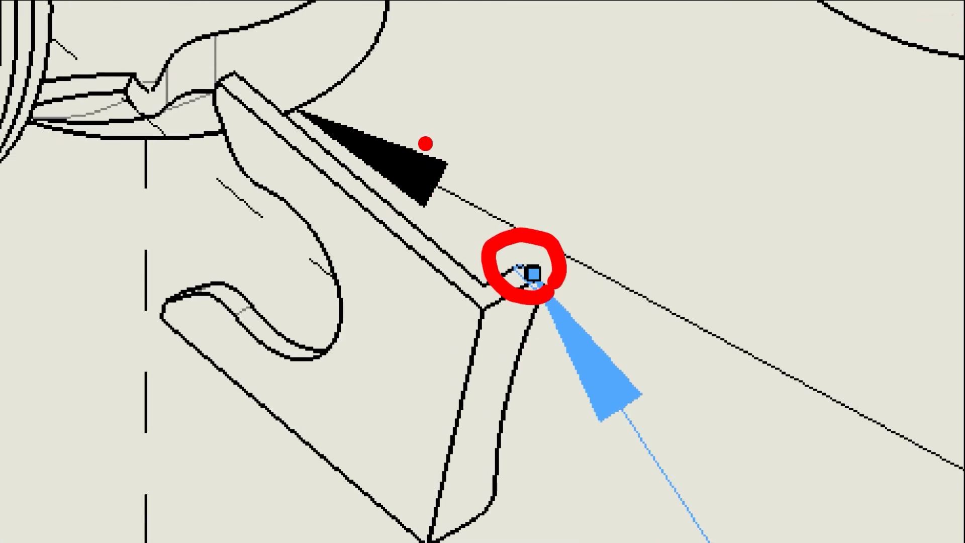
pyautogui.keyDown('ctrl'); pyautogui.moveTo(420, 138); pyautogui.dragTo(468, 188); pyautogui.keyUp('ctrl')
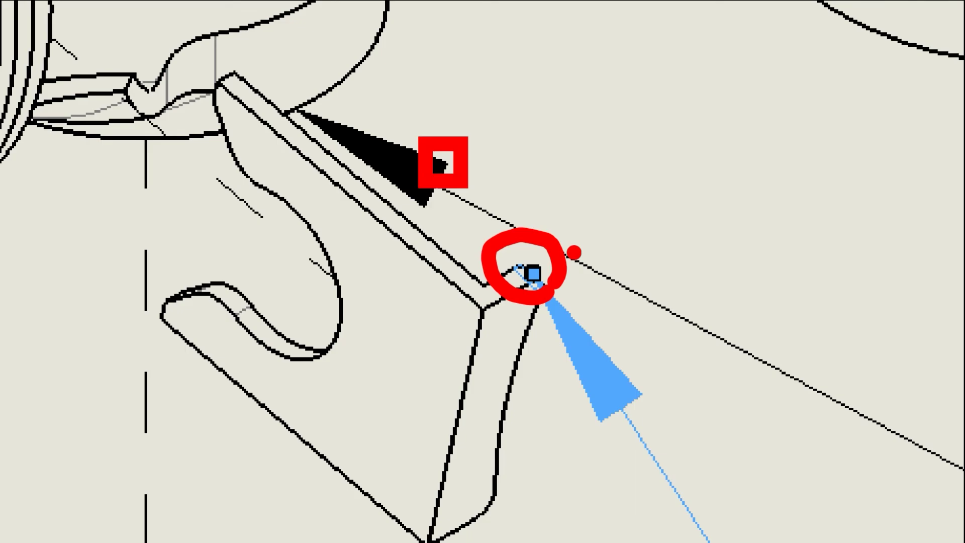
pyautogui.press('Escape')
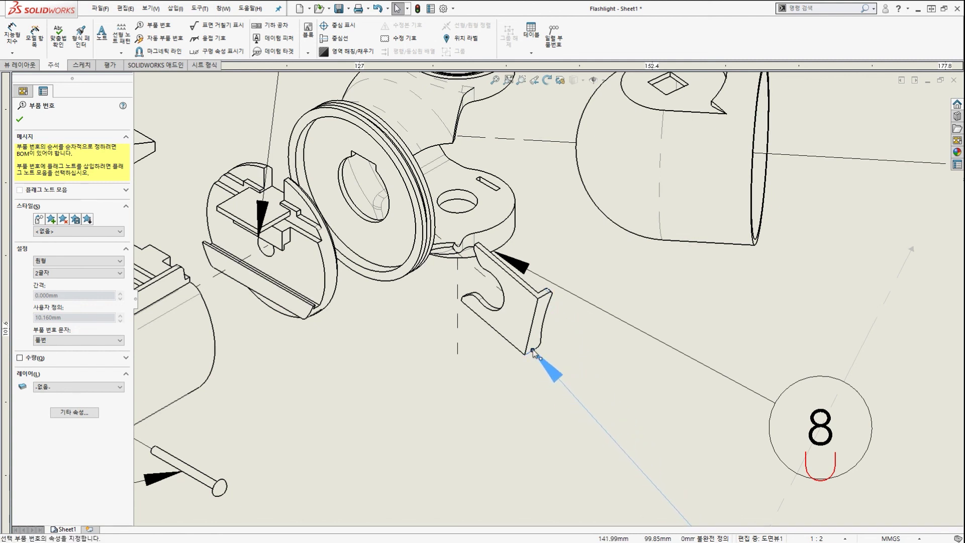
pyautogui.click(533, 351)
pyautogui.scroll(3, 543, 359)
pyautogui.scroll(-4, 544, 322)
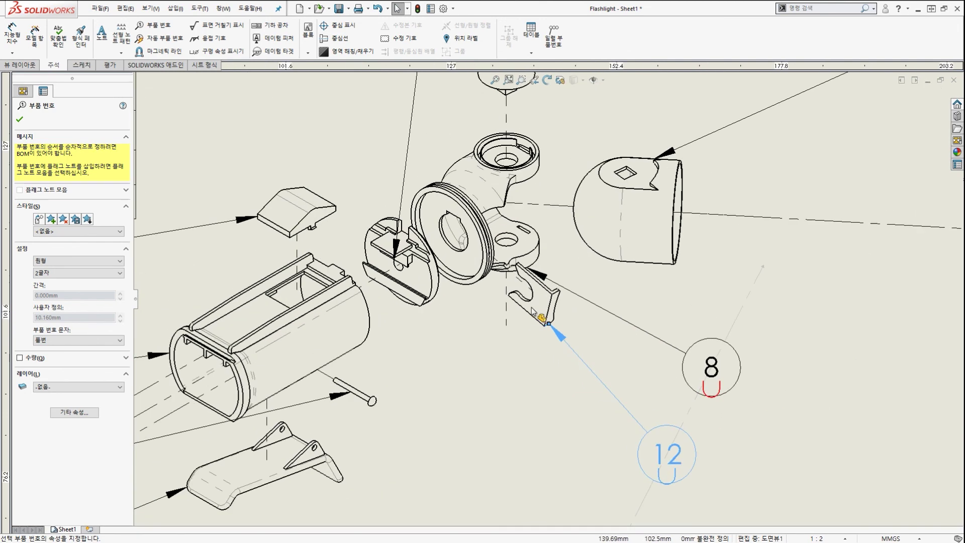
# Reattach balloon 8's leader to the flat face of the Swivel's lower lug.
pyautogui.scroll(-3, 543, 265)
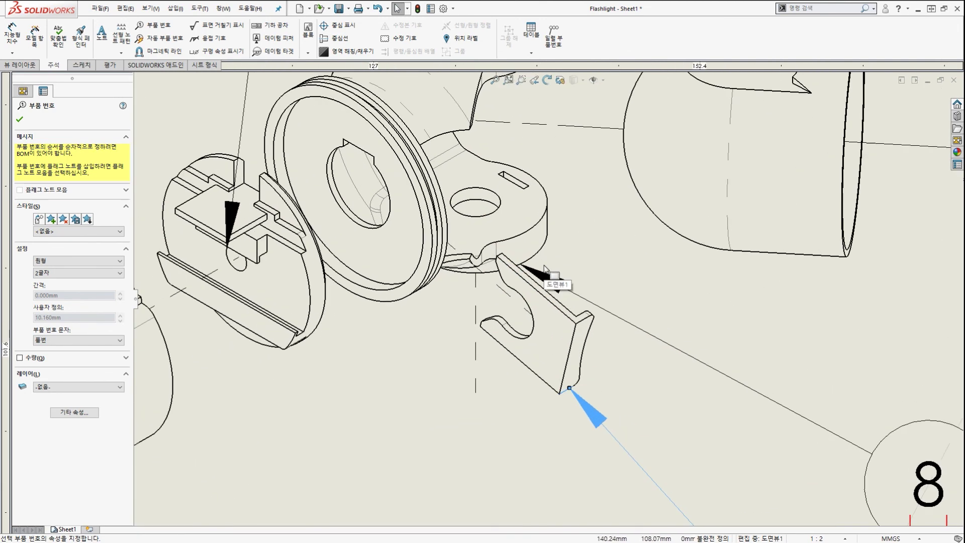
pyautogui.scroll(3, 538, 264)
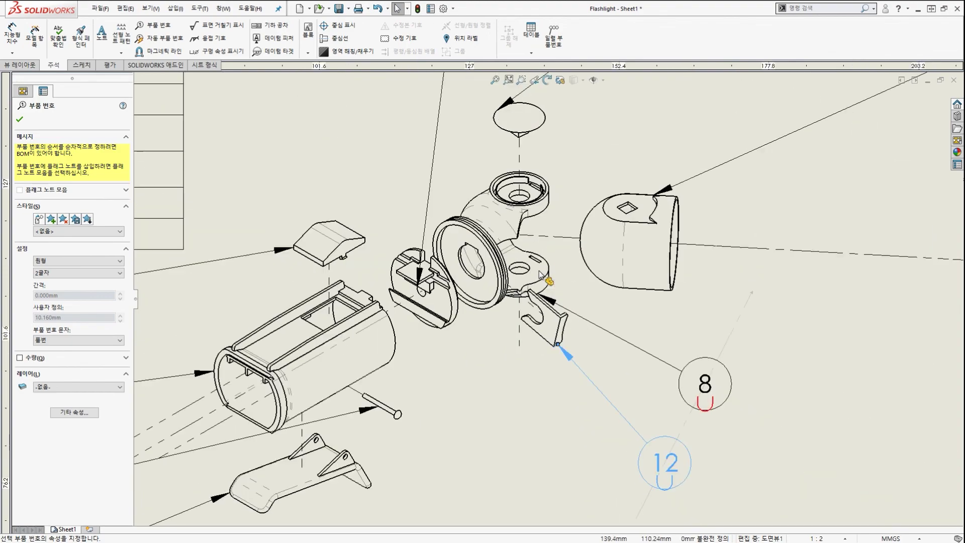
pyautogui.scroll(-3, 539, 272)
pyautogui.scroll(3, 542, 298)
pyautogui.scroll(3, 541, 297)
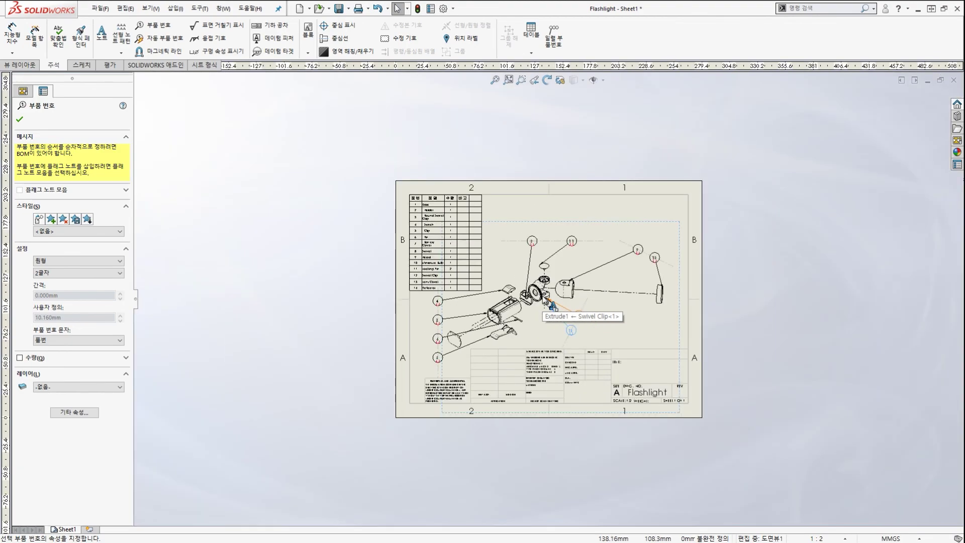
pyautogui.scroll(-3, 543, 302)
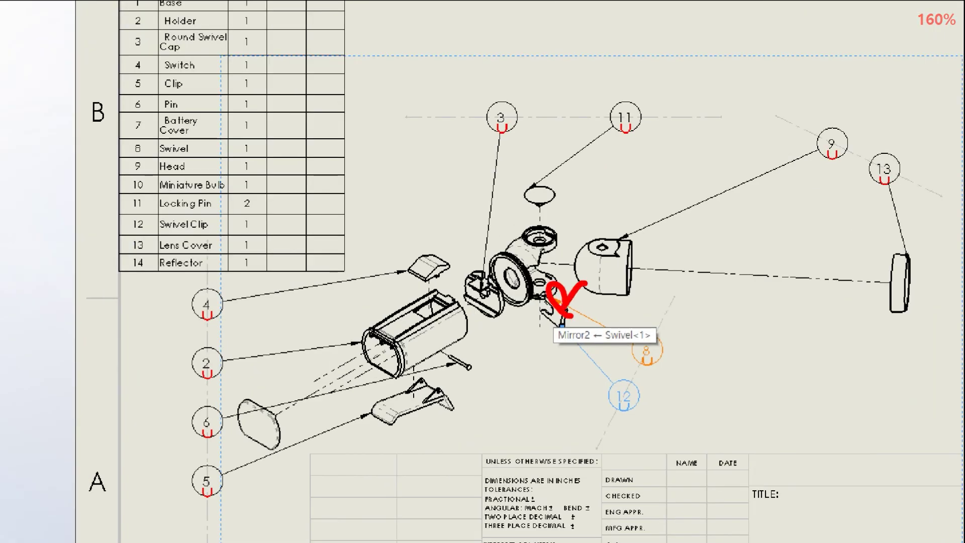
pyautogui.scroll(-5, 553, 309)
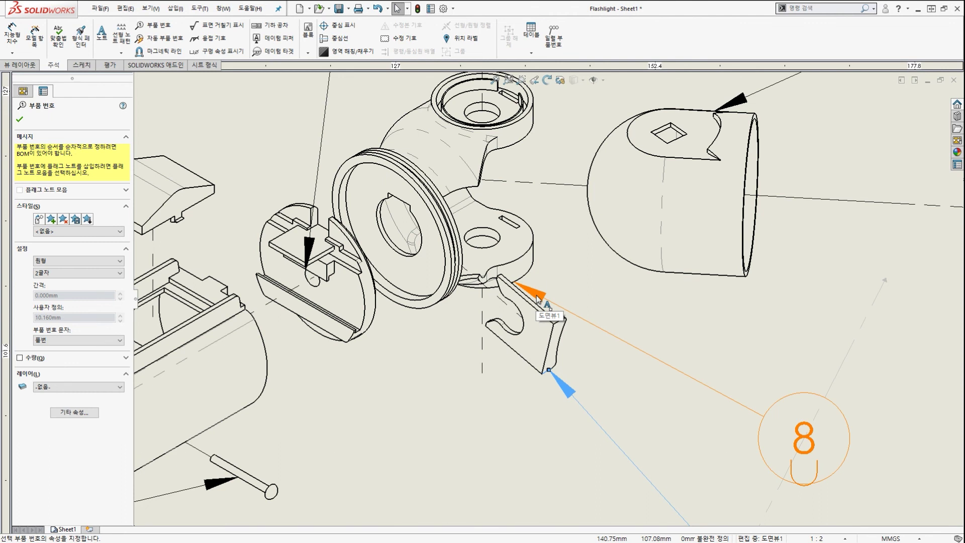
pyautogui.moveTo(538, 299); pyautogui.dragTo(521, 244)
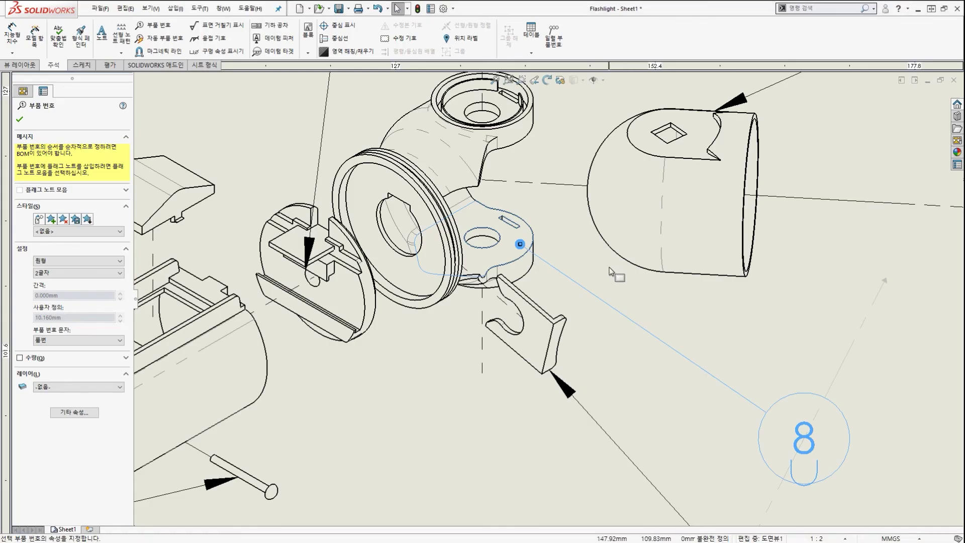
pyautogui.scroll(6, 612, 273)
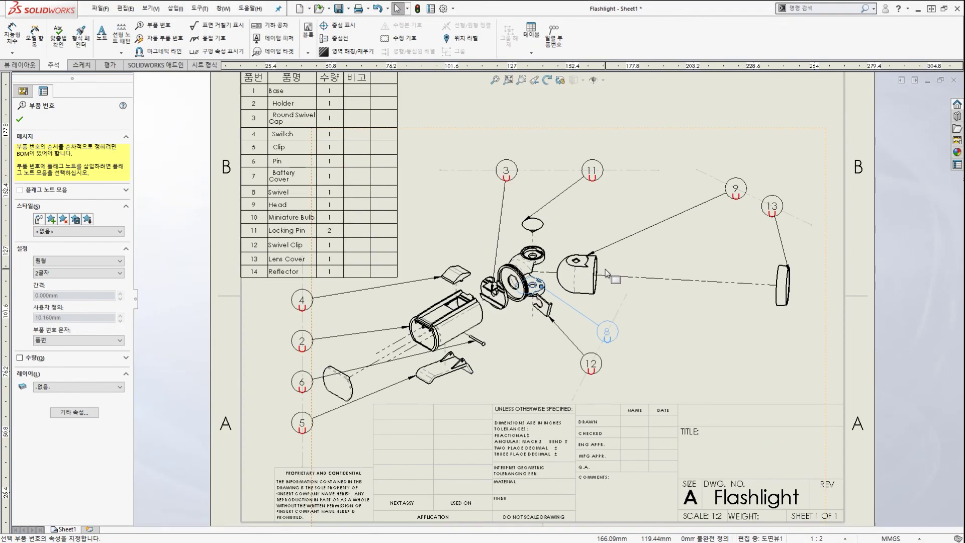
pyautogui.press('Escape')
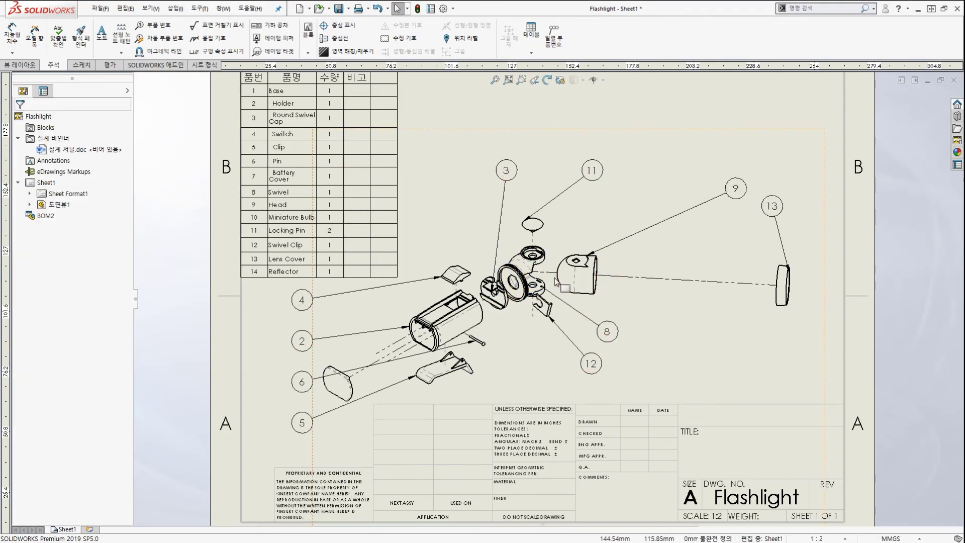
pyautogui.scroll(3, 553, 276)
pyautogui.press('f')
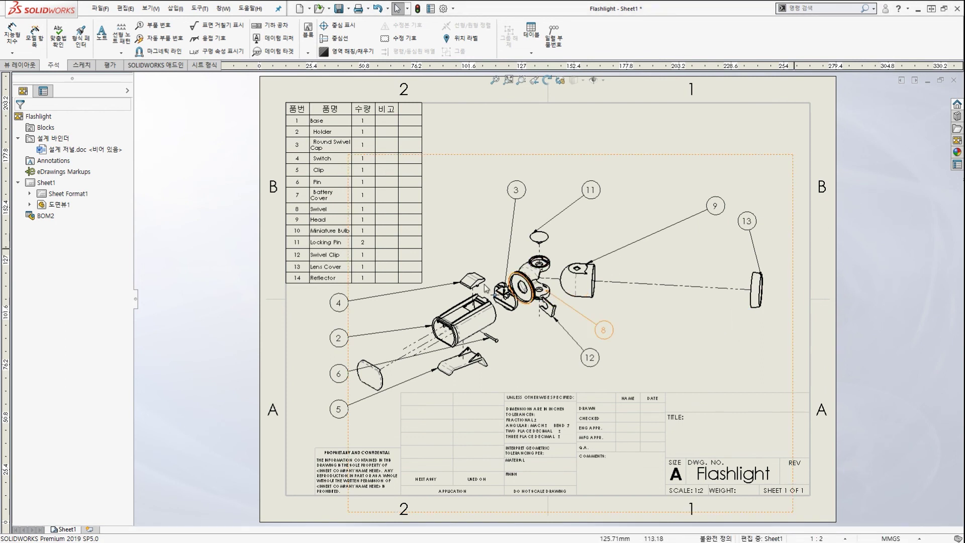
# Close the Flashlight drawing and the Flashlight assembly.
pyautogui.click(417, 219)
pyautogui.click(437, 216)
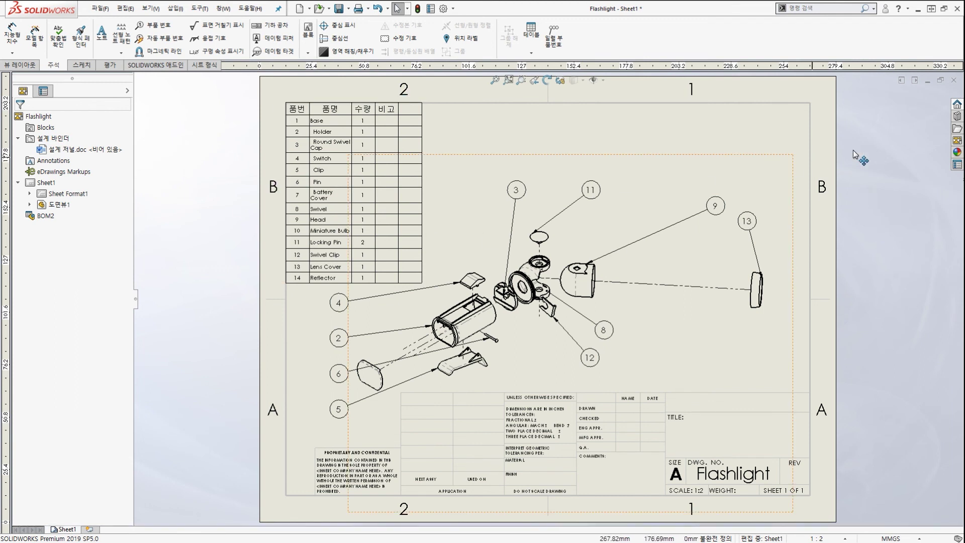
pyautogui.hotkey('ctrl', 'w')
pyautogui.click(502, 301)
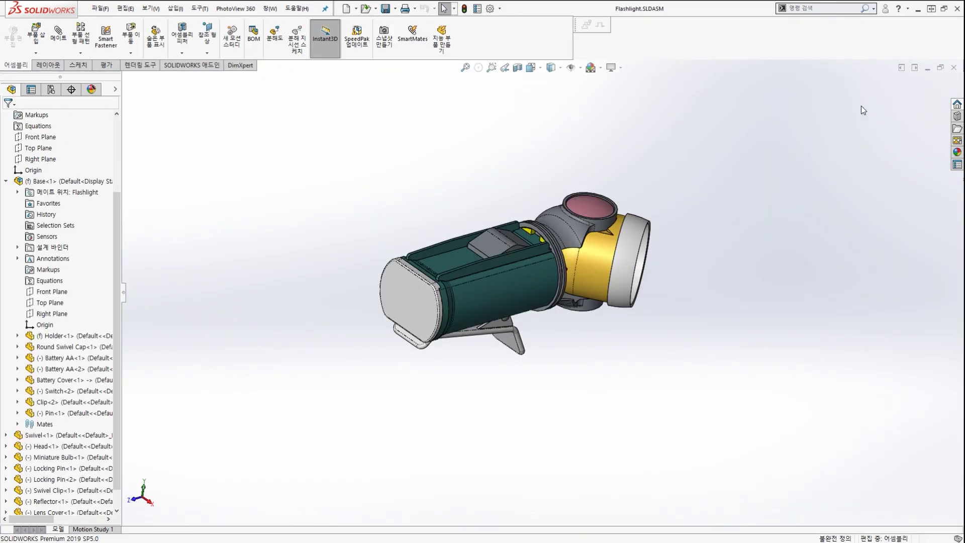
pyautogui.click(953, 67)
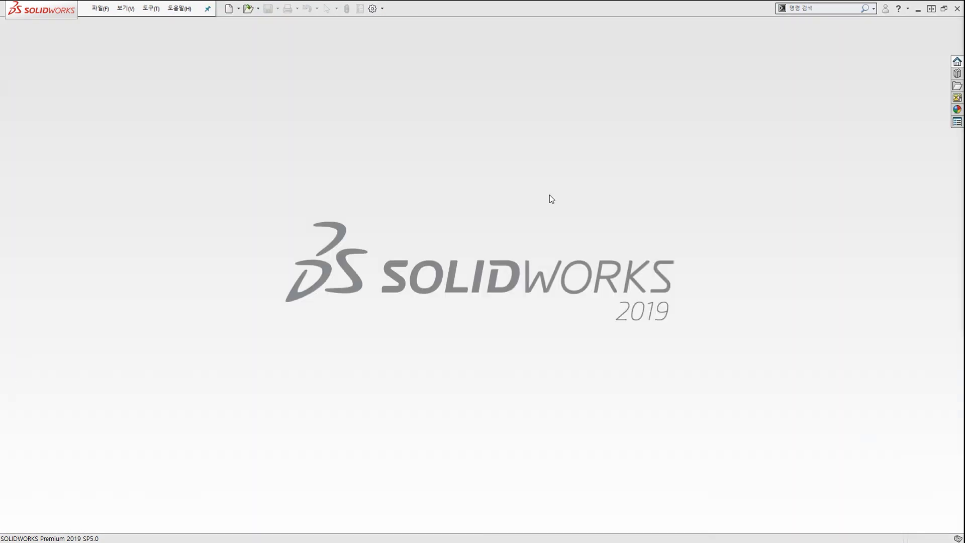